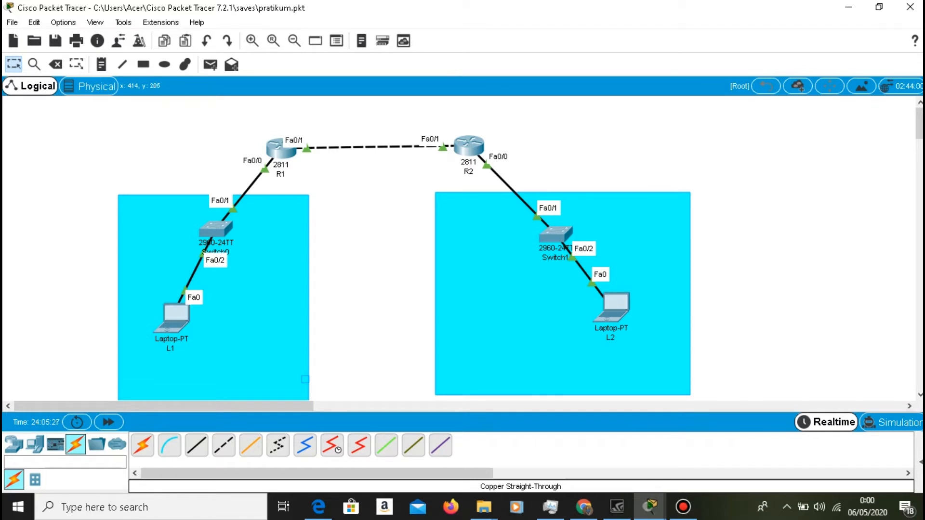
In router R1's command line, leave interface mode, re-enter global configuration mode and create loopback interface lo1.
click(280, 153)
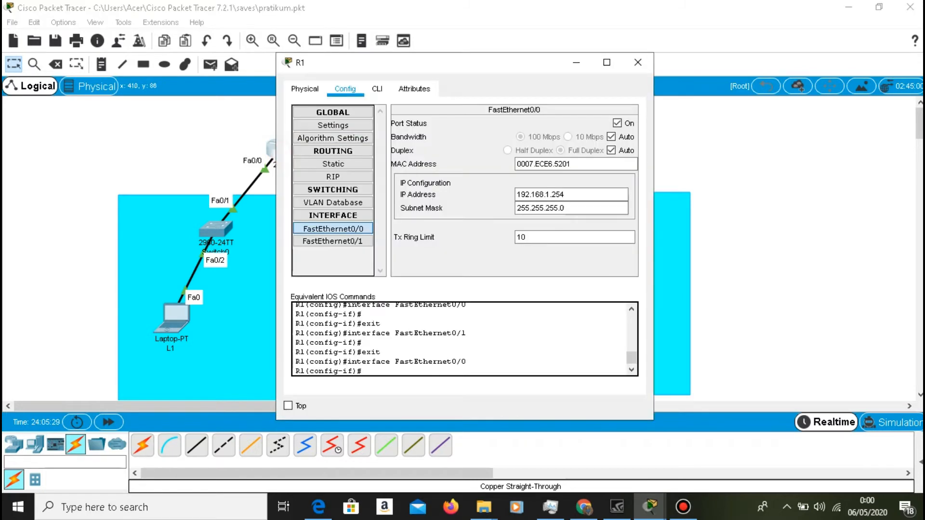
click(379, 88)
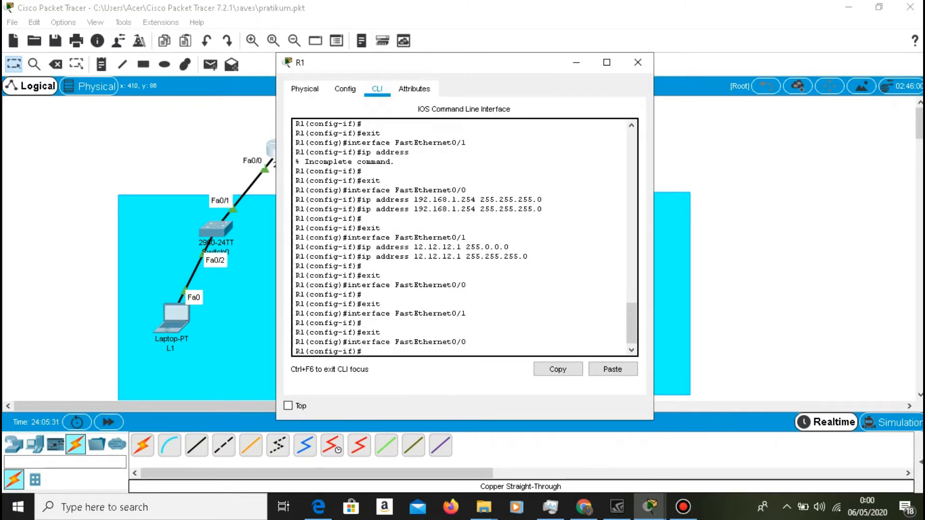
text(exit)
key(Return)
text(exit)
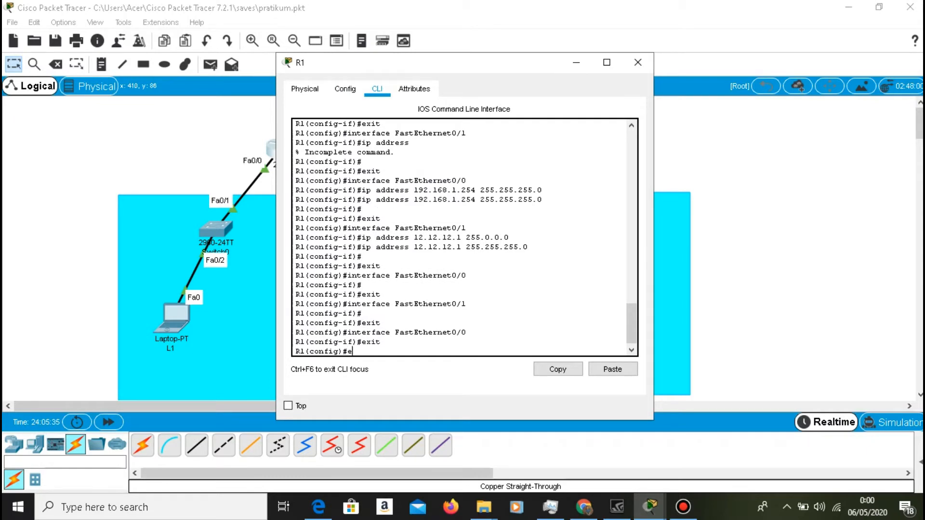
key(Return)
key(Return)
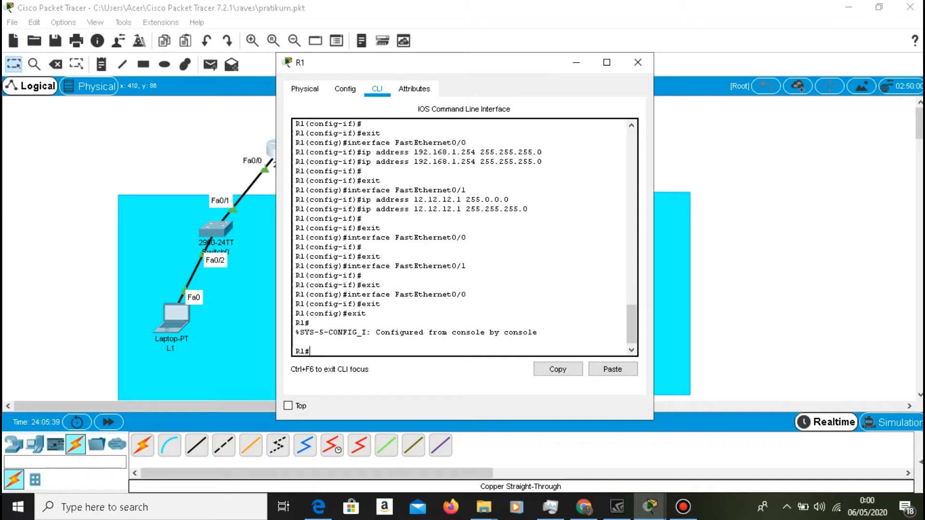
text(conf t)
key(Return)
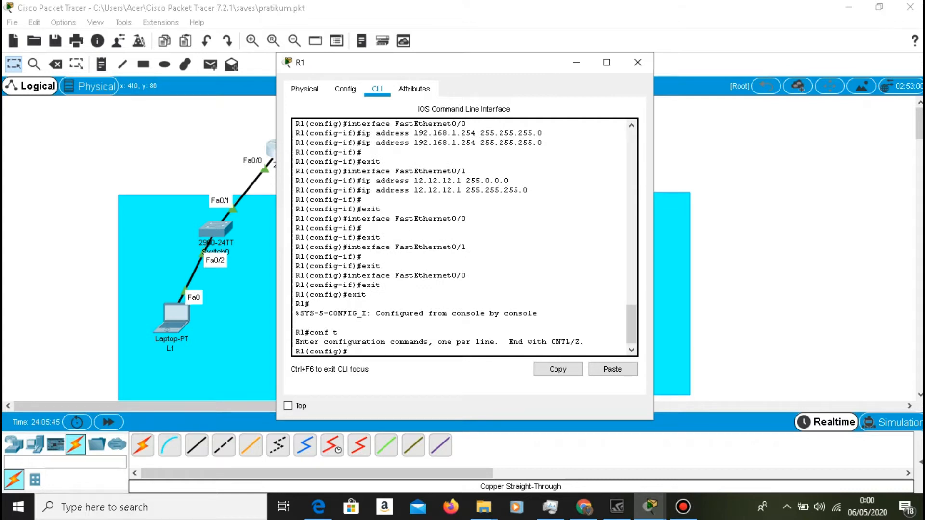
text(interface lo1)
key(Return)
Assign IP address 172.16.1.1 with mask 255.255.255.0 to R1's loopback interface lo1.
text(ip addre)
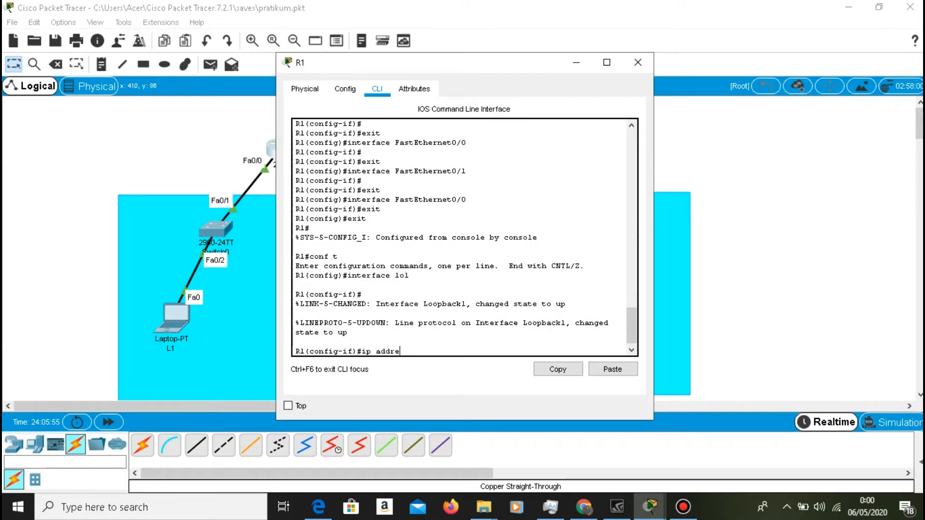
text(ss 172.16.1.1 255.255.255.0)
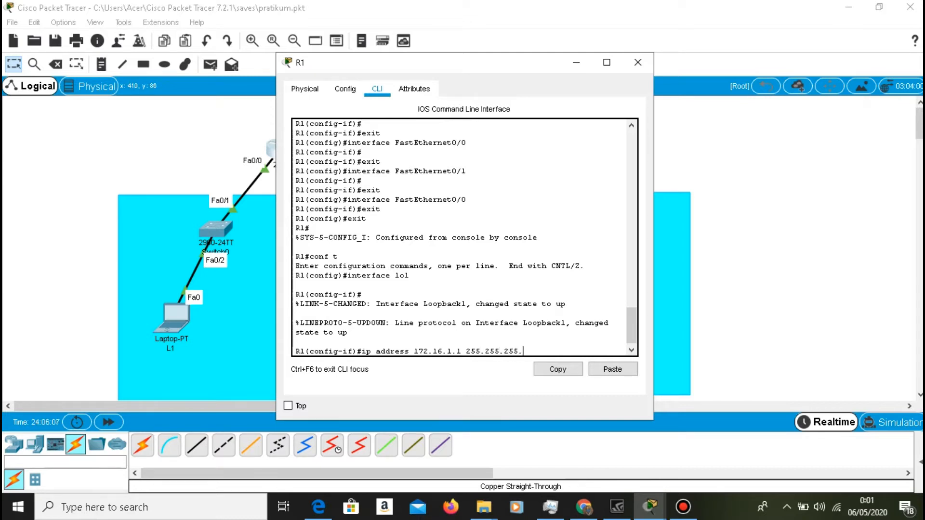
key(Return)
Create loopback interface lo2 on R1 with IP address 172.16.2.2 and mask 255.255.255.0, and end configuration mode.
key(Up)
key(Up)
key(BackSpace)
text(2)
key(Return)
key(Up)
key(Up)
key(Left)
key(Left)
key(Left)
key(Left)
key(Left)
key(Left)
key(Left)
key(Left)
key(Left)
key(Left)
key(Left)
key(Left)
key(Left)
key(Left)
key(Left)
key(Left)
key(BackSpace)
text(2)
key(Right)
key(Right)
key(BackSpace)
text(2)
key(Return)
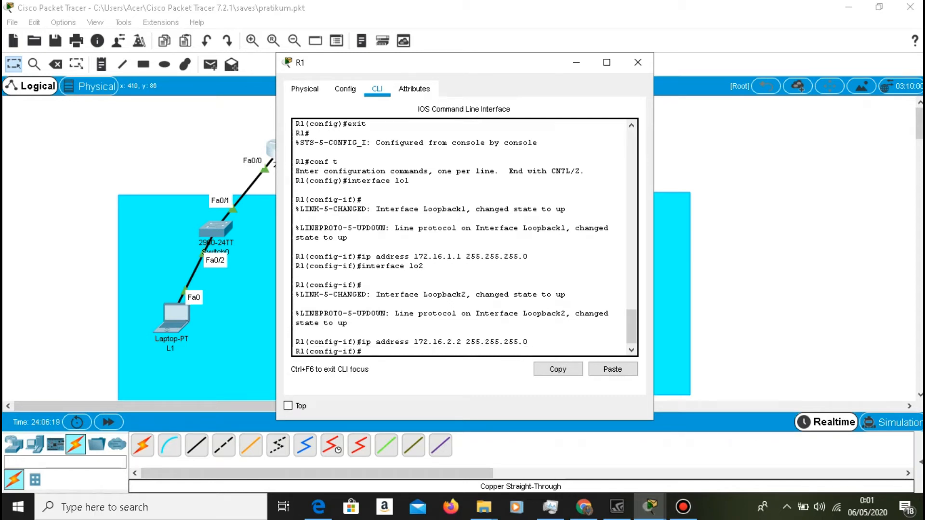
text(end)
key(Return)
key(Return)
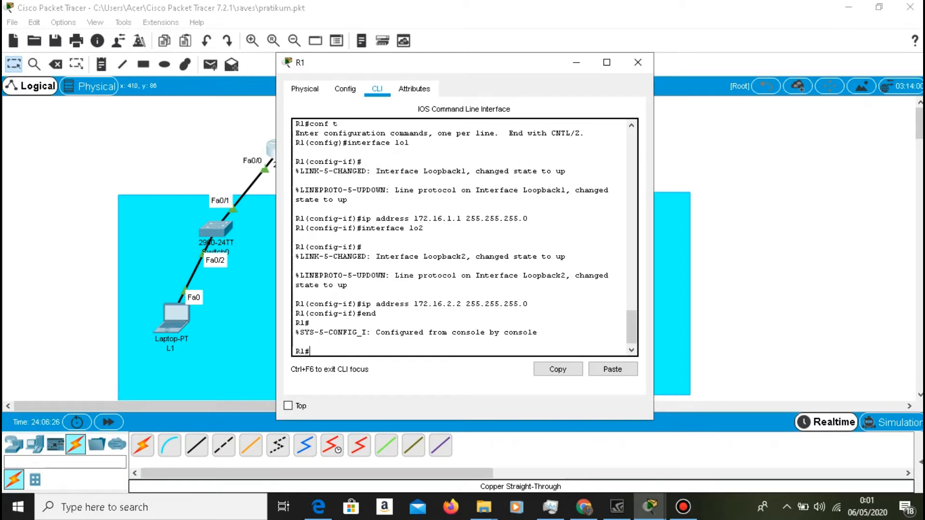
Check R1's interface addresses and status with "show ip interface brief", and close the R1 window.
click(353, 351)
text(show ip interface vrief)
key(BackSpace)
text(b)
key(Return)
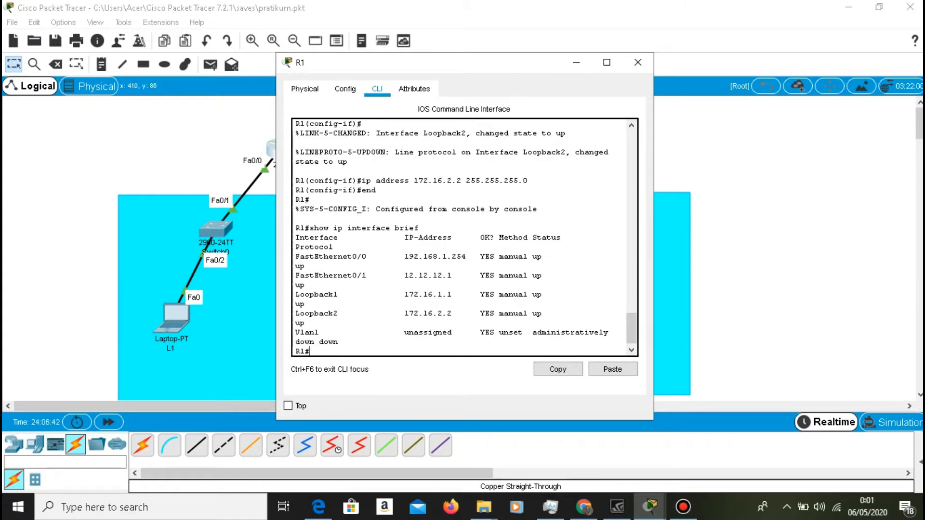
drag(409, 294, 310, 304)
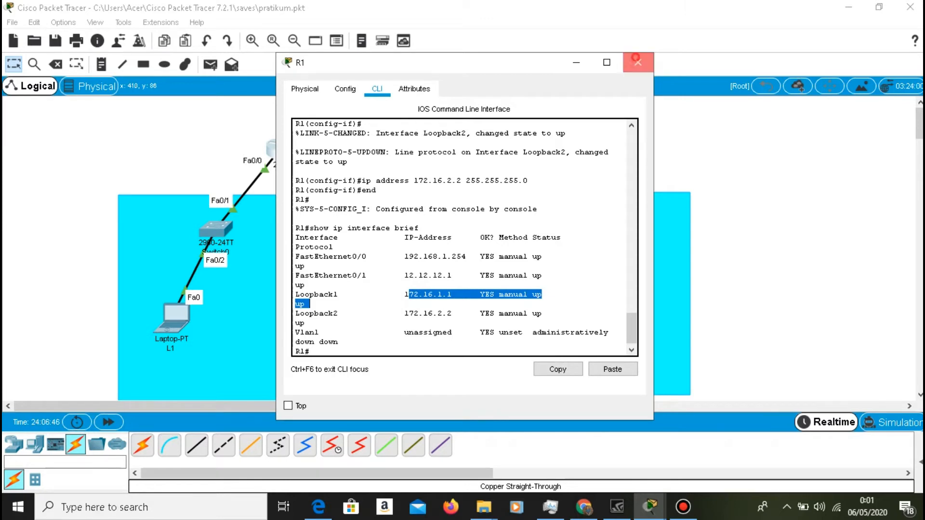
click(638, 62)
In router R2's command line, return to global configuration mode and create loopback interface lo3.
click(468, 144)
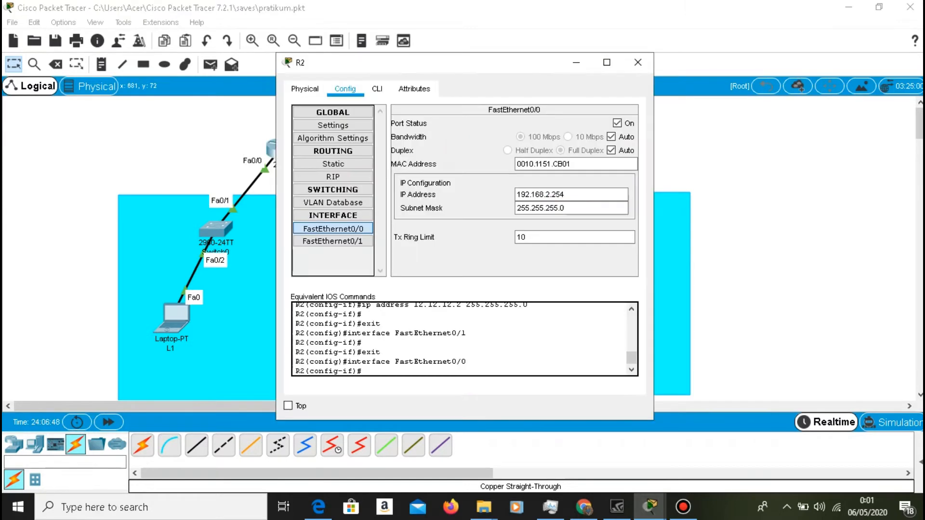
click(377, 89)
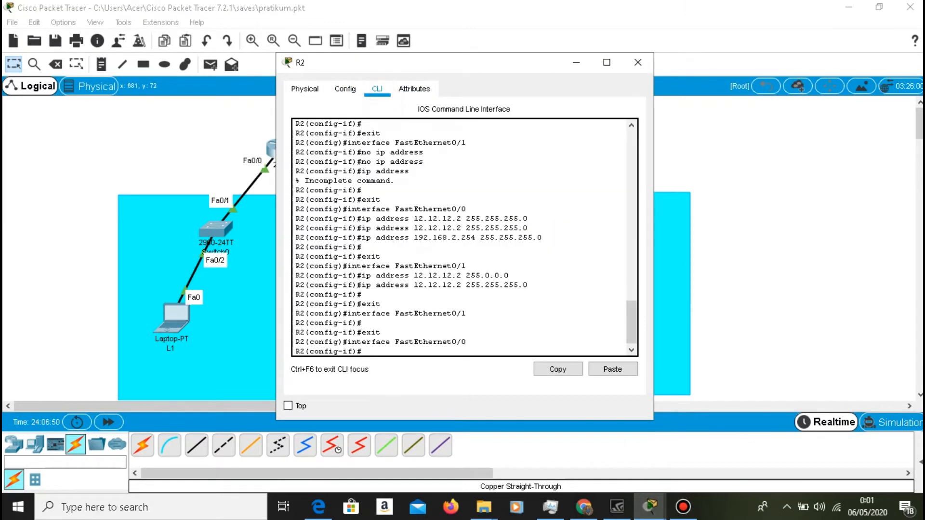
text(exit)
key(Return)
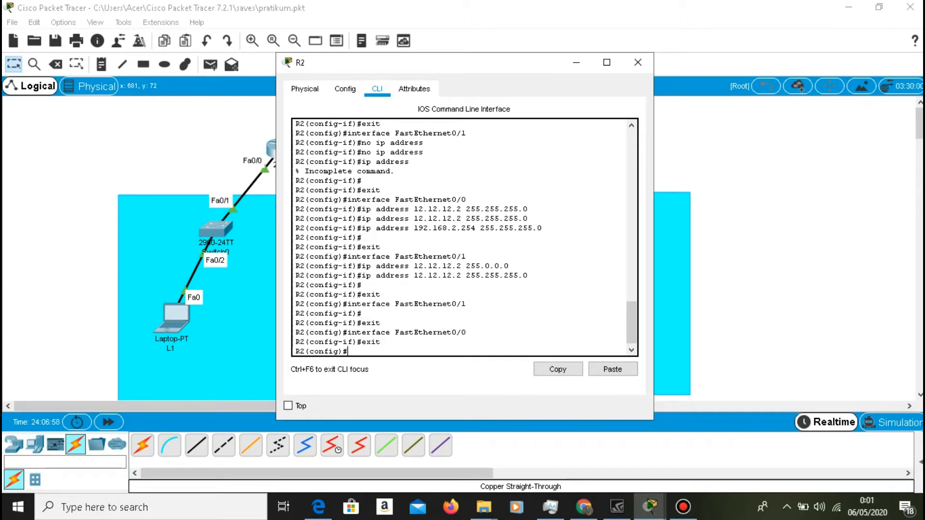
text(interface lo3)
key(Return)
text(exit)
key(Up)
key(BackSpace)
key(BackSpace)
key(BackSpace)
key(BackSpace)
key(BackSpace)
key(BackSpace)
key(BackSpace)
key(BackSpace)
key(BackSpace)
key(BackSpace)
key(BackSpace)
key(BackSpace)
key(BackSpace)
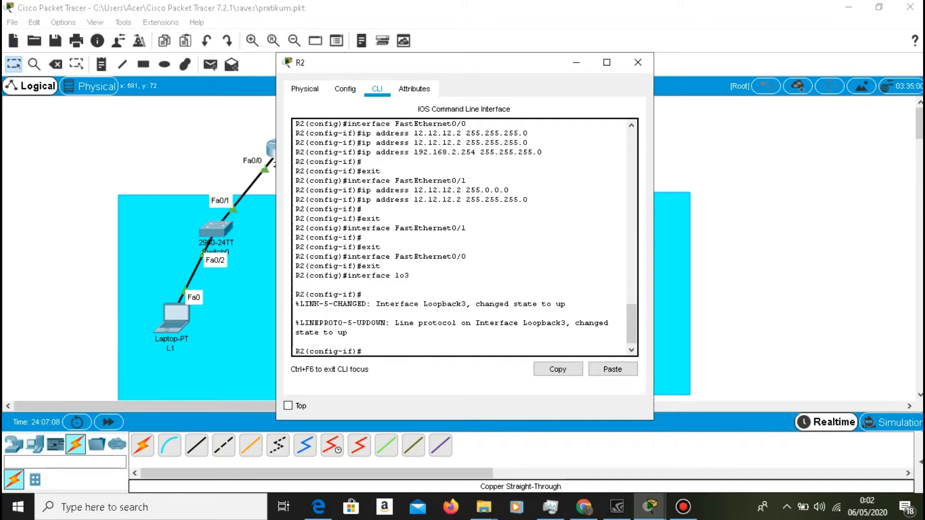
Assign IP address 172.16.3.3 with mask 255.255.255.0 to R2's loopback interface lo3.
text(ip address 172.16.3.3 255.255)
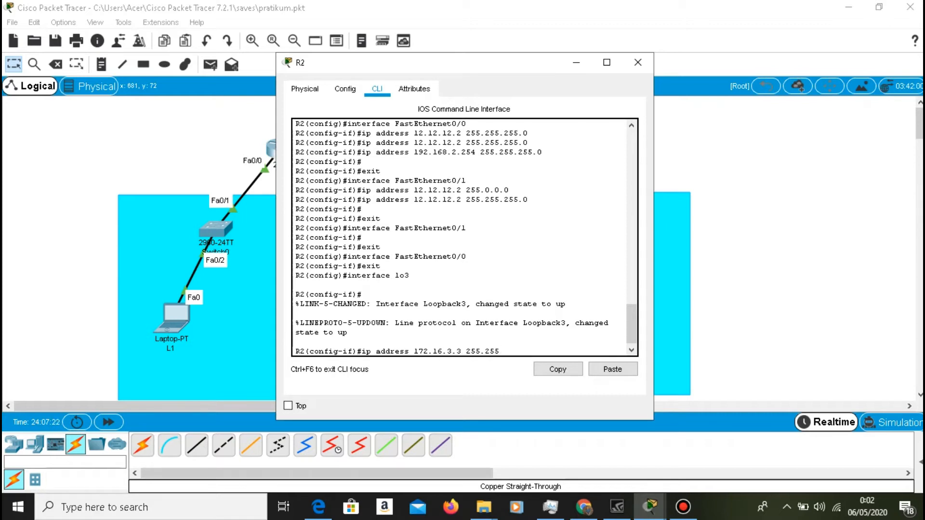
text(.255.0)
key(Return)
Create loopback interface lo4 on R2 with IP address 172.16.4.4 and mask 255.255.255.0, and end configuration mode.
key(Up)
key(Up)
text(4)
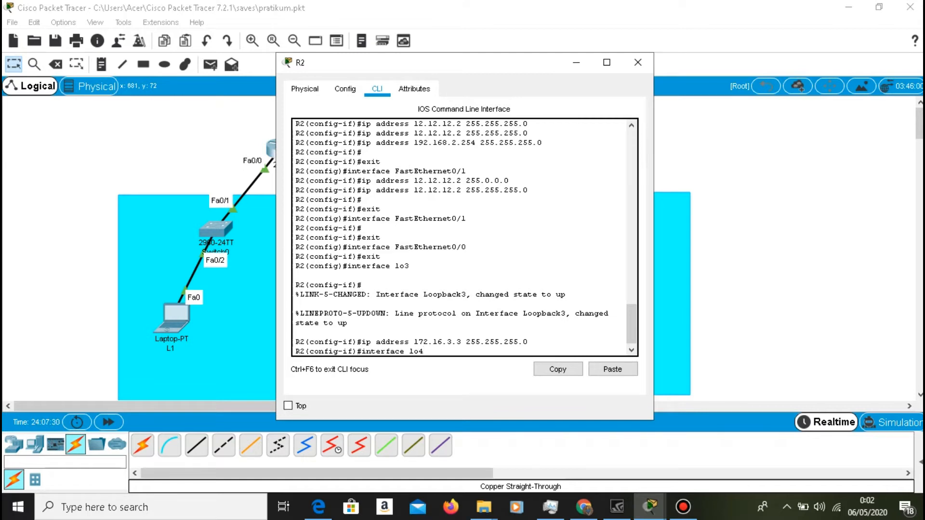
key(Return)
key(Up)
key(Up)
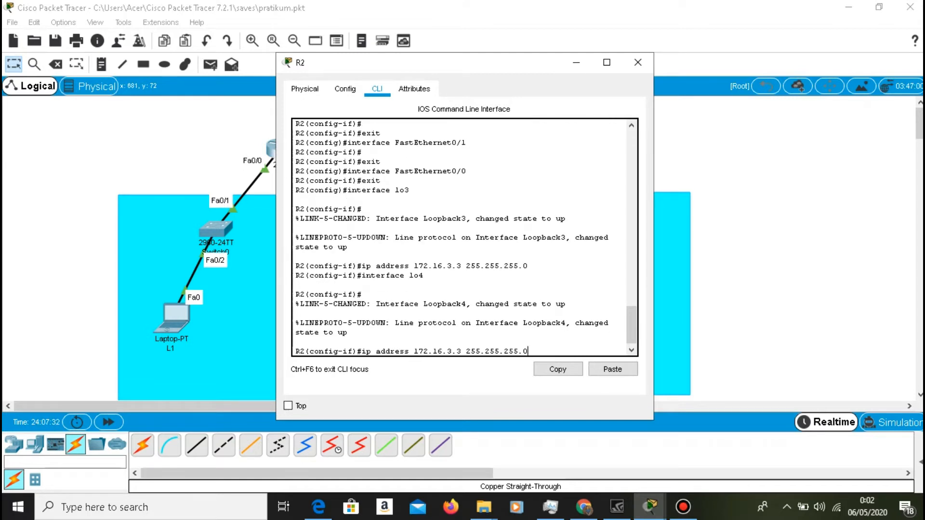
key(Left)
key(Left)
key(Left)
key(Left)
key(Left)
key(Left)
key(Left)
key(Left)
key(Left)
key(Left)
key(Left)
key(Left)
key(Left)
key(Left)
key(Left)
key(Left)
key(BackSpace)
text(4)
key(Right)
key(Right)
key(BackSpace)
text(4)
key(Return)
text(end)
key(Return)
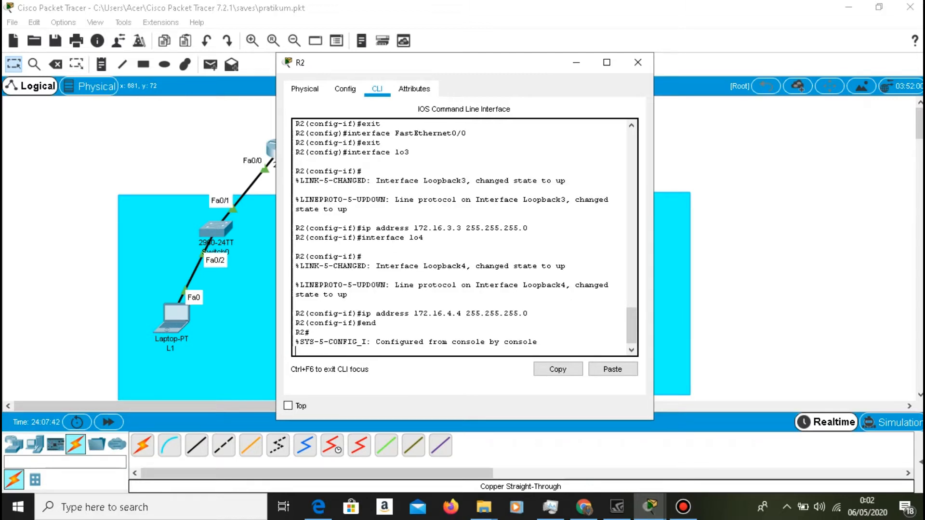
key(Return)
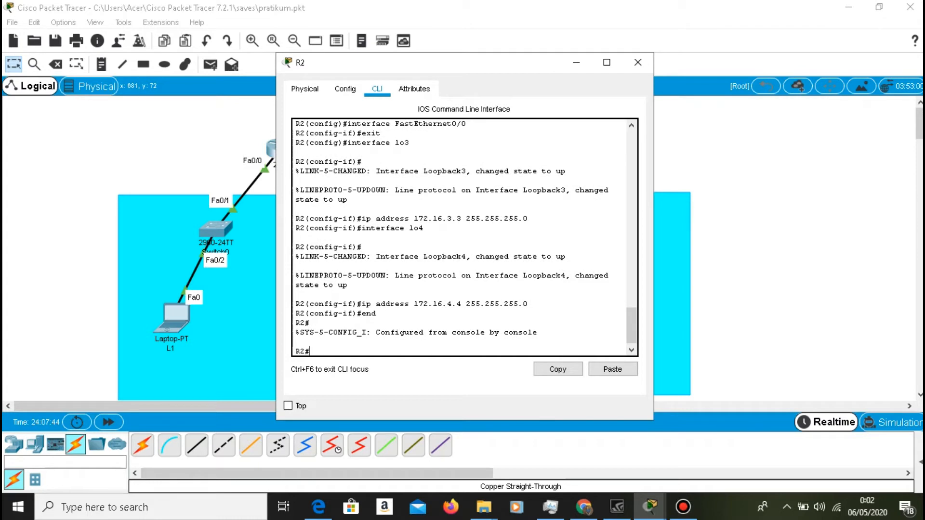
Check R2's interface addresses and status with "show ip interface brief", and minimize the R2 window.
text(show ip interface)
text(ief)
key(Return)
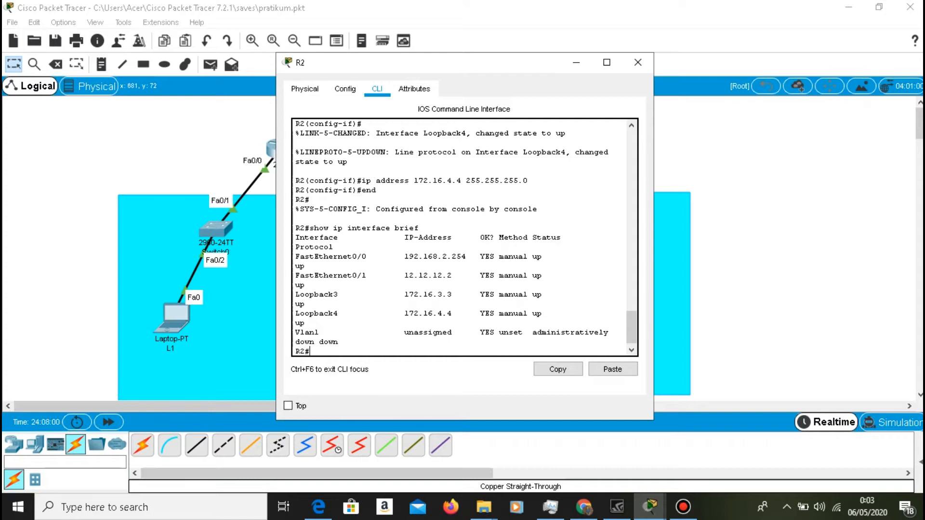
click(580, 63)
Display R1's routing table with "show ip route", and minimize the R1 window.
click(281, 148)
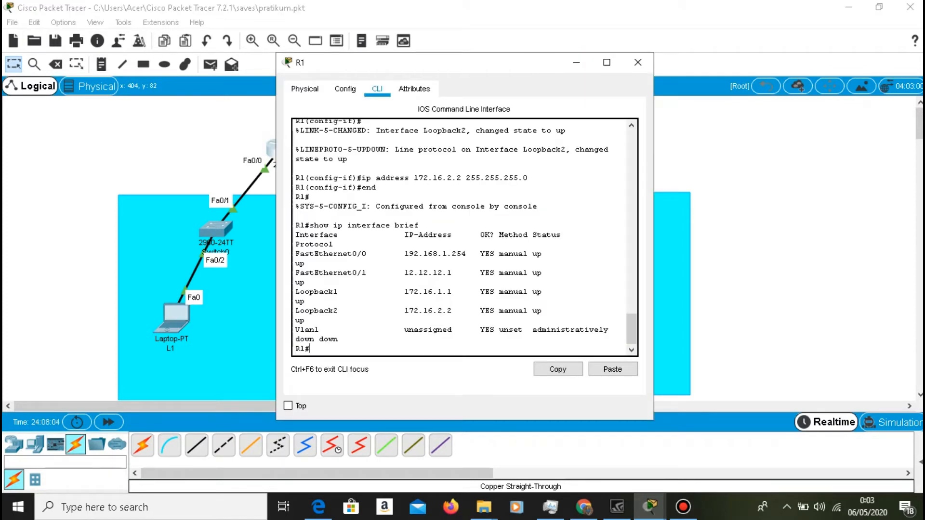
text(show ip route)
key(Return)
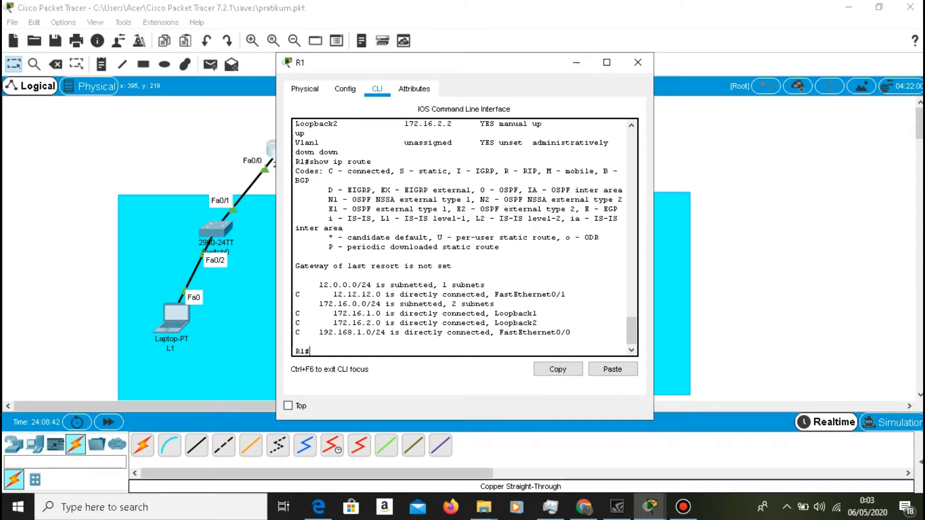
click(576, 62)
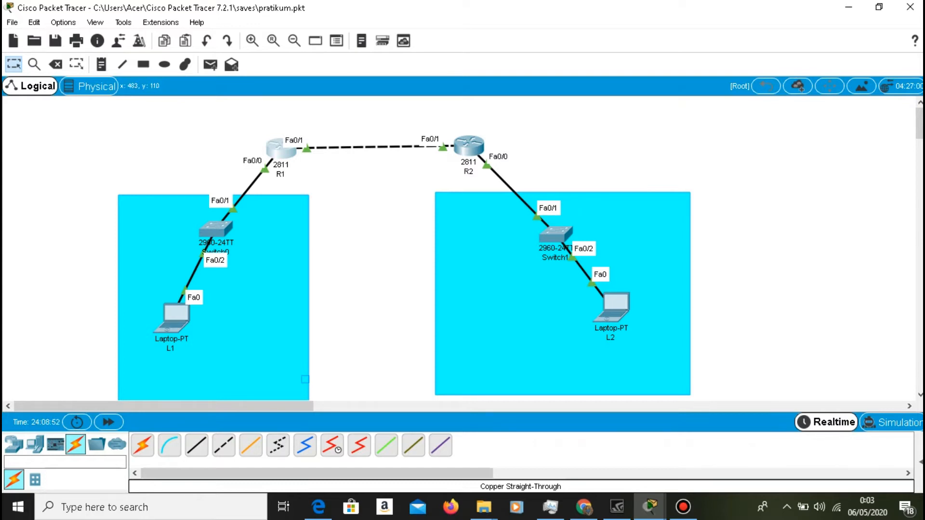
In R1's global configuration mode, add a static route to 192.168.2.0 255.255.255.0 via next hop 12.12.12.2.
click(282, 148)
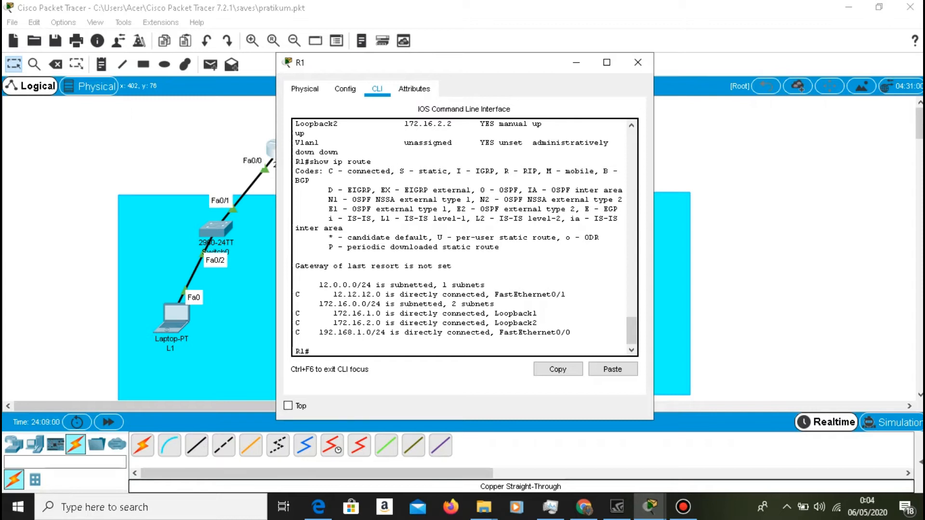
text(conf t)
key(Return)
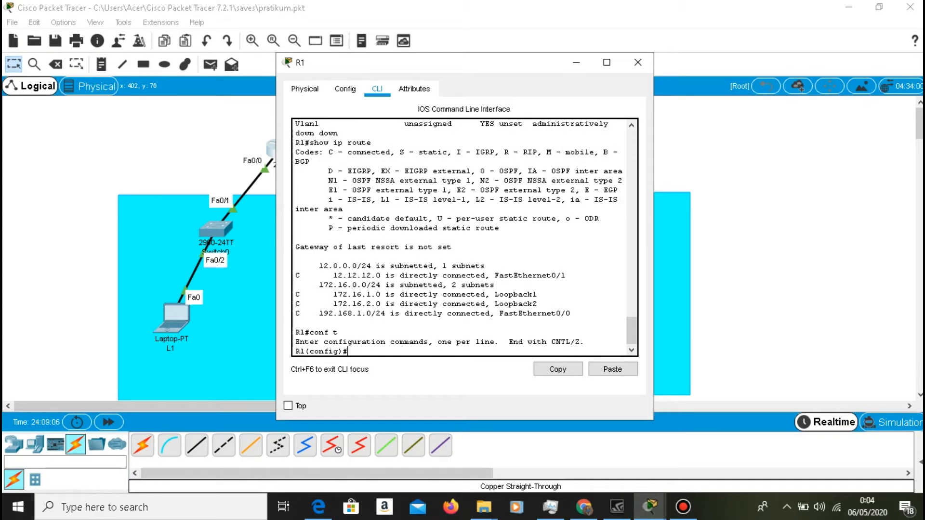
text(ip route 192.168.2.0 255.255.255.)
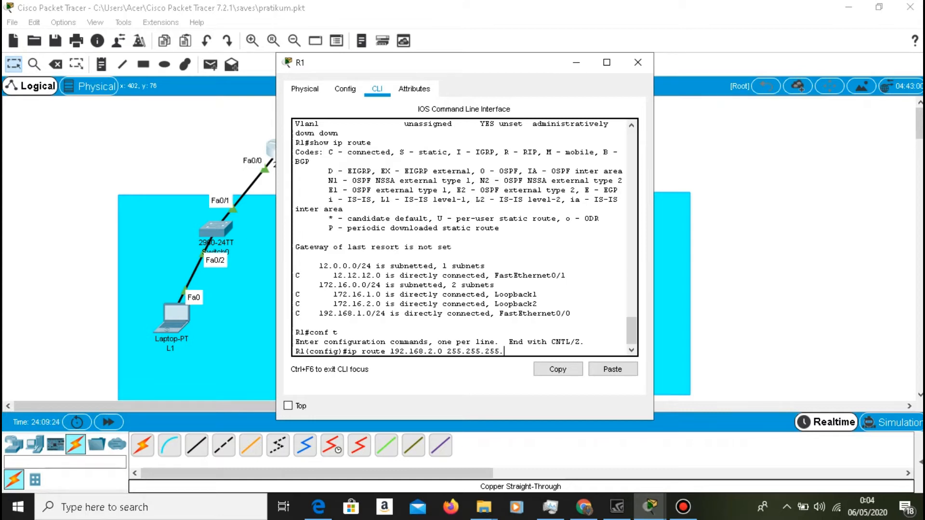
text(0 12.12.12.2)
key(Return)
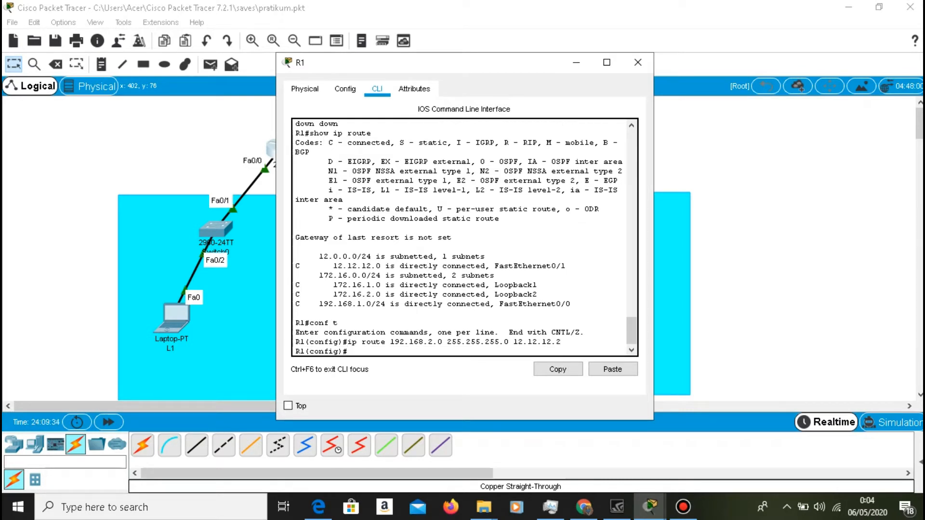
Add a static route on R1 to 172.16.3.0 255.255.255.0 via next hop 12.12.12.2.
key(Up)
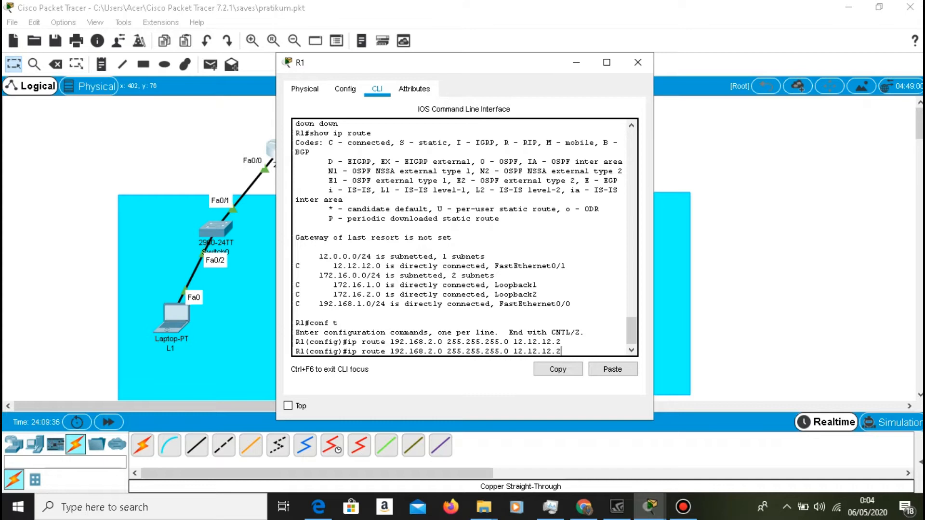
key(Left)
key(Left)
key(Left)
key(Left)
key(Left)
key(Left)
key(Left)
key(Left)
key(Left)
key(Left)
key(Left)
key(Left)
key(Left)
key(Left)
key(Left)
key(Left)
key(Left)
key(Left)
key(Left)
key(Left)
key(BackSpace)
text(7)
key(Right)
key(Right)
key(Right)
key(Right)
key(Right)
key(BackSpace)
key(BackSpace)
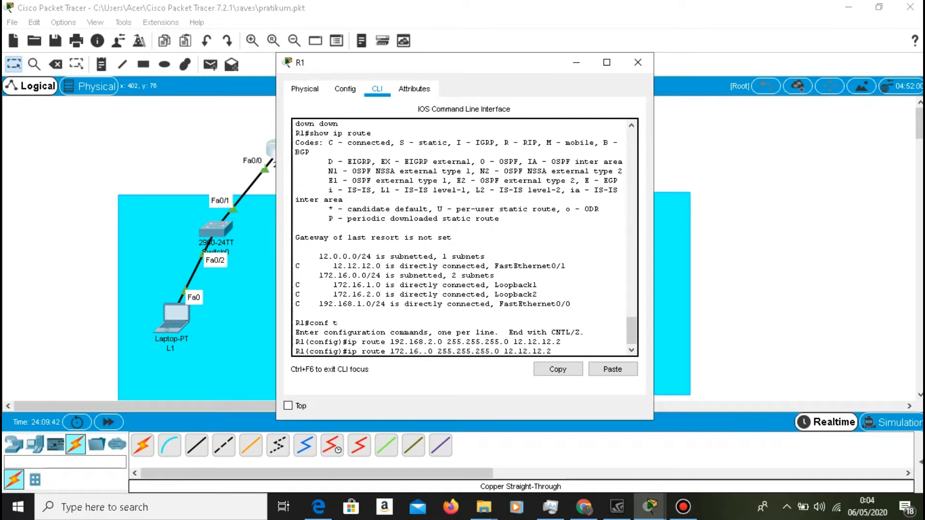
text(3)
key(Right)
key(Right)
key(Right)
key(Right)
key(Right)
key(Right)
key(Right)
key(Right)
key(Right)
key(Right)
key(Right)
key(Right)
key(Right)
key(Return)
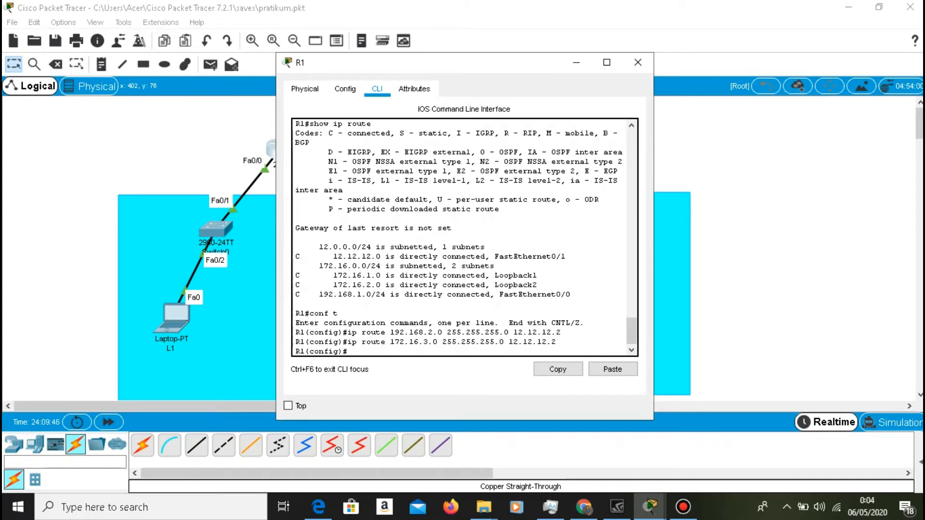
Add a static route on R1 to 172.16.4.0 255.255.255.0 via 12.12.12.2, and minimize the R1 window.
key(Up)
key(Left)
key(Left)
key(Left)
key(Left)
key(Left)
key(Left)
key(Left)
key(Left)
key(Left)
key(Left)
key(Left)
key(Left)
key(Left)
key(Left)
key(Left)
key(Left)
key(Left)
key(Left)
key(Left)
key(Left)
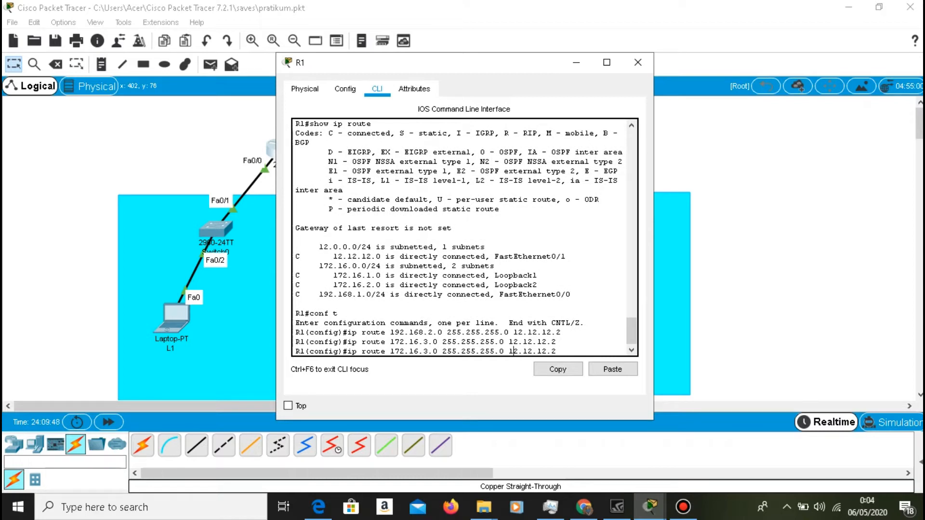
key(BackSpace)
text(4)
key(Return)
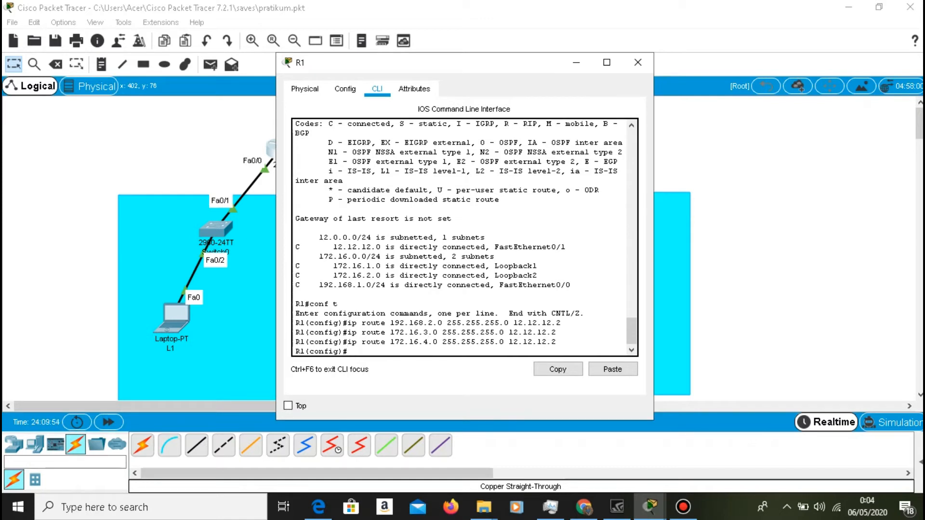
click(575, 67)
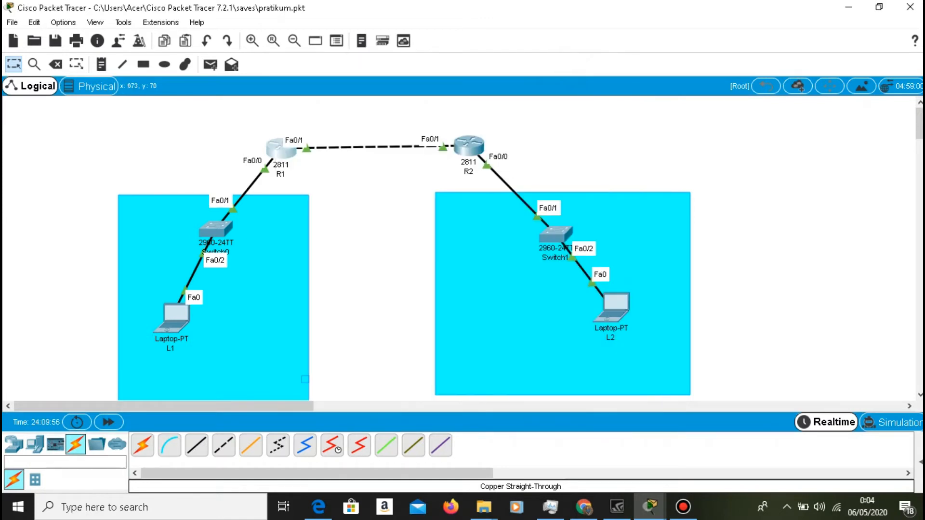
In R2's global configuration mode, add a static route to 192.168.1.0 255.255.255.0 via next hop 12.12.12.1.
click(459, 143)
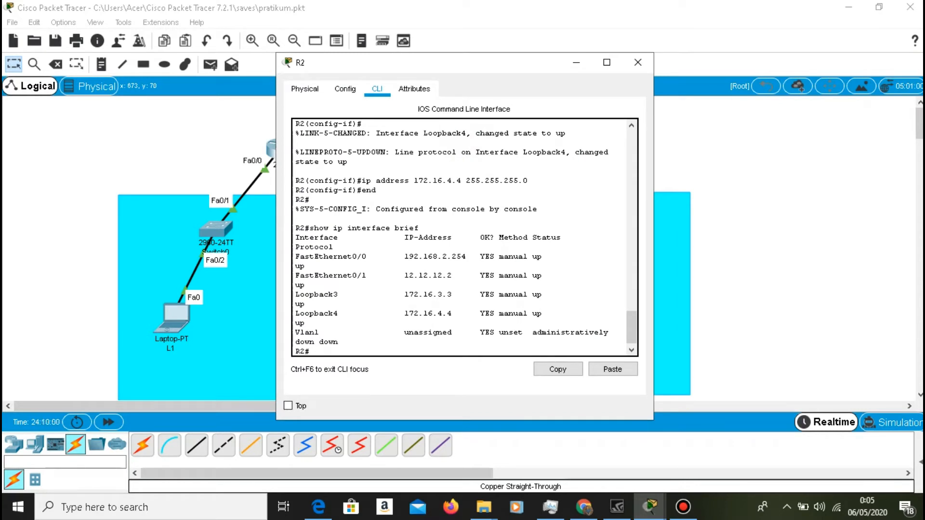
text(conf t)
key(Return)
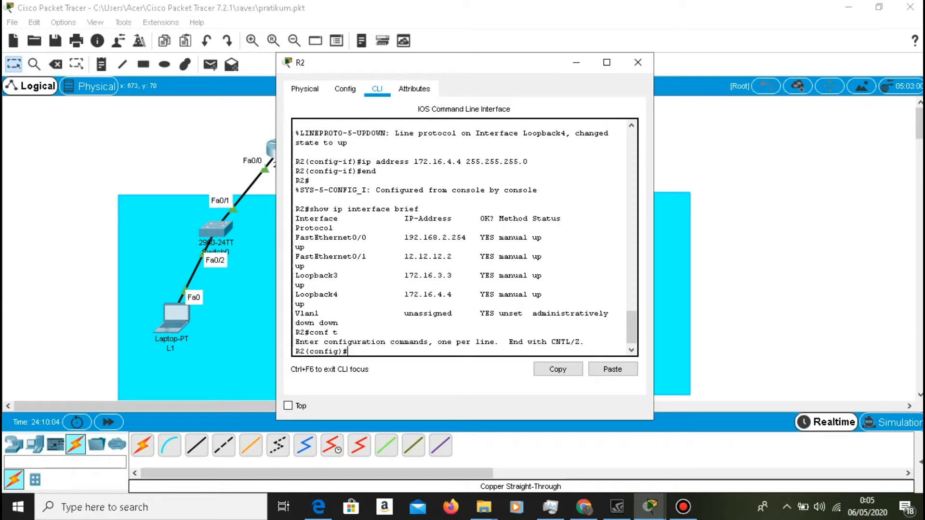
text(ip route 192.168.1.0 255.255.255)
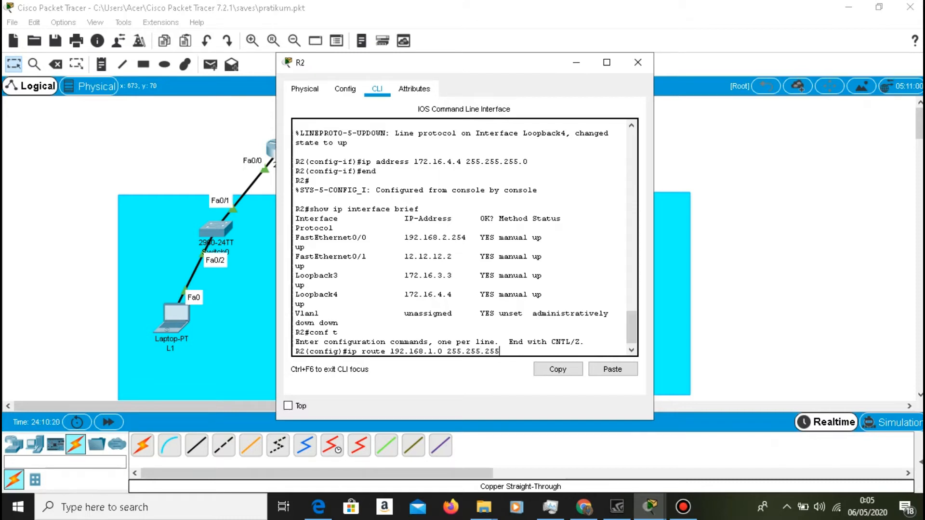
text(.0 12.12.12.1)
key(Return)
Add a static route on R2 to 172.16.1.0 255.255.255.0 via next hop 12.12.12.1.
key(Up)
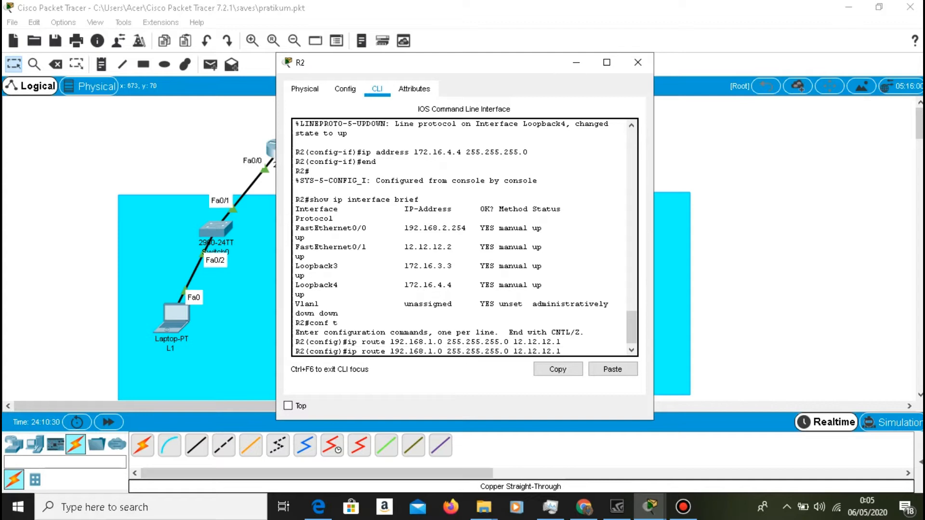
key(Left)
key(Left)
key(Left)
key(Left)
key(Left)
key(Left)
key(Left)
key(Left)
key(Left)
key(Left)
key(Left)
key(Left)
key(Left)
key(Left)
key(Left)
key(Left)
key(Left)
key(Left)
key(Left)
key(Left)
key(BackSpace)
key(BackSpace)
text(72)
key(Right)
key(Right)
key(Right)
key(Right)
key(BackSpace)
key(Return)
Add a static route on R2 to 172.16.2.0 255.255.255.0 via 12.12.12.1, and minimize the R2 window.
key(Up)
key(Left)
key(Left)
key(Left)
key(Left)
key(Left)
key(Left)
key(Left)
key(Left)
key(Left)
key(Left)
key(Left)
key(Left)
key(Left)
key(Left)
key(Left)
key(Left)
key(Left)
key(Left)
key(Left)
key(Left)
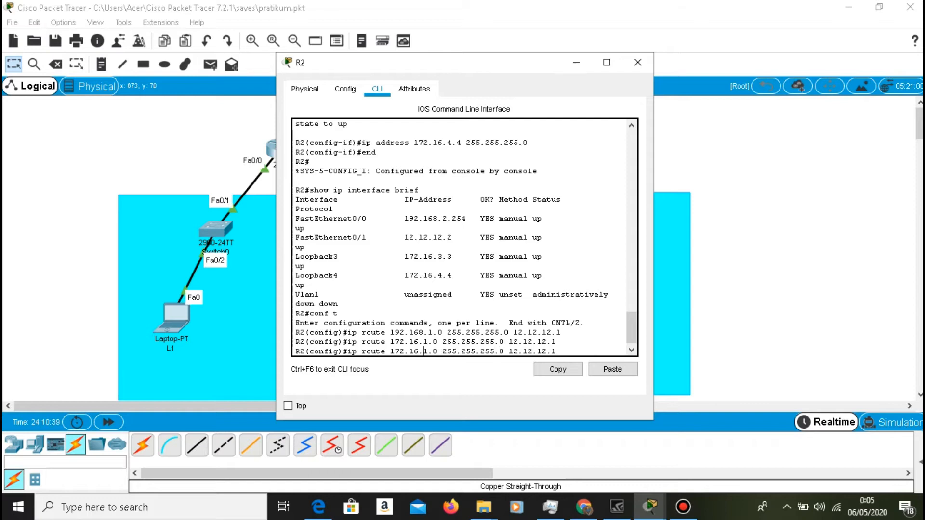
key(BackSpace)
text(2)
key(Return)
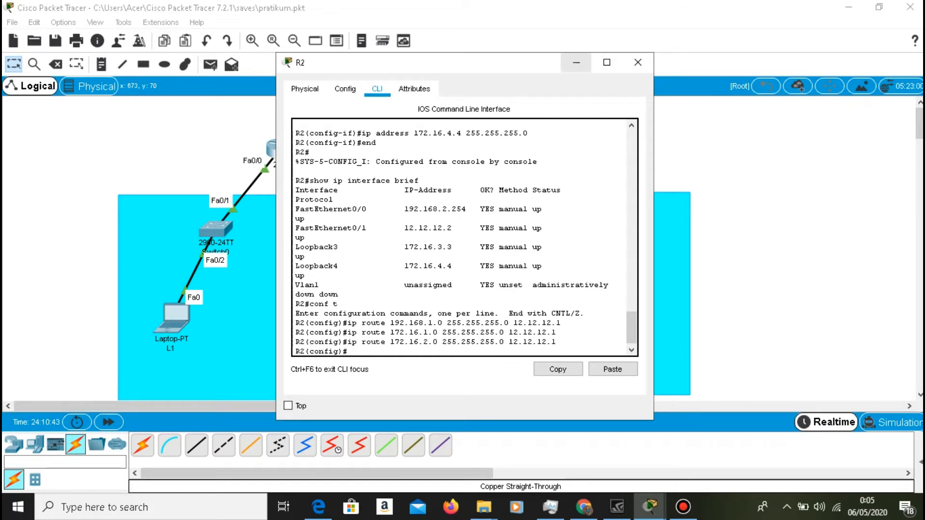
click(576, 62)
Exit configuration mode on R1, display its routing table with "show ip route", and minimize the R1 window.
click(270, 147)
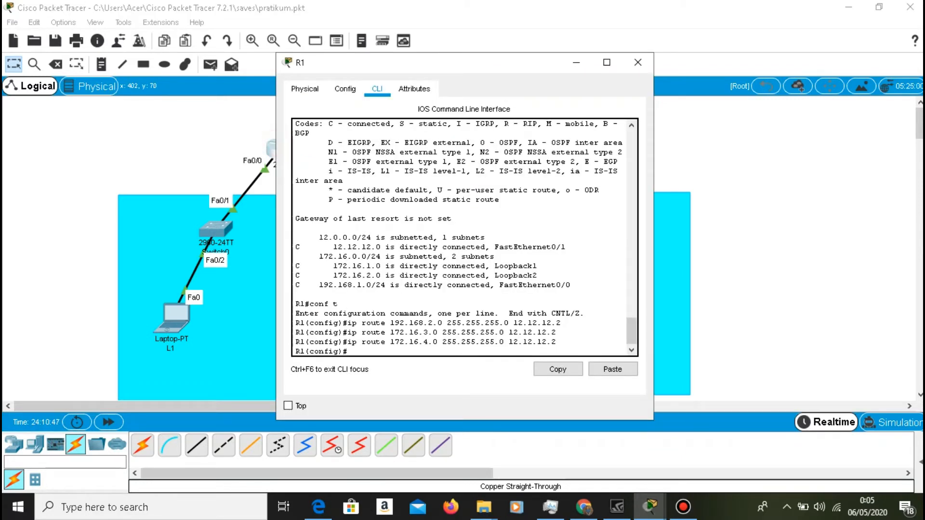
text(exit)
key(Return)
text(show ip route)
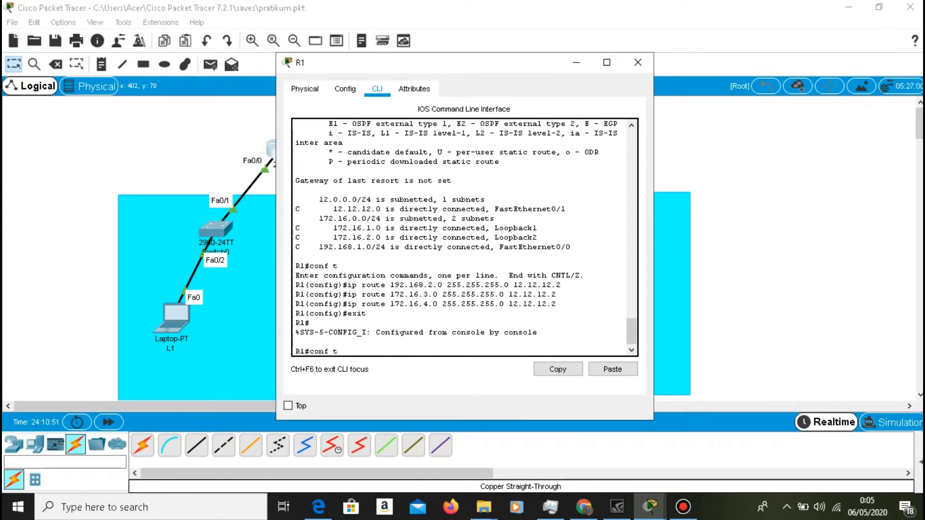
key(Return)
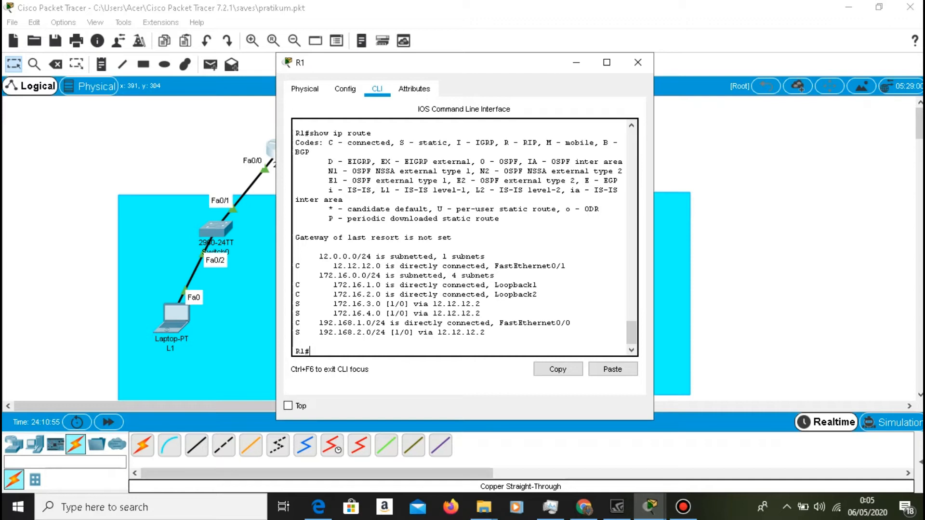
drag(298, 336, 487, 340)
click(576, 62)
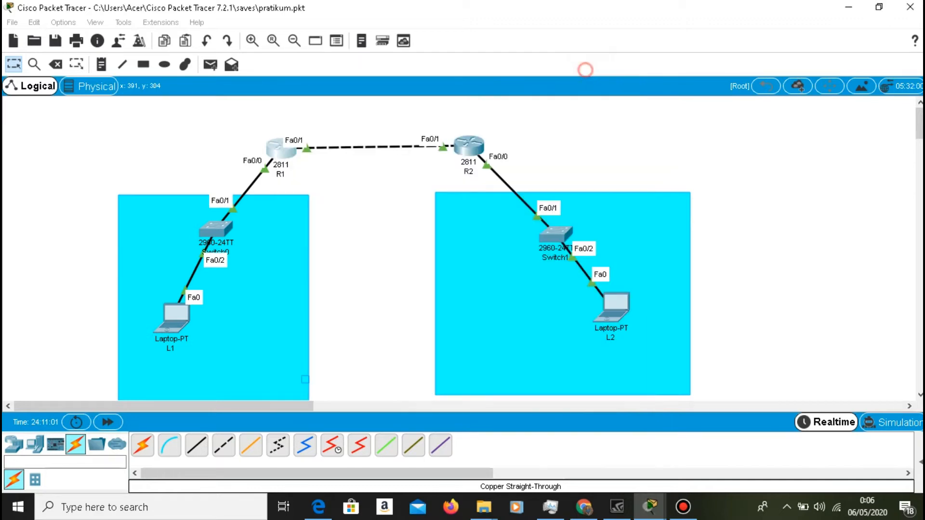
Exit configuration mode on R2, display its routing table with "show ip route", and minimize the R2 window.
click(470, 146)
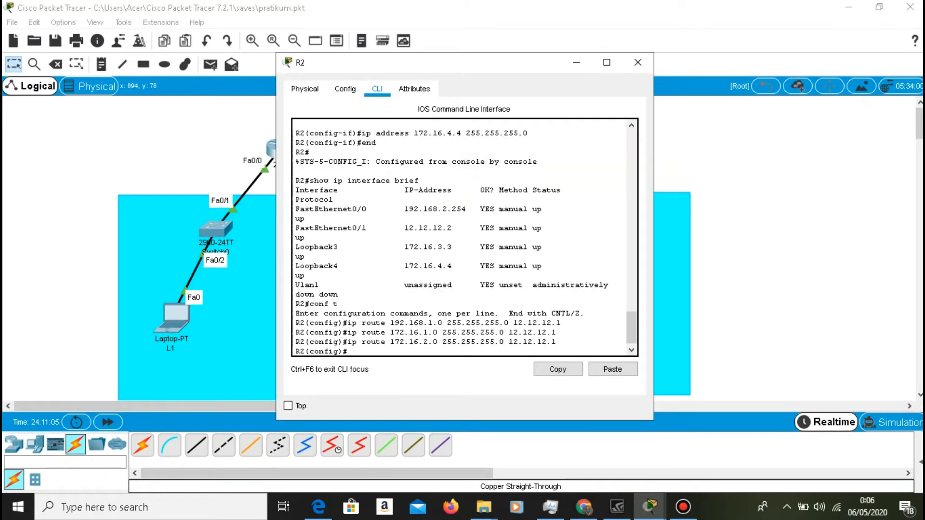
text(exit)
key(Return)
key(Return)
text(show ip interface brief)
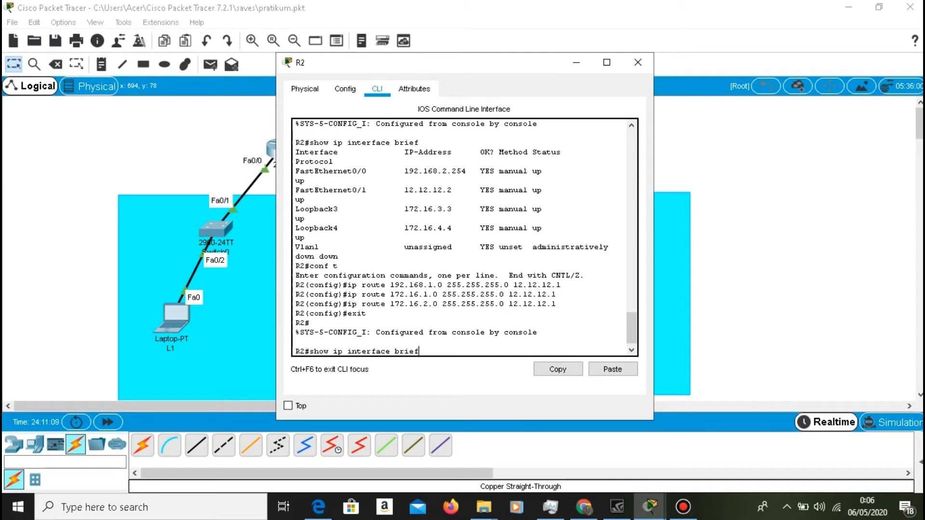
key(BackSpace)
key(BackSpace)
key(BackSpace)
key(BackSpace)
key(BackSpace)
key(BackSpace)
key(BackSpace)
key(BackSpace)
key(BackSpace)
key(BackSpace)
key(BackSpace)
key(BackSpace)
key(BackSpace)
key(BackSpace)
key(BackSpace)
text(route)
key(Return)
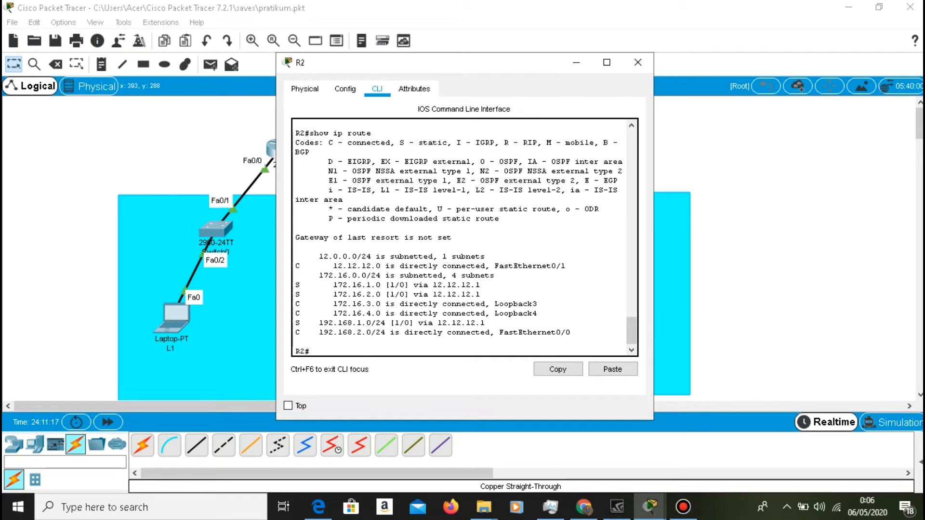
drag(485, 323, 385, 313)
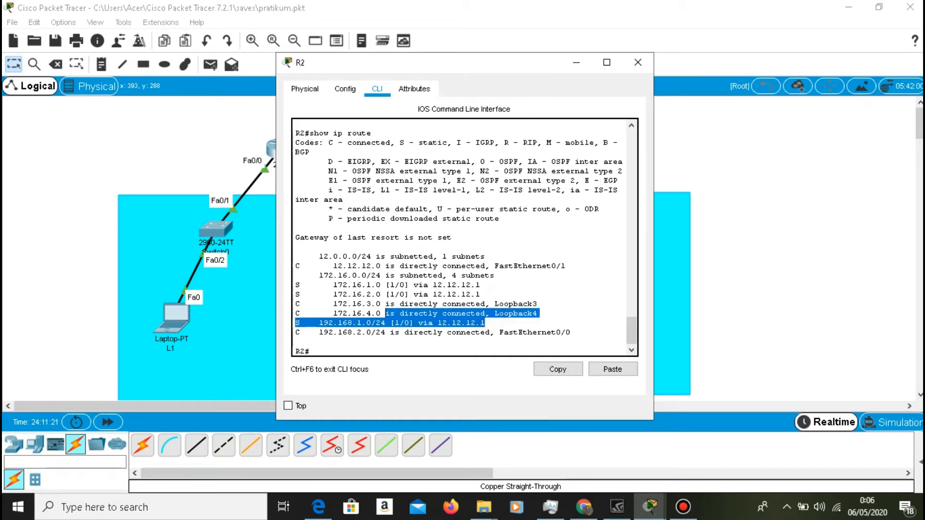
click(576, 63)
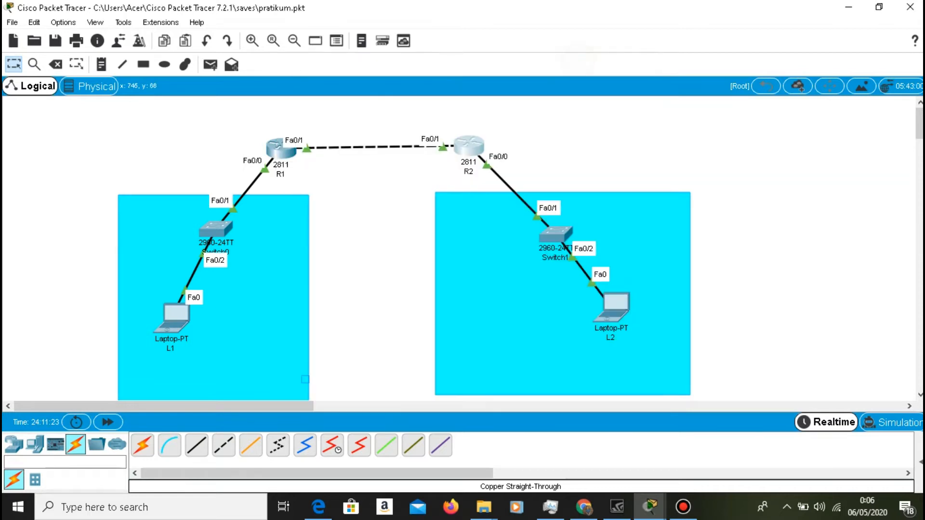
Open the Command Prompt on laptop L1 and ping 192.168.2.1 twice.
click(171, 316)
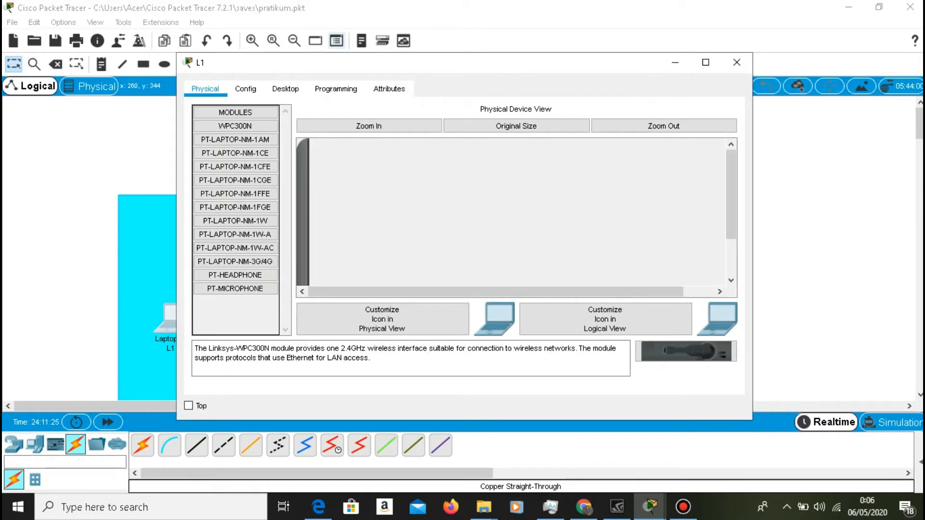
click(285, 89)
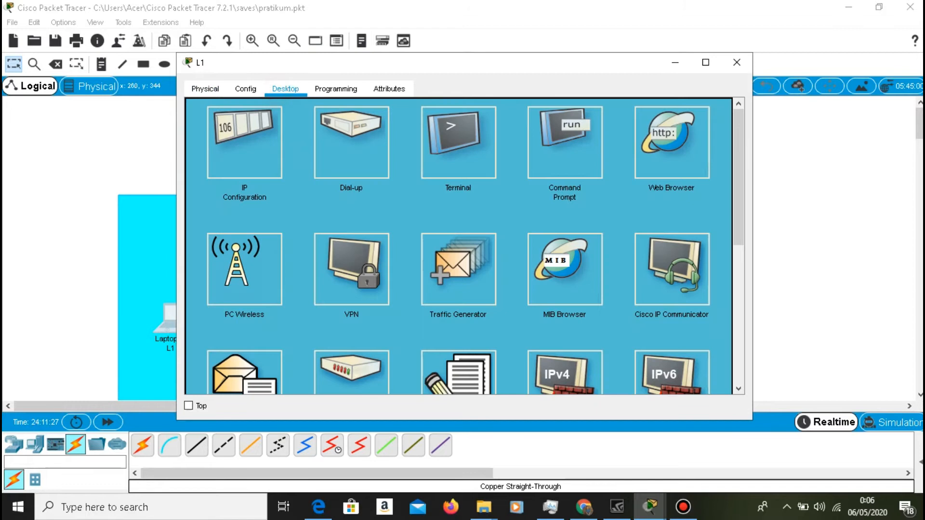
click(565, 142)
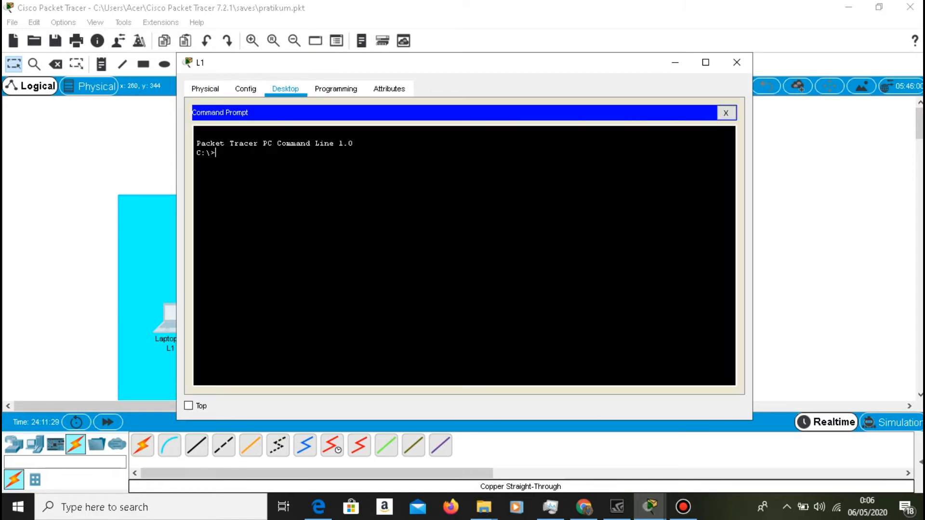
text(ping 192)
text(.168)
text(.2.1)
key(BackSpace)
text(2.1)
key(Return)
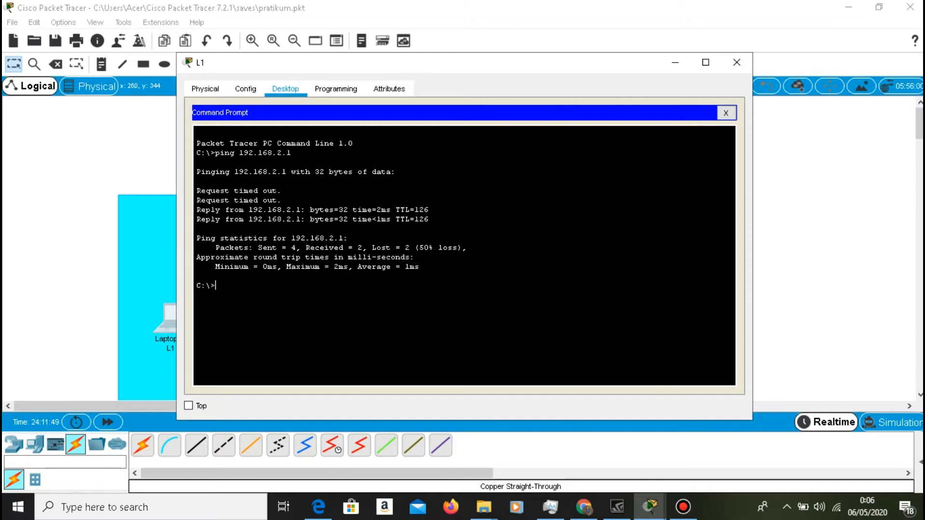
key(Up)
key(Return)
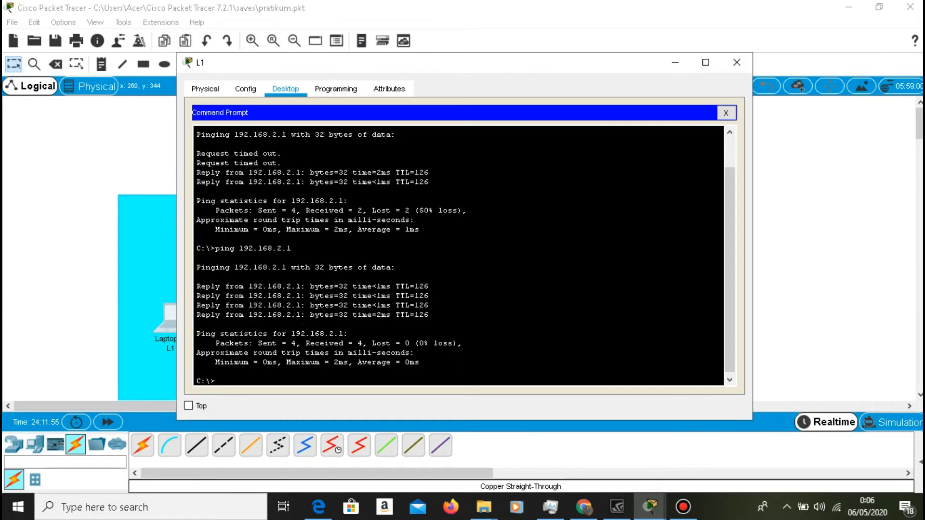
Trace the route from L1 to 192.168.2.1 with tracert.
click(285, 156)
text(tracert 192.168.2.1)
key(Return)
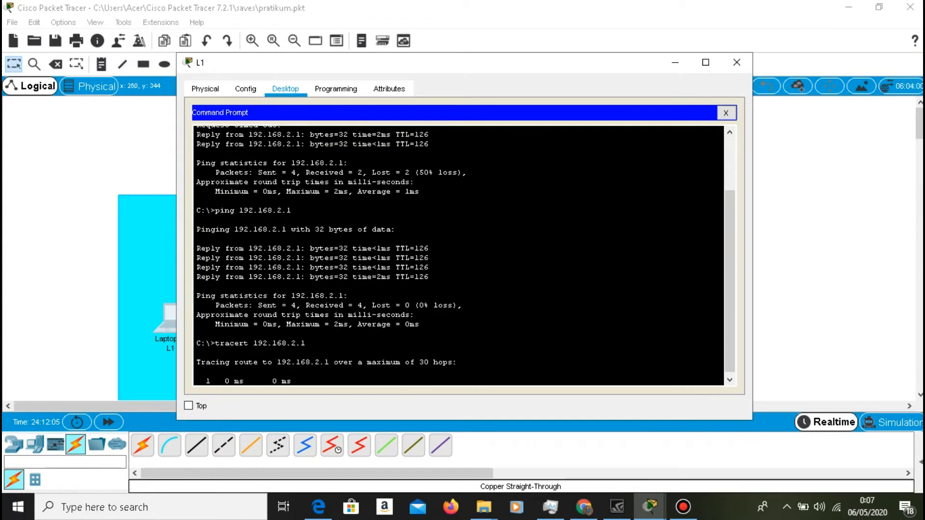
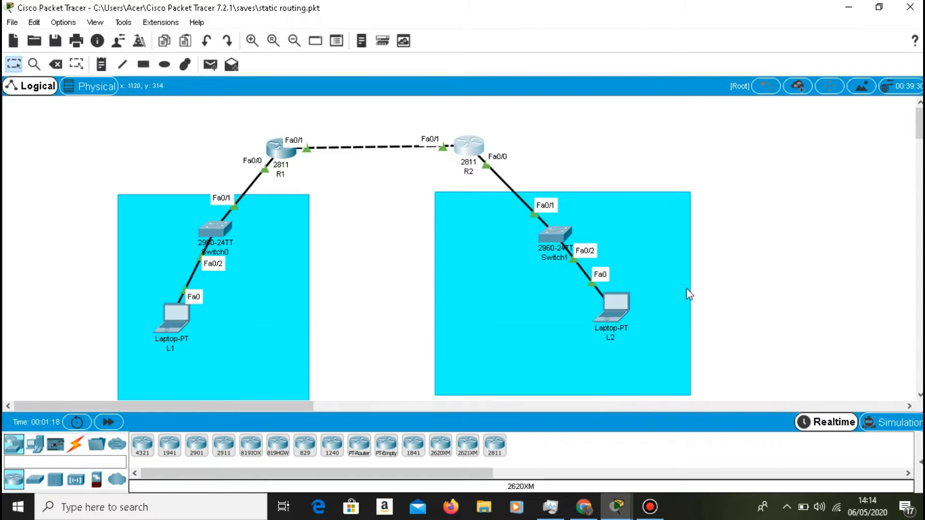
Enter global configuration mode on R1 and remove the static route to 192.168.2.0 255.255.255.0 via 12.12.12.2.
click(278, 149)
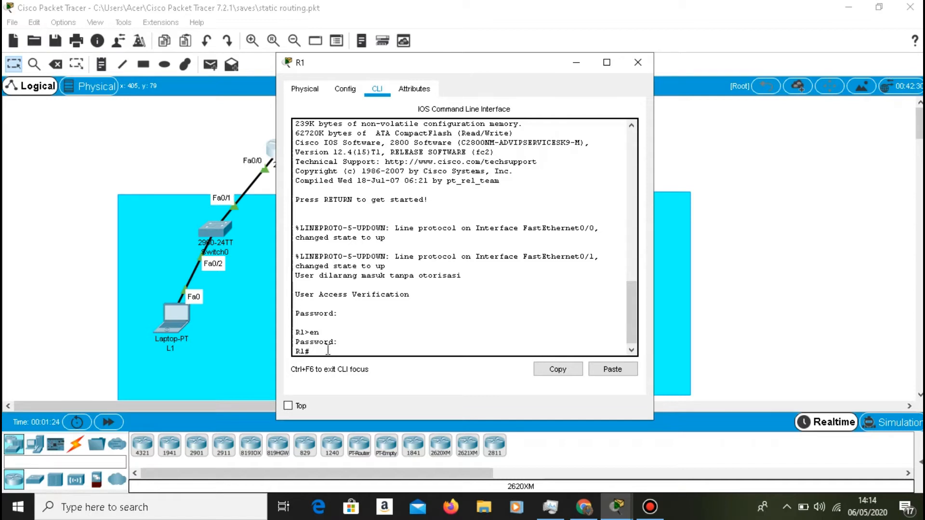
text(conf t)
key(Return)
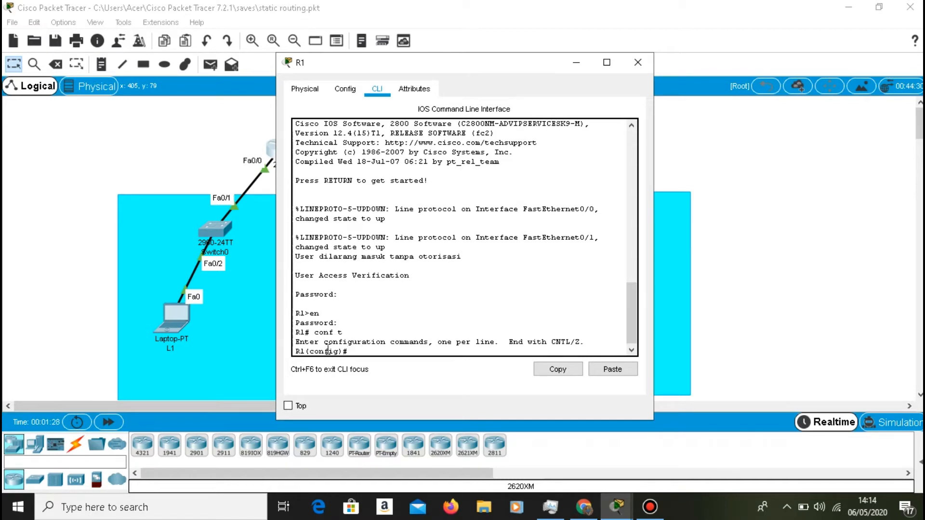
text(no ip route 192.168.2.0 255.255.2)
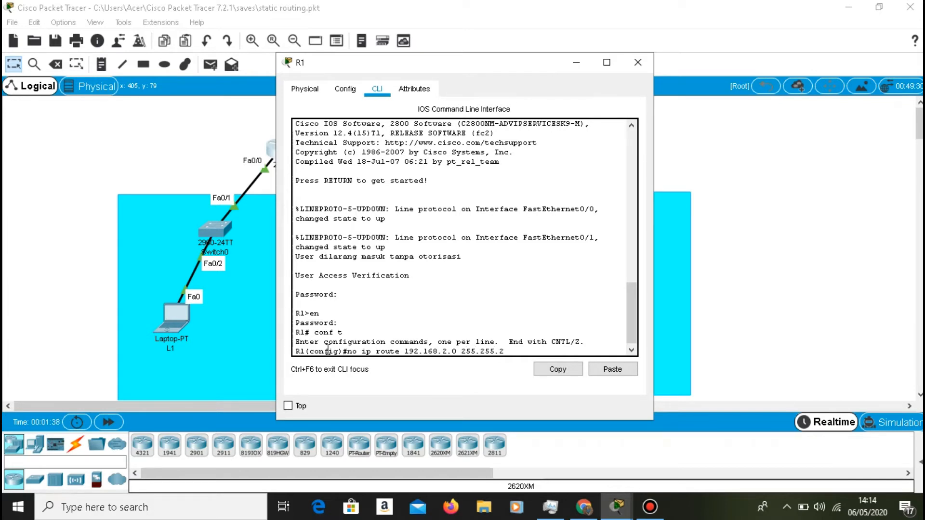
text(55.0 12.12.12.2)
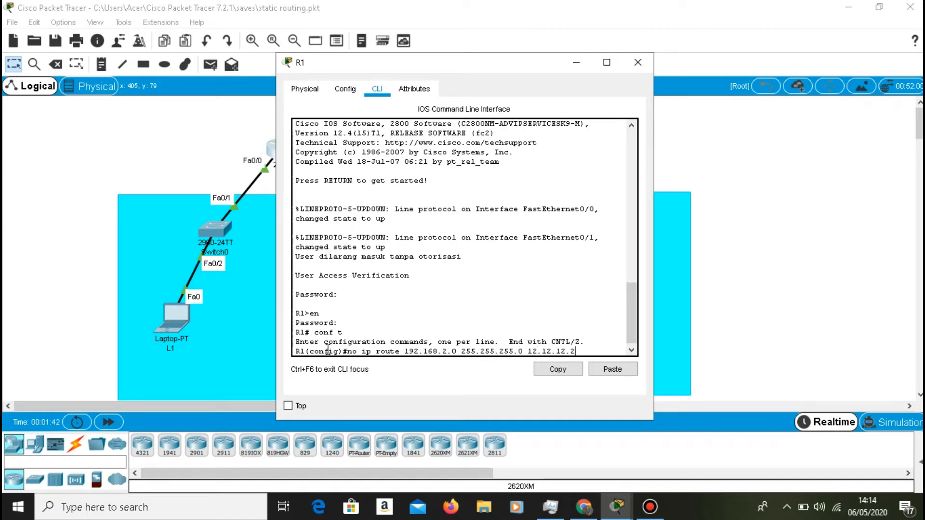
key(Return)
Remove R1's static route to 172.16.3.0 255.255.255.0 via 12.12.12.2.
key(Up)
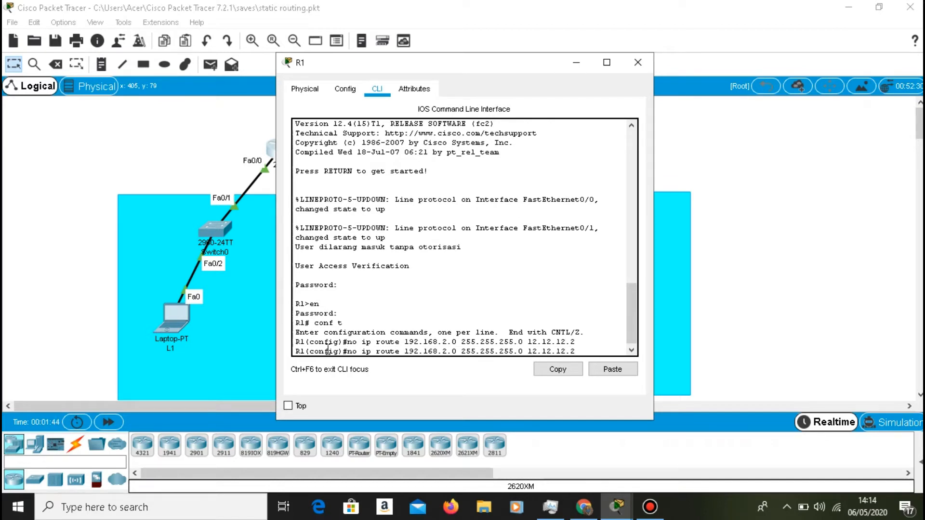
key(Left)
key(Left)
key(Left)
key(Left)
key(Left)
key(Left)
key(Left)
key(Left)
key(Left)
key(Left)
key(Left)
key(Left)
key(Left)
key(Left)
key(Left)
key(Left)
key(Left)
key(Left)
key(Left)
key(Left)
key(BackSpace)
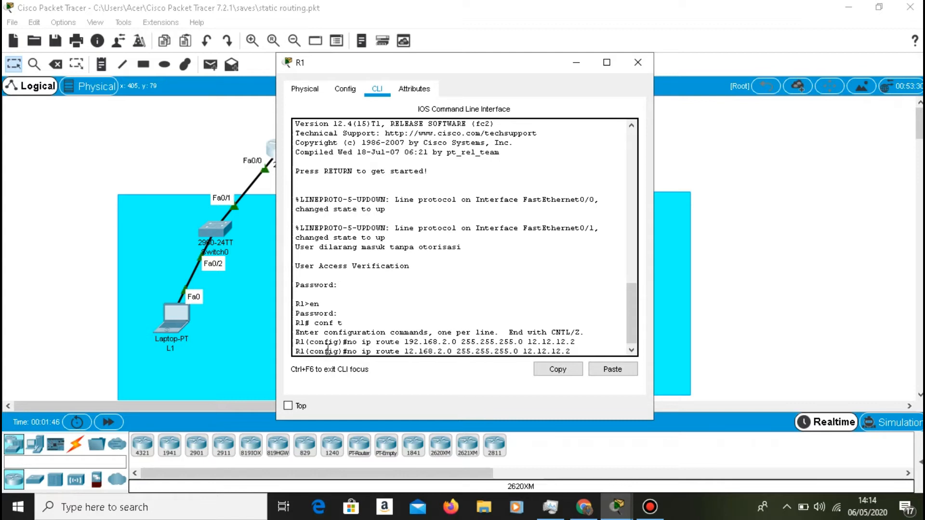
text(7)
key(Right)
key(Right)
key(Right)
key(Right)
key(Right)
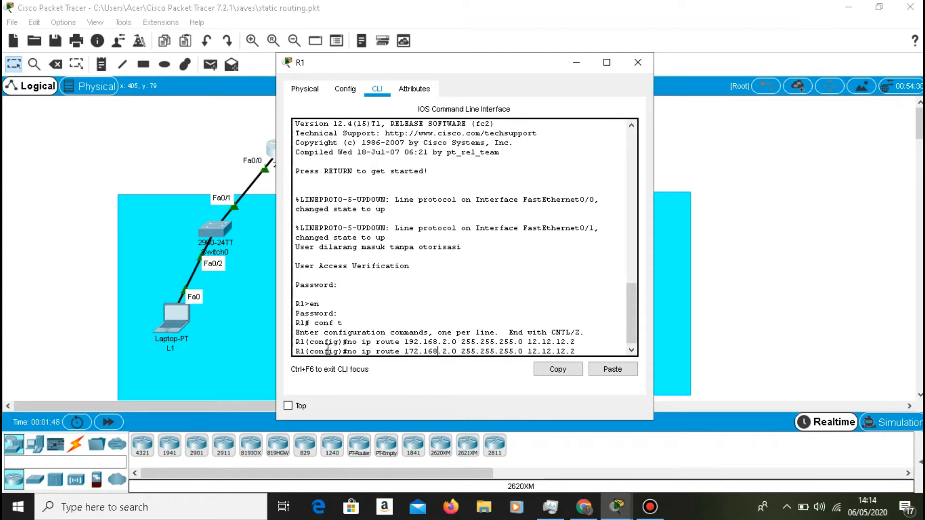
key(BackSpace)
key(BackSpace)
text(3)
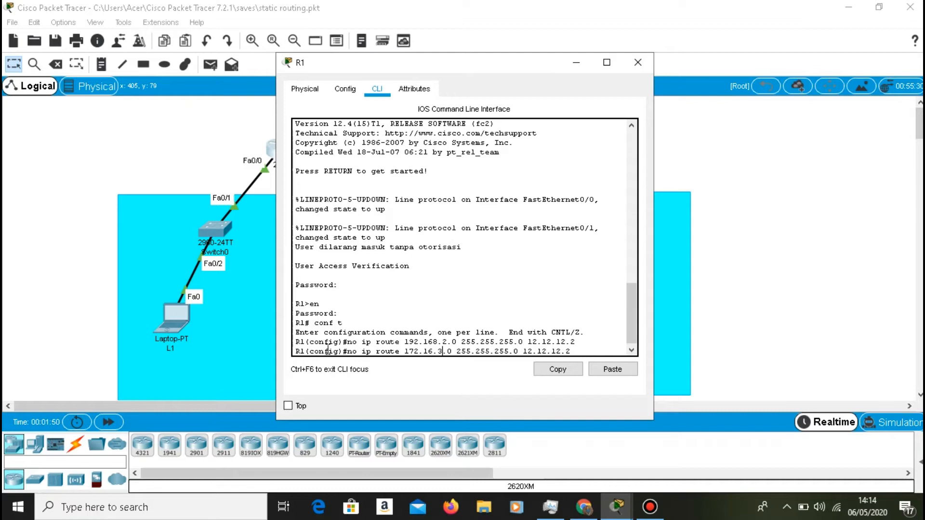
key(Return)
Remove R1's static route to 172.16.4.0 255.255.255.0 via 12.12.12.2.
key(Up)
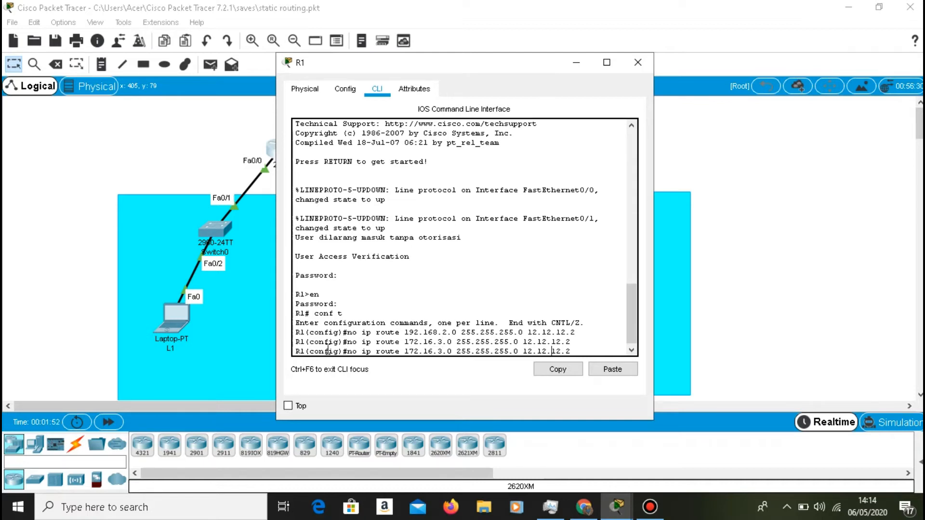
key(Left)
key(Left)
key(Left)
key(Left)
key(Left)
key(Left)
key(Left)
key(Left)
key(Left)
key(Left)
key(Left)
key(Left)
key(Left)
key(Left)
key(Left)
key(Left)
key(Left)
key(Left)
key(Left)
key(Left)
key(Left)
key(Left)
key(BackSpace)
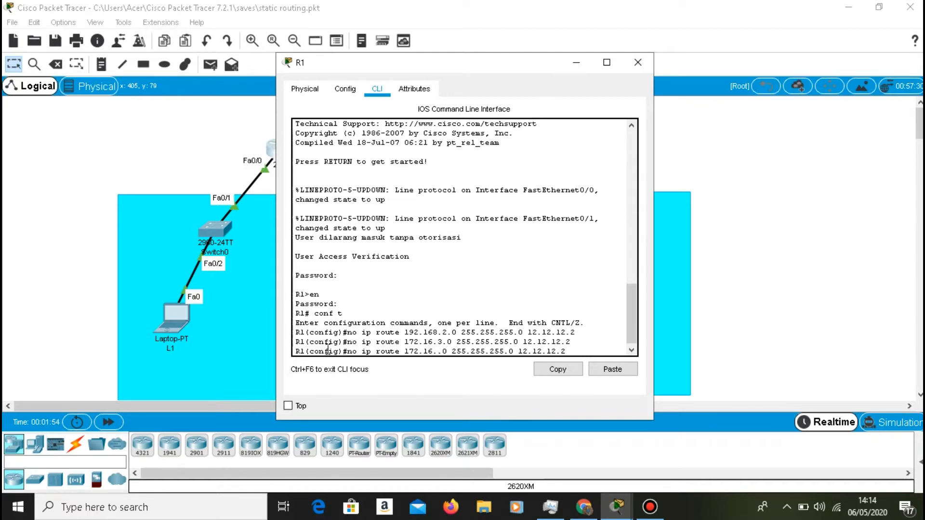
text(4)
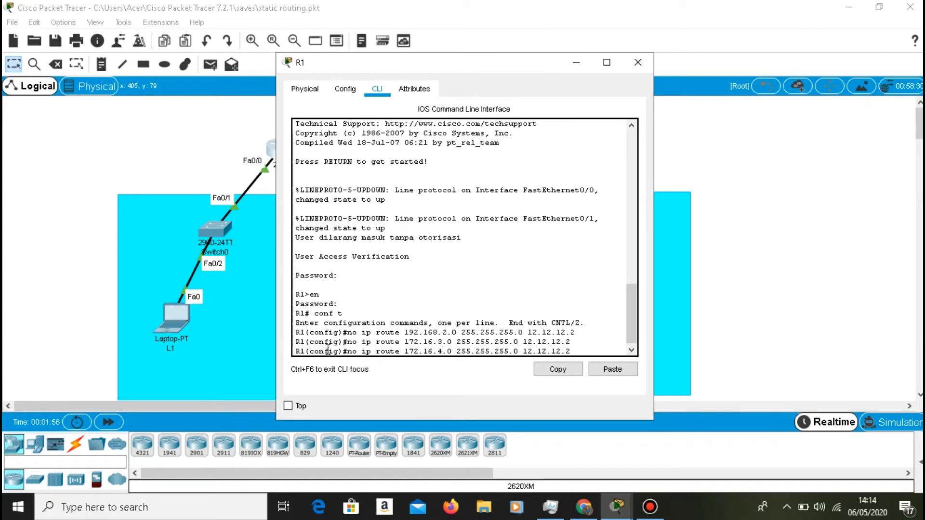
key(Return)
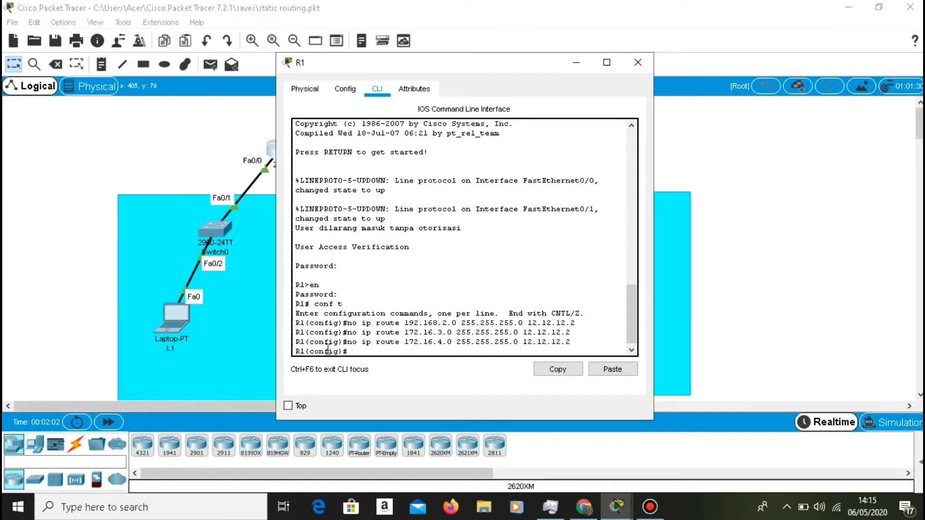
Add a default route on R1 (0.0.0.0 0.0.0.0) with next hop 12.12.12.2.
text(ip route 0.0.0.0 0.0.0.0 12.12.12.2)
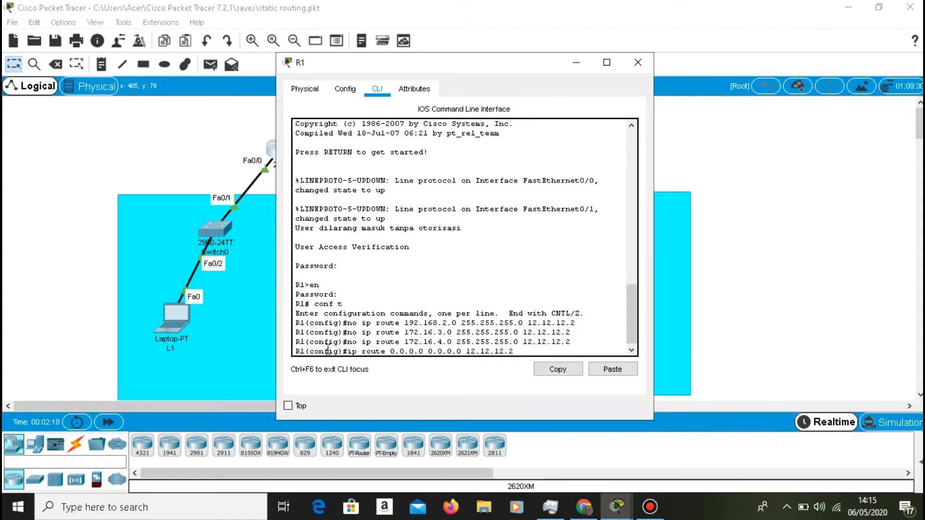
key(Return)
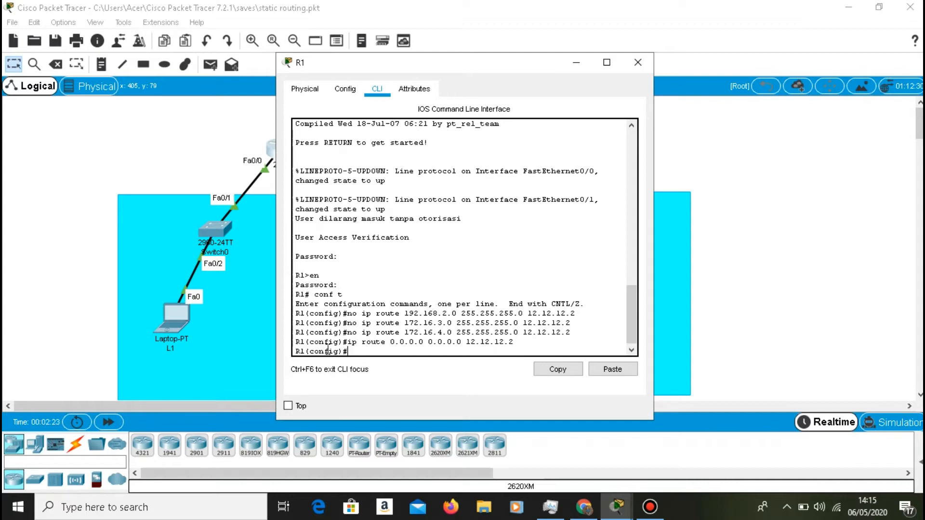
Add a second default route on R1 (0.0.0.0 0.0.0.0) through exit interface fa0/1.
text(ip route 0.0.0.0 0.0.0.0 fa0/1)
key(Return)
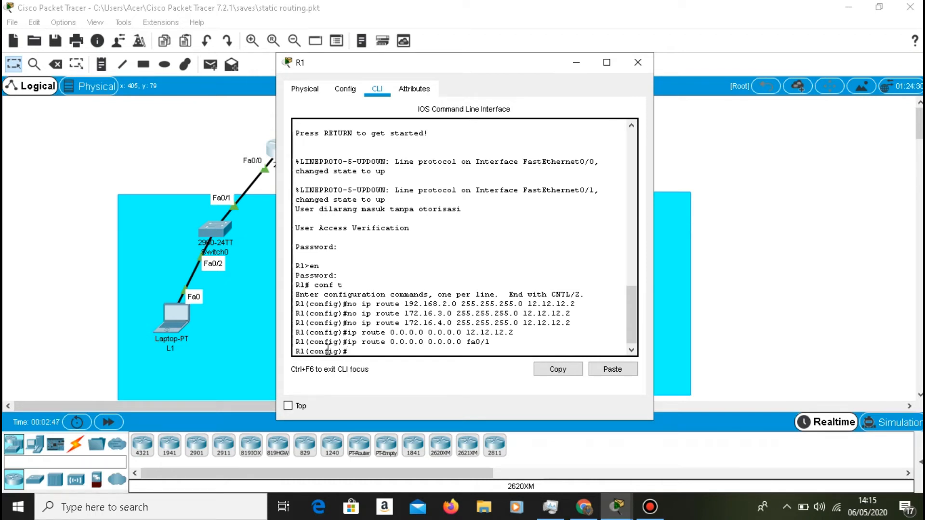
Exit configuration mode on R1, display the routing table with "show ip route", highlight the default route entry, and minimize the R1 window.
text(exiy)
key(BackSpace)
text(t)
key(Return)
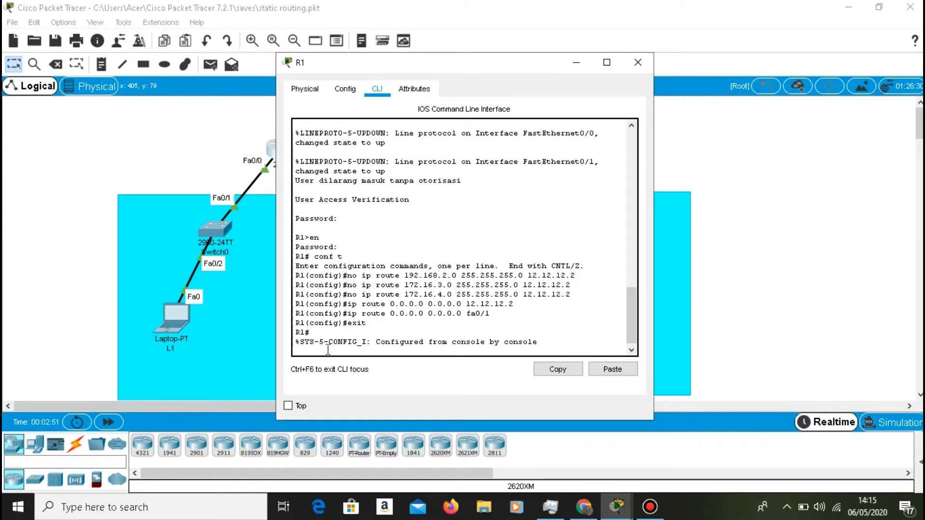
text(show i)
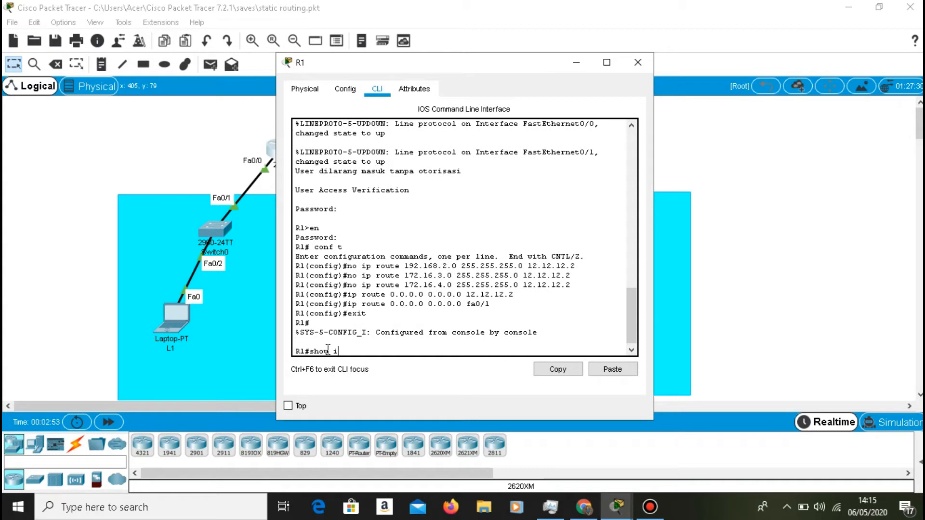
text(p route)
key(Return)
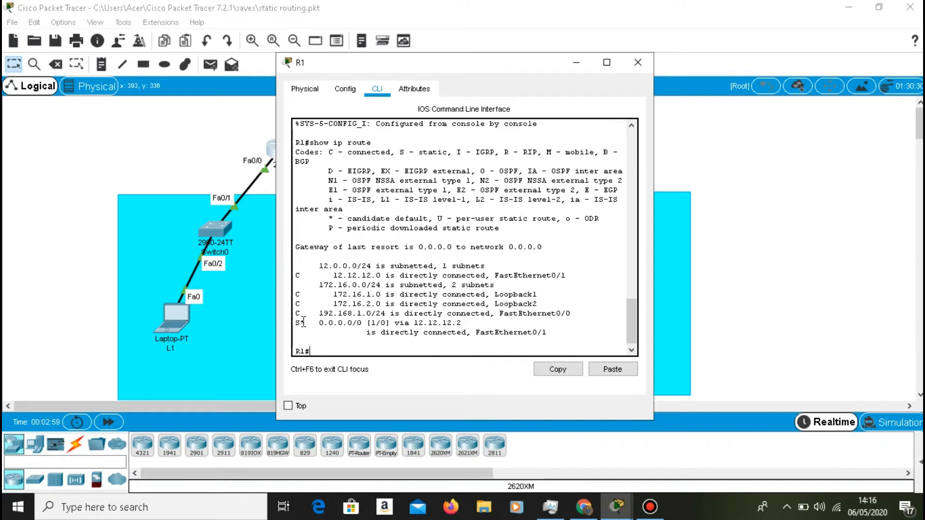
drag(304, 324, 302, 328)
drag(296, 323, 457, 323)
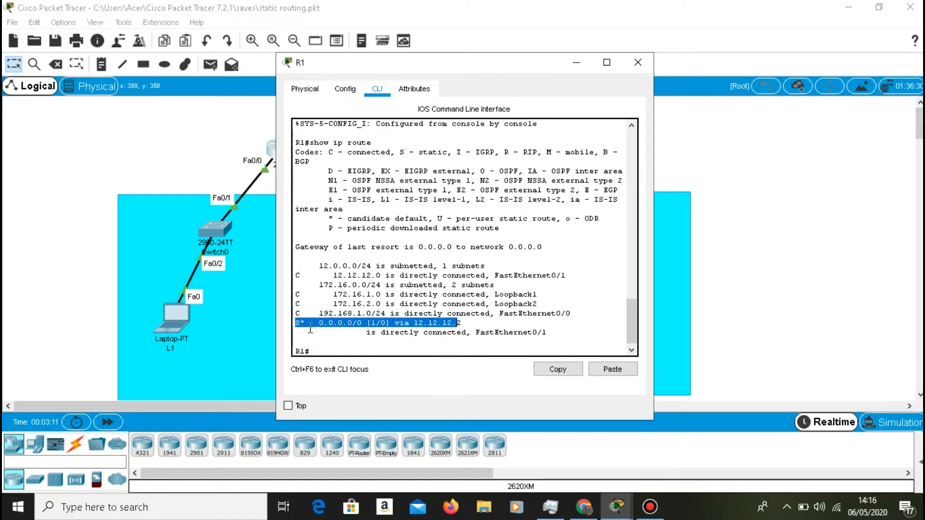
click(580, 57)
Open the Command Prompt on laptop L1 and ping 192.168.2.1 twice.
click(166, 330)
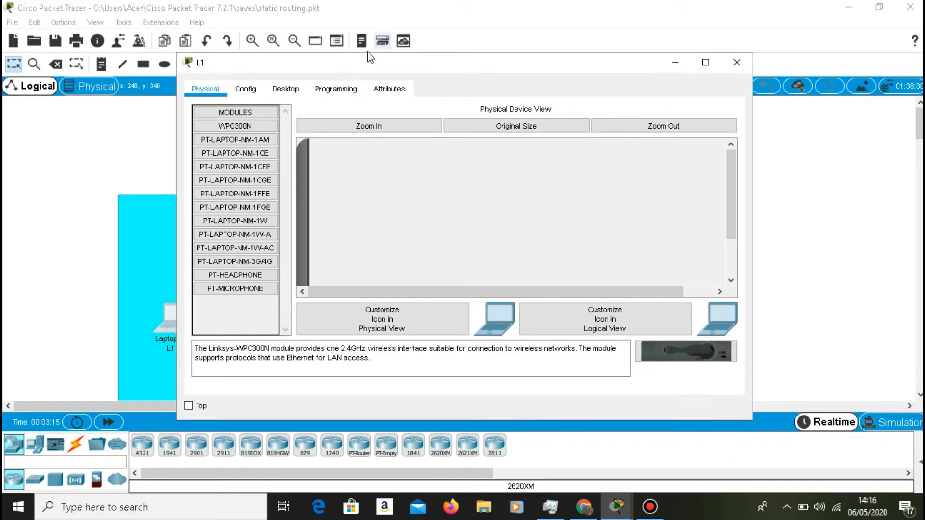
click(332, 89)
click(292, 90)
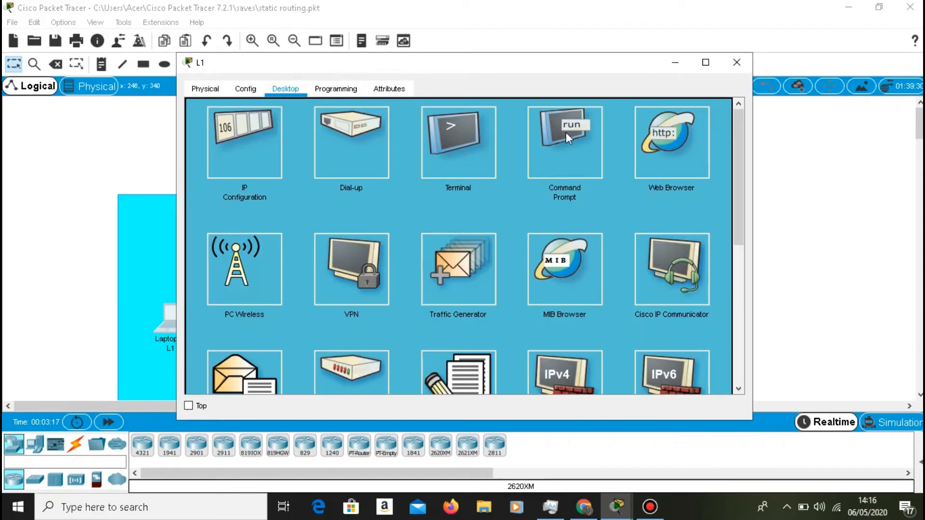
click(540, 135)
text(p)
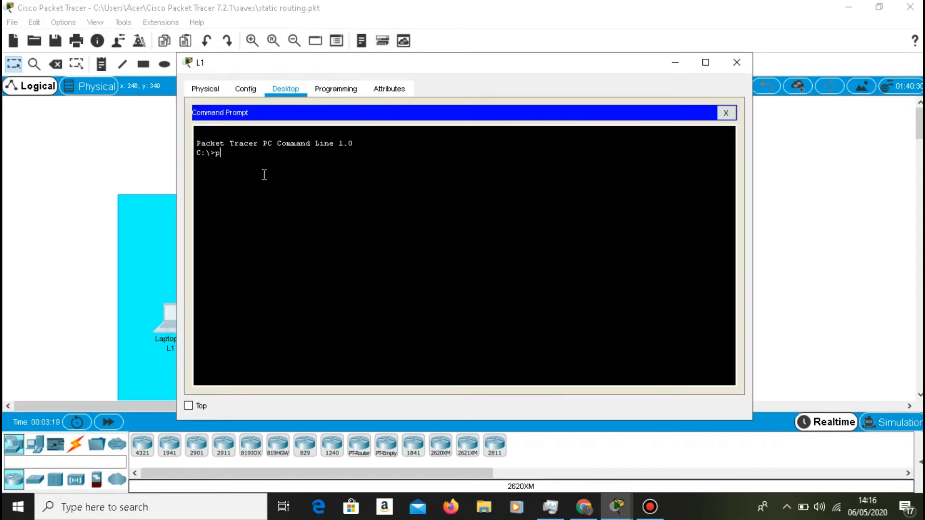
text(ing 192.168.2.1)
key(Return)
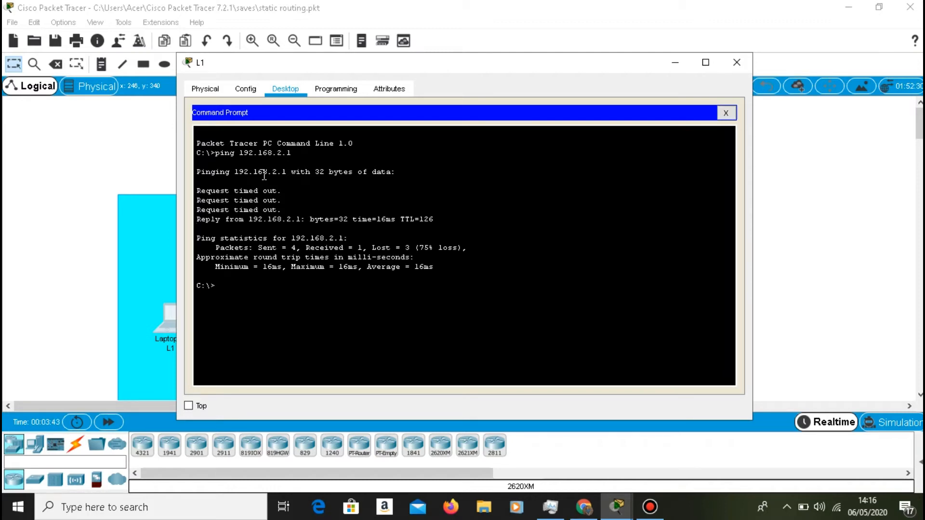
key(Up)
key(Return)
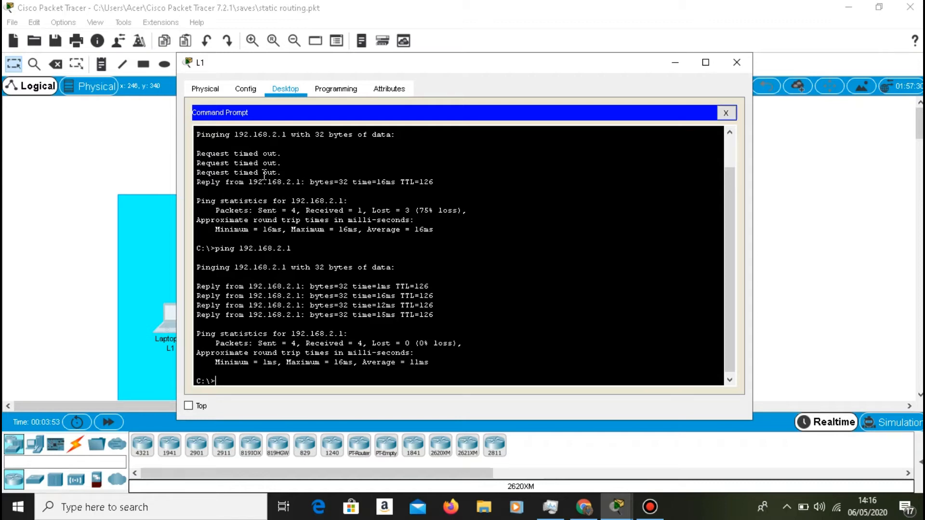
Trace the route from L1 to 192.168.2.1 with tracert and minimize the L1 window.
text(tracert 192.168.2.1)
key(Return)
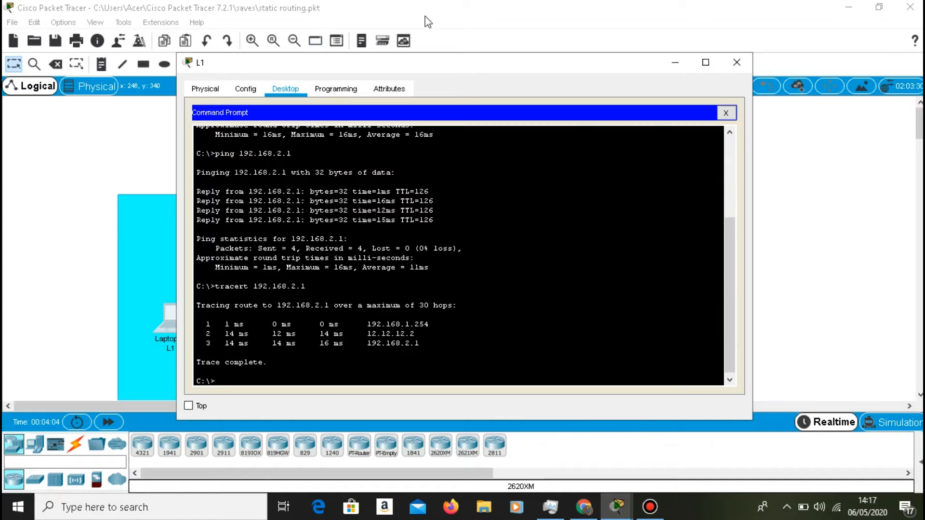
click(670, 69)
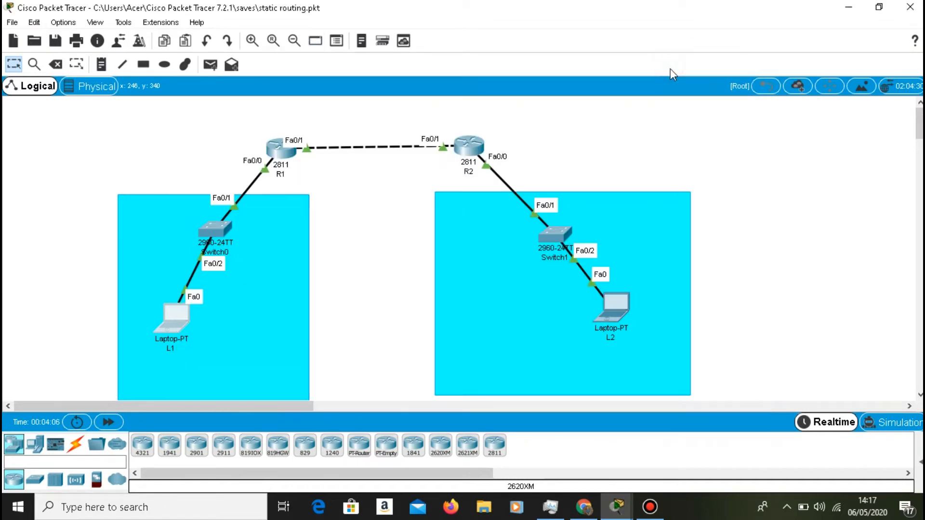
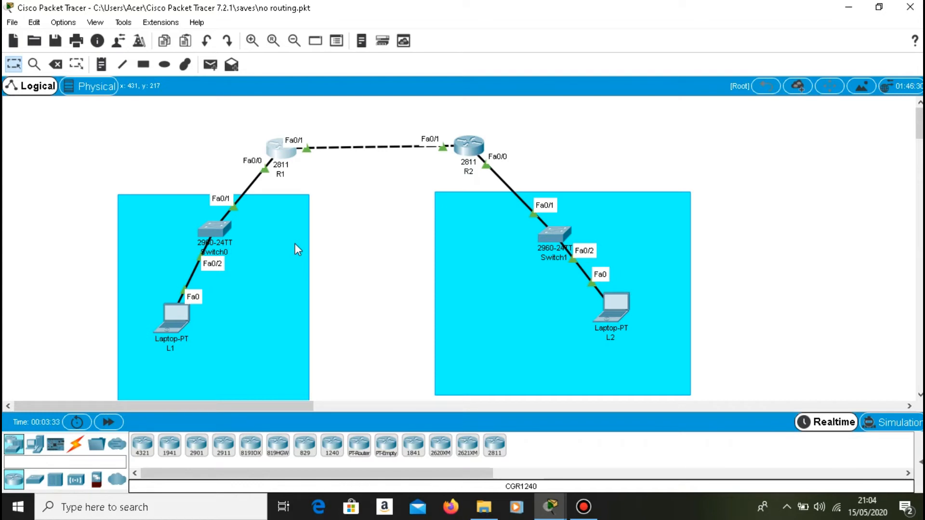
Open R1's command line and display its routing table with "sh ip route".
click(282, 161)
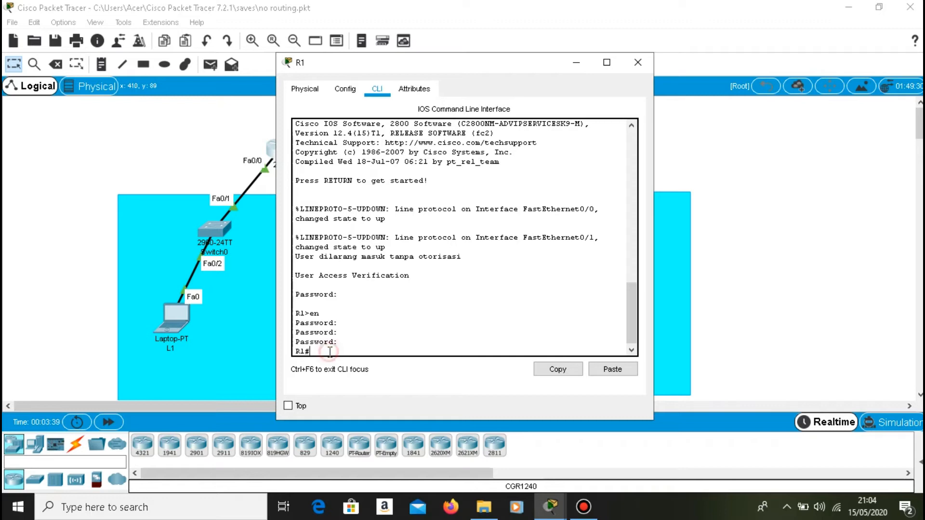
text(sh ip route)
key(Return)
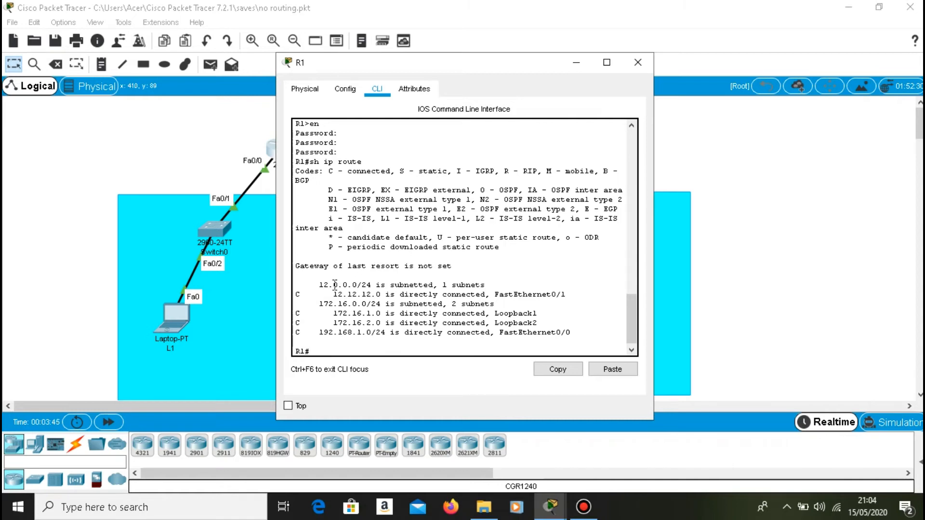
Highlight the connected routes 12.12.12.0, 172.16.1.0 and 172.16.2.0 in R1's routing table, then minimize the R1 window.
drag(299, 294, 569, 294)
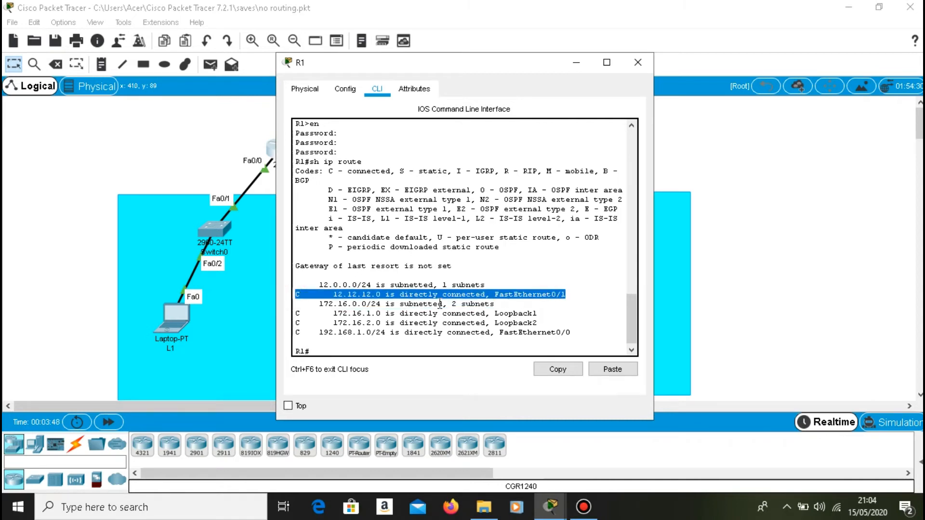
click(297, 313)
drag(297, 313, 521, 318)
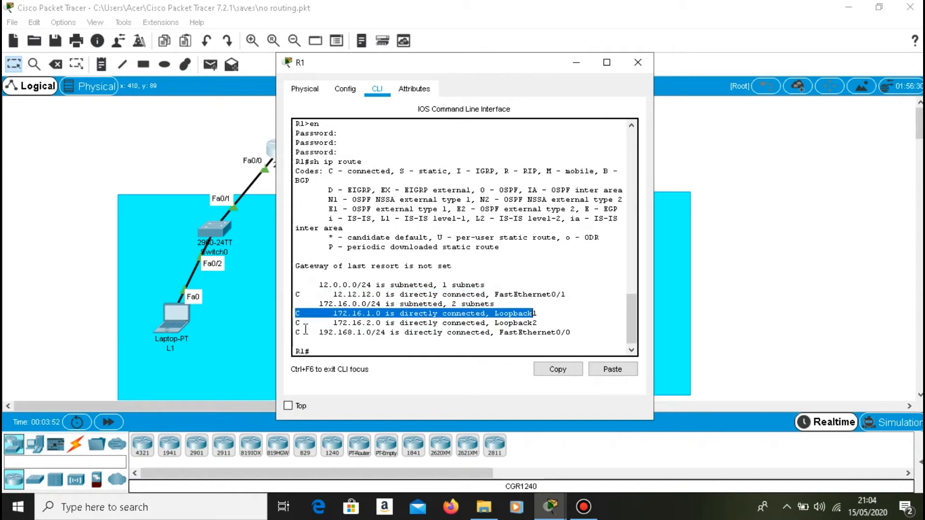
drag(295, 323, 568, 324)
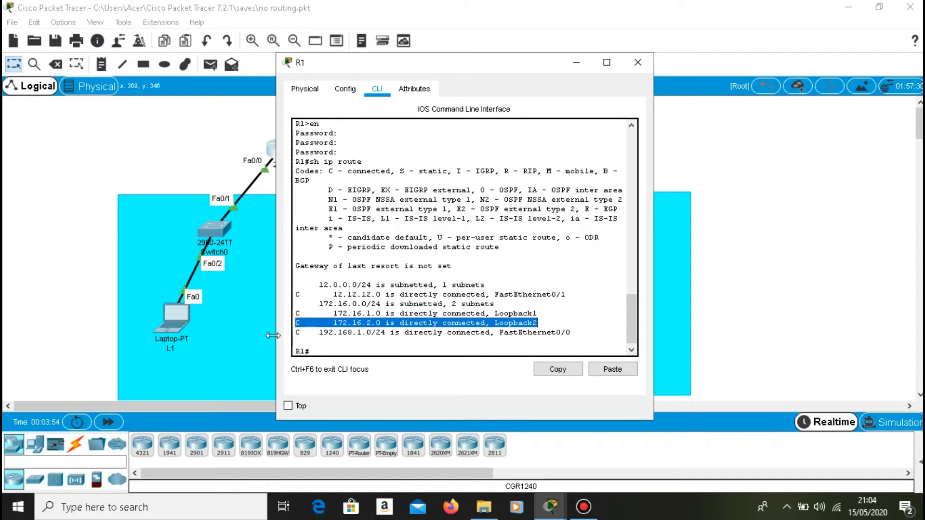
click(580, 63)
Open R2's command line, log in with the console password, and enter privileged mode with the enable password.
click(461, 145)
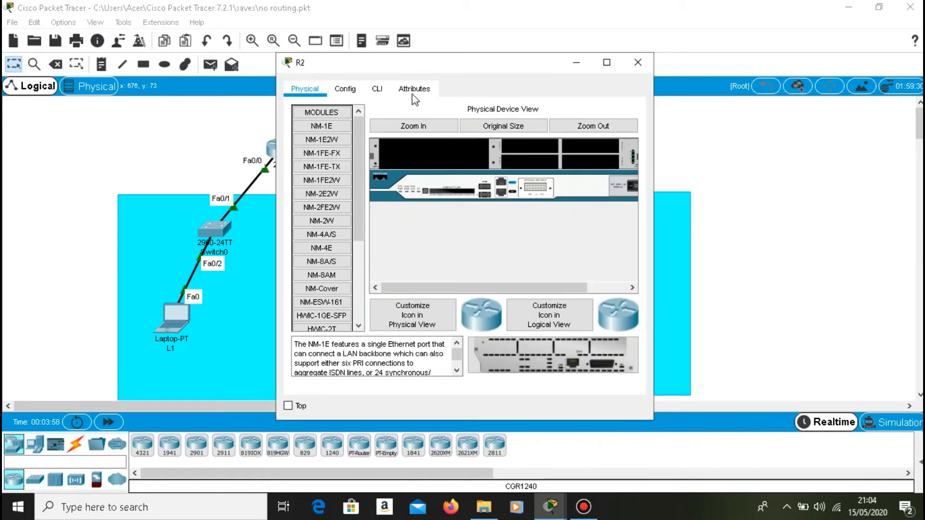
click(377, 89)
key(Return)
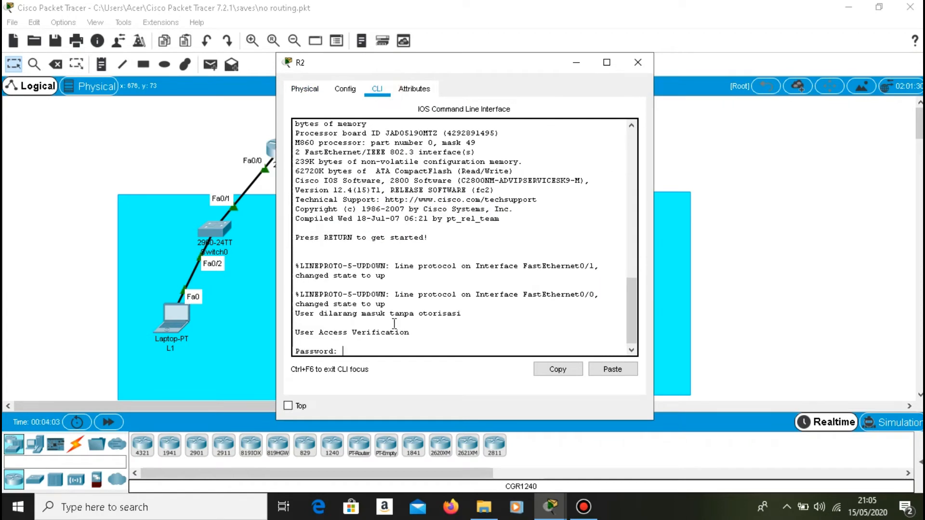
key(Return)
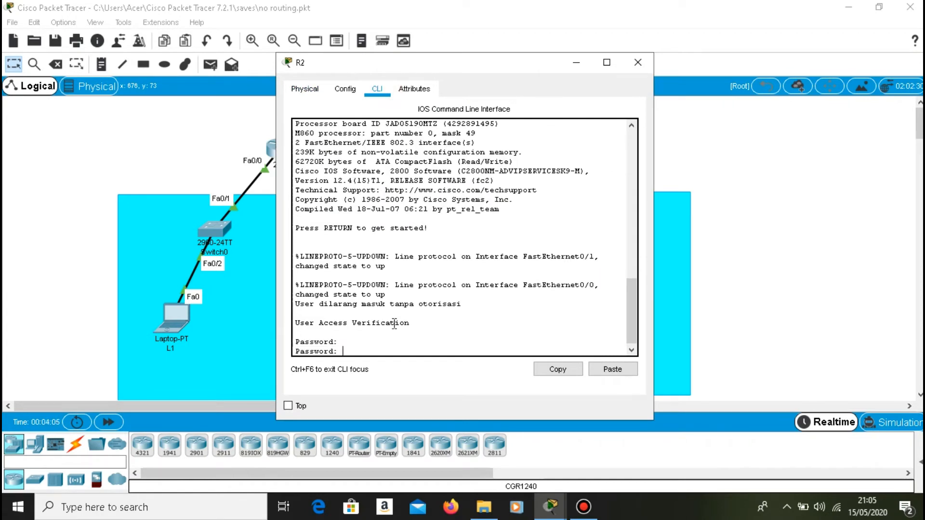
key(Return)
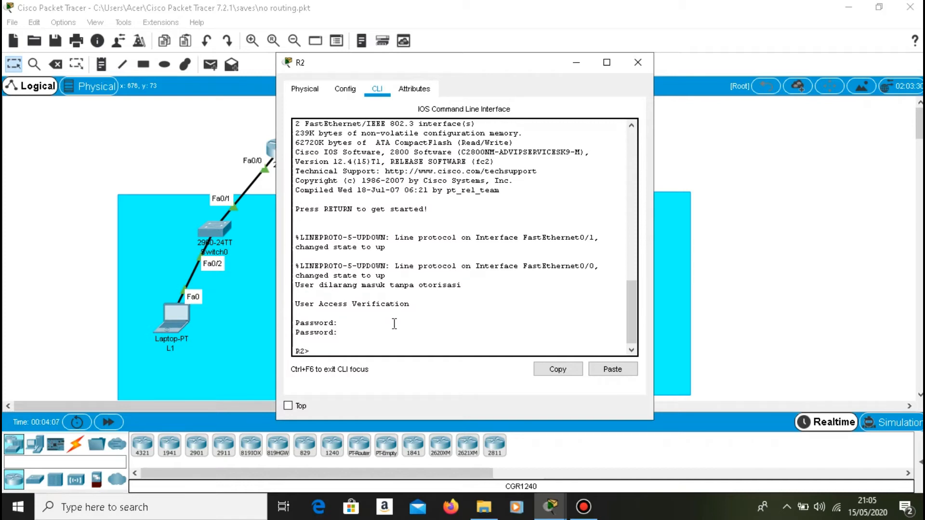
text(en)
key(Return)
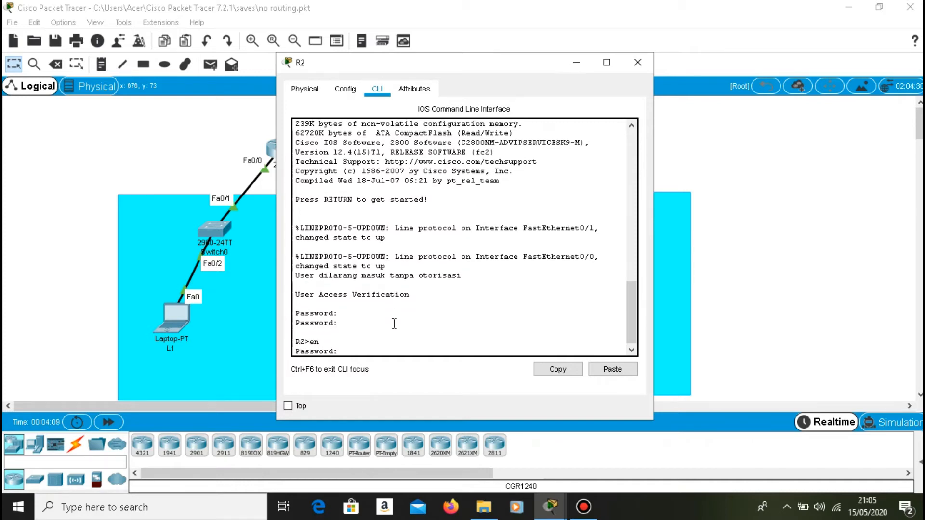
key(Return)
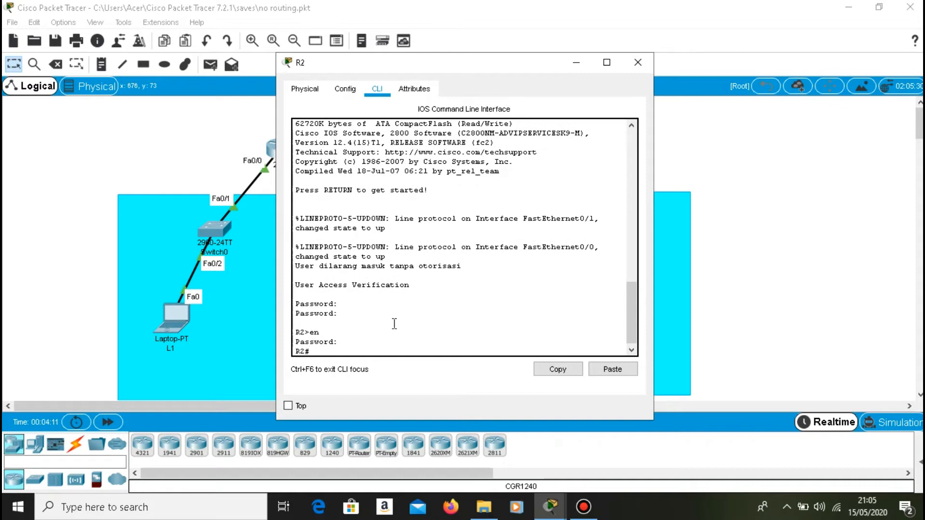
Display R2's routing table with "sh ip route" and minimize the R2 window.
text(sh ip route)
key(Return)
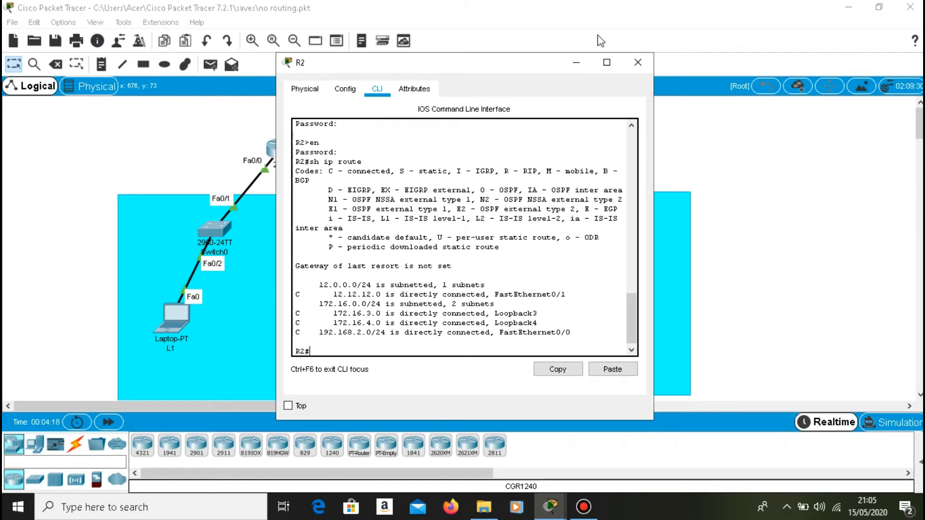
click(580, 60)
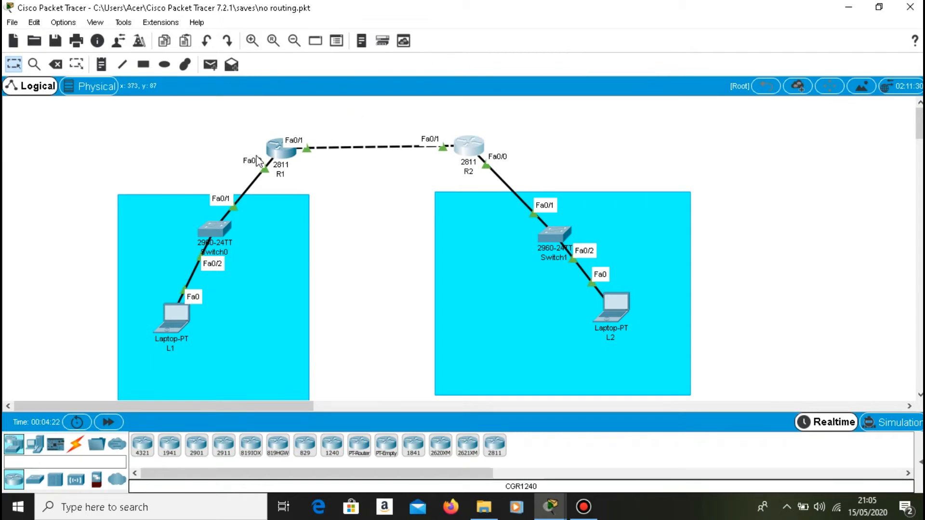
Enter terminal configuration mode on R1 and enable RIP version 2 with "router rip" and "version 2".
click(276, 153)
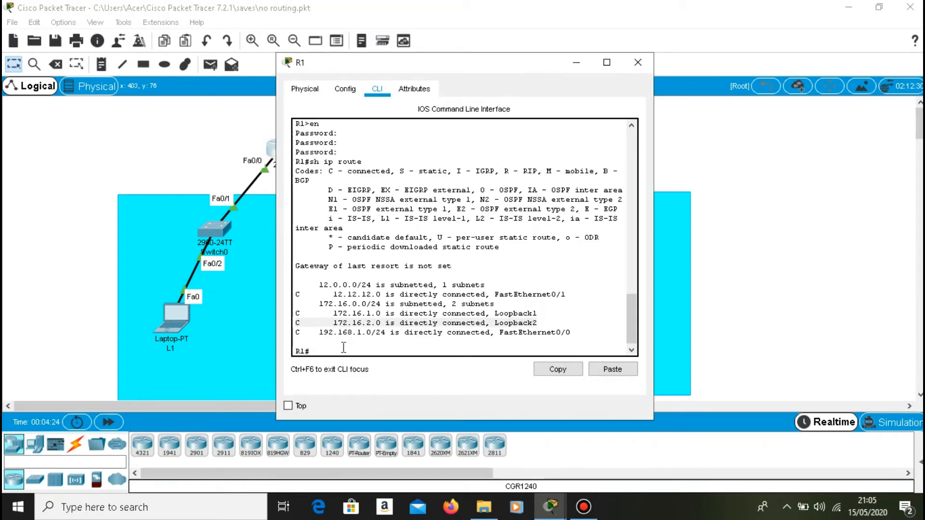
click(343, 347)
text(config)
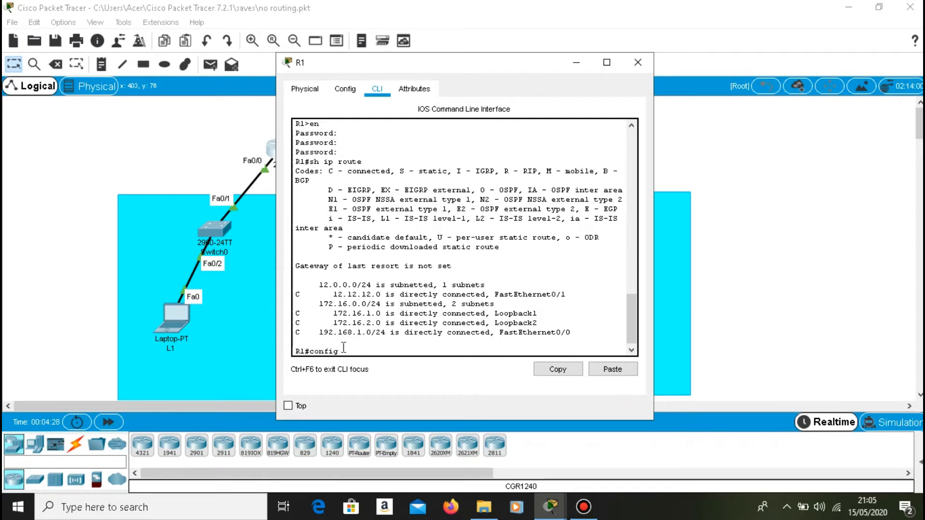
key(Return)
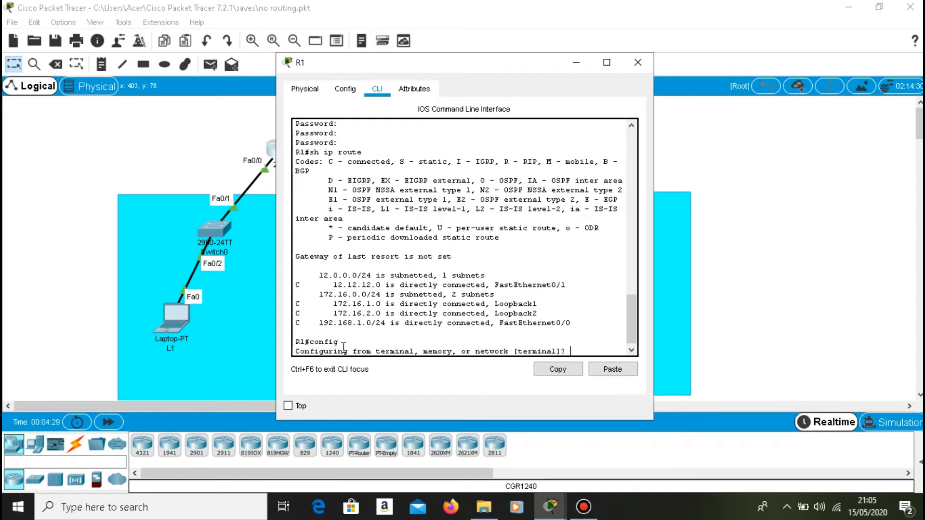
key(Return)
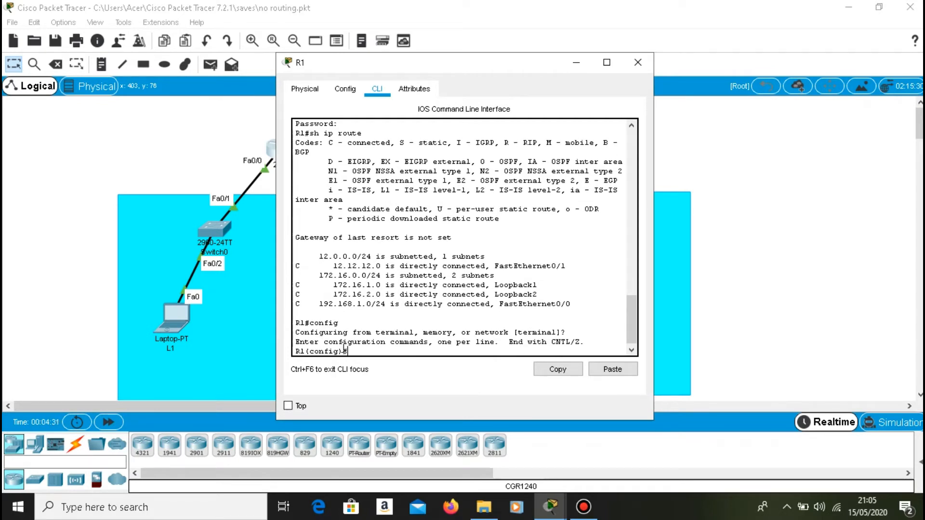
text(router rip)
key(Return)
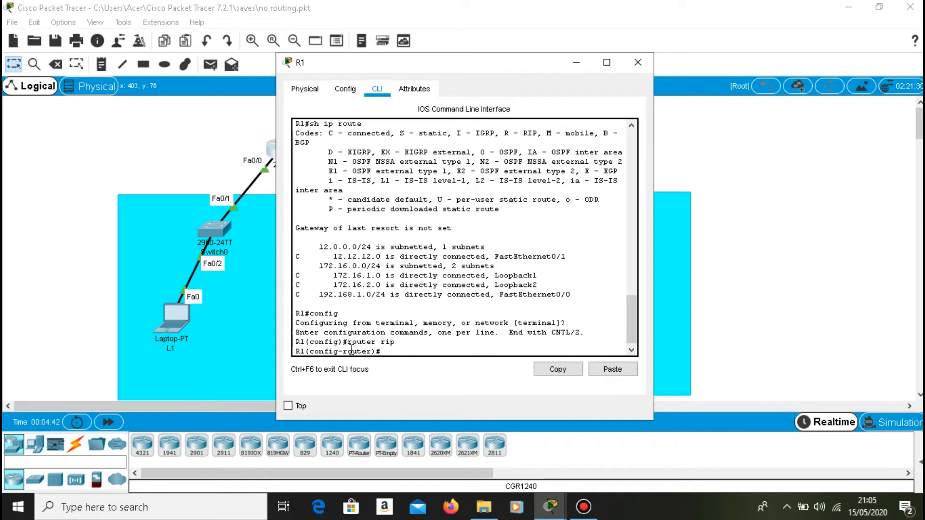
text(version 2)
key(Return)
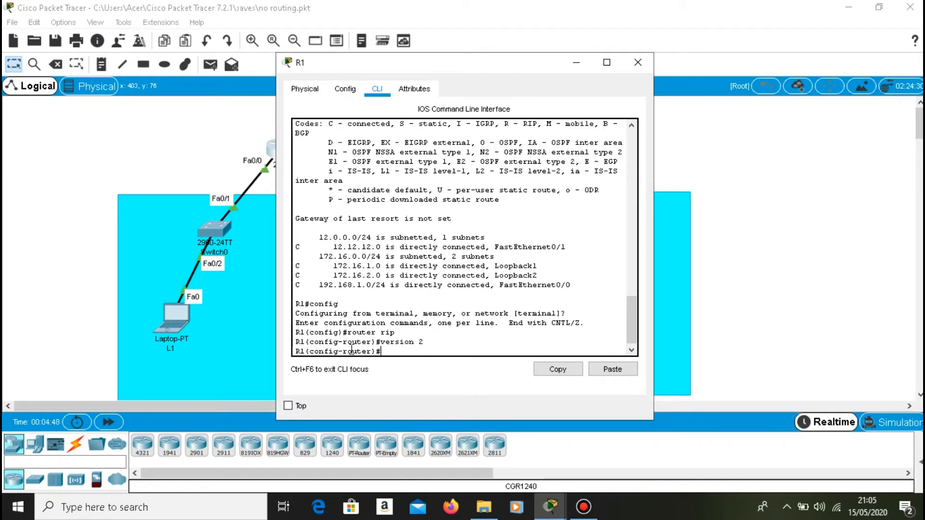
Advertise network 12.12.12.0 in R1's RIP configuration.
text(network 12.12.12.1)
key(BackSpace)
text(0)
key(Return)
Advertise the Loopback1 network 172.16.1.0 in R1's RIP configuration.
key(Up)
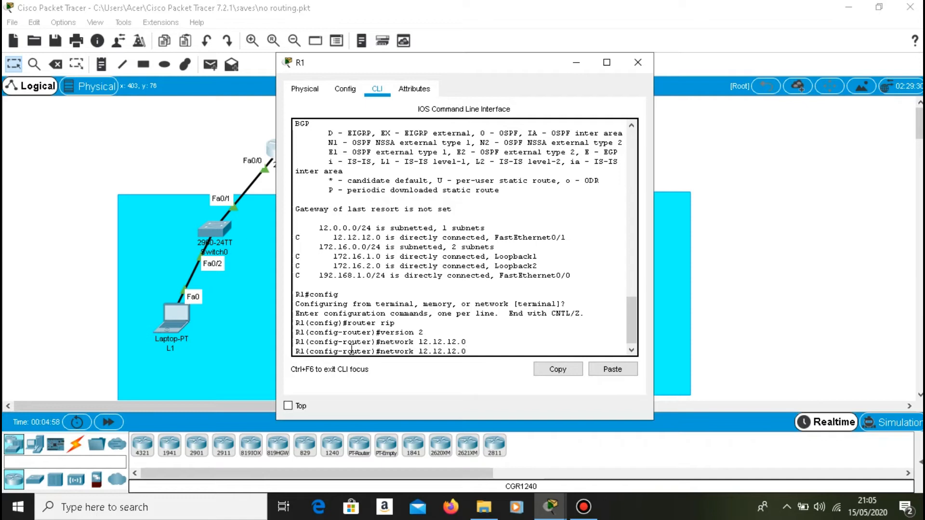
key(BackSpace)
key(BackSpace)
key(BackSpace)
key(BackSpace)
key(BackSpace)
key(BackSpace)
key(BackSpace)
key(BackSpace)
key(BackSpace)
text(72.16.1)
key(Return)
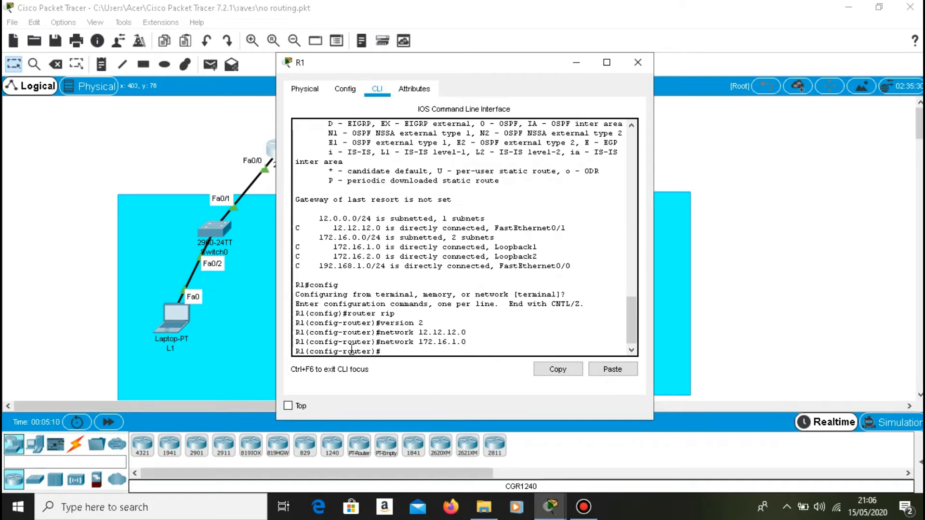
Advertise the Loopback2 network 172.16.2.0 in R1's RIP configuration.
key(Up)
key(Left)
key(Left)
key(Left)
key(Delete)
text(2)
key(Return)
Advertise the LAN network 192.168.1.0 in R1's RIP configuration.
key(Up)
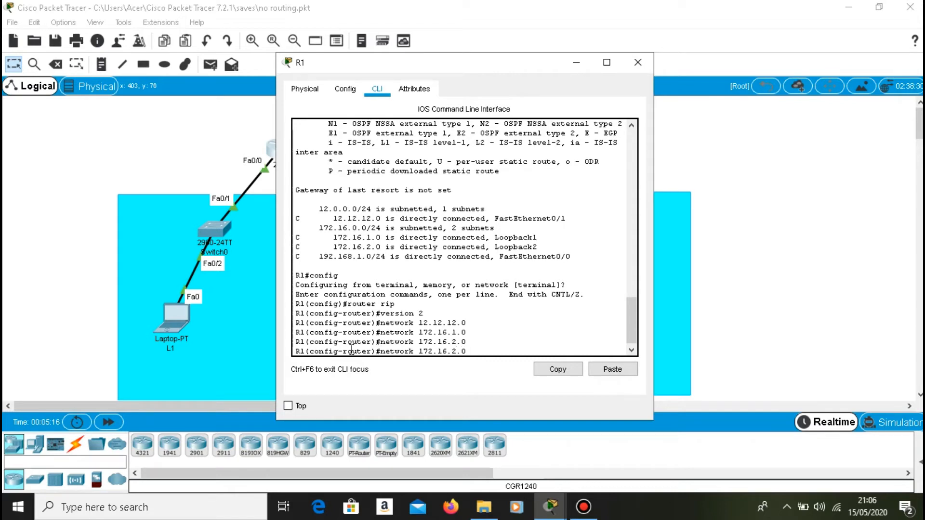
key(BackSpace)
key(BackSpace)
key(BackSpace)
key(BackSpace)
key(BackSpace)
key(BackSpace)
key(BackSpace)
key(BackSpace)
key(BackSpace)
text(92)
text(.17)
key(BackSpace)
text(68.1.0)
key(Return)
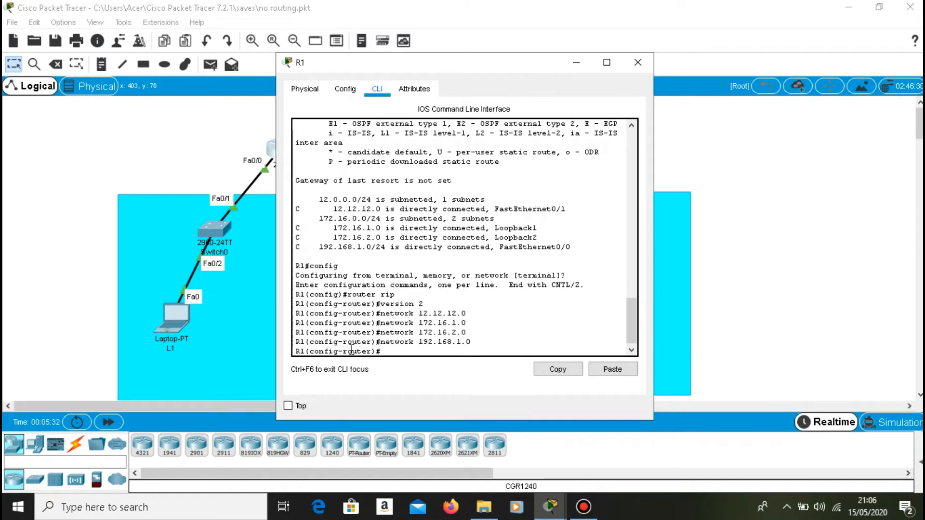
Disable automatic route summarization on R1 with "no auto-summary" and close the R1 window.
text(no auto-summary)
key(Return)
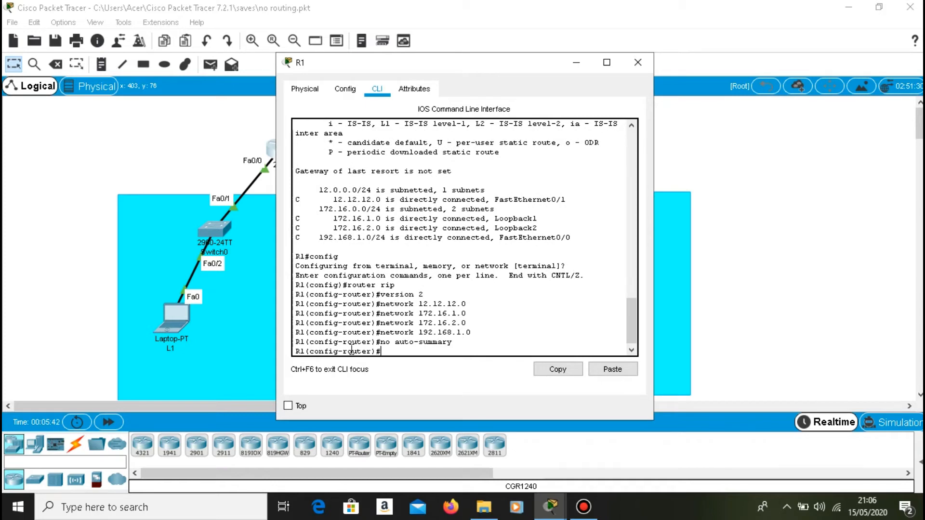
click(637, 62)
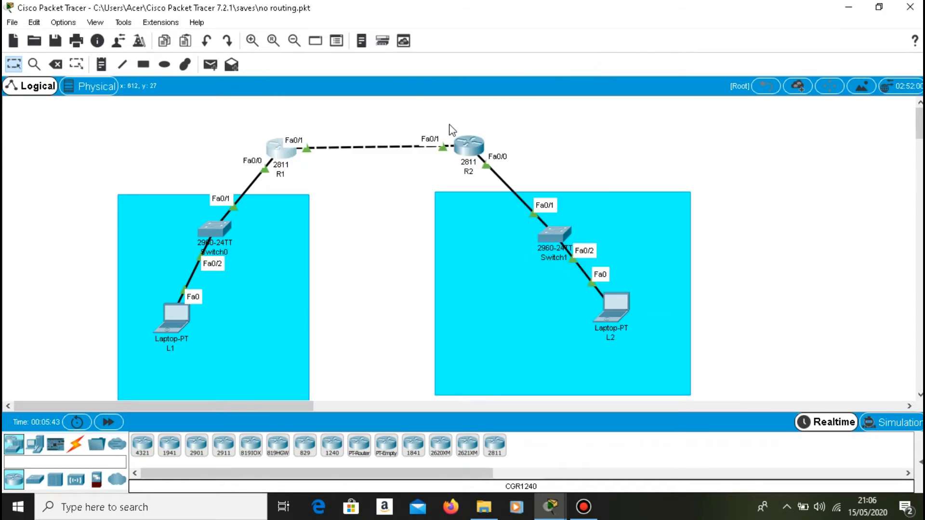
Open R2's command line and enter global configuration mode with "conf t".
click(480, 150)
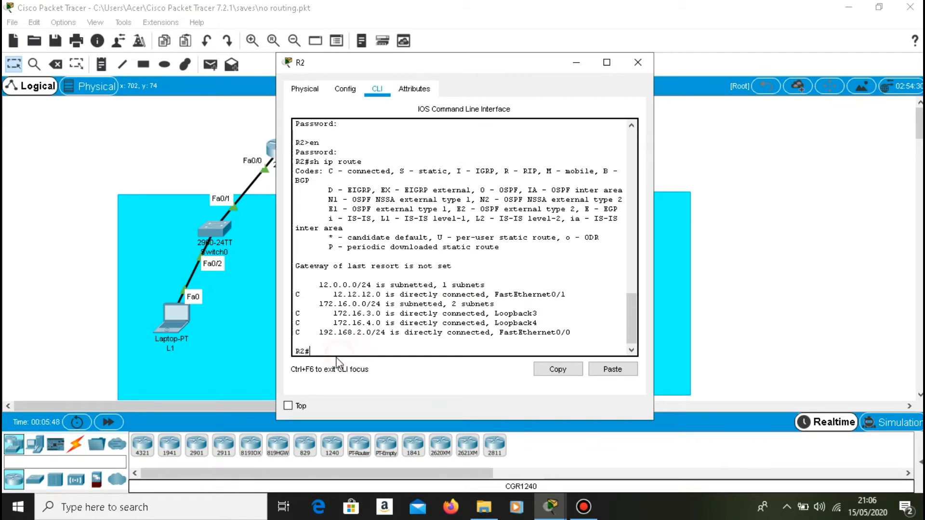
text(con ft)
key(Return)
key(Up)
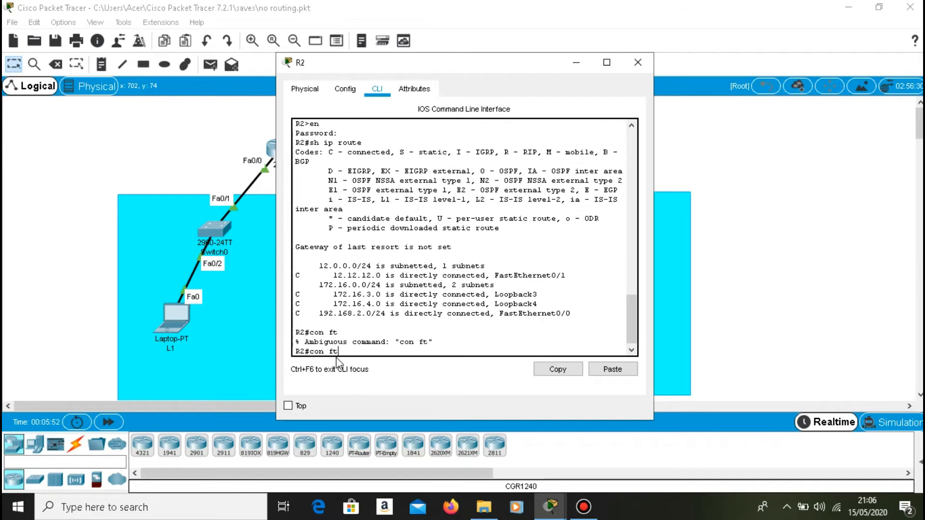
key(Left)
key(Left)
text(t)
key(Return)
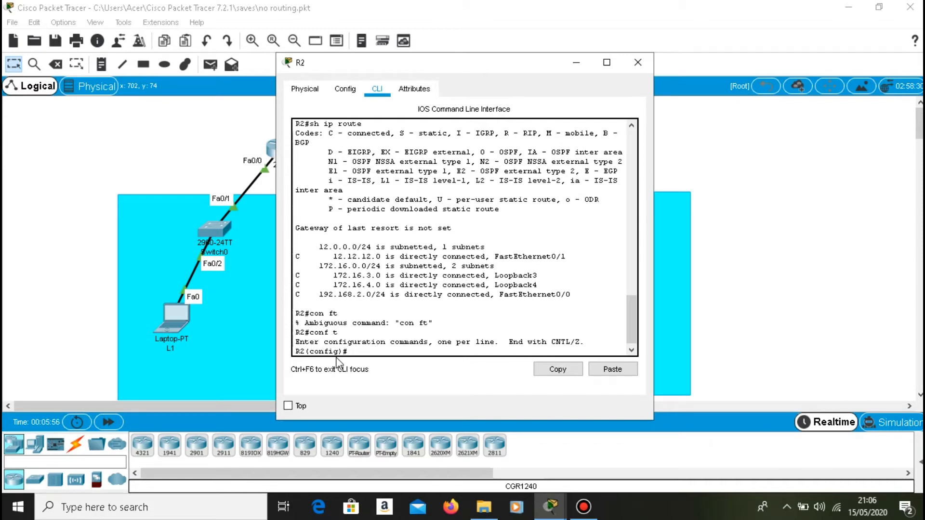
Enable RIP on R2 with "router rip" and set it to version 2.
text(router rip)
key(Return)
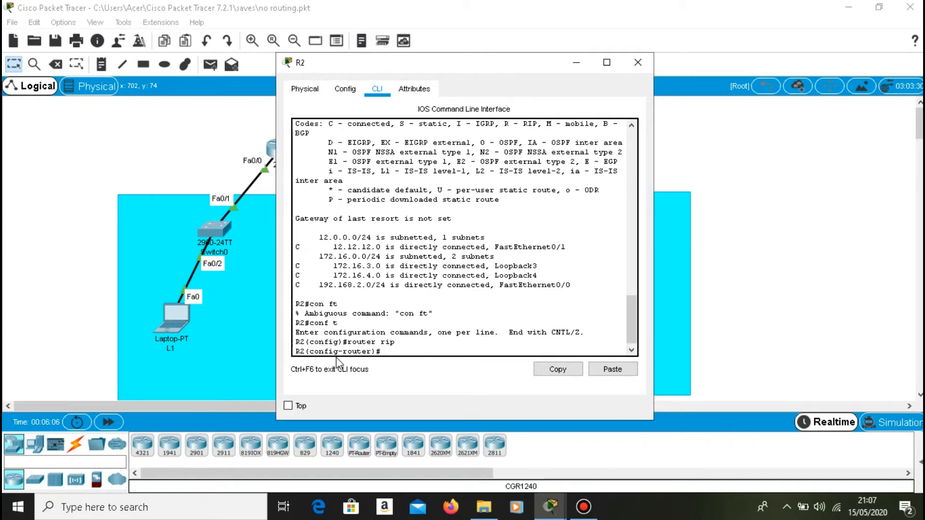
text(version)
key(Return)
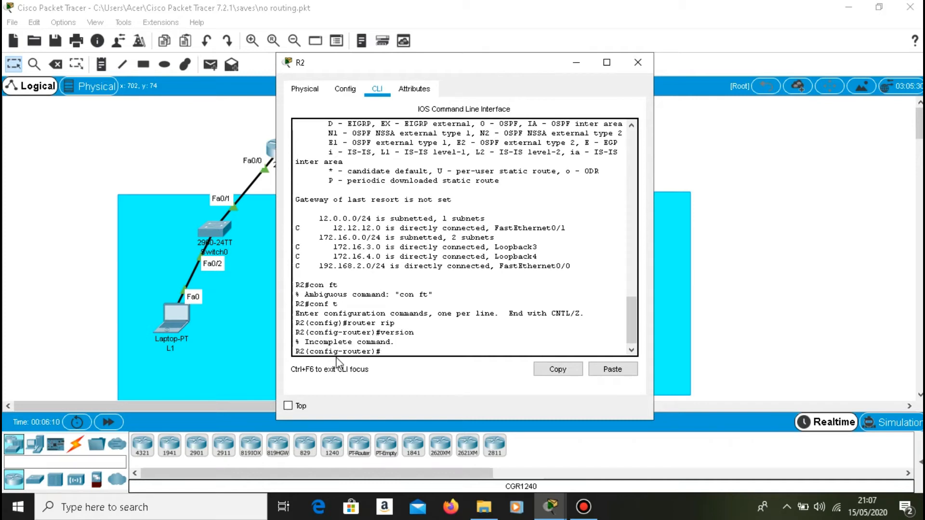
key(Up)
text(2)
key(Return)
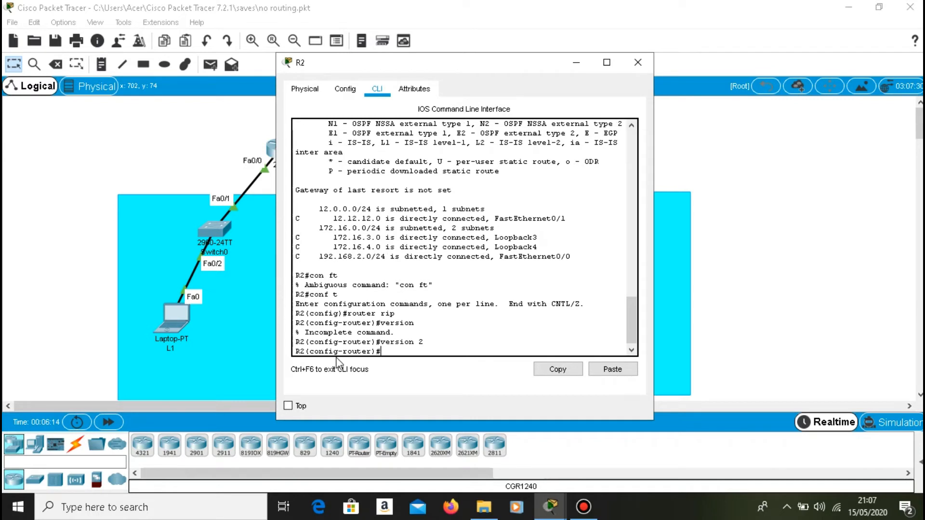
Advertise network 12.12.12.0 in R2's RIP configuration.
text(network 12.12.12.0)
key(Return)
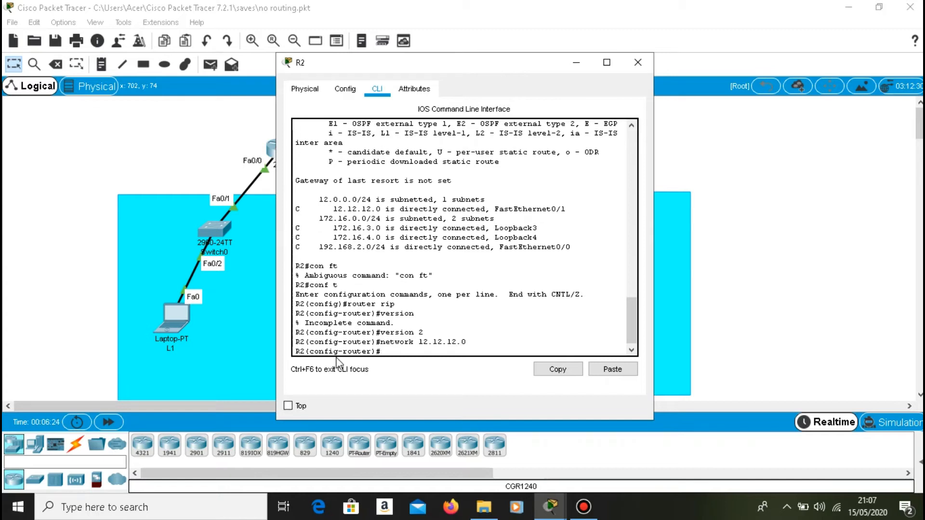
Advertise the LAN network 192.168.2.0 in R2's RIP configuration.
key(Up)
key(Left)
key(Left)
text(9)
key(BackSpace)
text(168)
key(Left)
key(Left)
key(BackSpace)
key(BackSpace)
key(Return)
Advertise the Loopback3 network 172.16.3.0 in R2's RIP configuration.
key(Up)
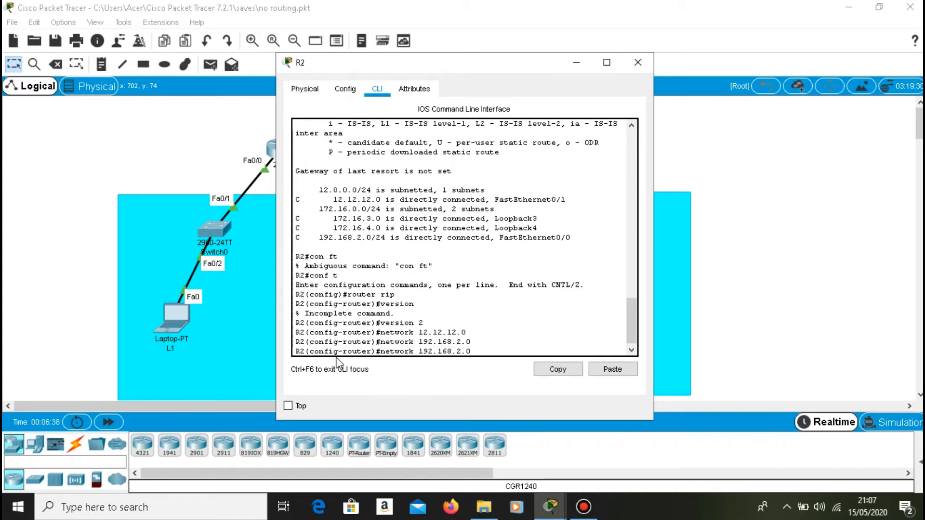
key(Left)
key(Left)
key(Left)
key(Left)
key(Left)
key(Left)
key(Left)
key(Left)
key(Left)
key(BackSpace)
text(7)
key(BackSpace)
key(Delete)
text(3)
key(Return)
Advertise the Loopback4 network 172.16.4.0 in R2's RIP configuration.
key(Up)
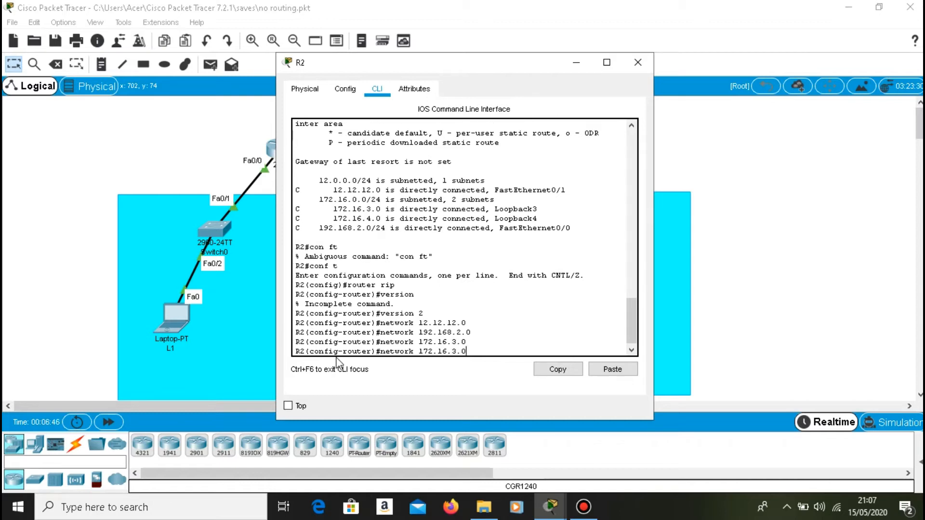
key(Left)
key(Left)
key(BackSpace)
text(4)
key(Return)
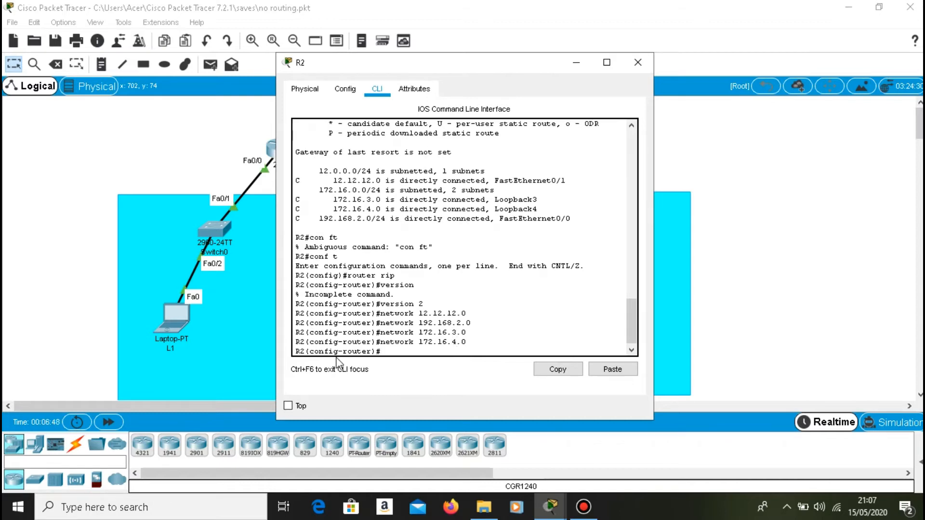
Disable automatic network summarization in R2's RIP configuration with no auto-summary.
text(no auto-summary)
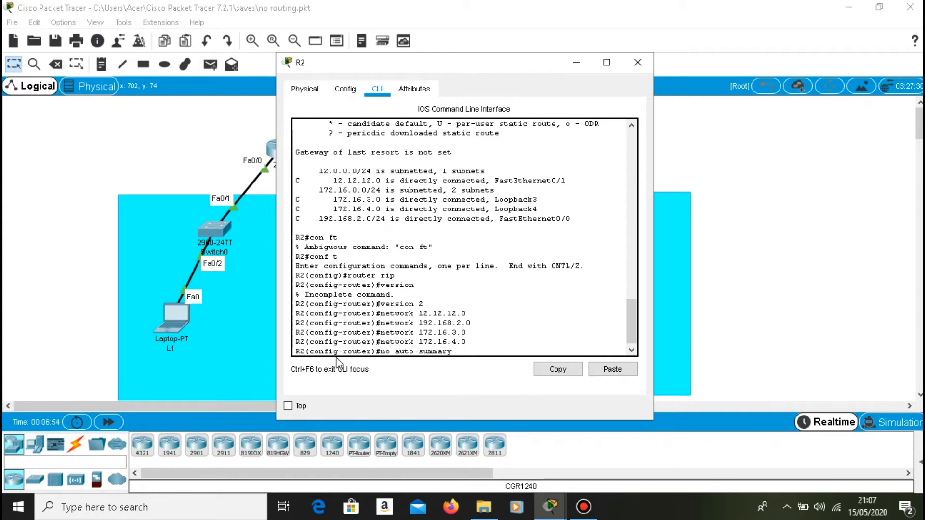
key(Return)
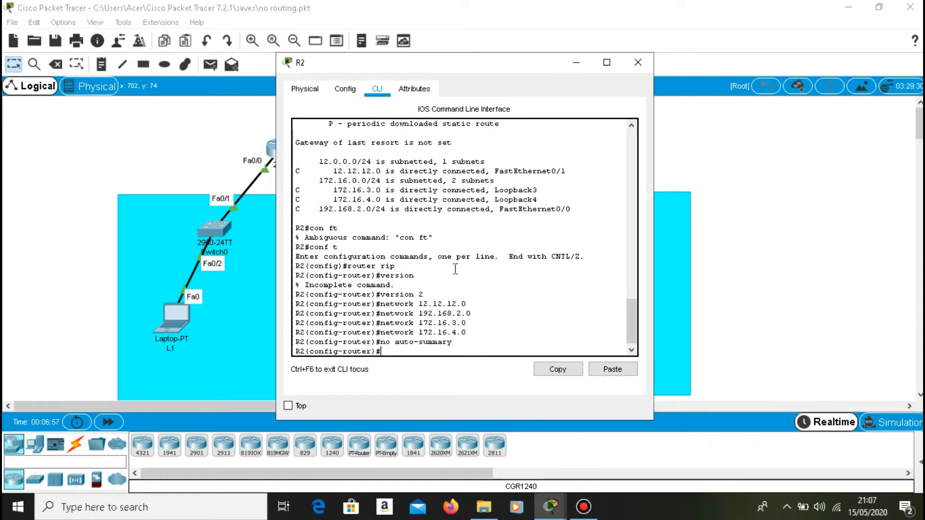
click(576, 63)
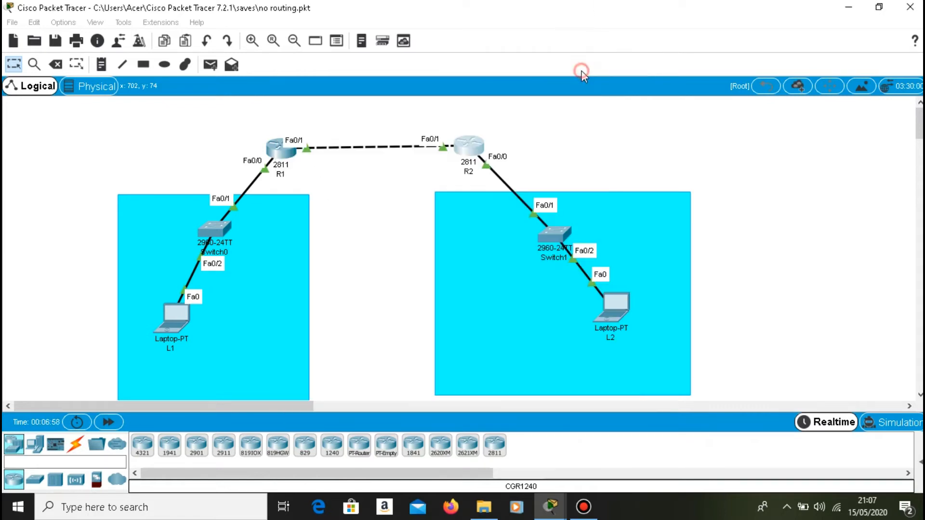
Exit RIP and global configuration modes on R1 to return to privileged EXEC mode.
click(270, 146)
text(exit)
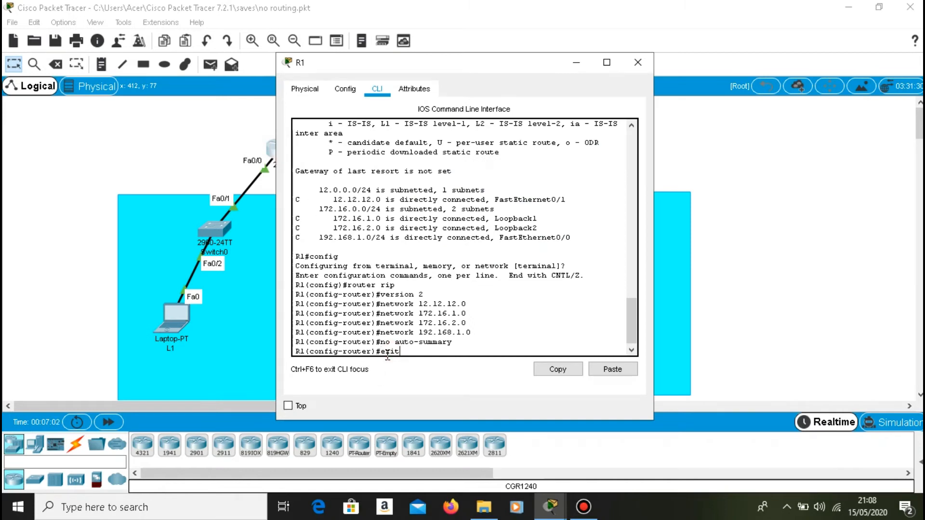
key(Return)
text(exit)
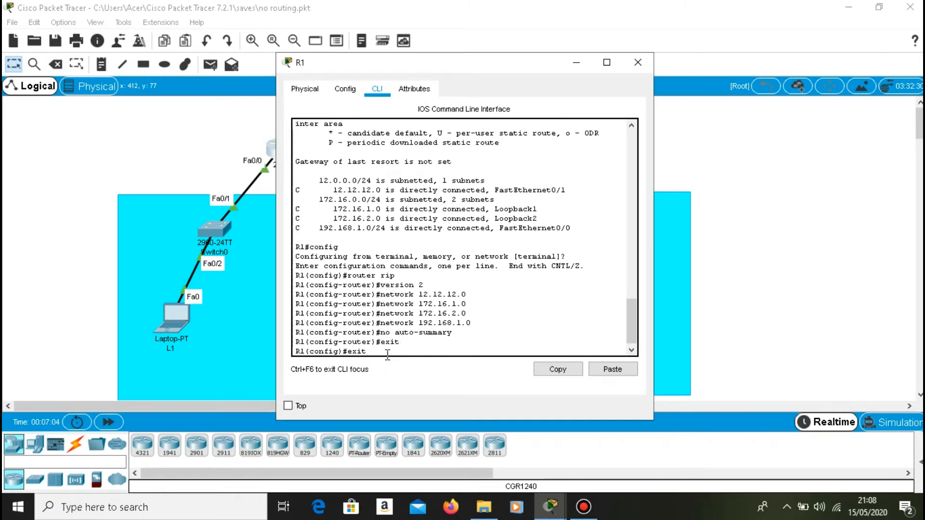
key(Return)
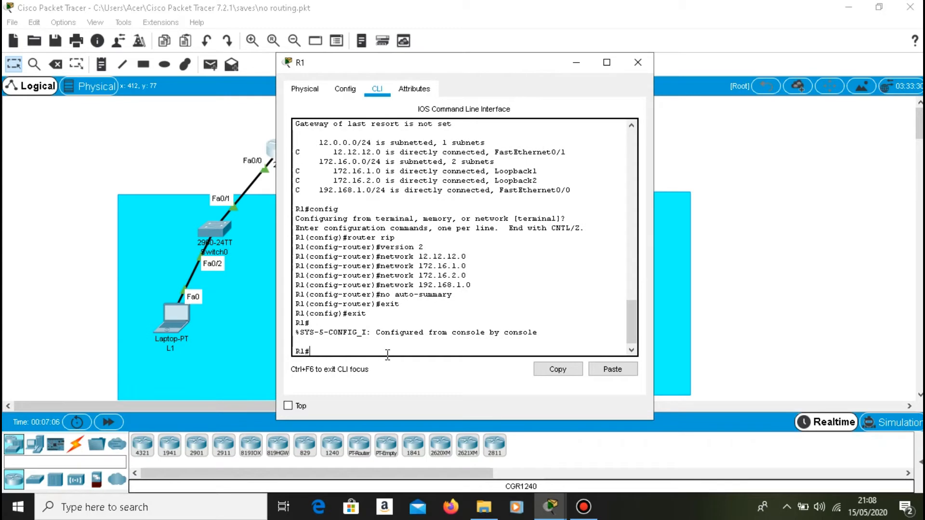
Display R1's IP routing table with sh ip route.
text(sh ip route)
key(Return)
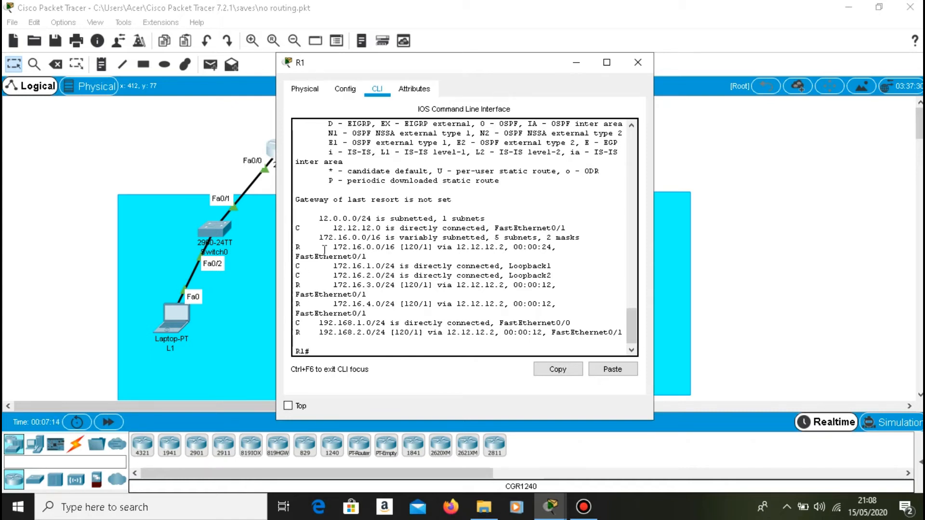
Examine the RIP-learned entries for 172.16.0.0, 172.16.3.0, 172.16.4.0 and 192.168.2.0 in R1's routing table.
drag(295, 247, 402, 256)
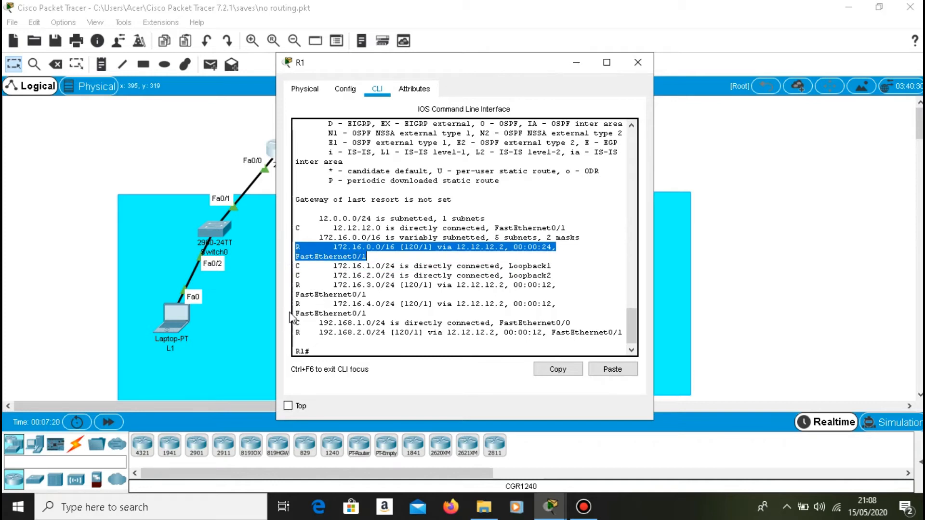
drag(296, 285, 489, 285)
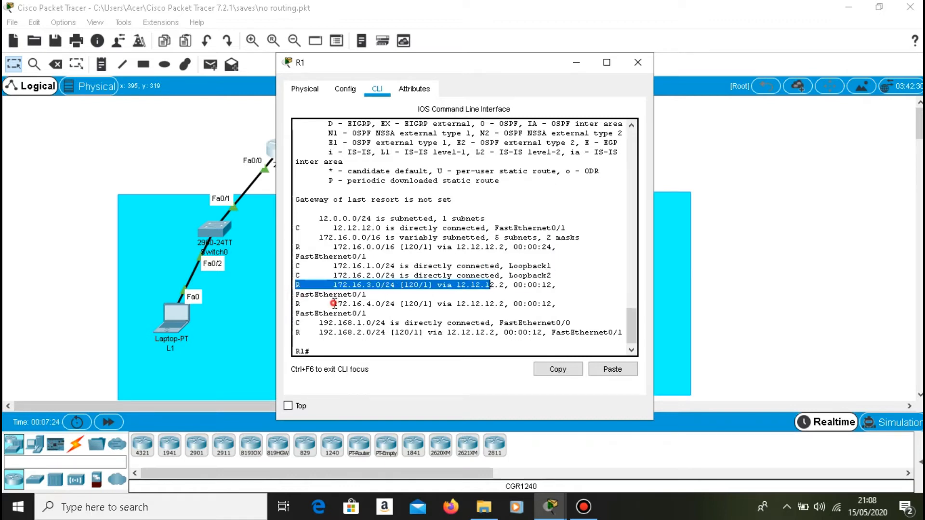
drag(333, 304, 396, 304)
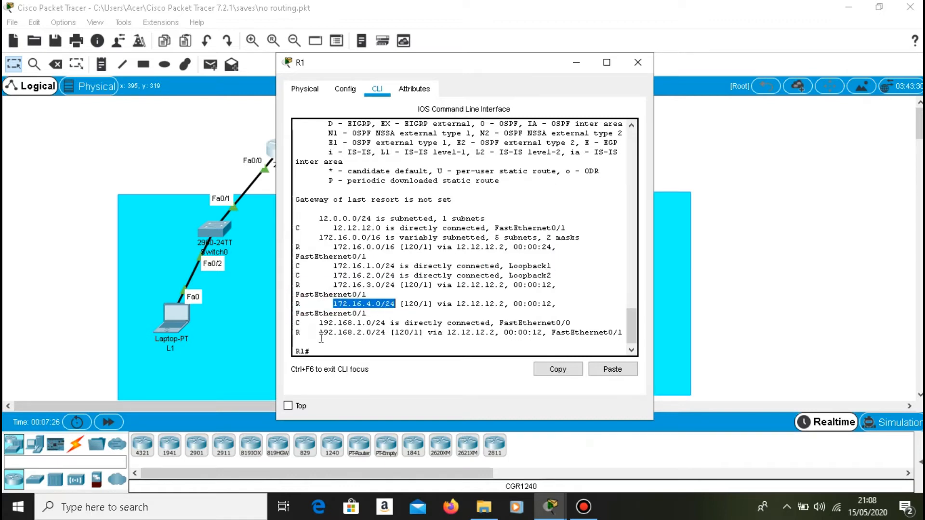
drag(320, 337, 369, 333)
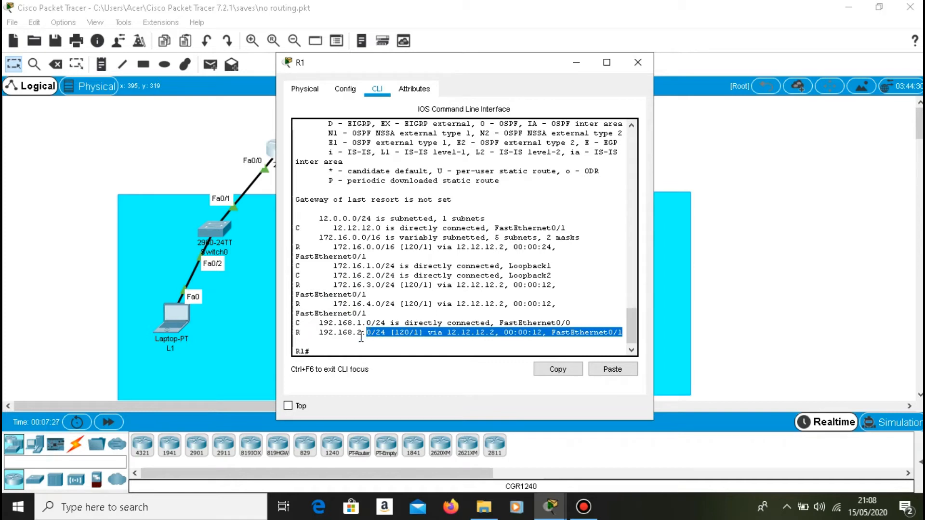
click(575, 62)
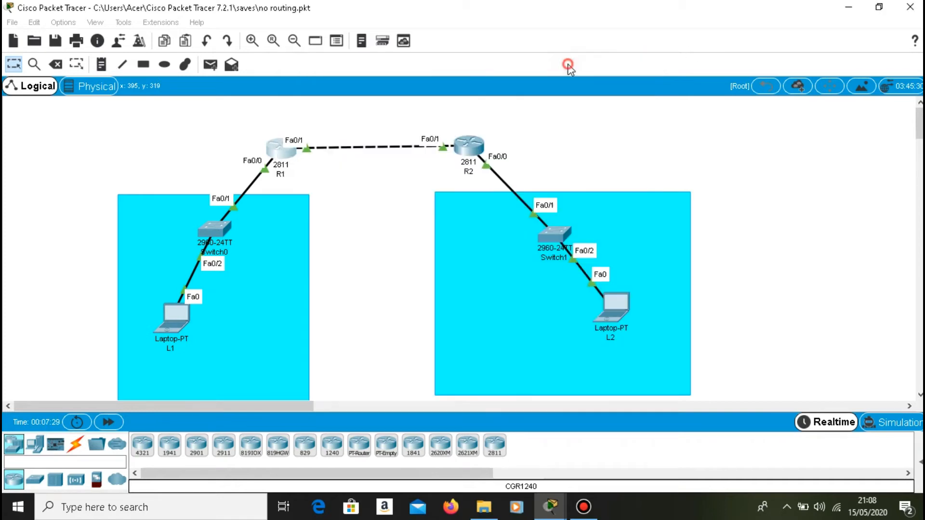
Exit RIP and global configuration modes on R2 to return to privileged EXEC mode.
click(474, 140)
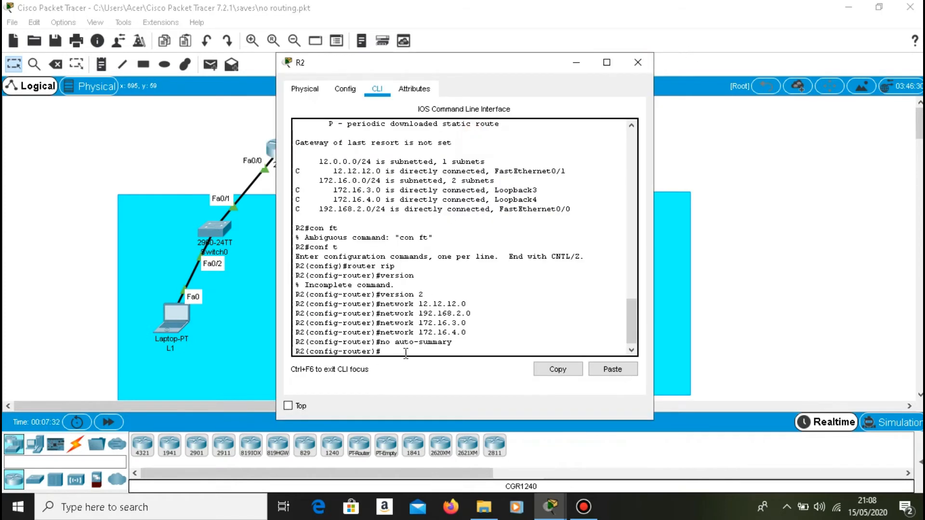
text(exi)
text(t)
key(Return)
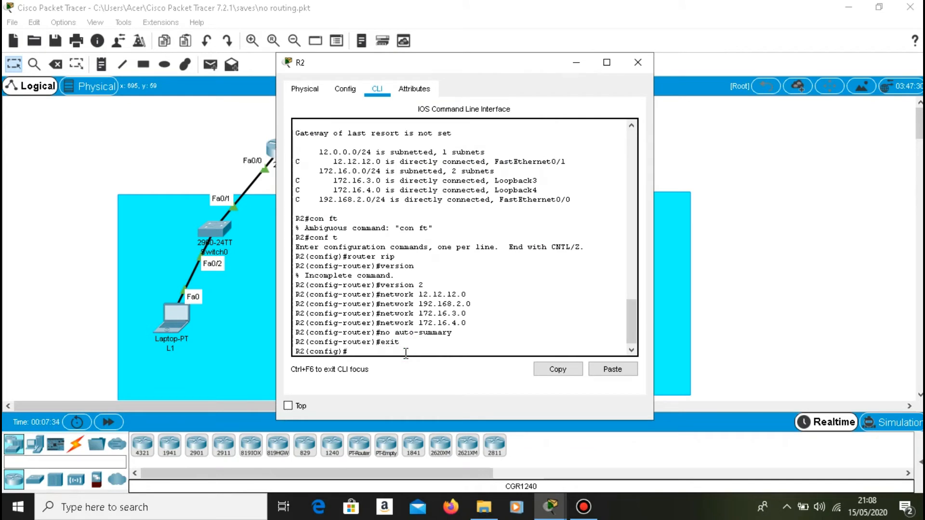
text(exit)
key(Return)
key(Return)
Display R2's IP routing table with sh ip route to check its RIP-learned routes.
text(conf t)
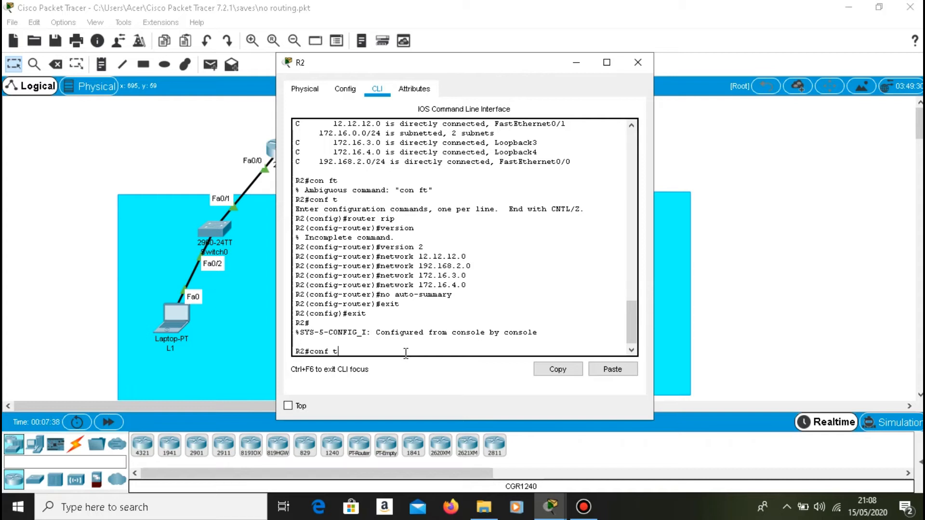
key(Up)
key(Return)
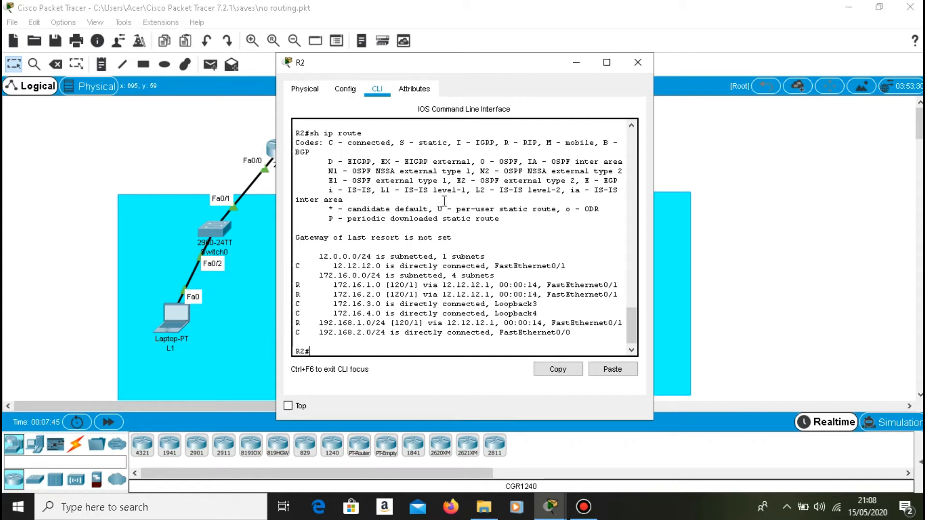
click(585, 68)
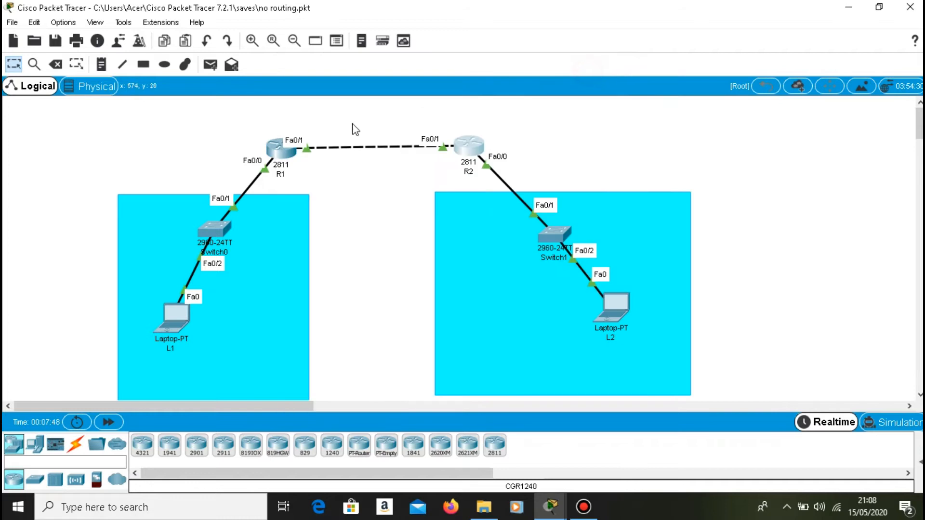
Ping 192.168.2.1 from laptop L1's Command Prompt to test connectivity to the remote LAN.
click(172, 322)
click(341, 92)
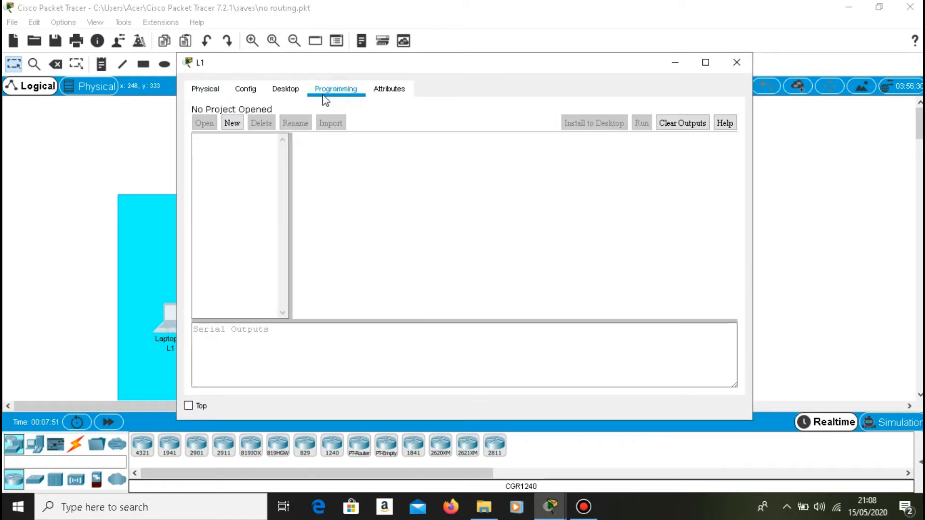
click(282, 90)
click(568, 141)
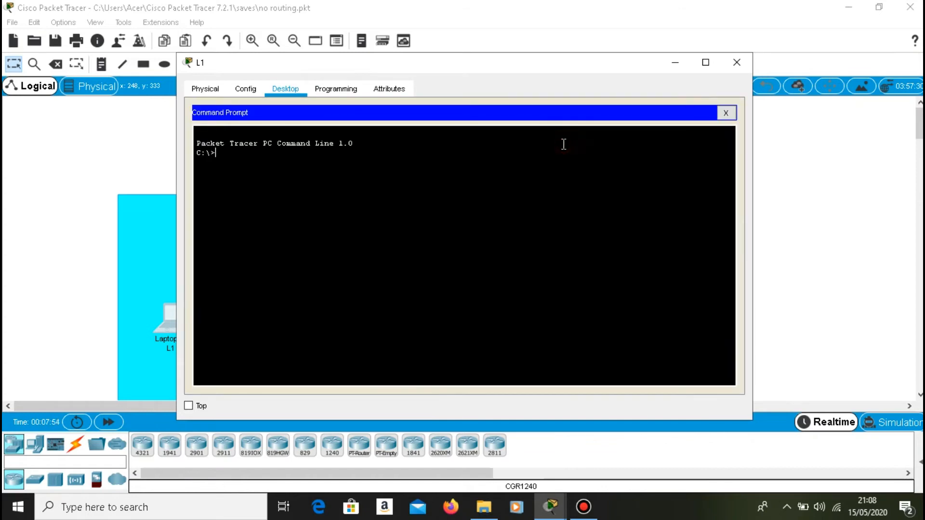
text(ping 192.168.2.1)
key(Return)
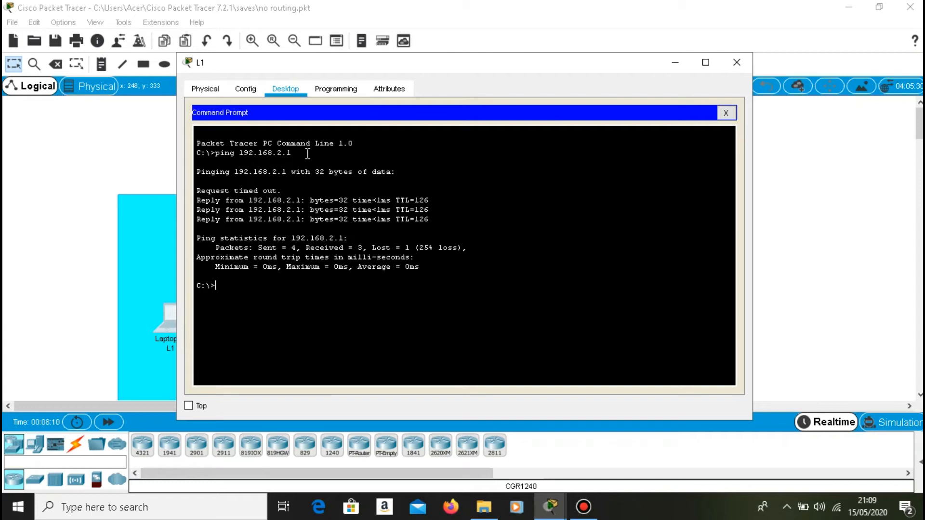
Trace the route from laptop L1 to 192.168.2.1 with tracert.
key(Up)
key(Left)
key(Left)
key(Left)
key(Left)
key(Left)
key(Left)
key(Left)
key(Left)
key(Left)
key(Left)
key(Left)
key(Left)
key(BackSpace)
key(BackSpace)
key(BackSpace)
key(BackSpace)
text(tracert)
key(Return)
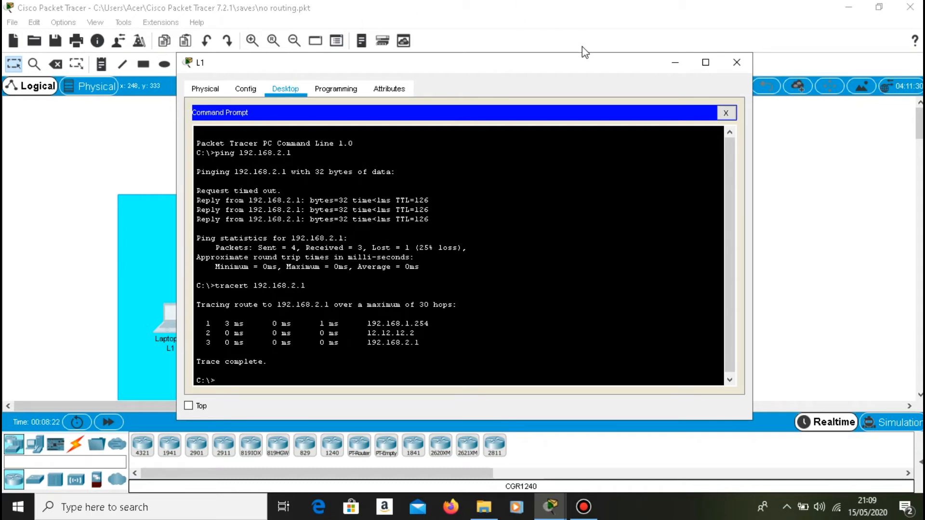
click(672, 61)
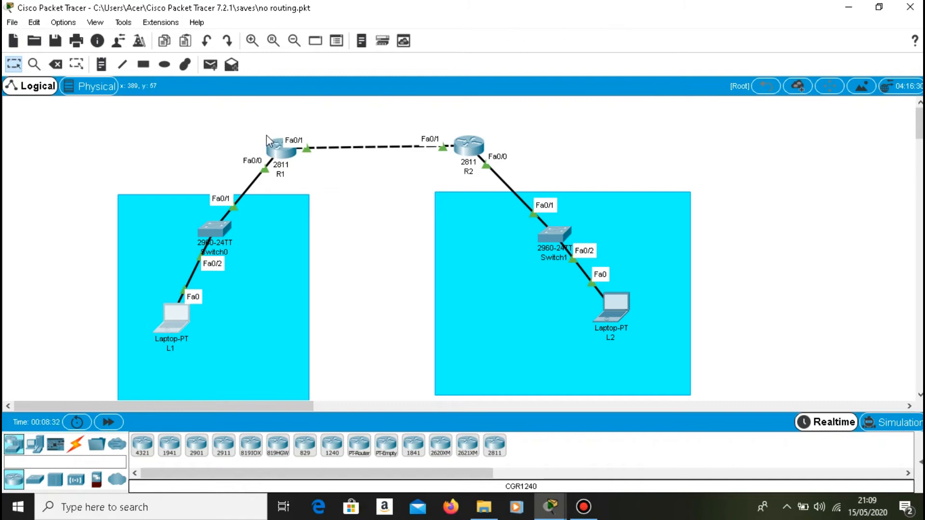
Display R1's routing protocol details with sh ip protocols and examine its RIP settings.
click(273, 151)
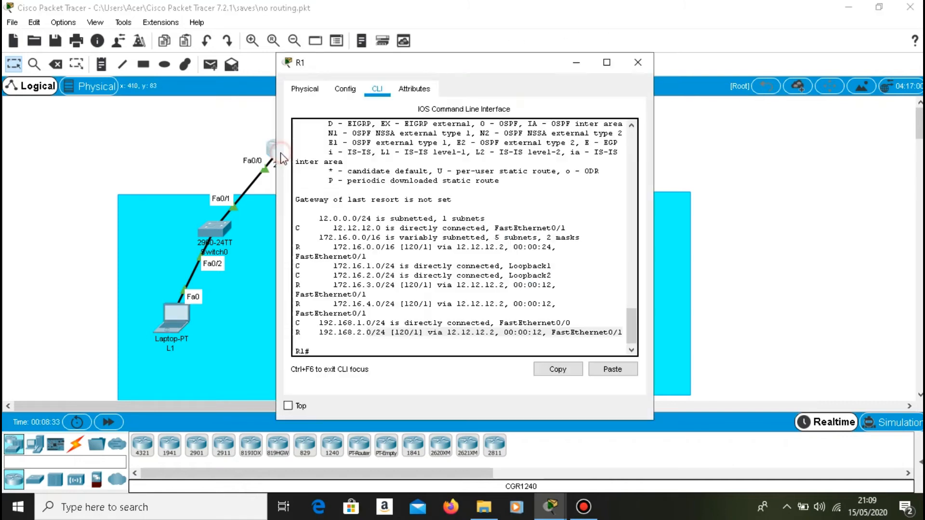
click(329, 350)
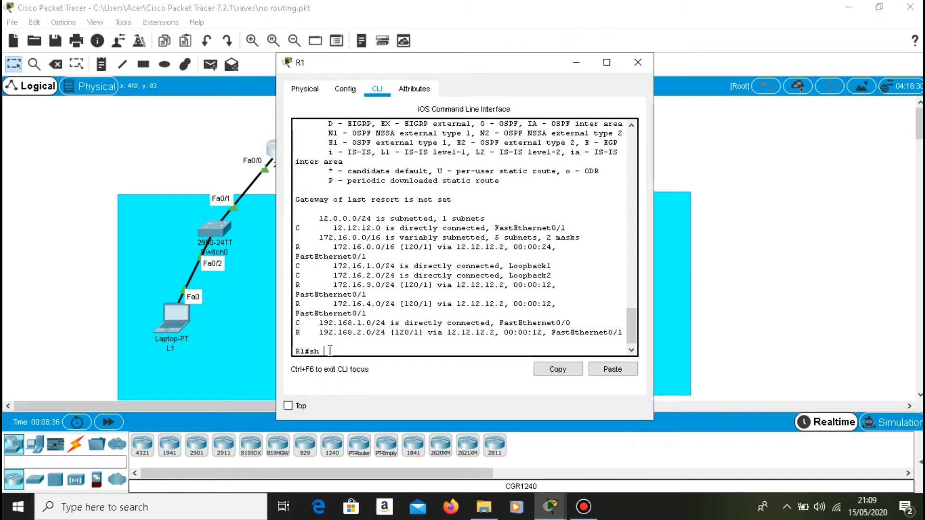
text(sh ip protocols)
key(Return)
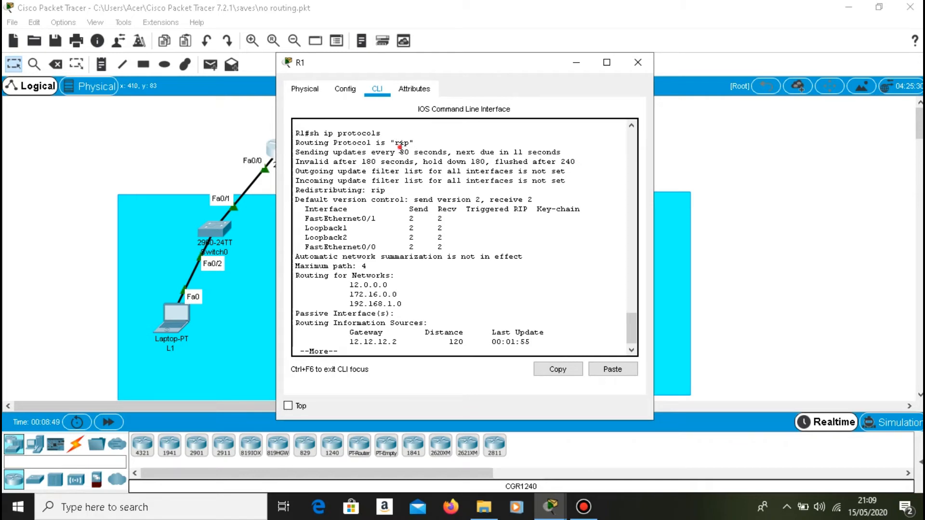
click(413, 142)
click(580, 60)
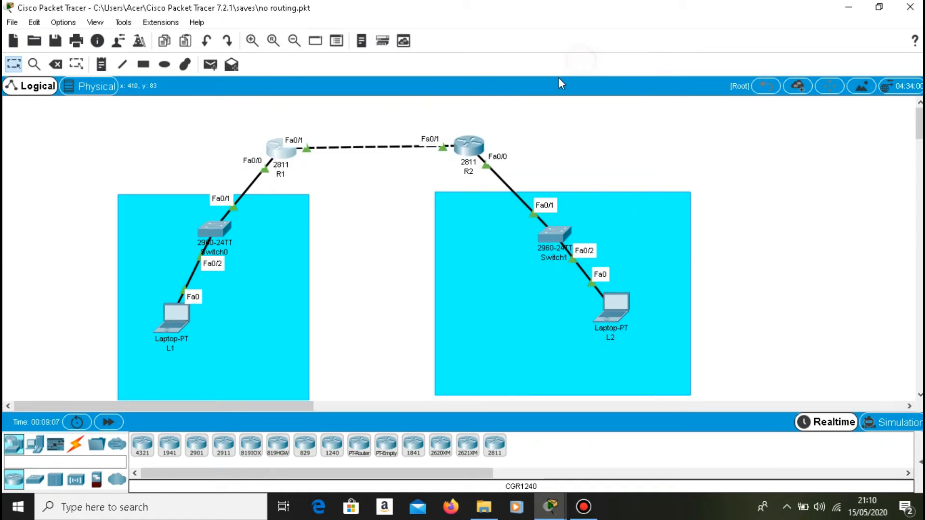
Display R2's routing protocol details with sh ip protocols and read its RIP settings through to the end.
click(458, 145)
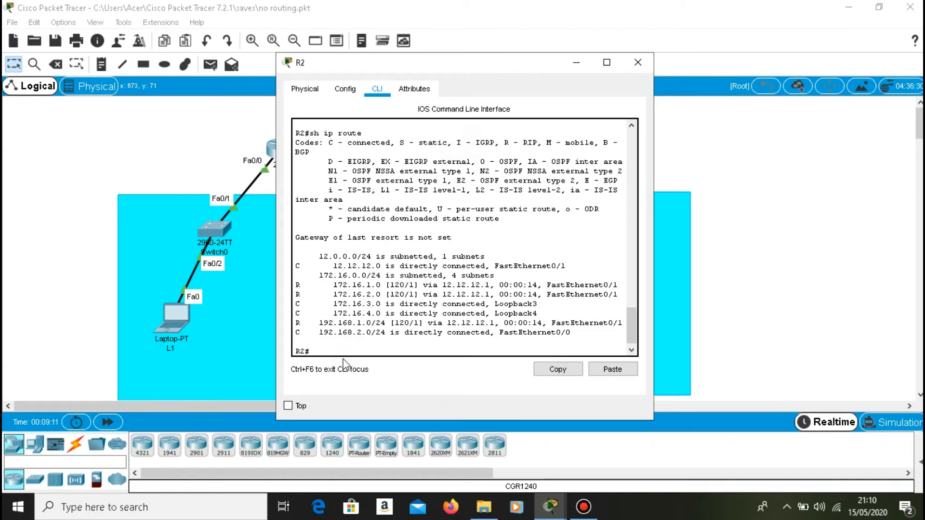
text(sh)
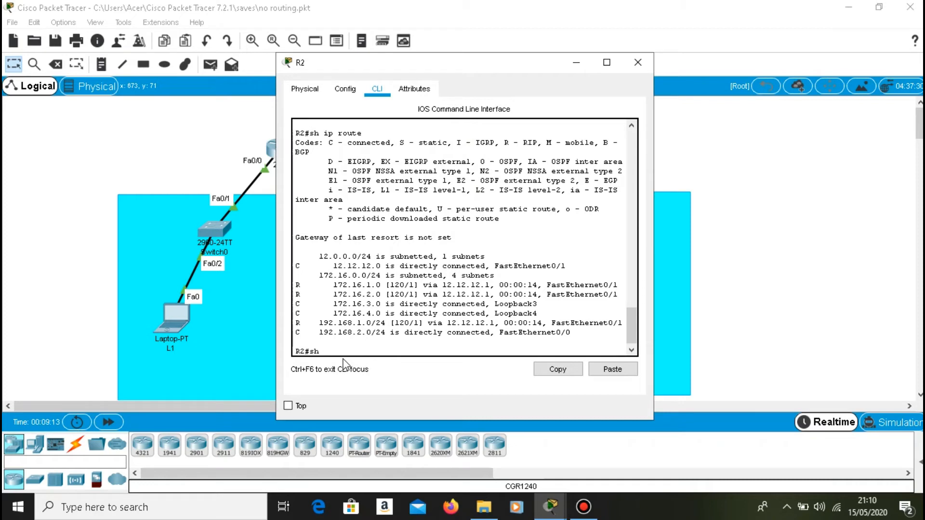
text(ip protocols)
key(Return)
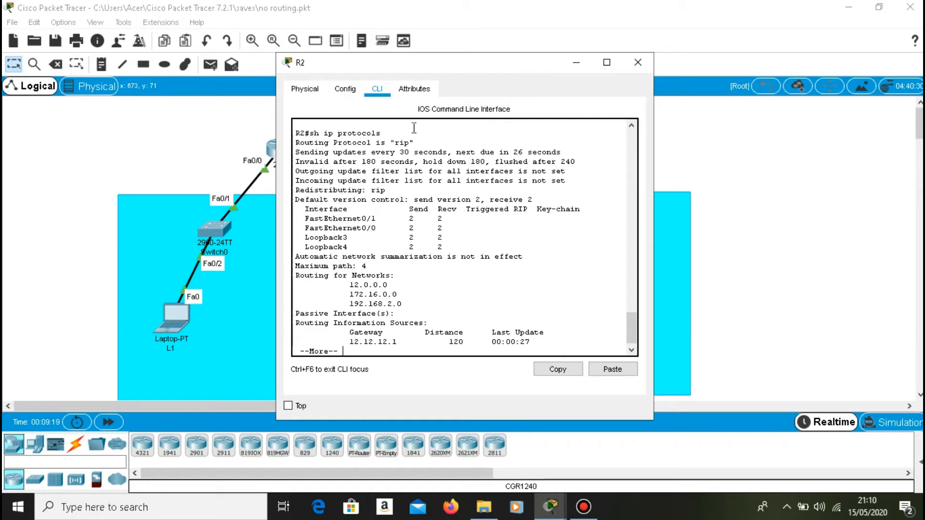
drag(406, 142, 388, 155)
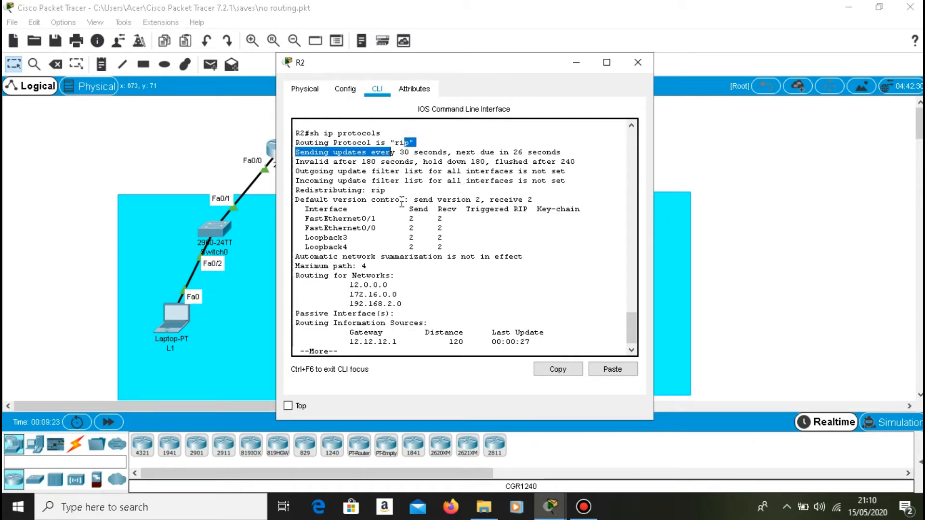
click(448, 342)
key(space)
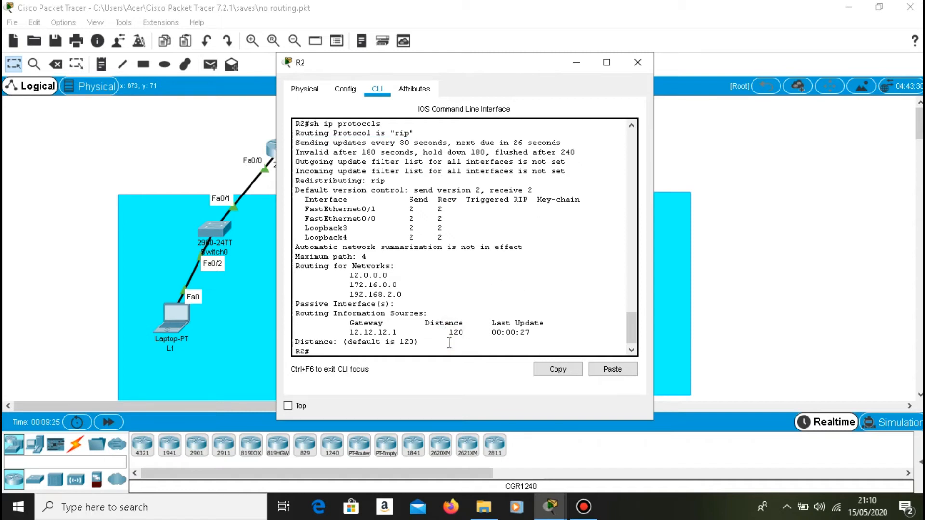
click(590, 65)
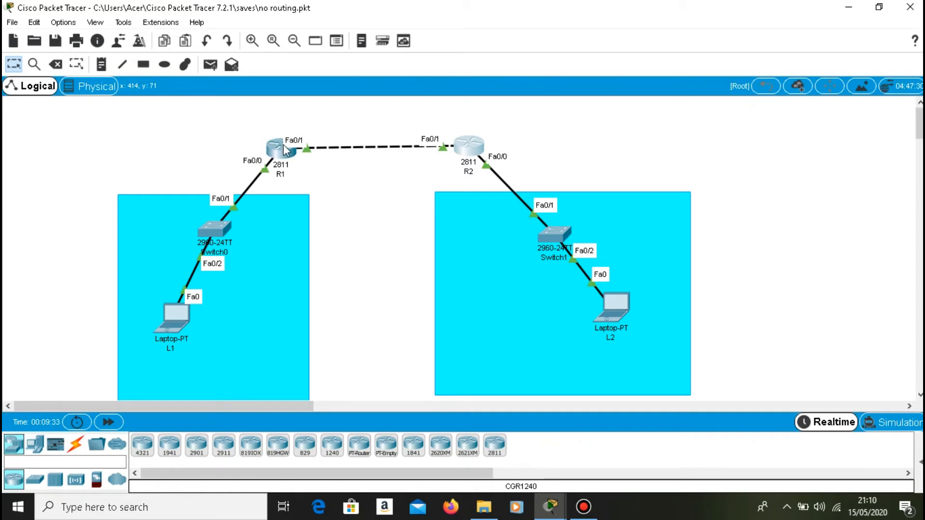
Finish the pending protocol listing in R1's CLI and enable RIP debugging with debug ip rip.
mouse_move(297, 180)
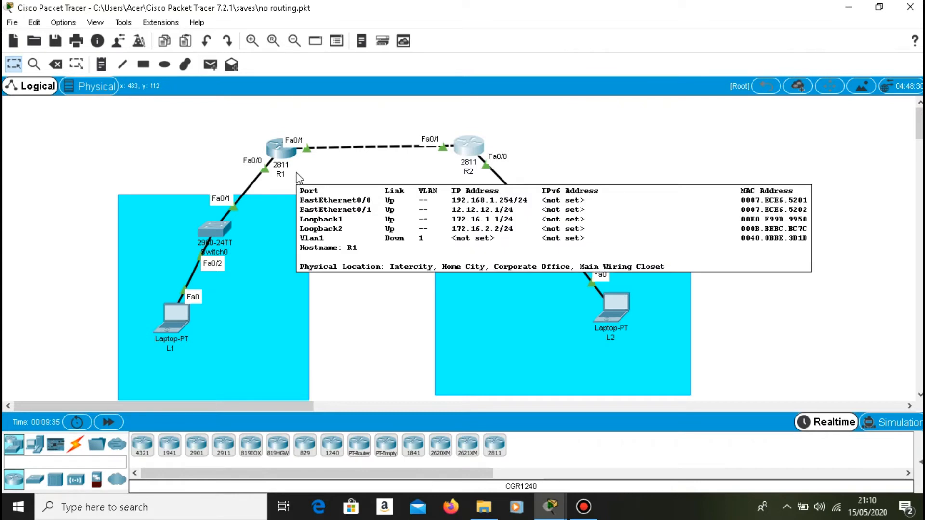
click(293, 149)
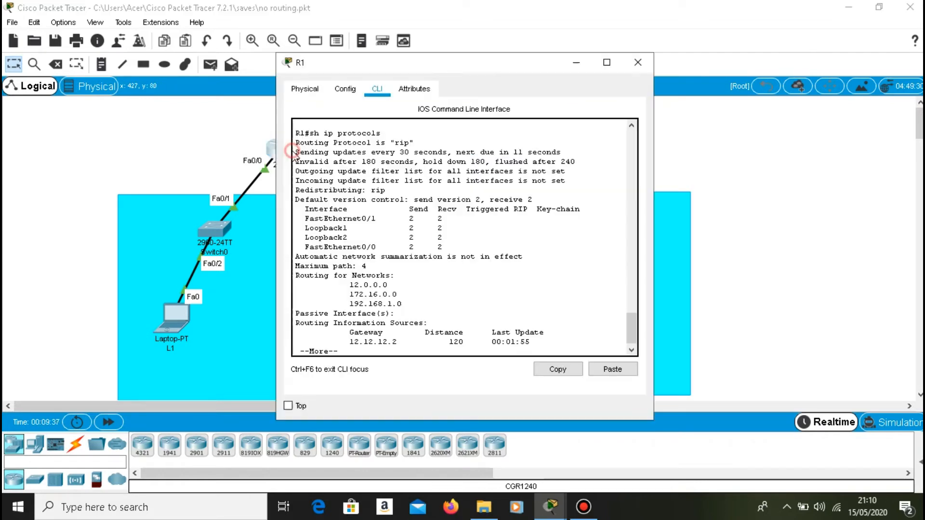
key(space)
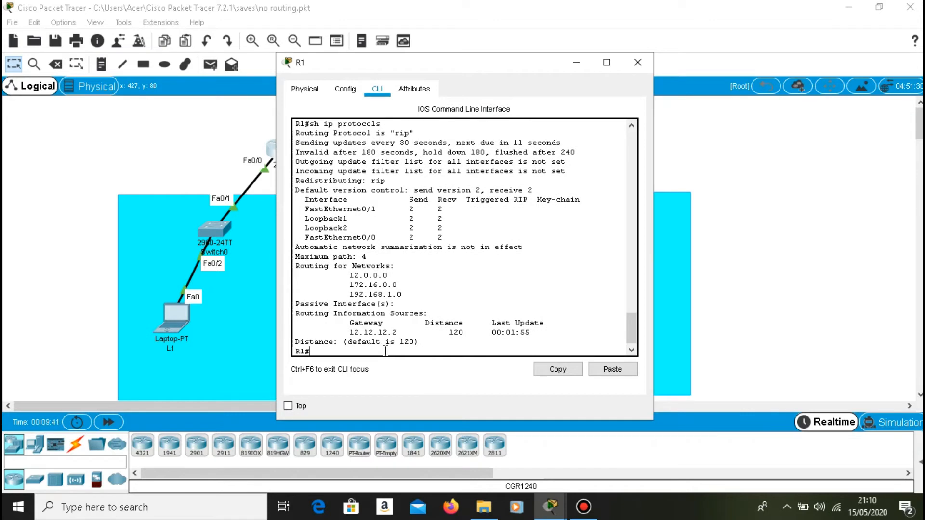
text(debug rip)
key(BackSpace)
key(BackSpace)
key(BackSpace)
text(ip rip)
key(Return)
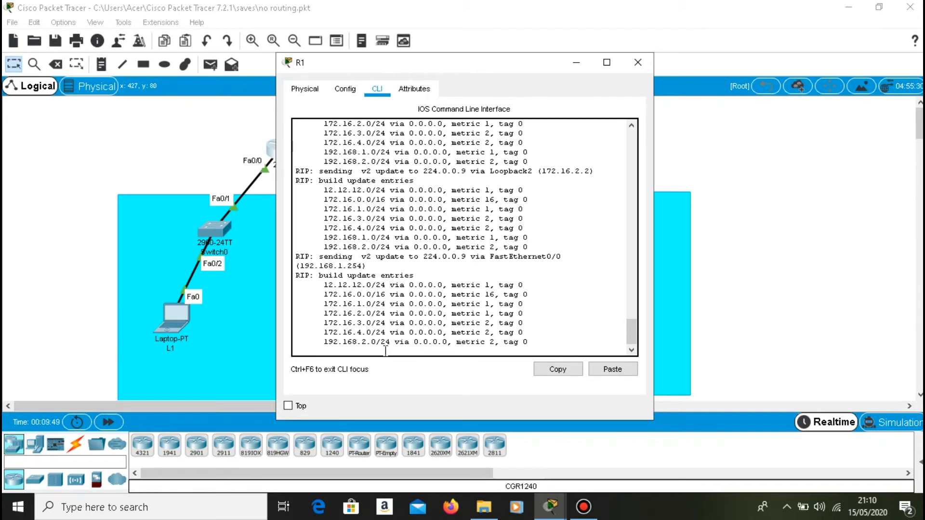
Examine the RIP updates R1 sends through Loopback2 and FastEthernet0/0 in the debug output, and return to the R1# prompt.
scroll(406, 270, up, 2)
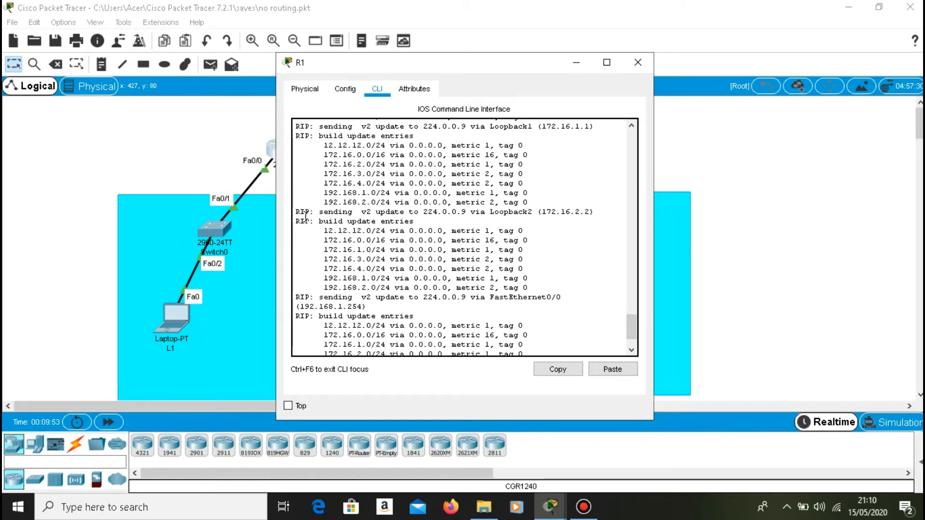
triple_click(327, 204)
drag(296, 213, 419, 222)
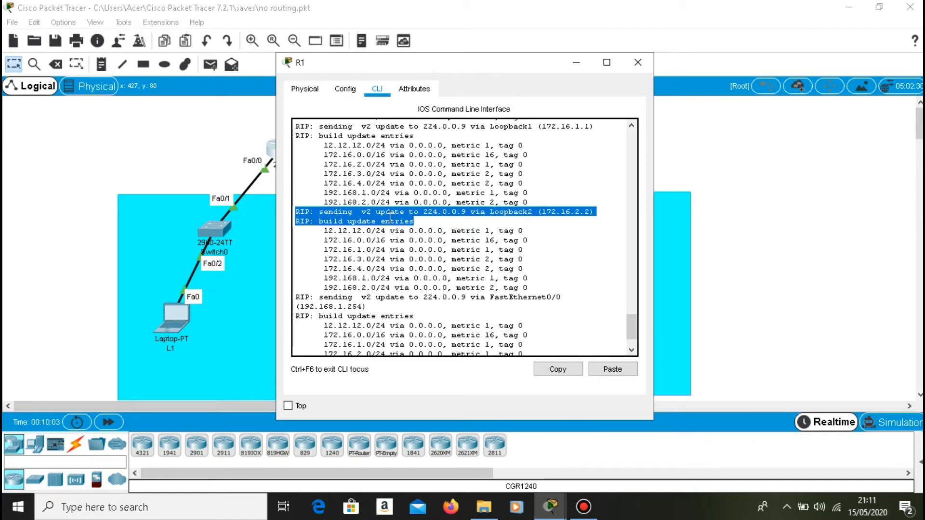
scroll(494, 262, down, 2)
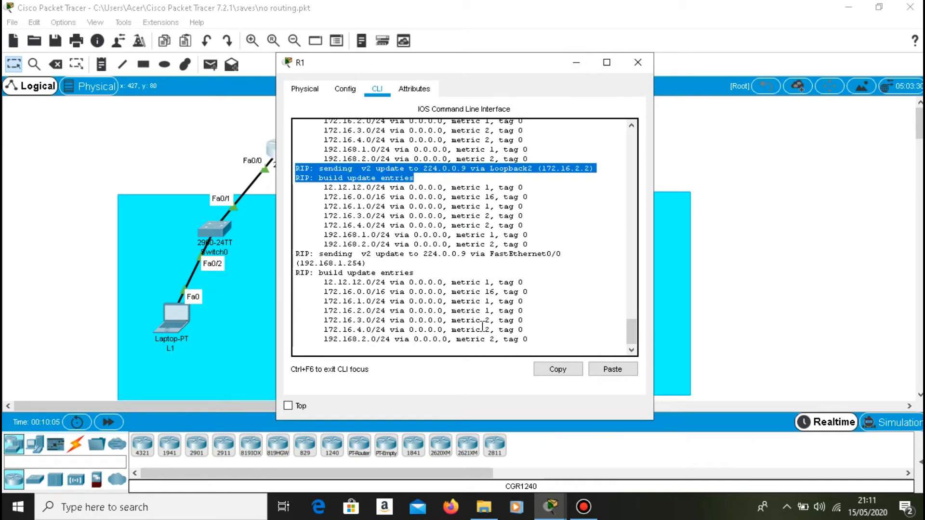
click(479, 346)
key(Return)
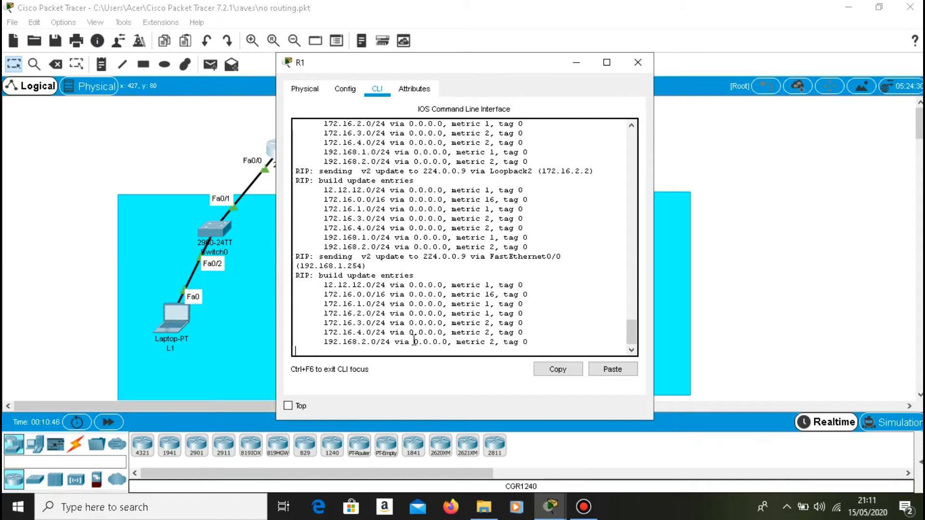
key(Return)
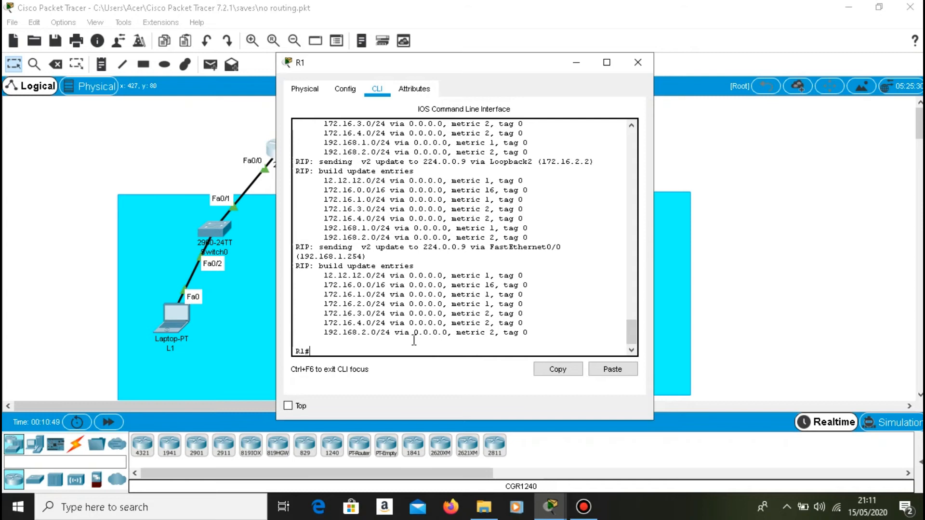
Enter R1's RIP configuration mode with conf t and router rip.
text(conf t)
key(Return)
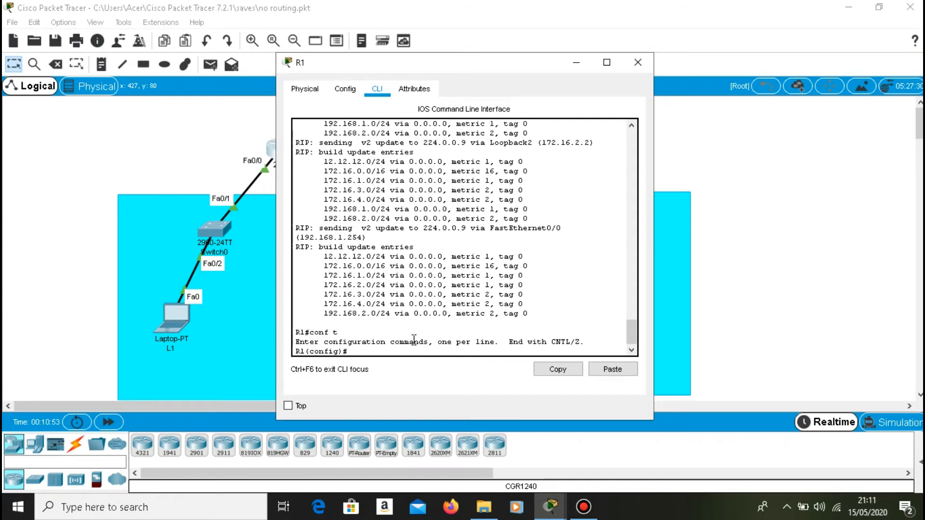
text(router rip)
key(Return)
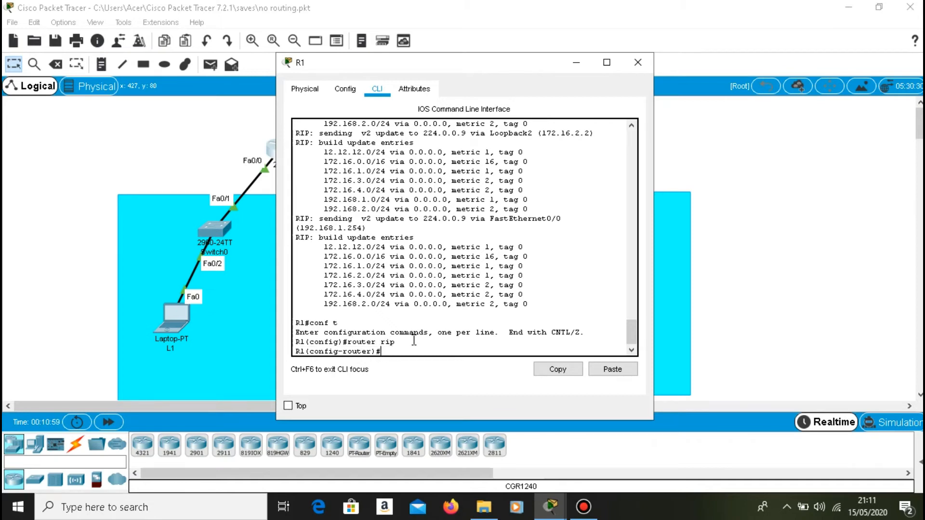
Make R1's LAN interface passive for RIP with passive-interface fa0/0.
text(passive-interfaces)
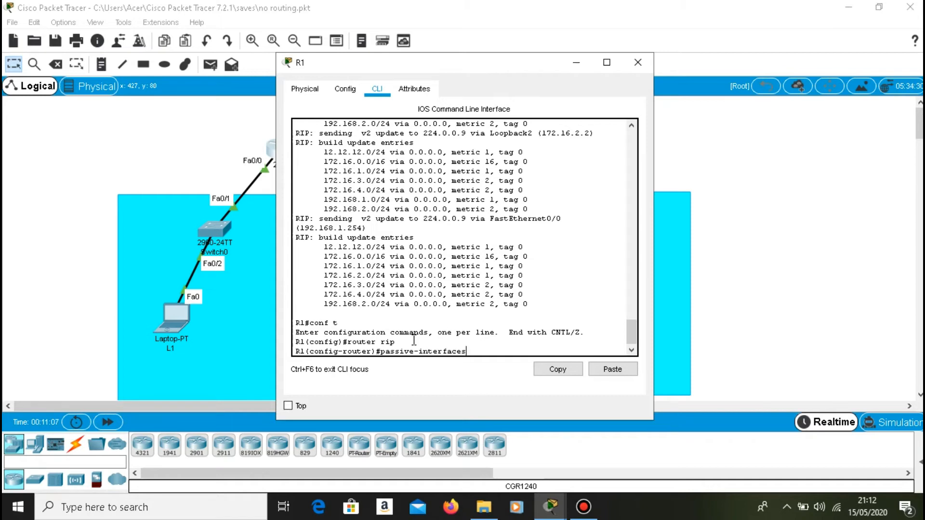
key(BackSpace)
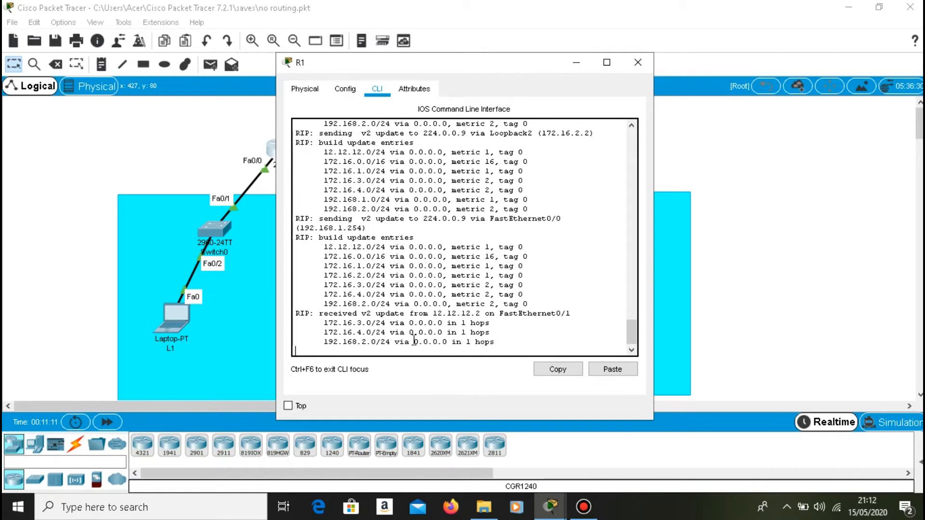
key(Return)
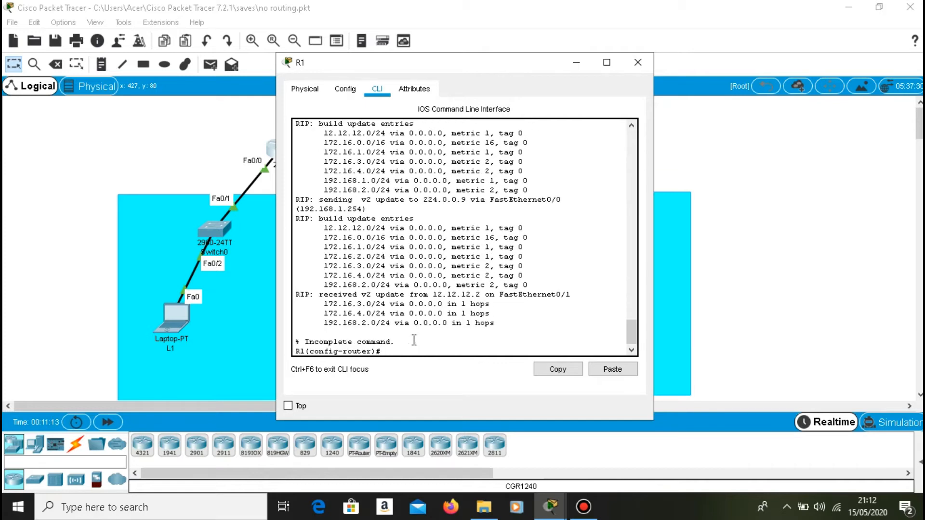
key(Up)
text(fa0)
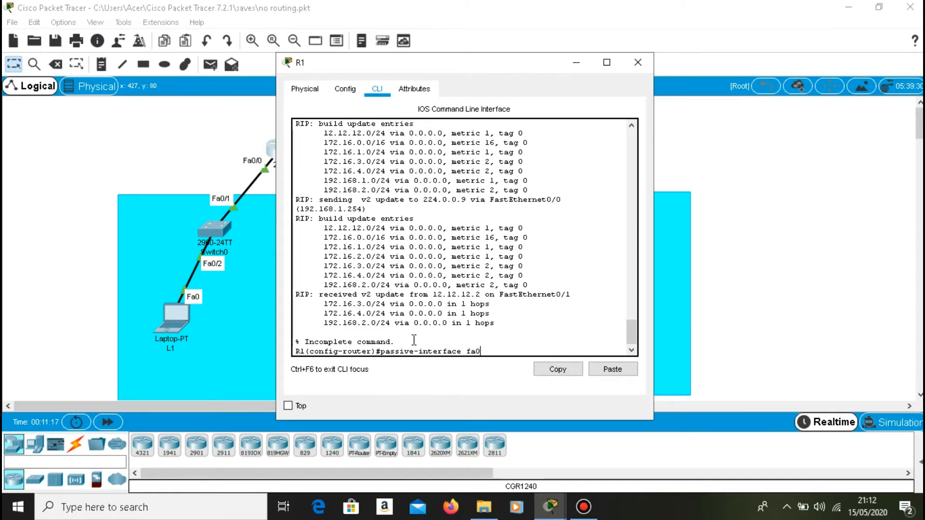
text(/0)
key(Return)
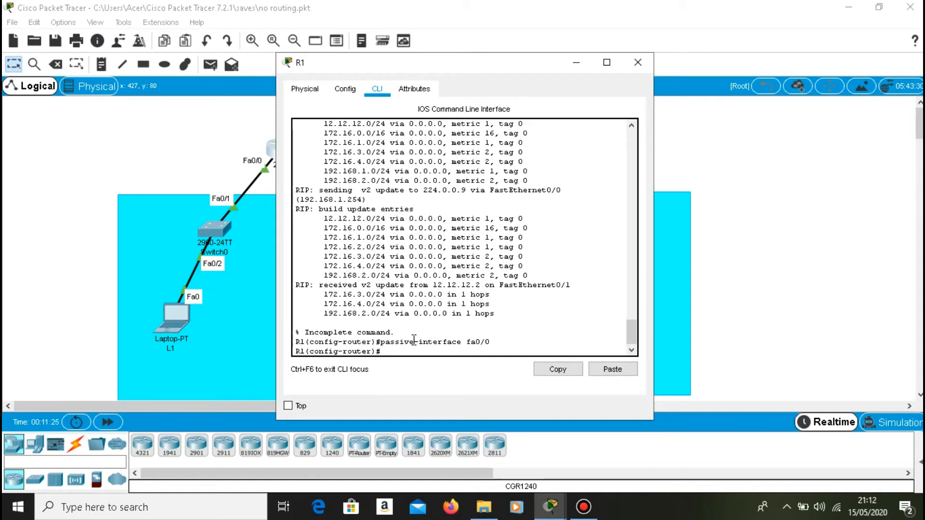
Exit R1's RIP and global configuration modes to return to the privileged prompt.
text(c)
key(BackSpace)
text(exit)
key(Return)
text(exit)
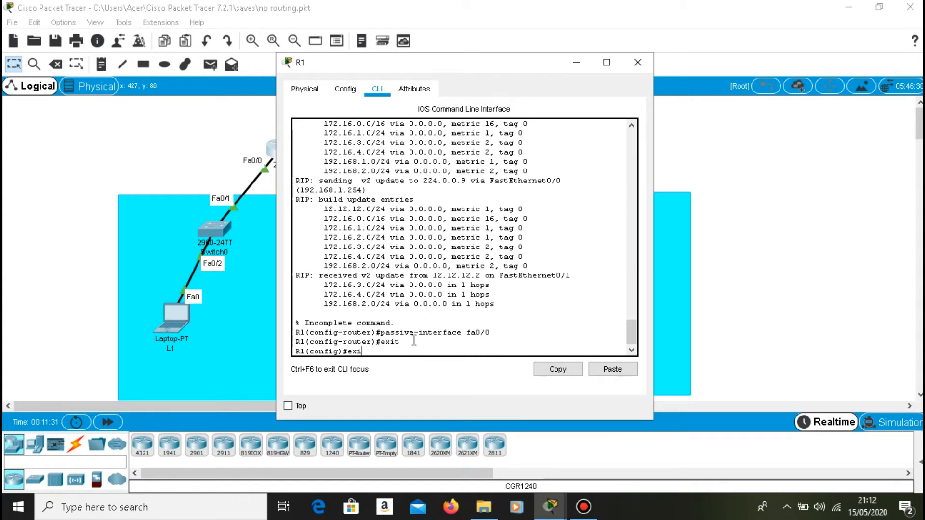
key(Return)
text(\)
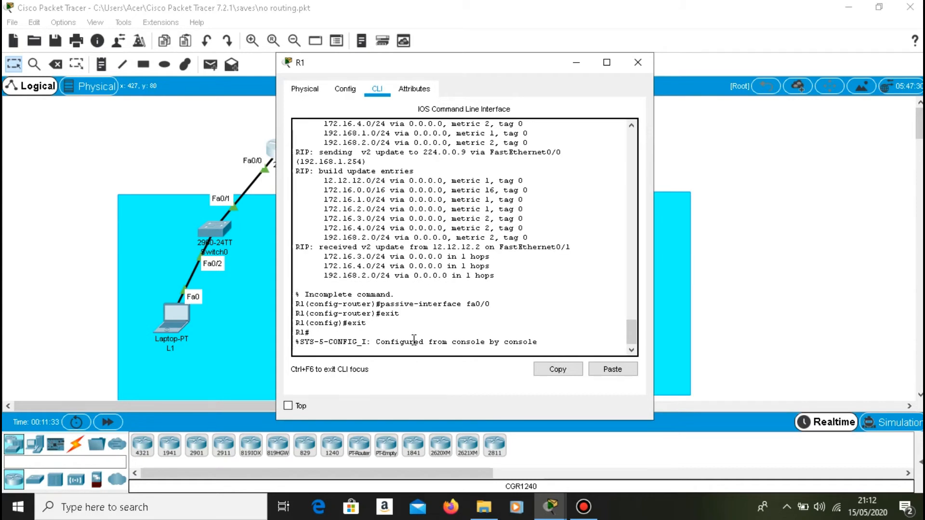
key(Return)
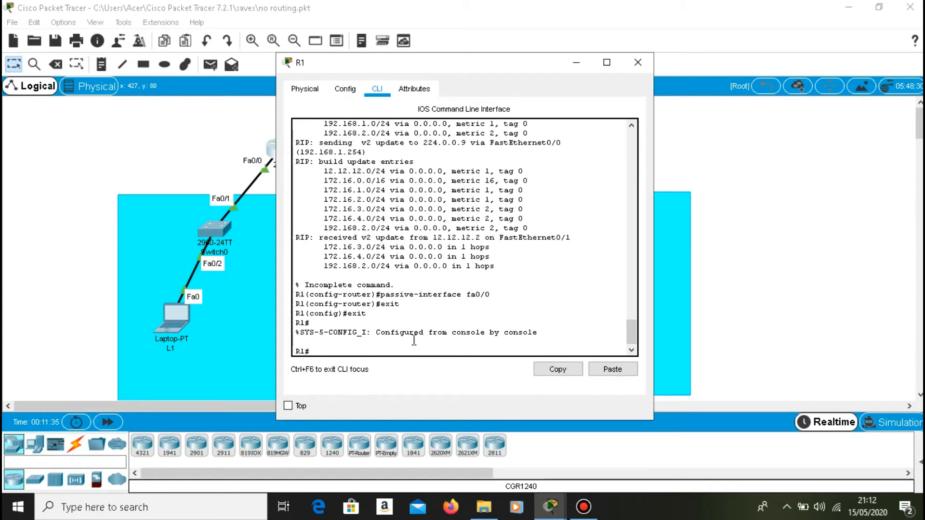
Display R1's routing protocol details with sh ip protocols and check the Passive Interface(s) section.
text(sh ip protocols)
key(Return)
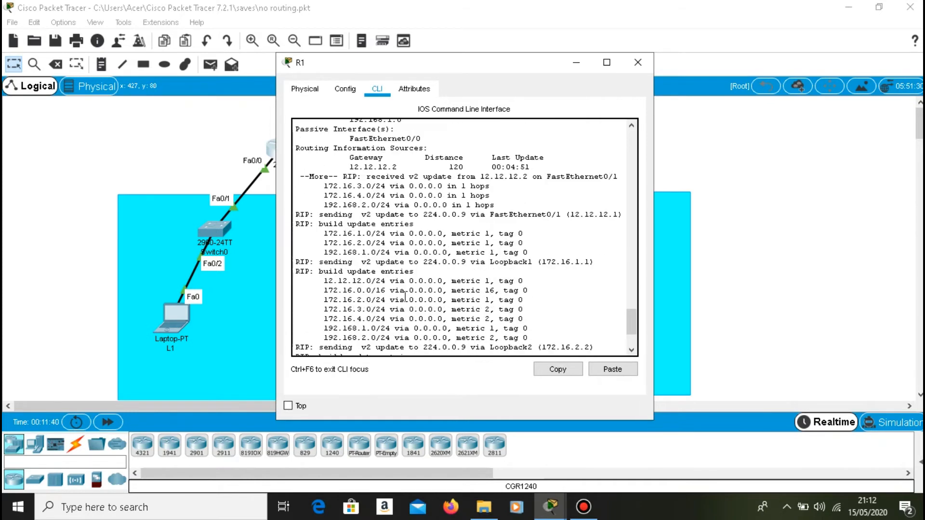
scroll(406, 295, up, 8)
scroll(375, 294, down, 5)
scroll(345, 292, up, 3)
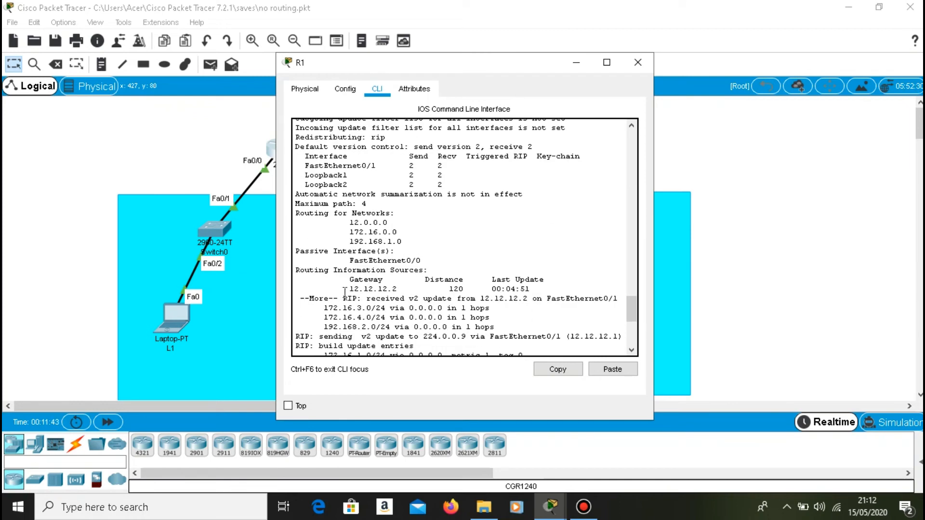
drag(294, 251, 422, 262)
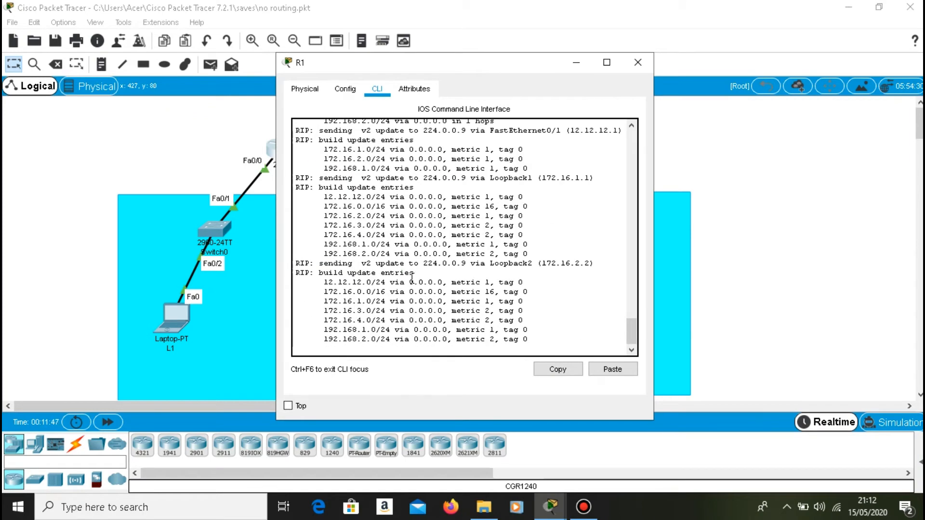
Switch from R1 to R2's CLI and enter its RIP configuration mode with config and router rip.
click(576, 62)
click(470, 145)
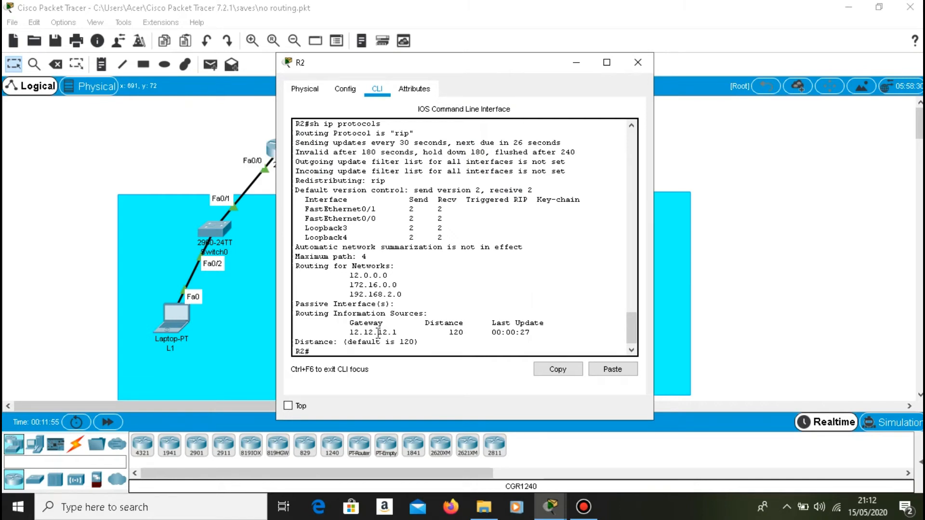
text(config)
key(Return)
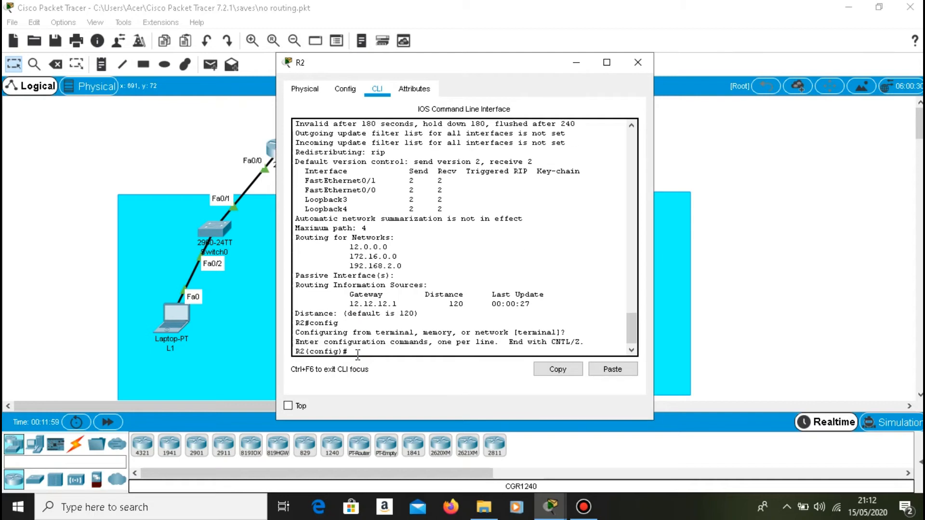
text(router rip)
key(Return)
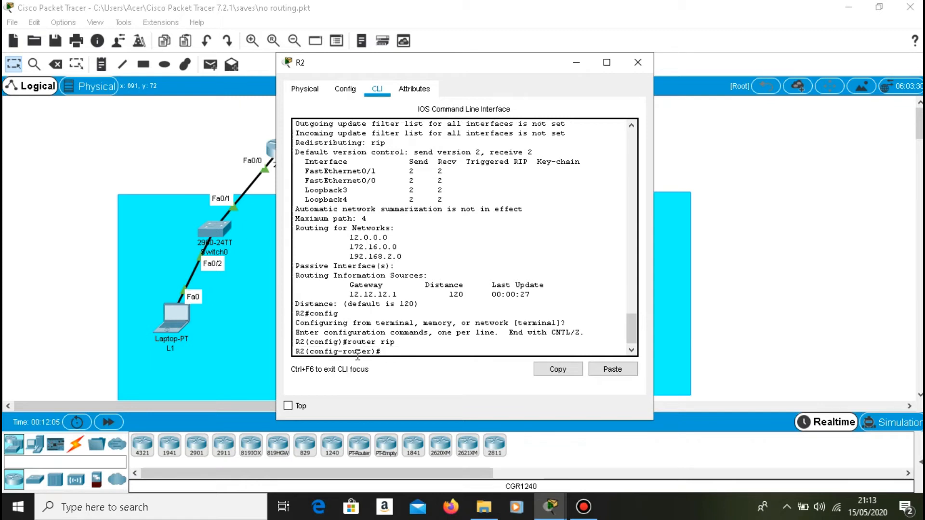
Make R2's LAN interface passive for RIP with passive-interface fa0/0.
text(passive-interface fa0/0)
key(Return)
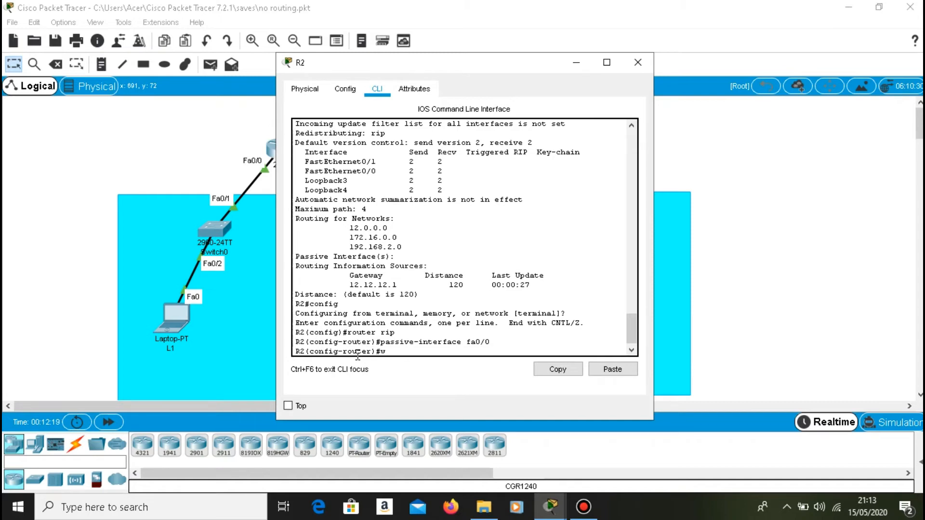
Exit R2's RIP and global configuration modes to return to the privileged prompt.
text(exit\)
key(Return)
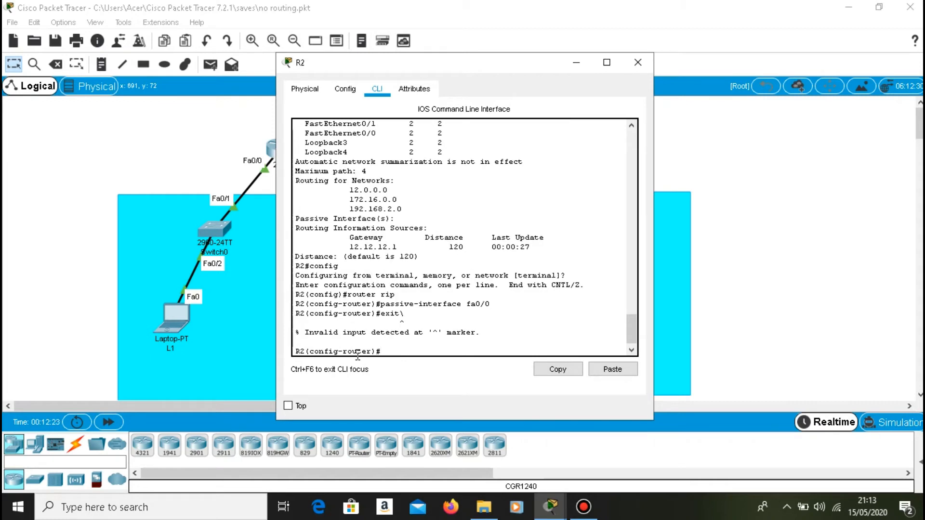
key(Up)
key(BackSpace)
key(Return)
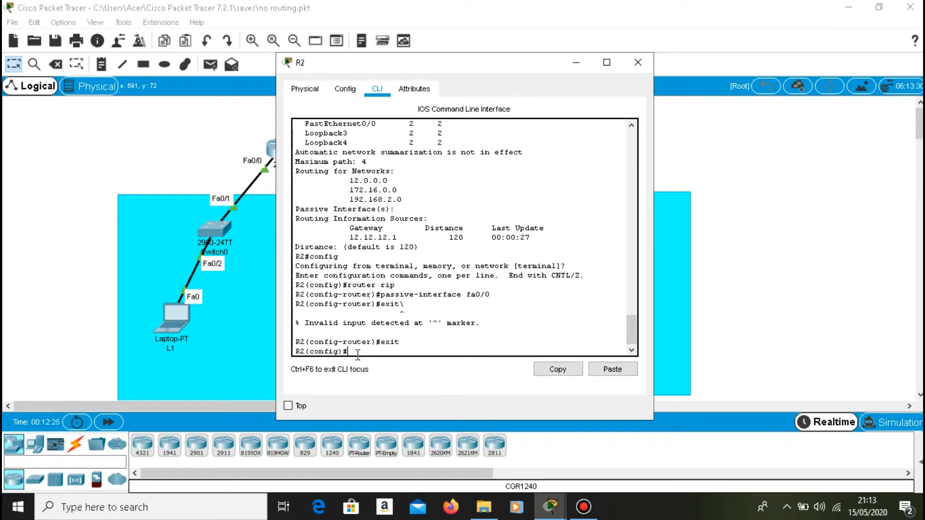
text(exit)
key(Return)
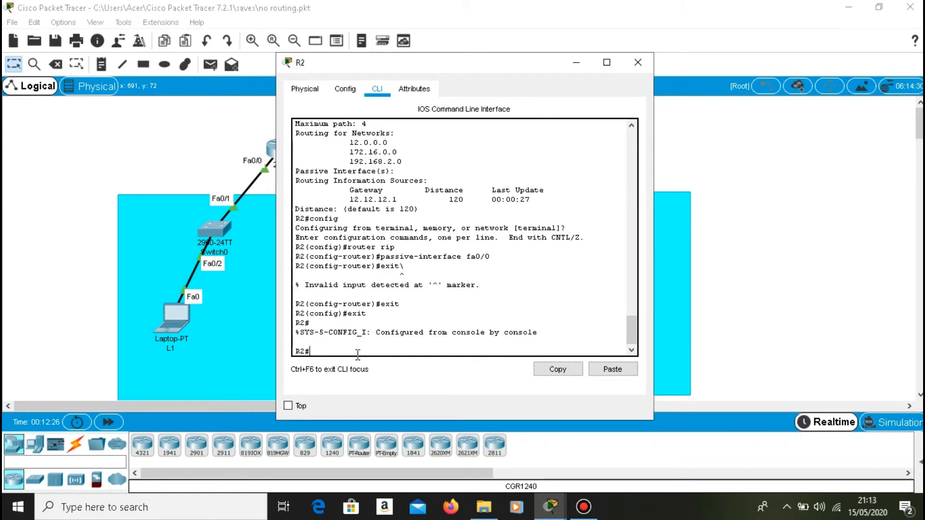
Display R2's routing protocol details with show ip protocols and highlight the Passive Interface(s) entry.
text(show ip pr)
text(otocols)
key(Return)
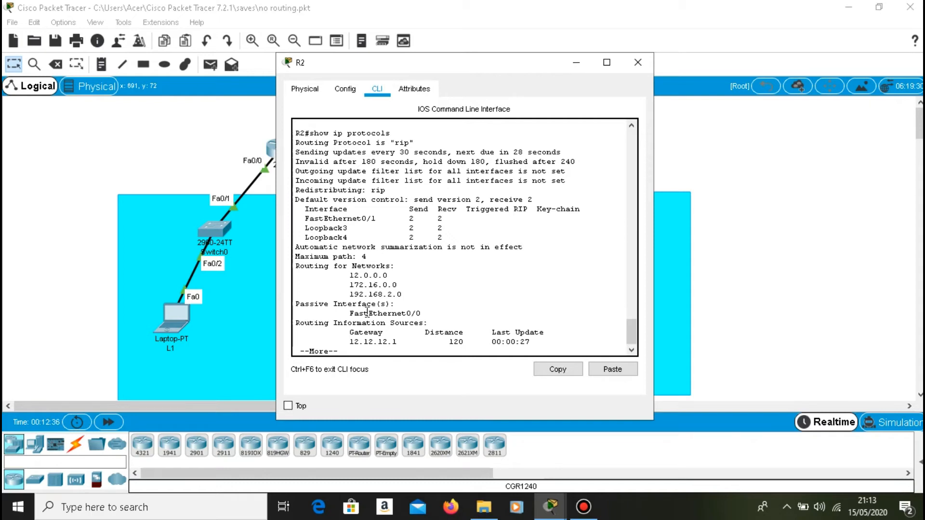
drag(295, 303, 429, 313)
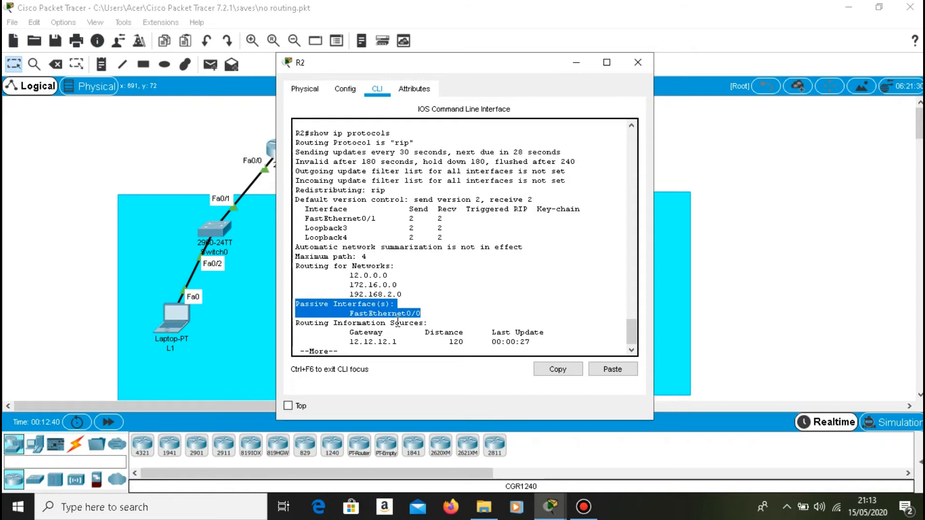
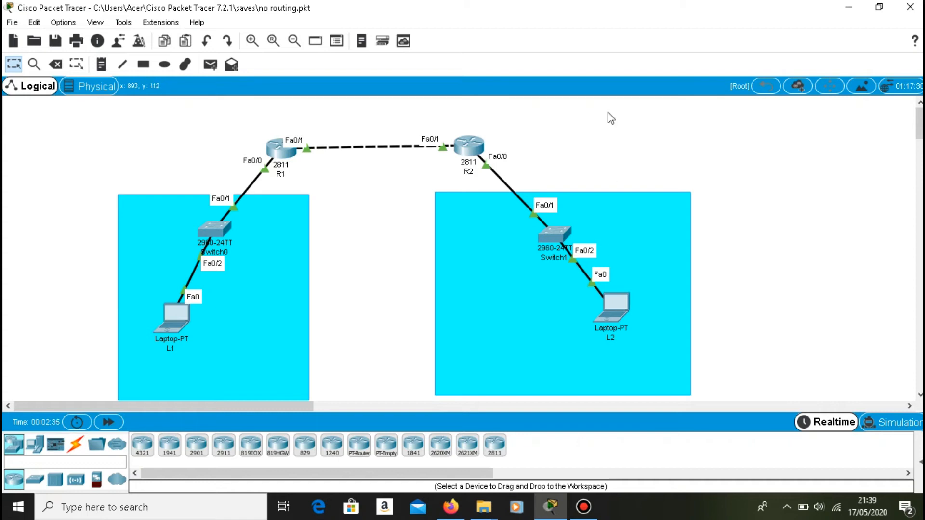
Open R1's CLI, log in with the console password, and enter privileged mode using en and the enable password.
click(375, 234)
click(280, 146)
click(313, 221)
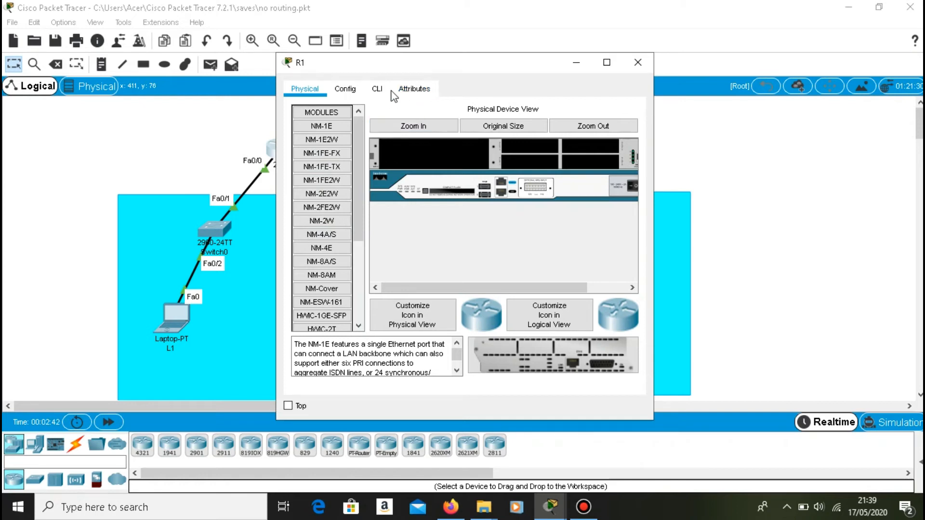
click(376, 90)
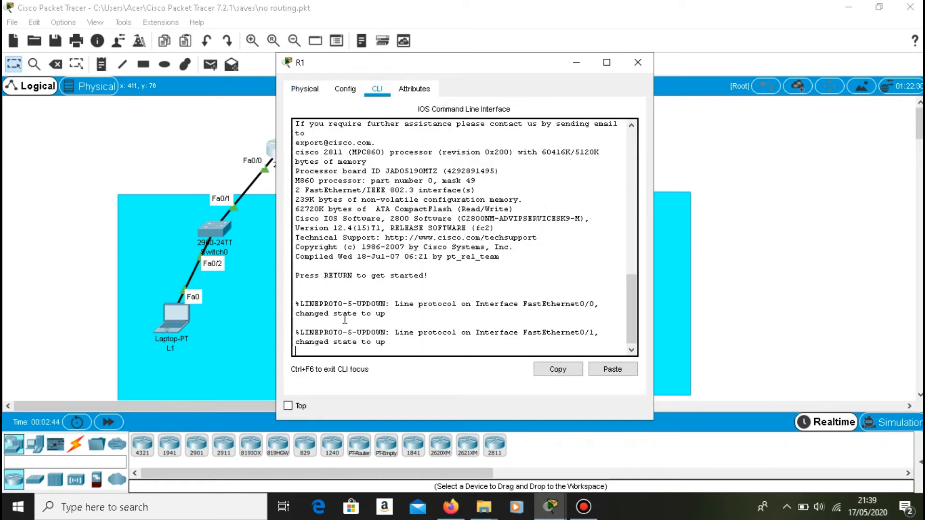
key(Return)
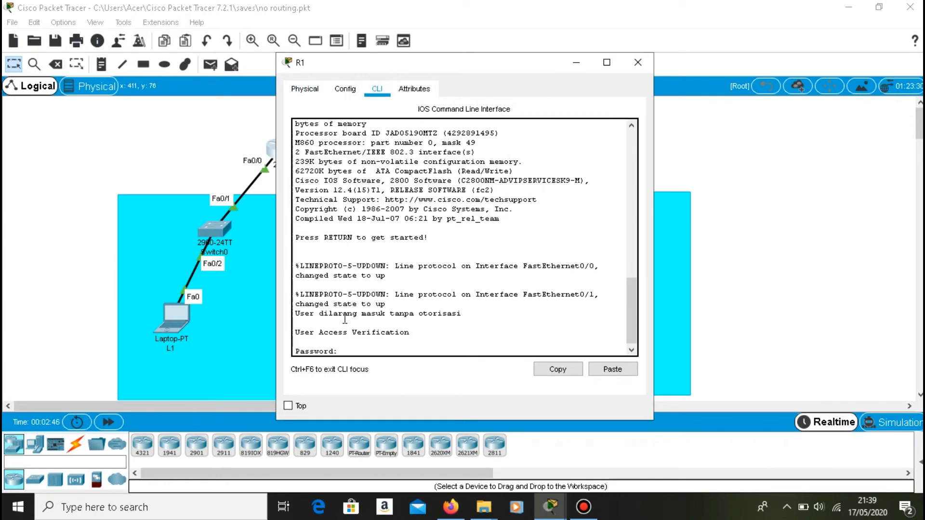
key(Return)
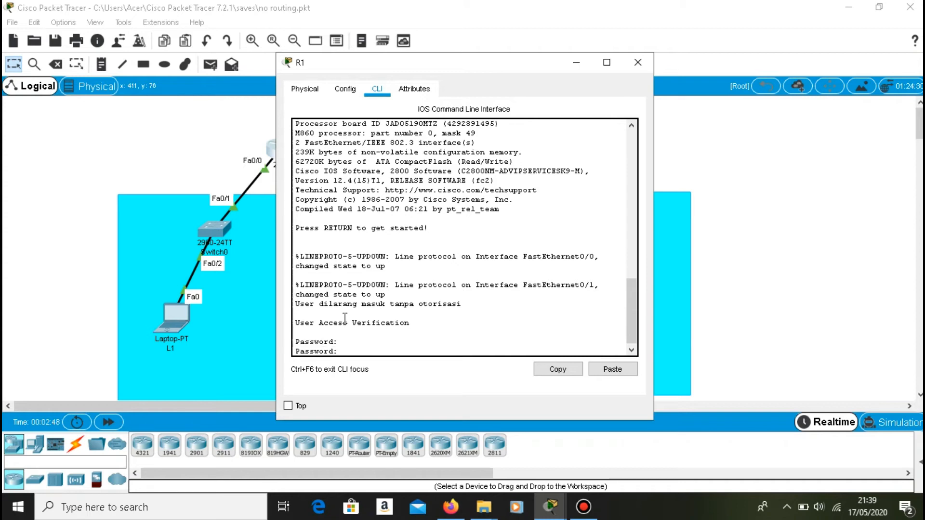
key(Return)
text(en)
key(Return)
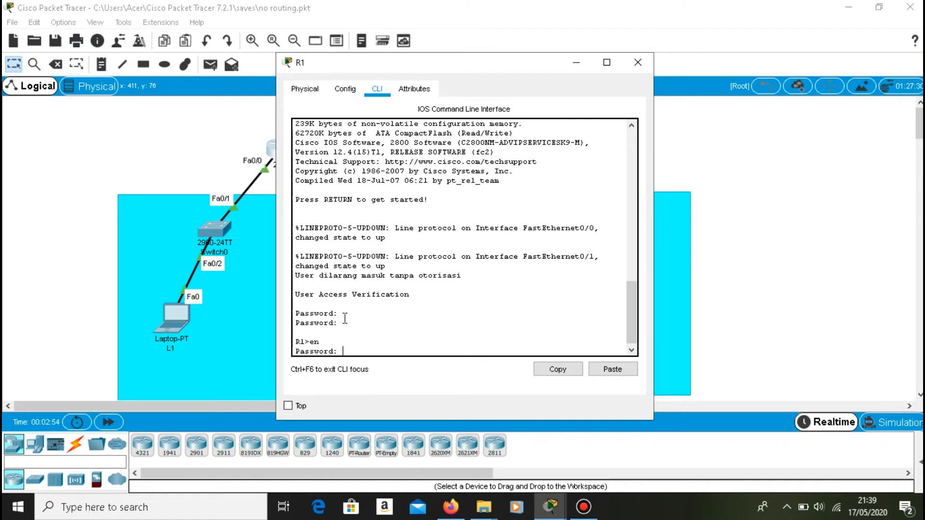
key(Return)
Display R1's routing table with sh ip route and highlight the connected Loopback1, Loopback2 and FastEthernet0/0 routes.
text(sh ip route)
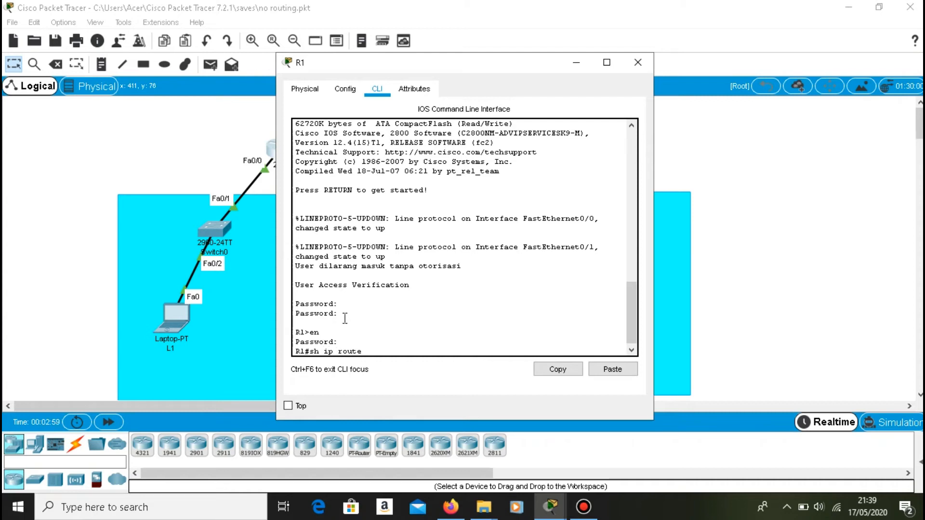
key(Return)
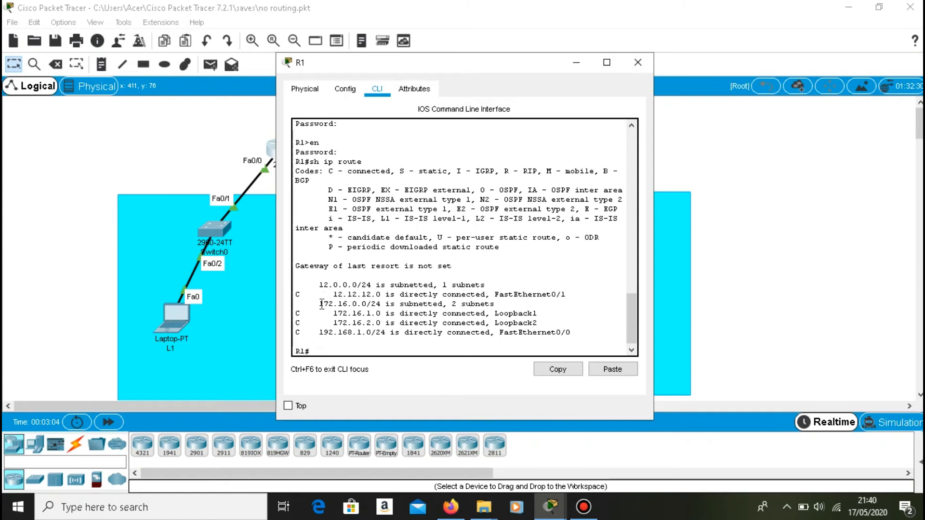
drag(295, 294, 332, 343)
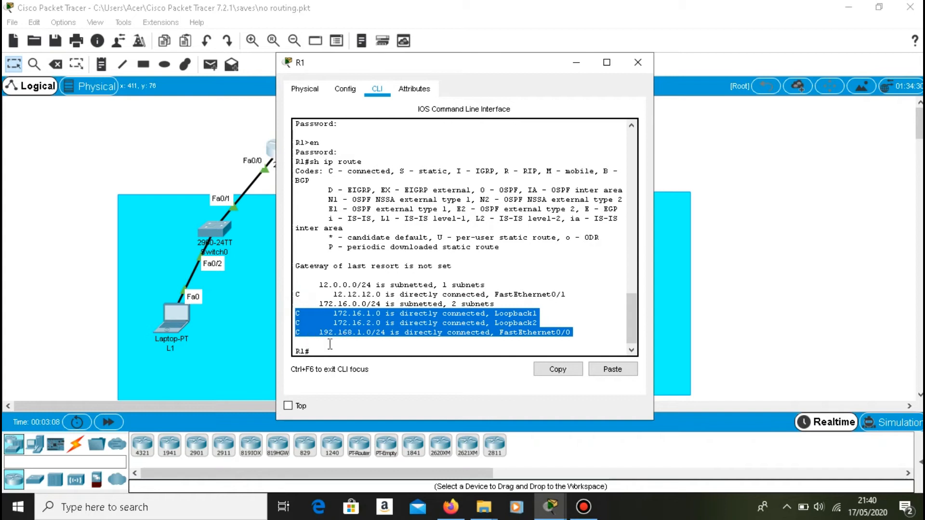
click(326, 359)
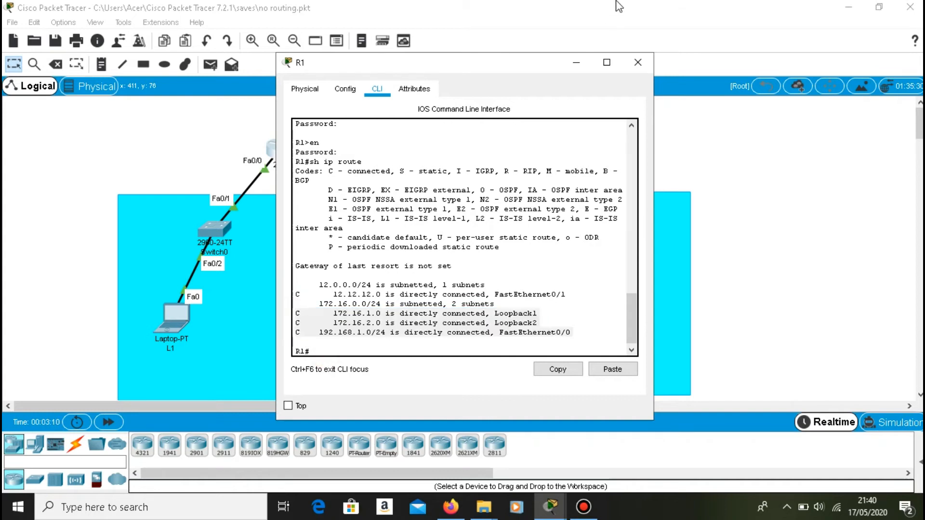
Switch to R2's CLI, log in with the console password, and enter privileged mode using en and the enable password.
click(577, 63)
click(468, 147)
click(378, 90)
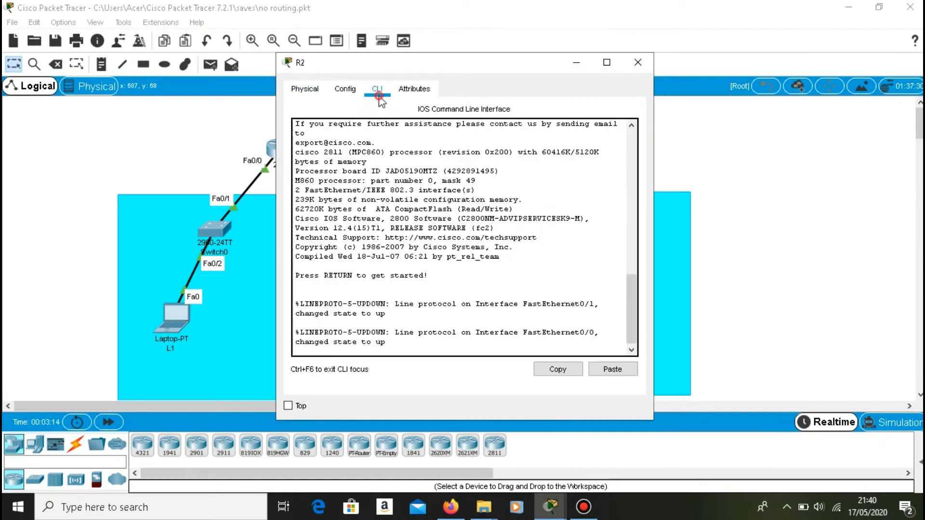
key(Return)
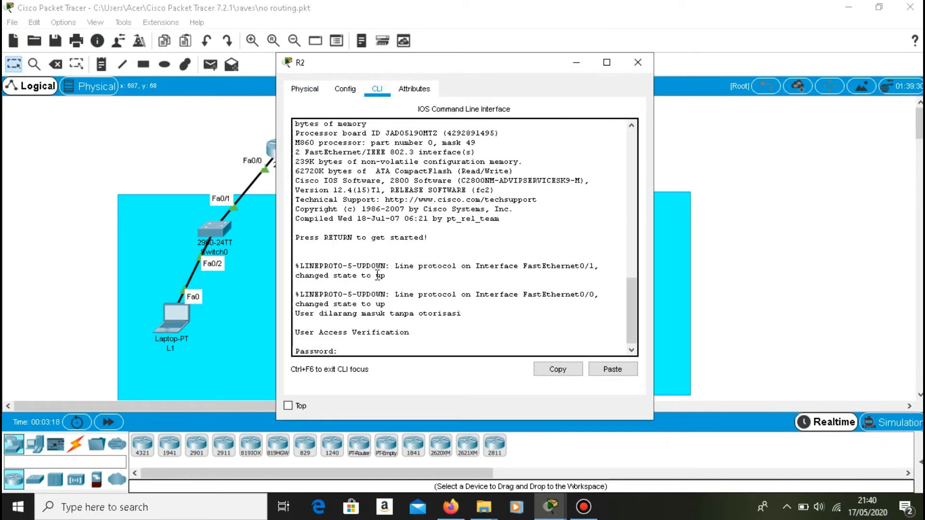
key(Return)
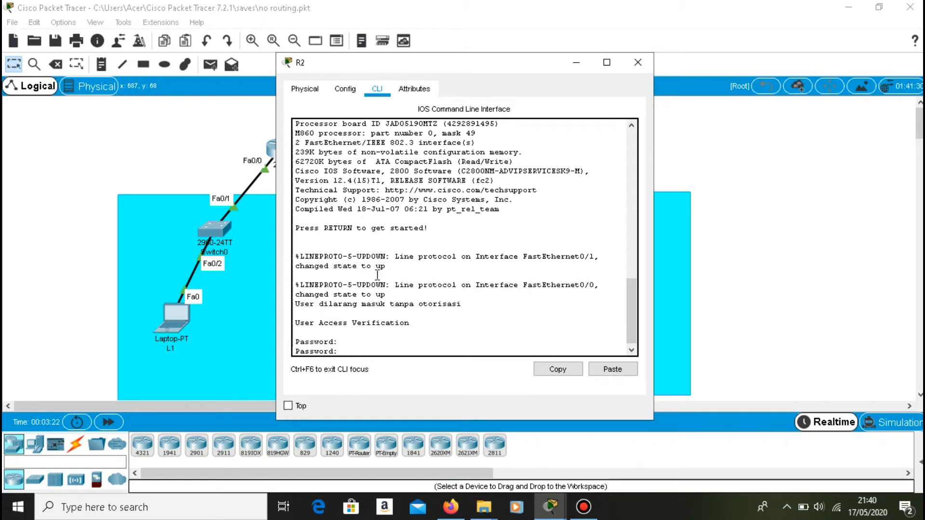
key(Return)
text(en)
key(Return)
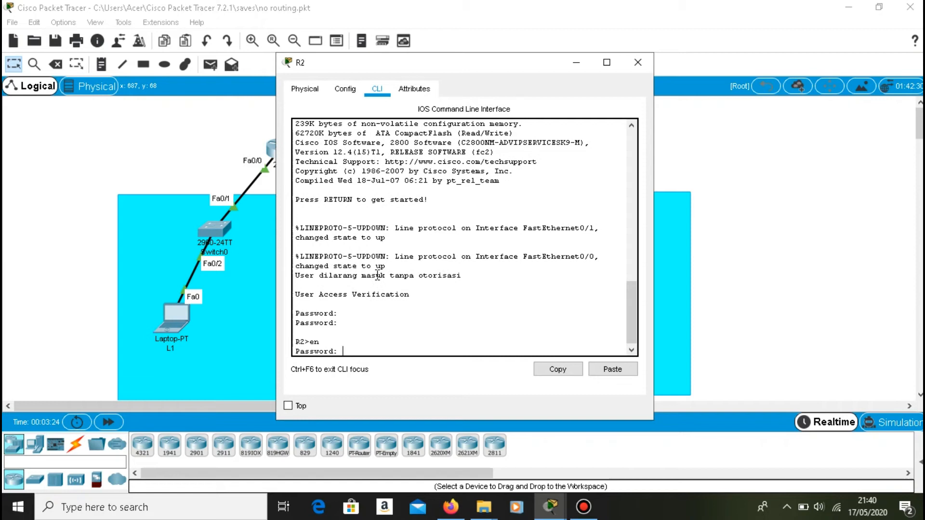
key(Return)
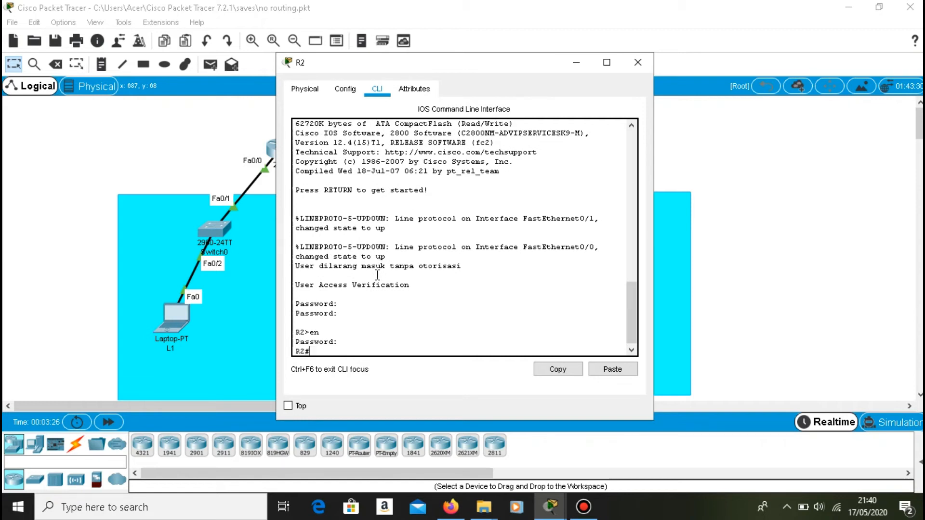
Display R2's routing table with sh ip route.
text(sh ip route)
key(Return)
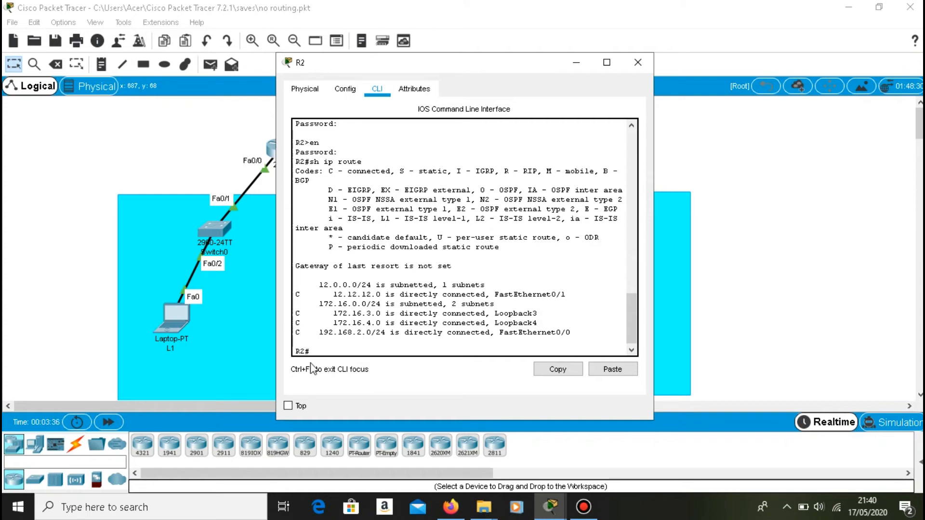
Switch from R2 to R1's CLI and start EIGRP in autonomous system 100 with config and router eigrp 100.
click(576, 61)
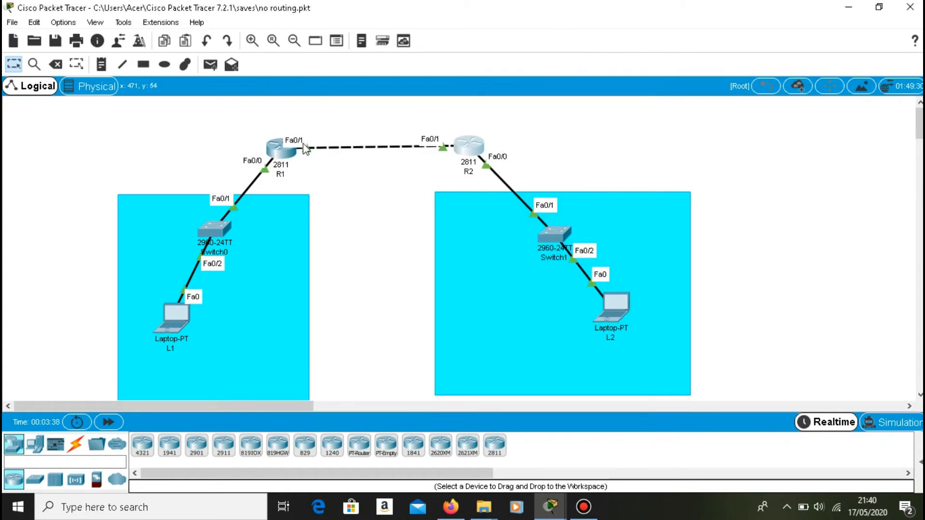
click(285, 152)
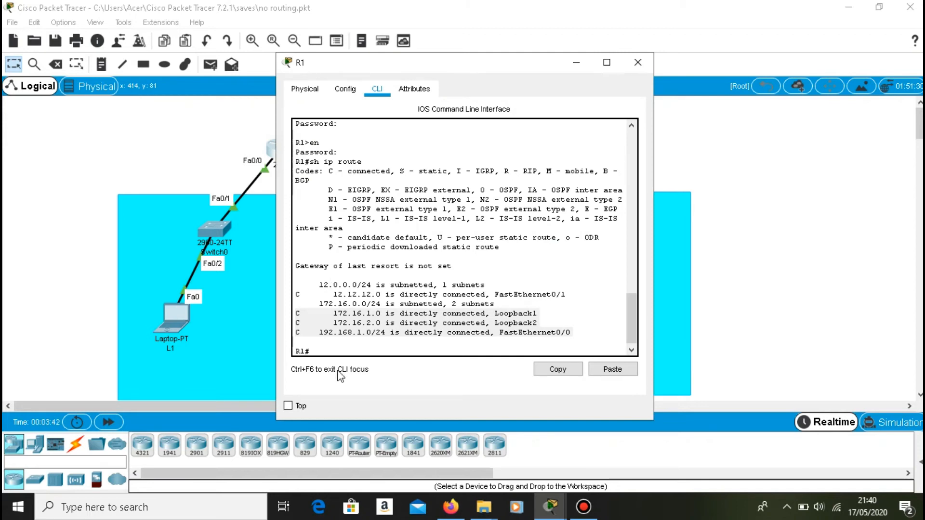
click(372, 352)
text(config)
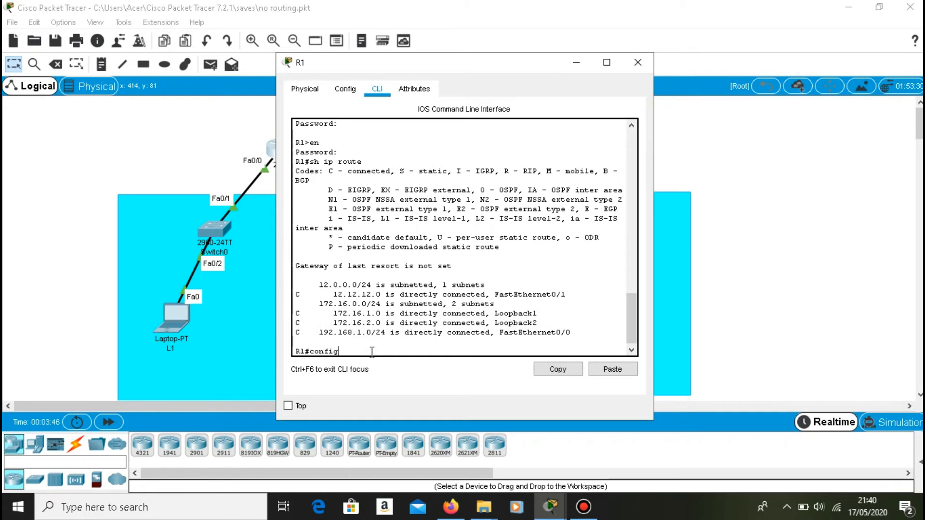
key(Return)
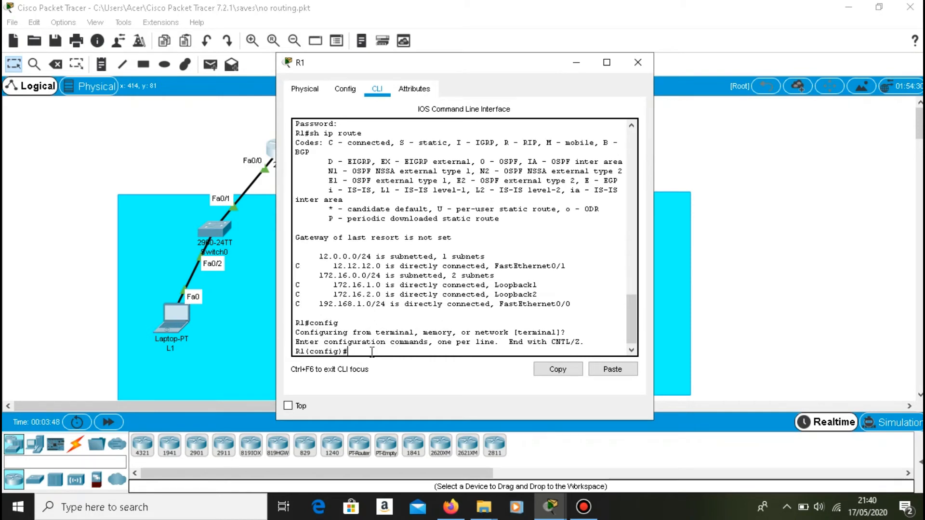
text(router eigrp)
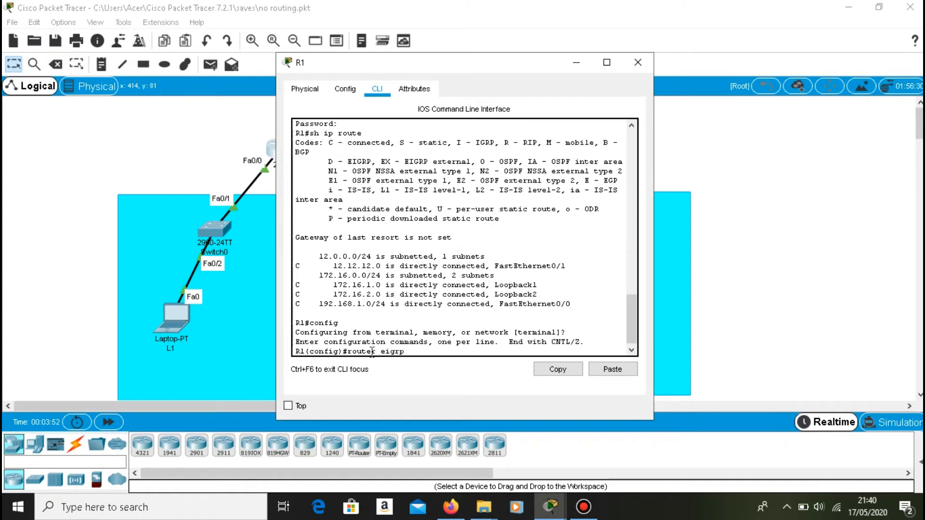
text( 100)
key(Return)
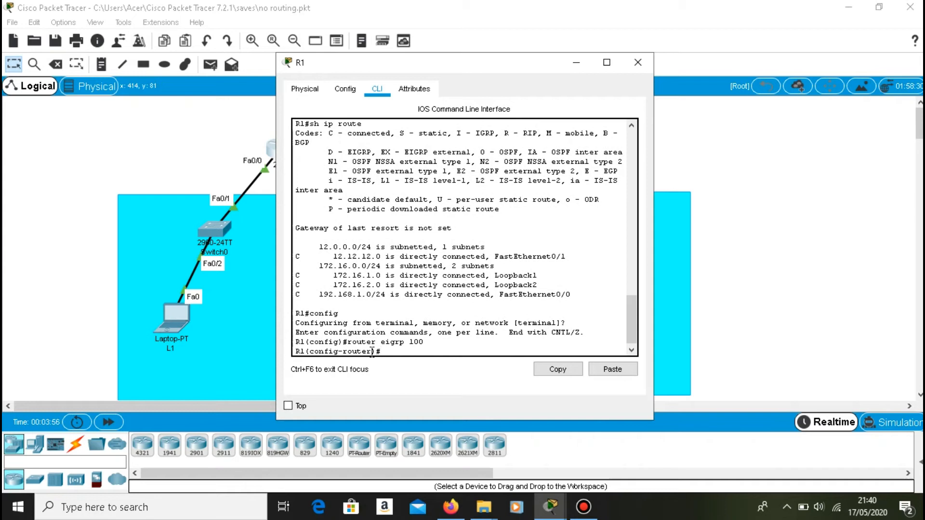
Advertise the router-to-router link in R1's EIGRP process with network 12.12.12.0.
text(network 12.12.12.0)
key(Return)
Add R1's LAN to its EIGRP process with network 192.168.1.0.
key(Up)
key(Left)
key(Left)
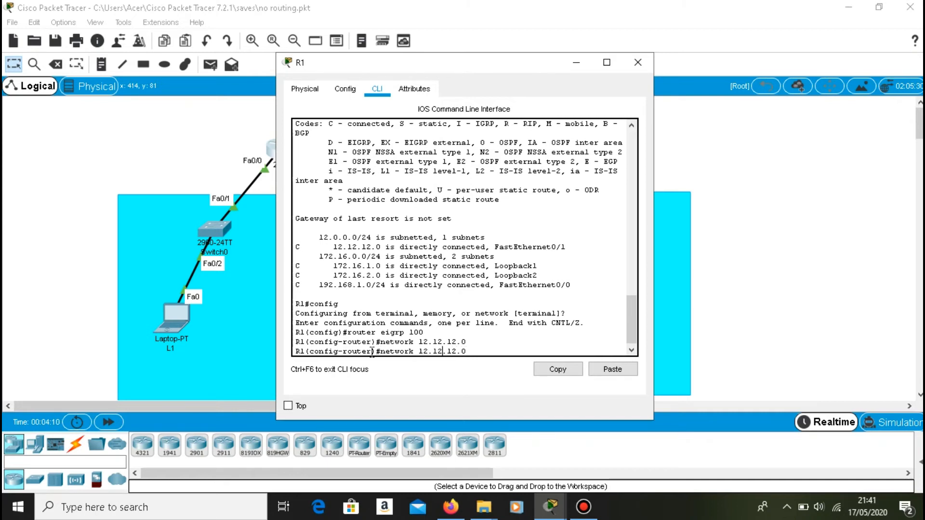
text(9)
key(BackSpace)
text(68)
key(Right)
key(Right)
key(Delete)
key(Return)
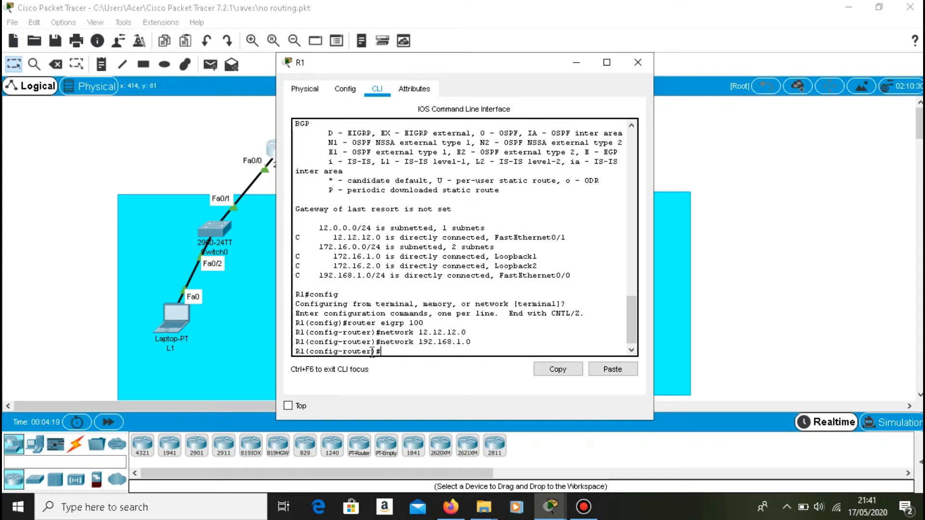
Add R1's Loopback1 network to its EIGRP process with network 172.16.1.0.
key(Up)
key(Up)
key(Up)
key(Down)
key(BackSpace)
Add R1's Loopback2 network to its EIGRP process with network 172.16.2.0.
key(BackSpace)
key(BackSpace)
key(BackSpace)
key(BackSpace)
key(BackSpace)
key(BackSpace)
key(BackSpace)
key(BackSpace)
text(72.16.1.0)
key(Return)
key(Up)
key(Left)
key(BackSpace)
text(2)
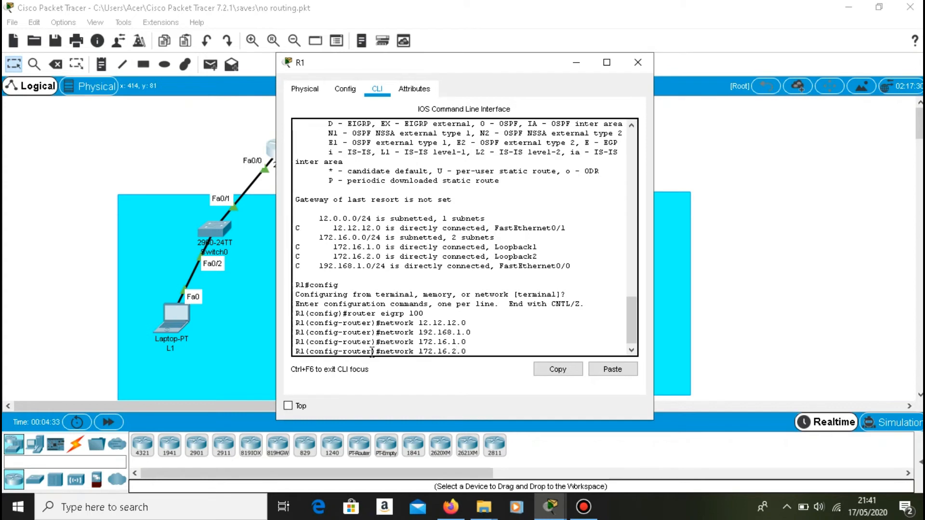
key(Return)
Turn off automatic route summarization in R1's EIGRP process with no auto-summary.
text(n)
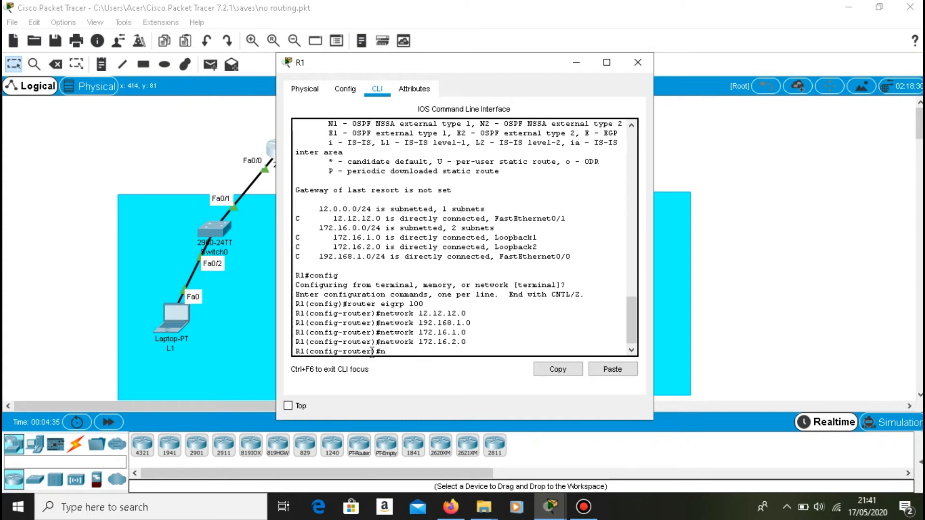
text(o auto-summary)
key(Return)
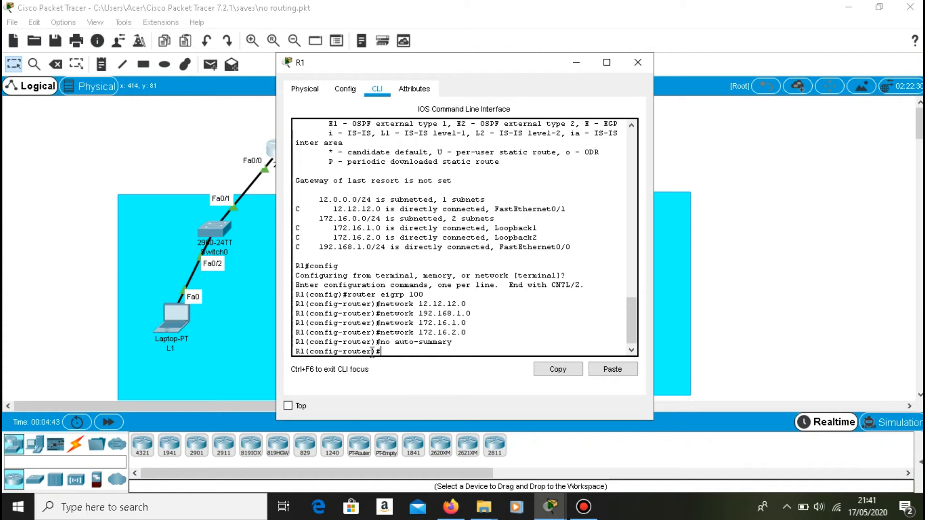
Switch from R1 to R2's CLI and start EIGRP in autonomous system 100 with conf t and router eigrp 100.
click(575, 63)
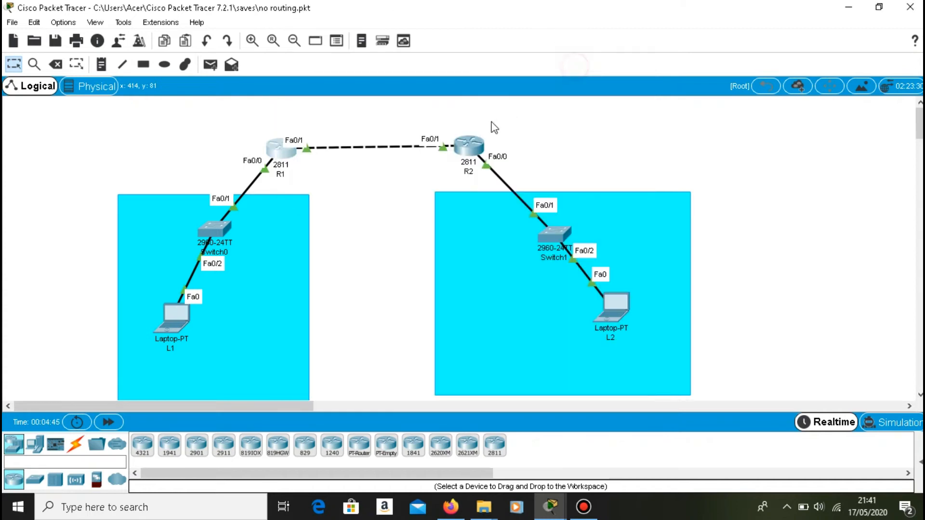
click(470, 139)
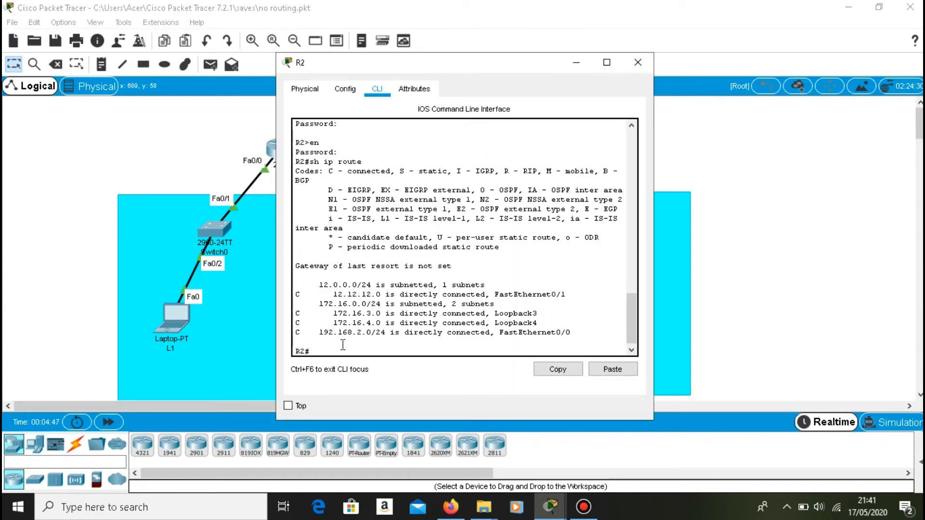
text(conf t)
key(Return)
text(router eigrp 100)
key(Return)
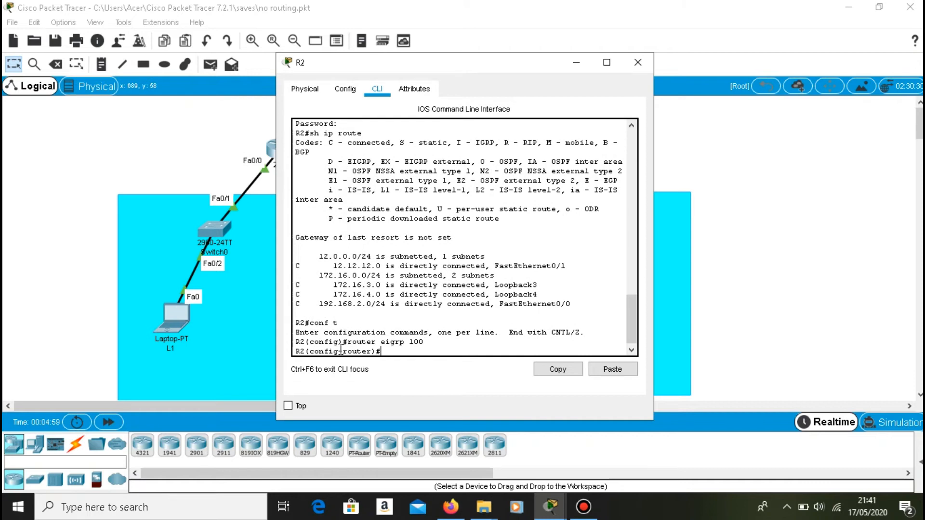
Add R2's LAN to its EIGRP process with network 192.168.2.0.
key(Up)
key(BackSpace)
key(BackSpace)
key(BackSpace)
key(BackSpace)
key(BackSpace)
key(BackSpace)
key(BackSpace)
key(BackSpace)
key(BackSpace)
key(BackSpace)
key(BackSpace)
key(BackSpace)
key(BackSpace)
key(BackSpace)
key(BackSpace)
text(network 192.168.2.0)
key(Return)
Advertise the router-to-router link in R2's EIGRP process with network 12.12.12.0.
key(Up)
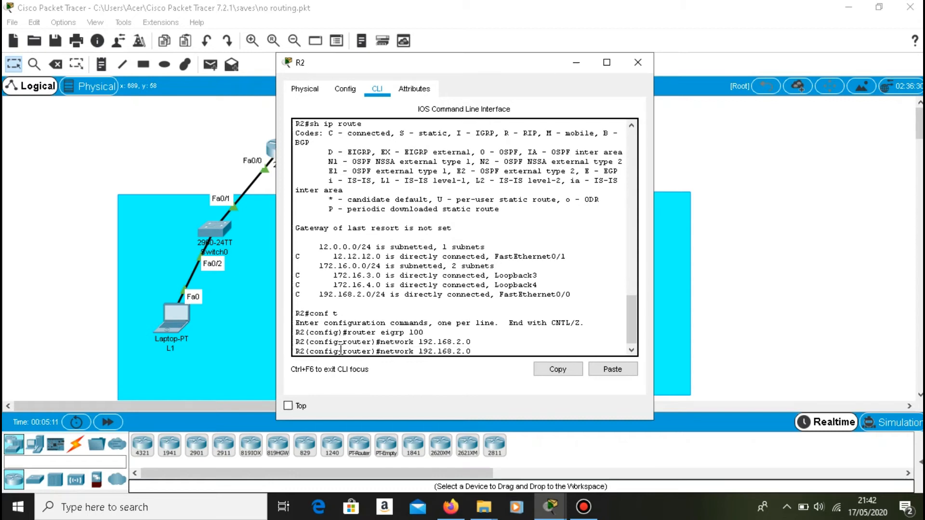
key(BackSpace)
key(BackSpace)
key(BackSpace)
key(BackSpace)
key(BackSpace)
key(BackSpace)
key(BackSpace)
key(BackSpace)
key(BackSpace)
text(2.12.12.)
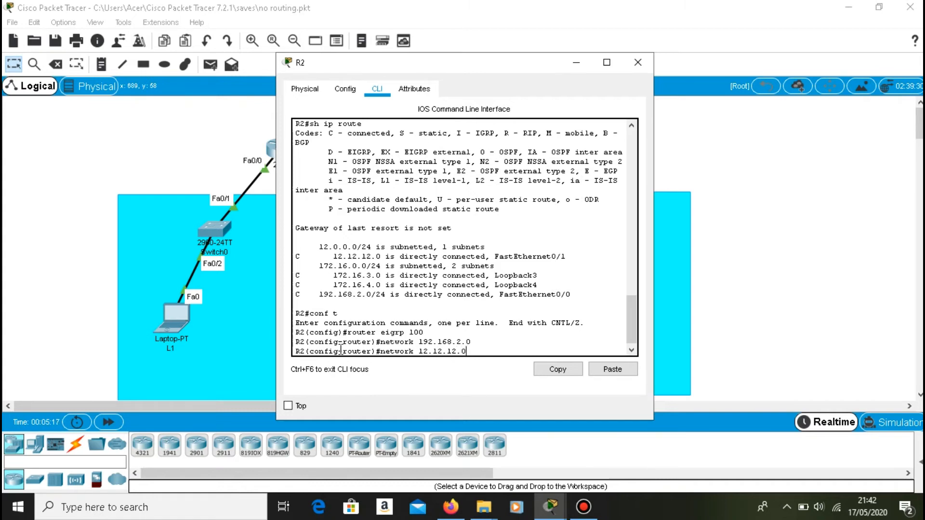
key(Return)
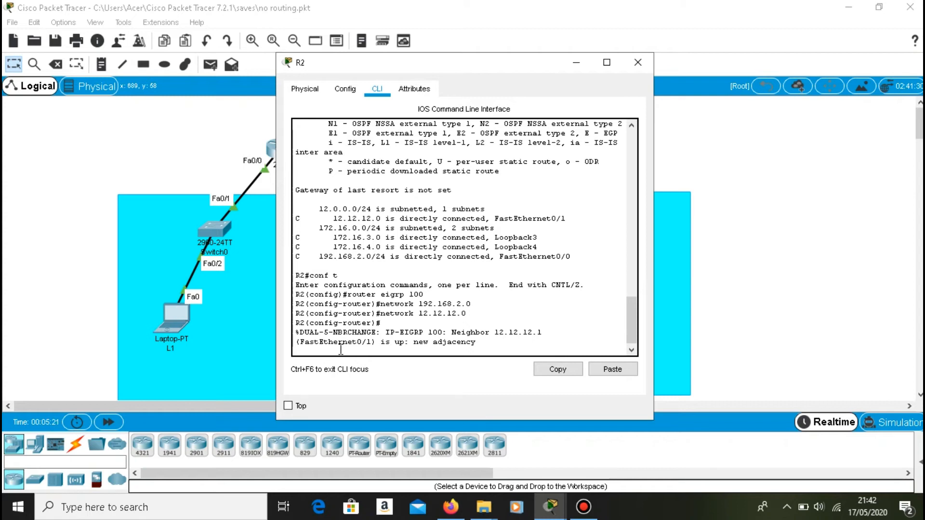
Add R2's Loopback3 network to its EIGRP process with network 172.16.3.0.
key(Return)
text(network 192.168.2.0)
key(Left)
key(Left)
key(Left)
key(Left)
key(Left)
key(Left)
key(Left)
key(Left)
key(Left)
key(BackSpace)
text(7)
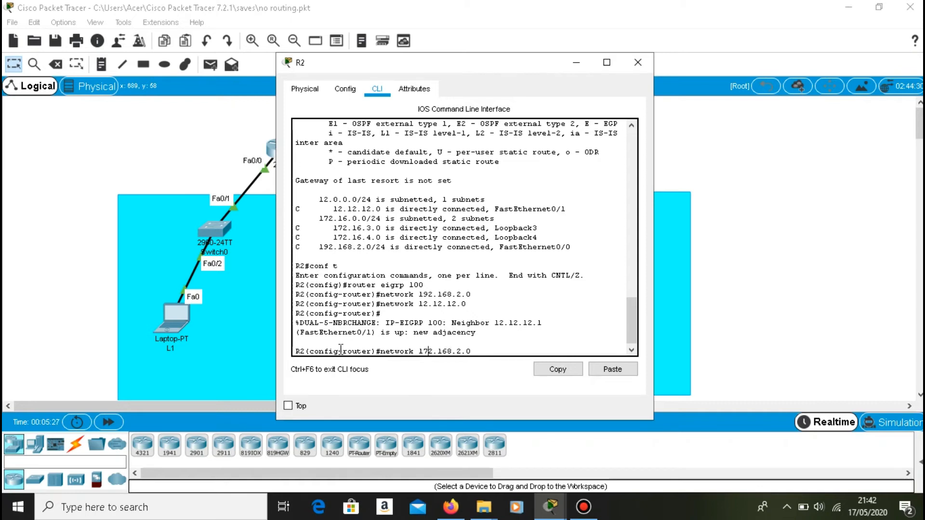
key(BackSpace)
Add R2's Loopback4 network to its EIGRP process with network 172.16.4.0.
key(BackSpace)
text(3)
key(Return)
key(Up)
key(BackSpace)
text(4.0)
key(Return)
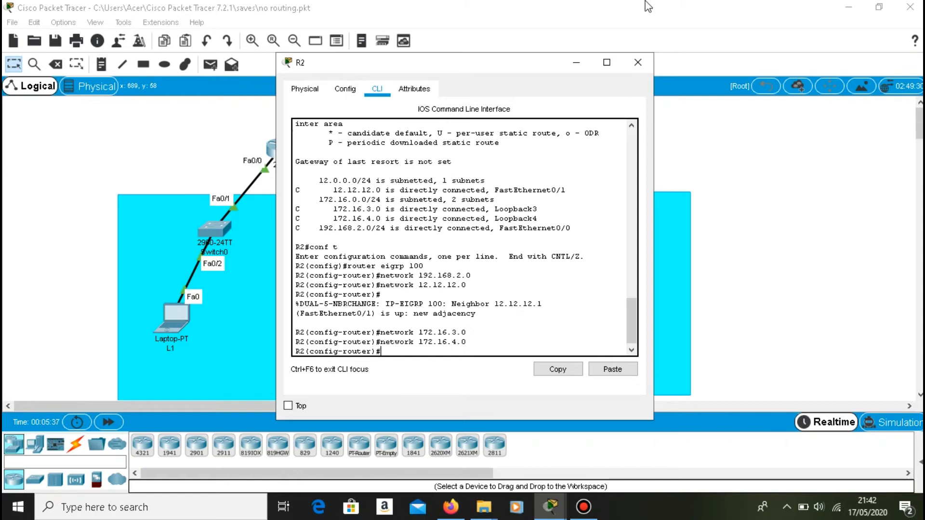
Return to R1's console and exit EIGRP router configuration and global configuration back to privileged EXEC mode.
click(284, 145)
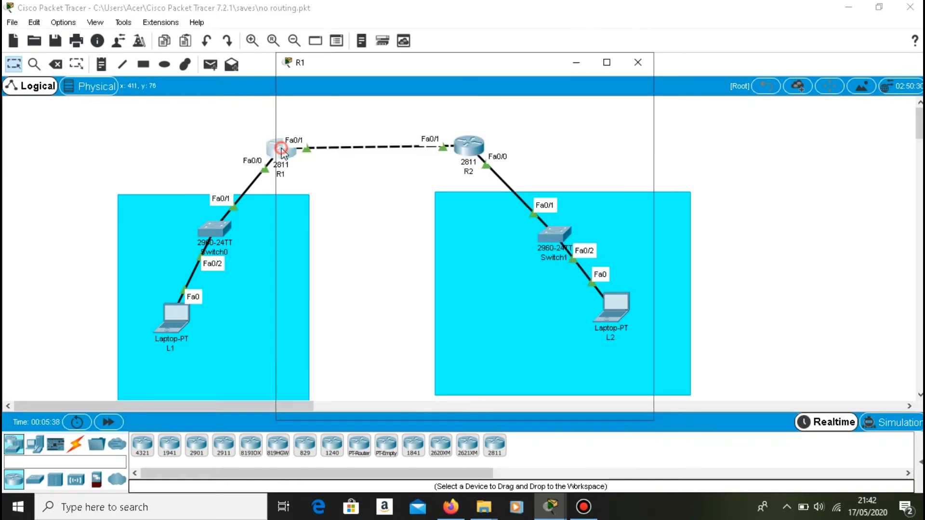
click(319, 351)
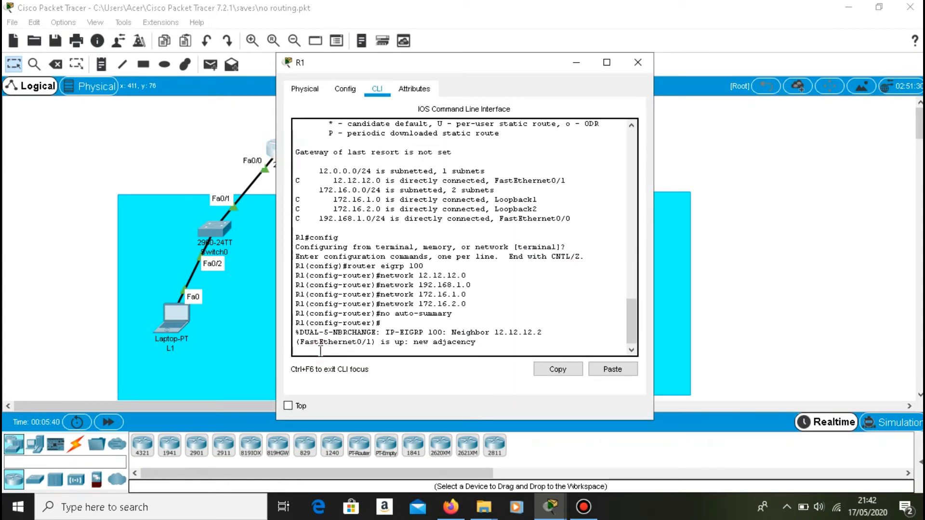
key(Return)
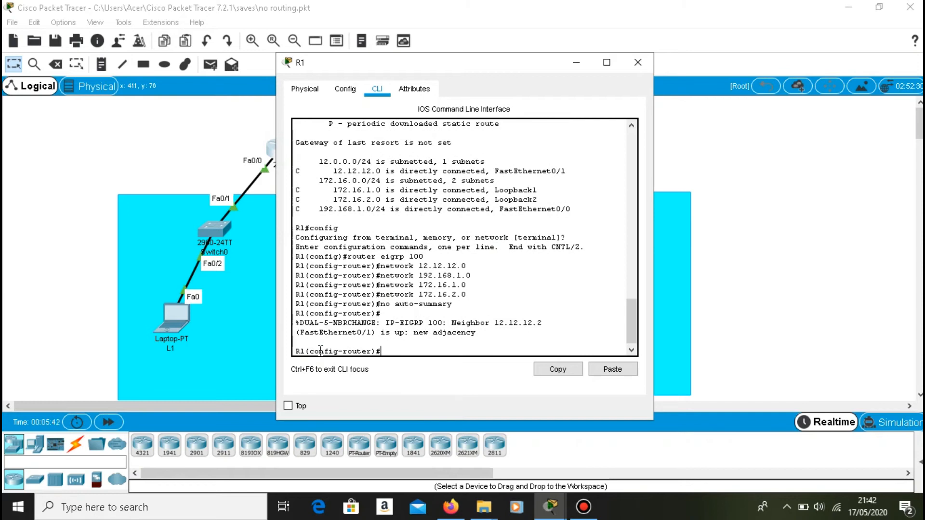
text(exit)
key(Return)
text(exit)
key(Return)
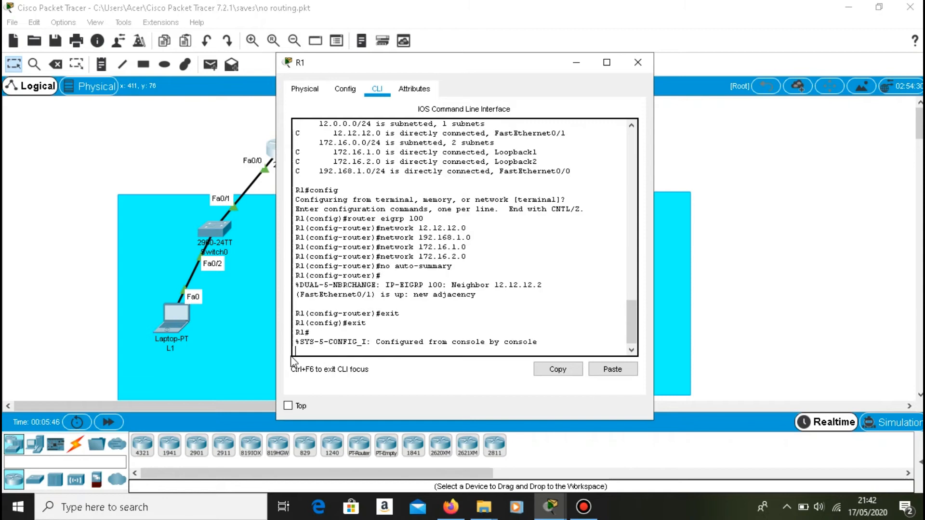
Display R1's routing table with sh ip route and examine its EIGRP-learned entries against the entered EIGRP configuration.
text(sh ip route)
key(Return)
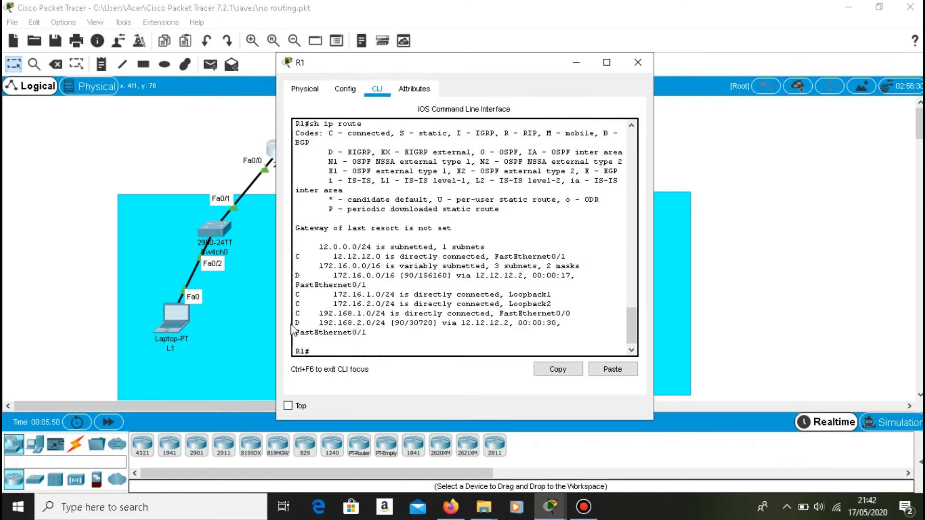
drag(295, 275, 375, 279)
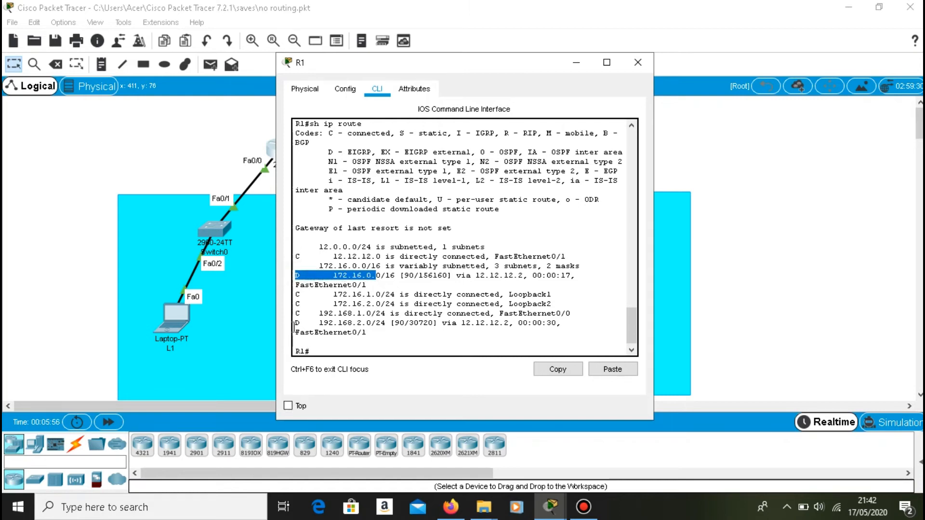
drag(297, 323, 497, 326)
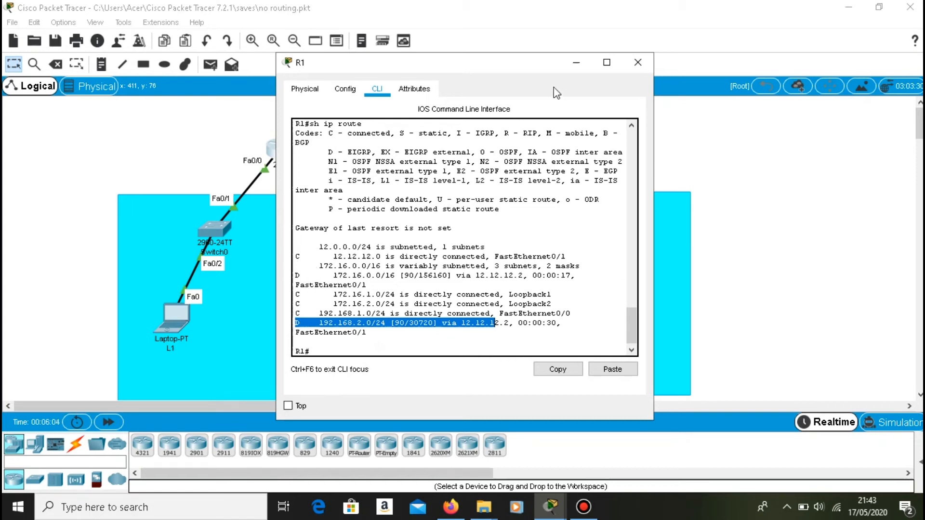
scroll(465, 219, up, 6)
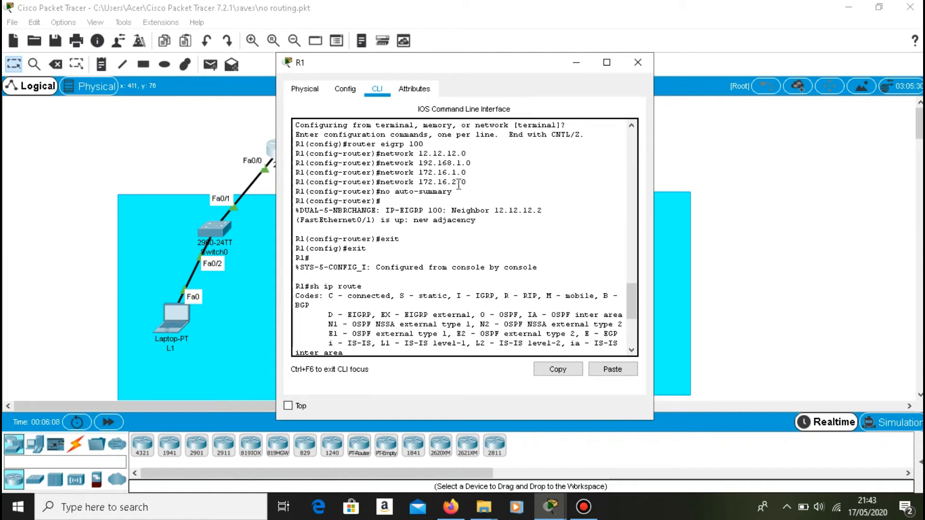
scroll(444, 188, down, 4)
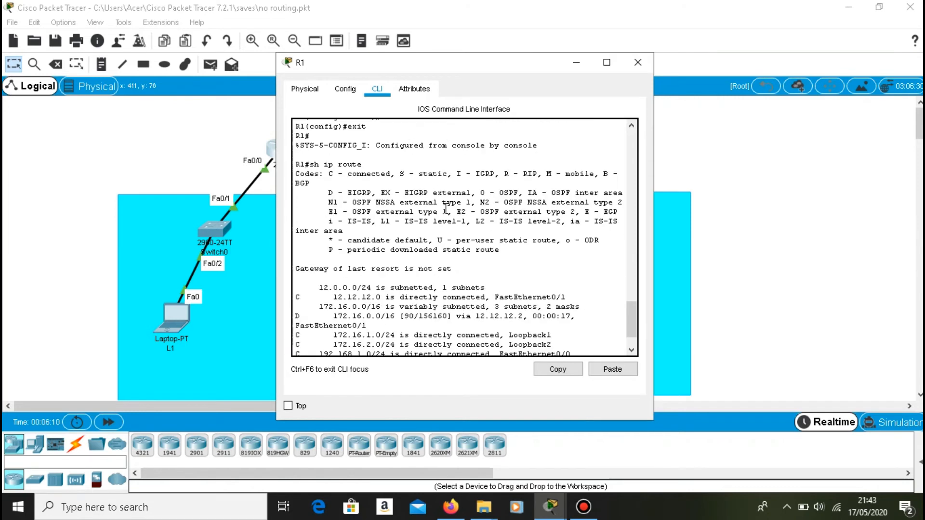
scroll(445, 214, up, 6)
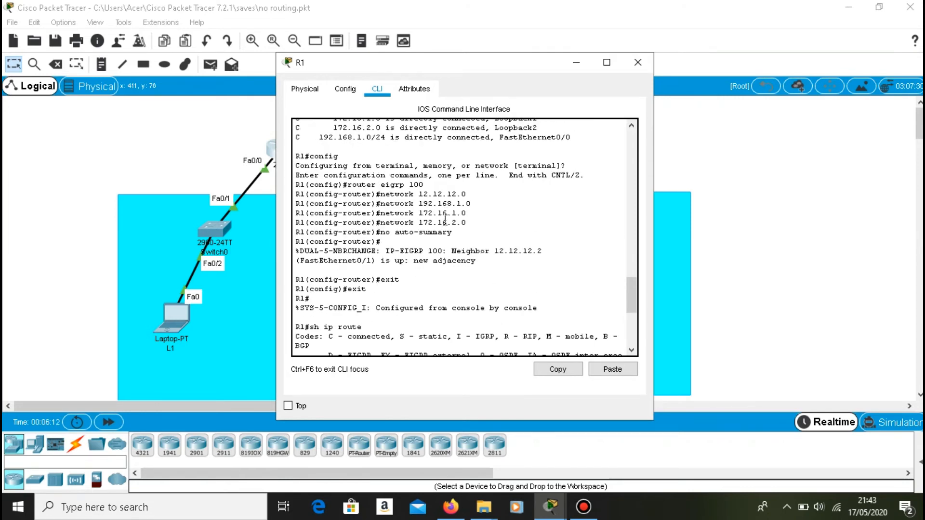
scroll(445, 217, down, 7)
drag(295, 320, 494, 319)
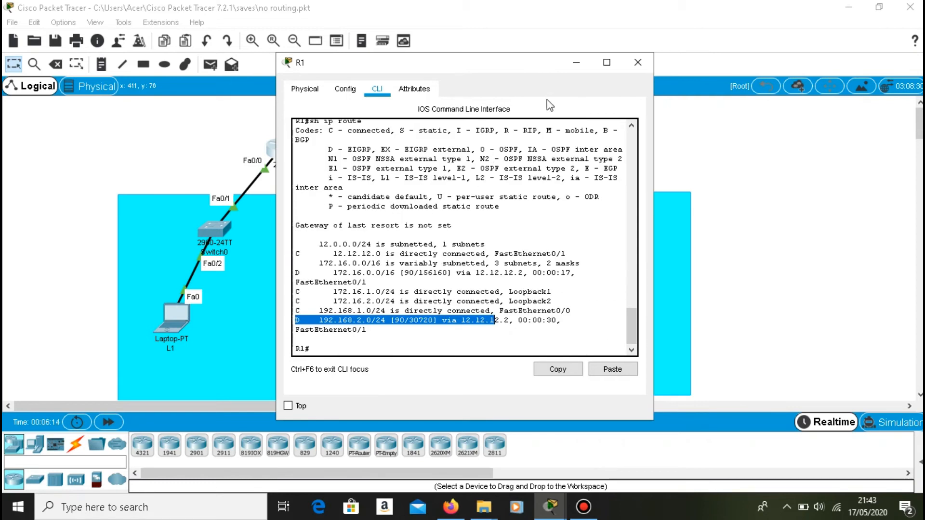
click(576, 62)
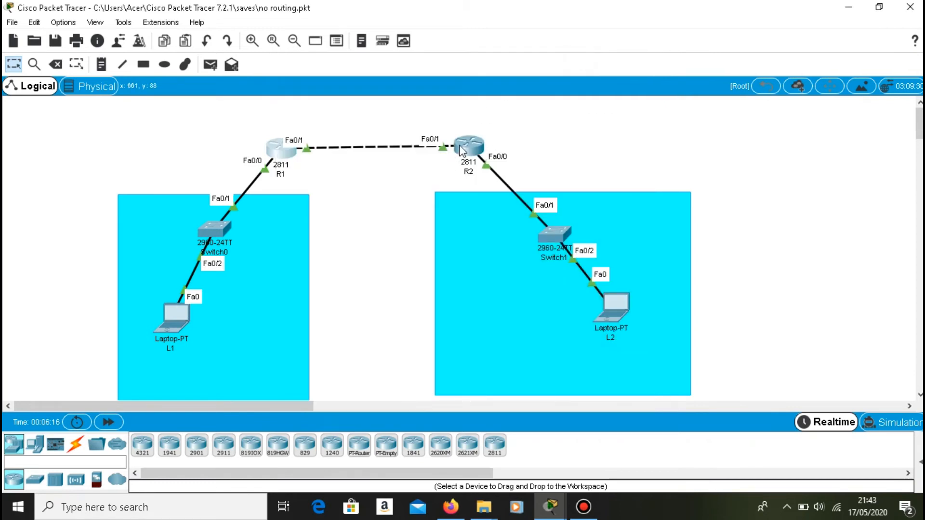
On R2, exit EIGRP router configuration and global configuration back to privileged EXEC mode.
click(458, 151)
text(exit)
key(Return)
text(exit)
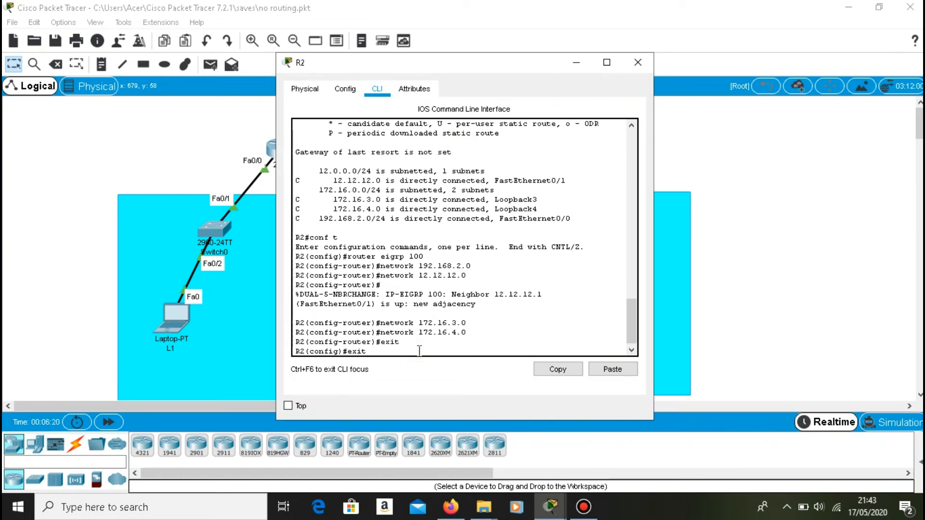
key(Return)
Display R2's routing table with sh ip route and examine its EIGRP entries.
key(Return)
text(sh ip route)
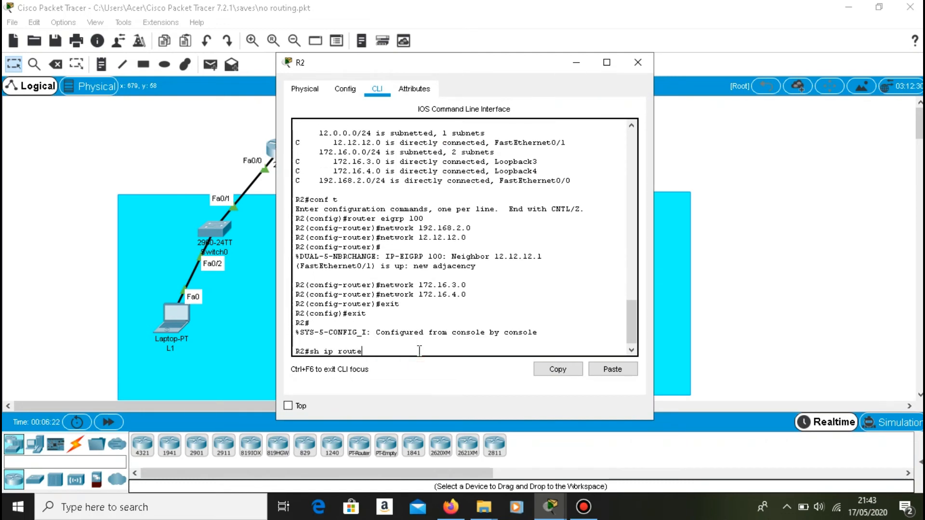
key(Return)
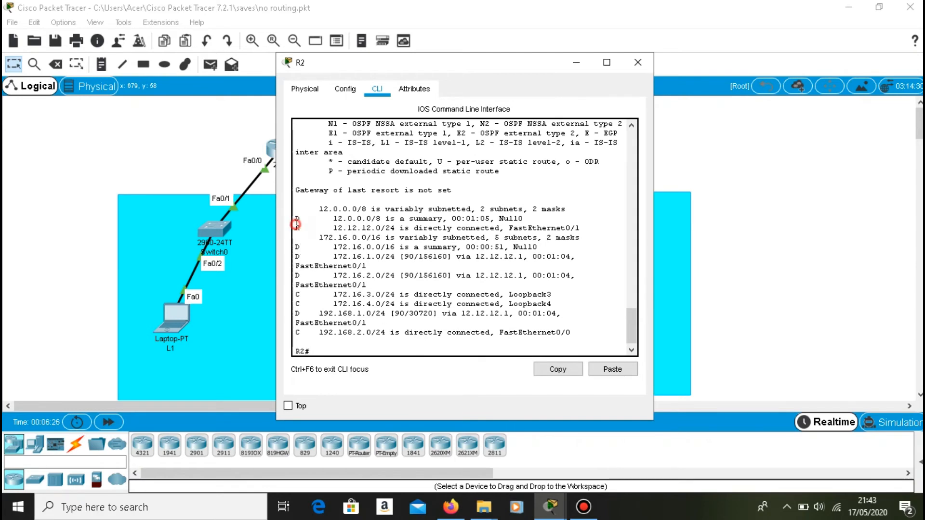
drag(295, 228, 422, 225)
drag(294, 246, 366, 266)
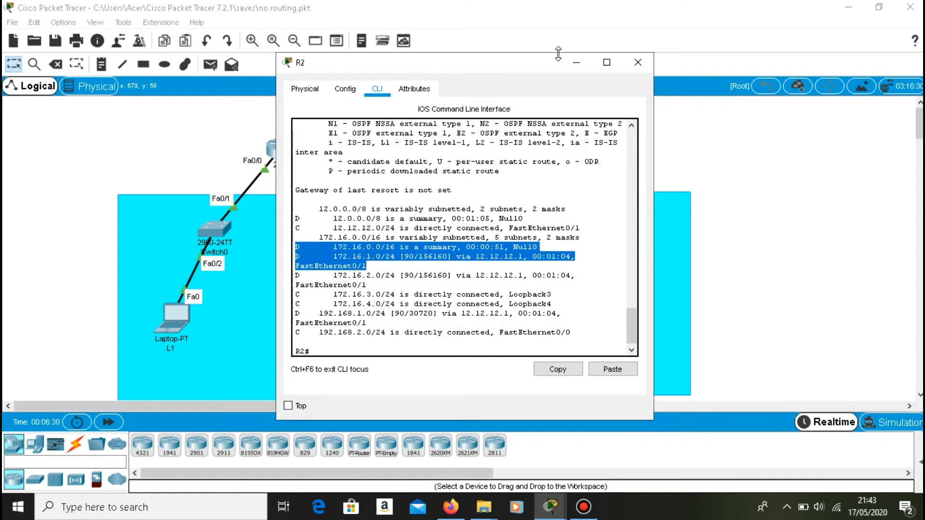
click(575, 64)
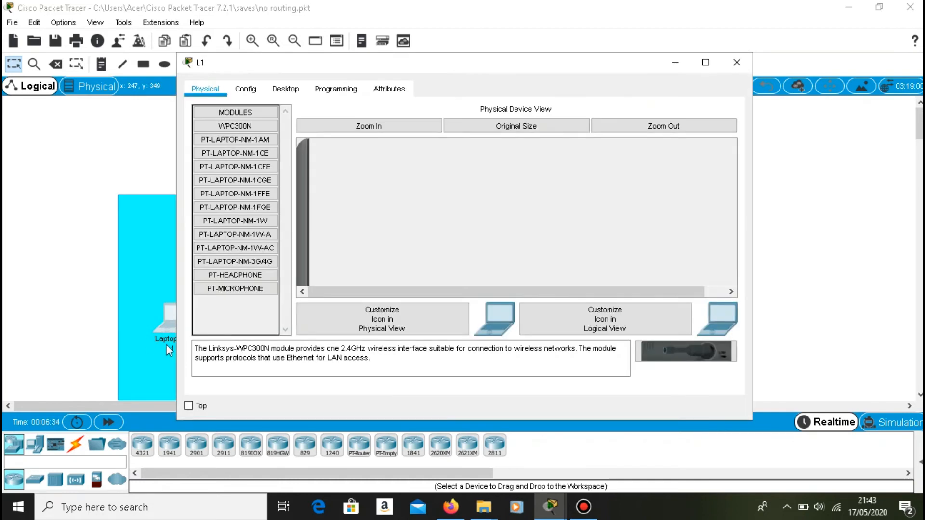
Open laptop L1's Command Prompt and ping 192.168.2.1 to test connectivity to R2's LAN.
click(338, 89)
click(286, 90)
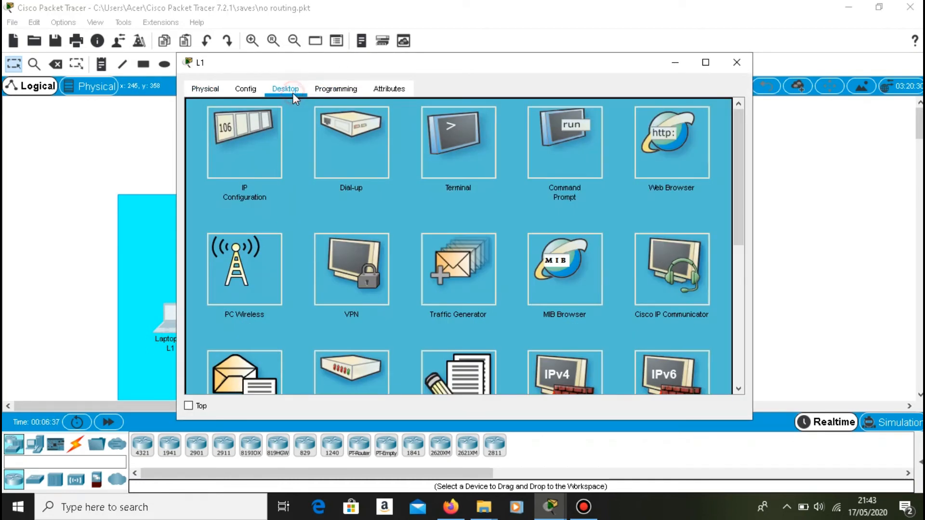
click(556, 152)
text(ping 192.168.)
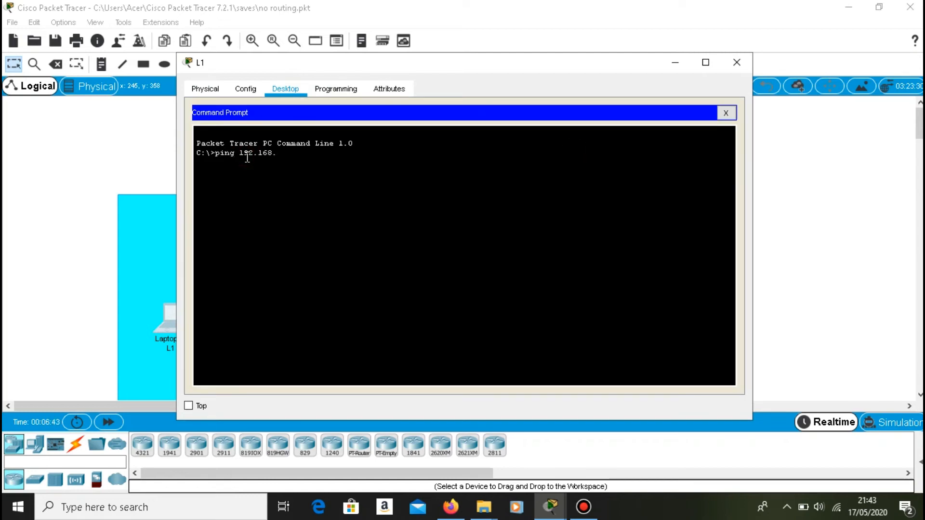
text(2.1)
key(Return)
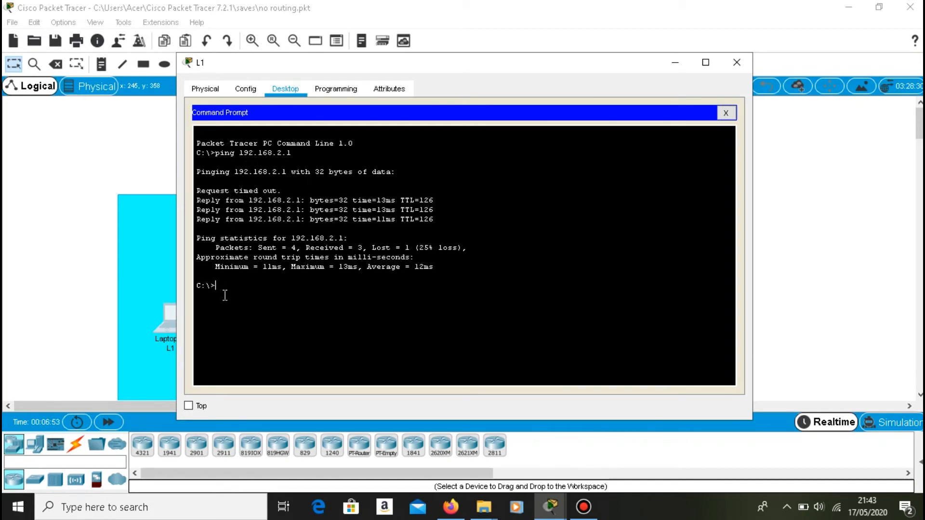
Trace the route from L1 to 192.168.2.1 with tracert.
key(Up)
key(BackSpace)
key(BackSpace)
key(BackSpace)
key(BackSpace)
text(tracert)
key(Return)
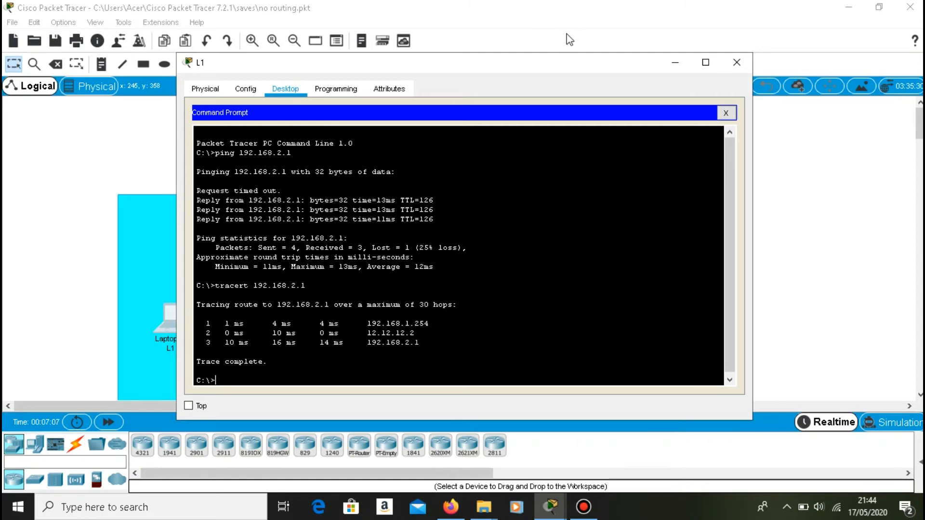
click(673, 61)
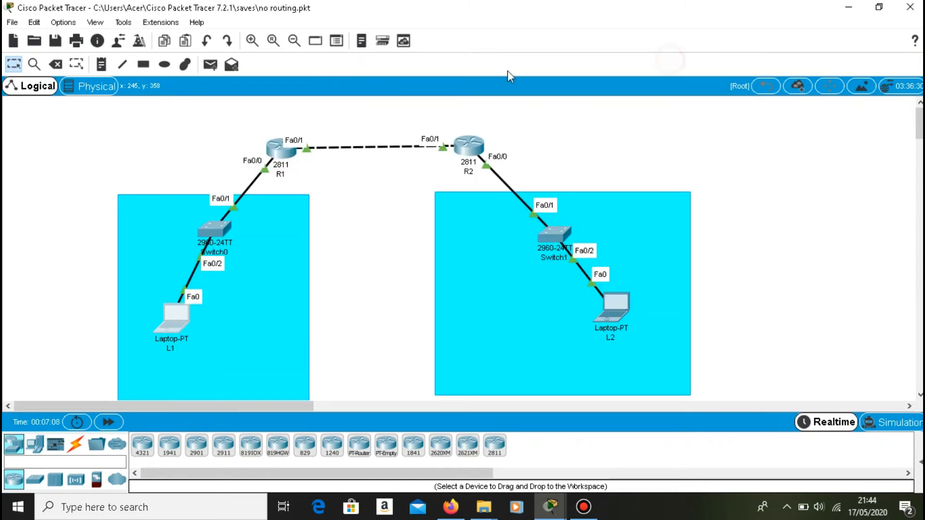
List R1's EIGRP neighbors with sh ip eigrp neighbors and check the neighbor's address.
click(281, 153)
click(331, 351)
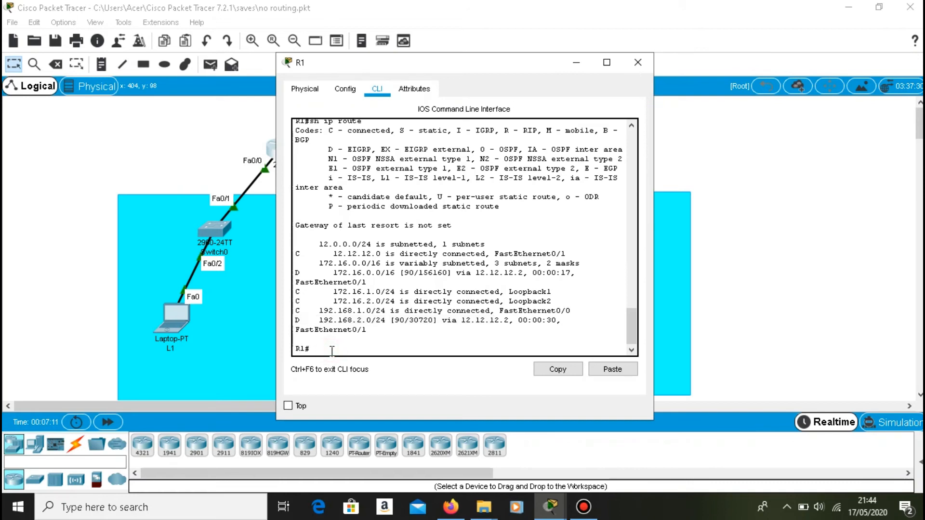
text(sh ip eigrp neigbors)
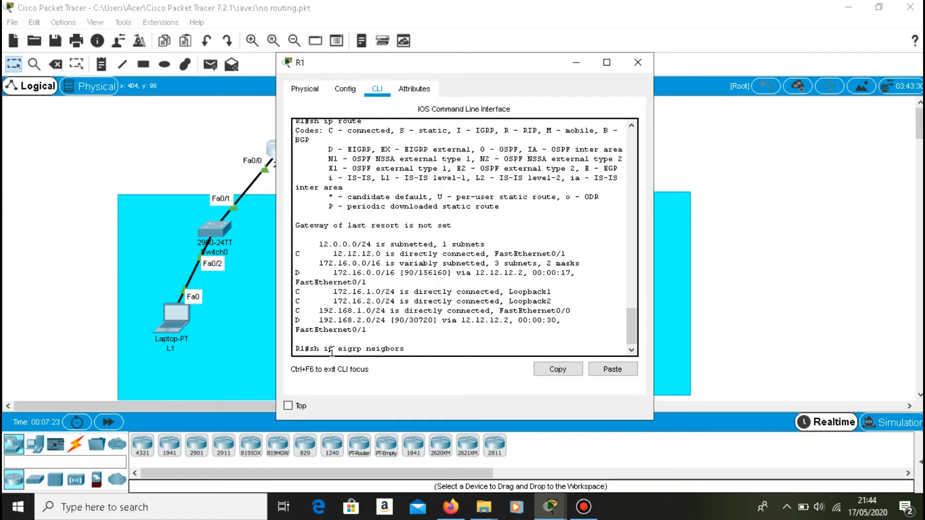
key(Left)
key(Left)
key(Left)
key(Left)
text(h)
key(Return)
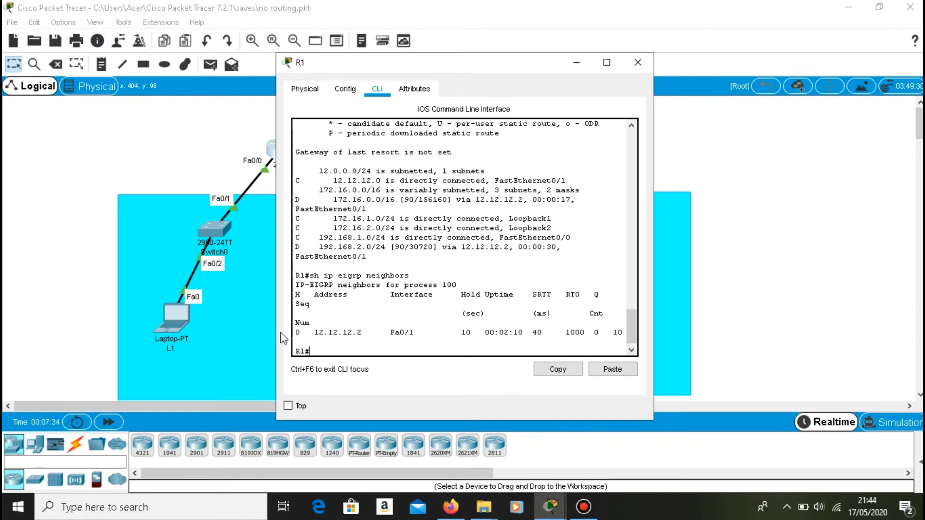
drag(311, 332, 367, 333)
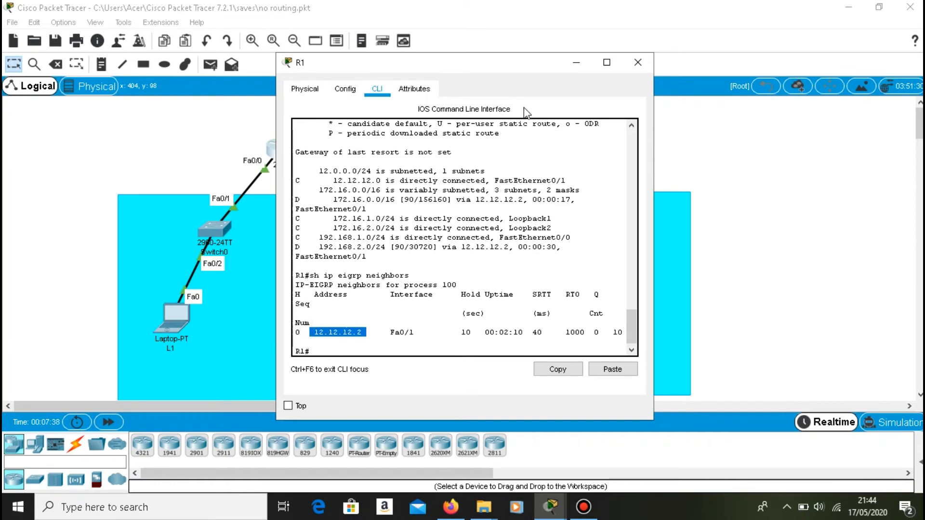
click(577, 62)
List R2's EIGRP neighbors with sh ip eigrp neighbors and check the neighbor's address.
click(466, 143)
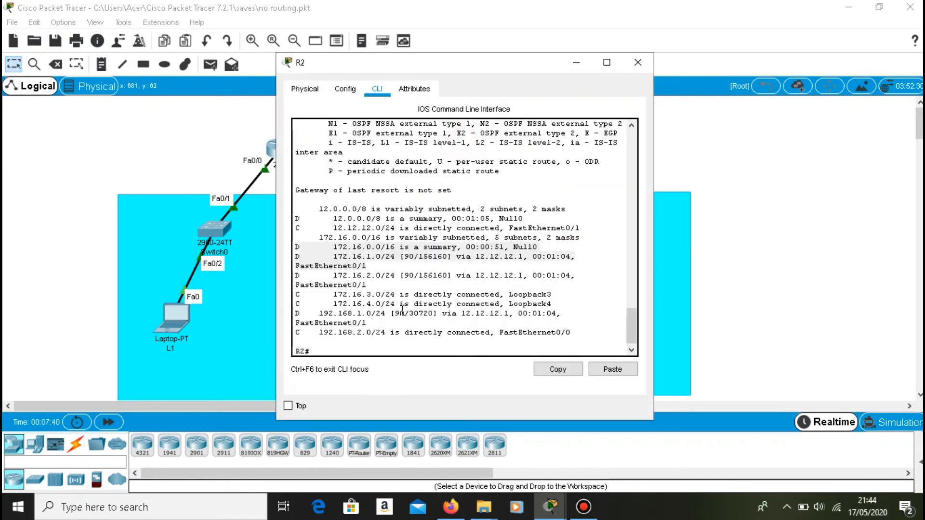
click(361, 347)
text(sh ip route)
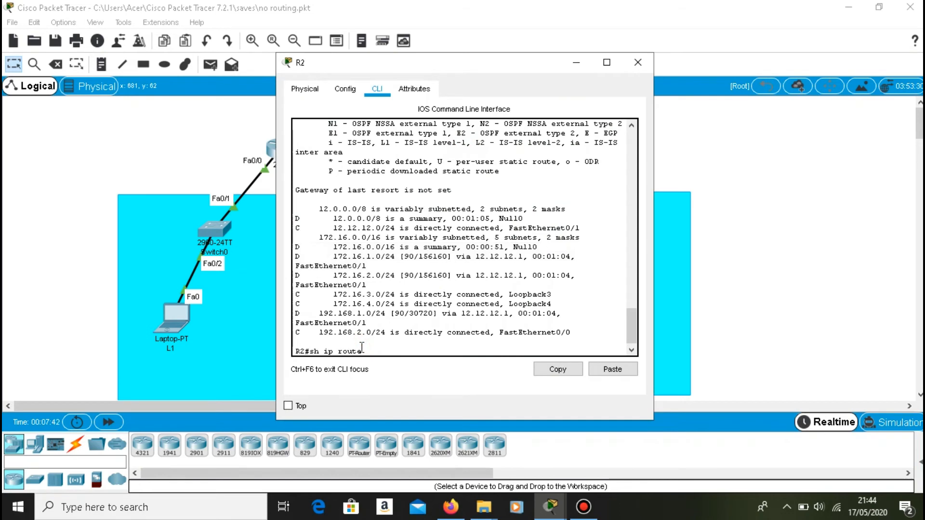
key(BackSpace)
key(BackSpace)
key(BackSpace)
text(eigrp neighbors)
key(Return)
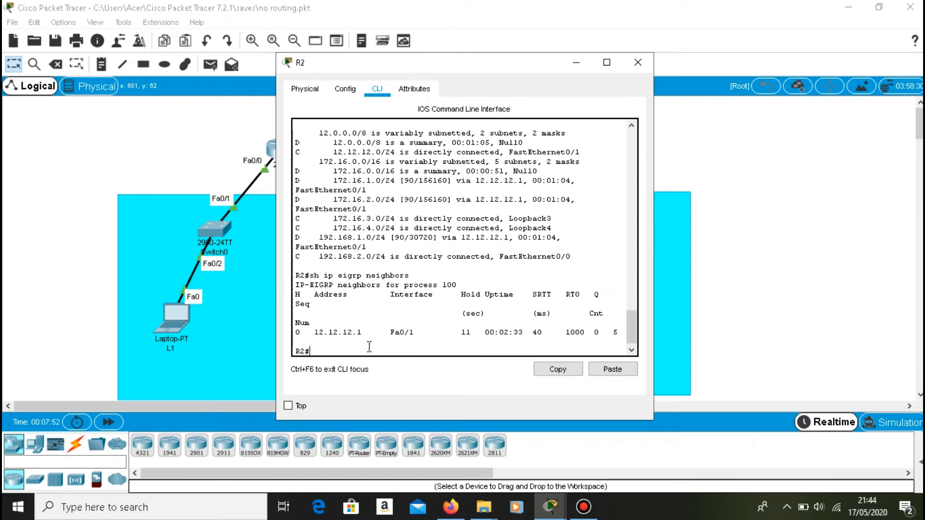
drag(367, 333, 314, 333)
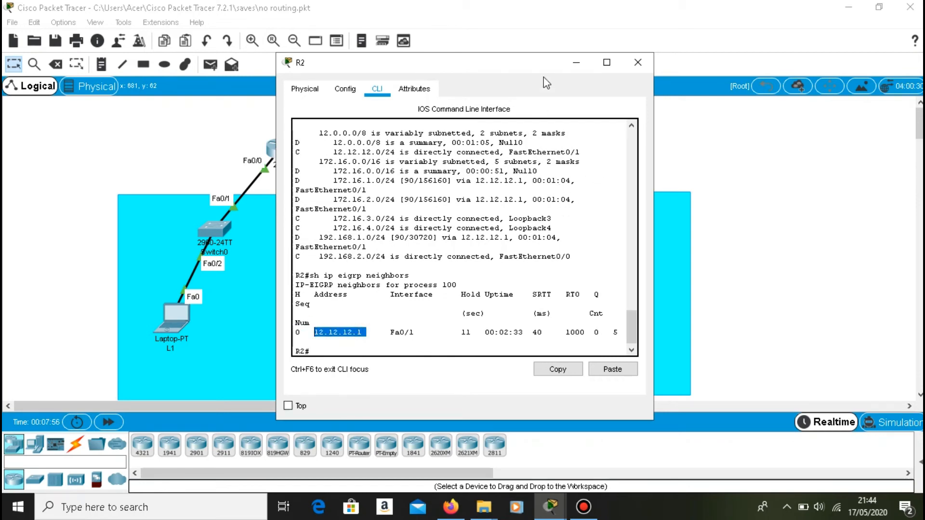
click(575, 64)
Display R1's EIGRP topology table with sh ip eigrp topology and review it.
click(272, 154)
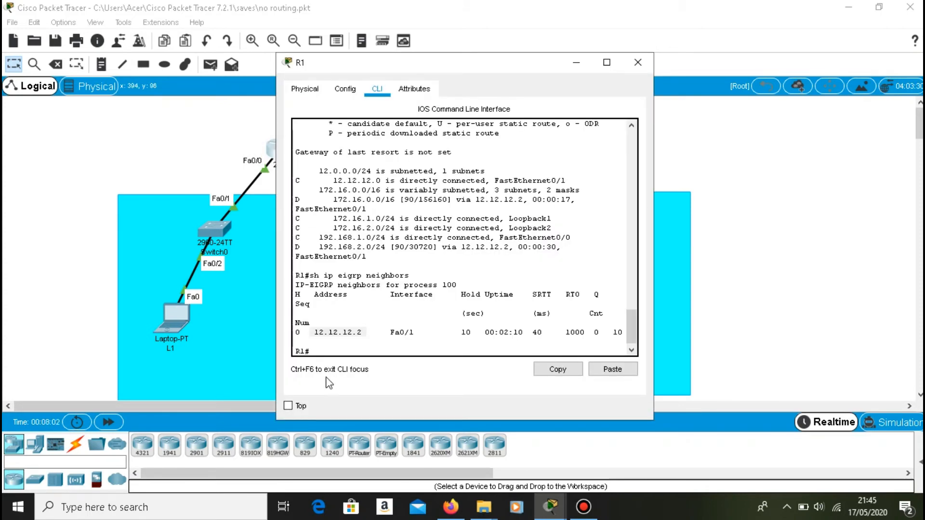
click(338, 347)
key(Up)
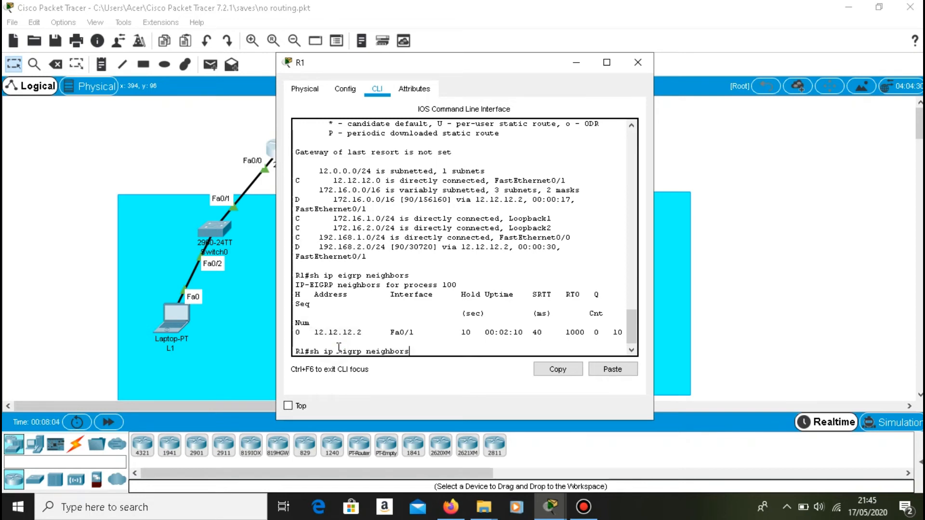
key(BackSpace)
key(BackSpace)
key(BackSpace)
key(BackSpace)
key(BackSpace)
key(BackSpace)
text(topology)
key(Return)
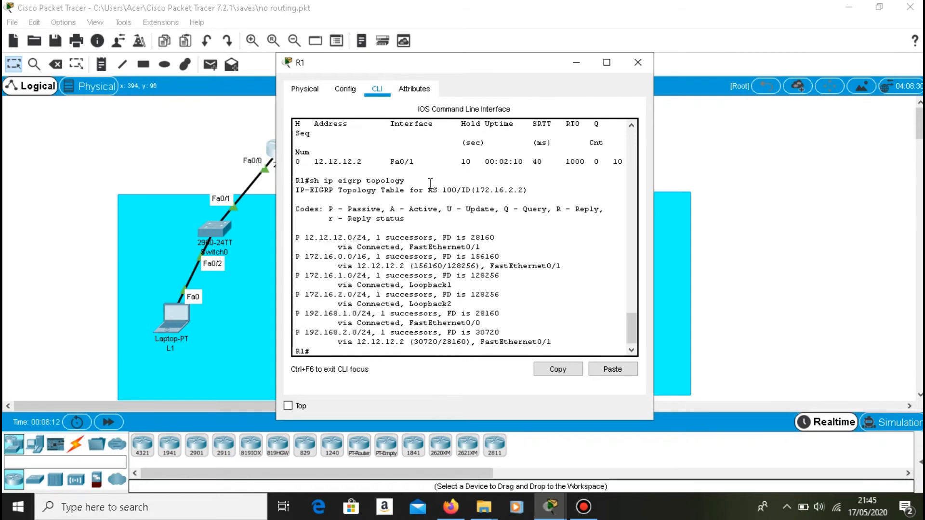
drag(428, 187, 459, 186)
click(576, 62)
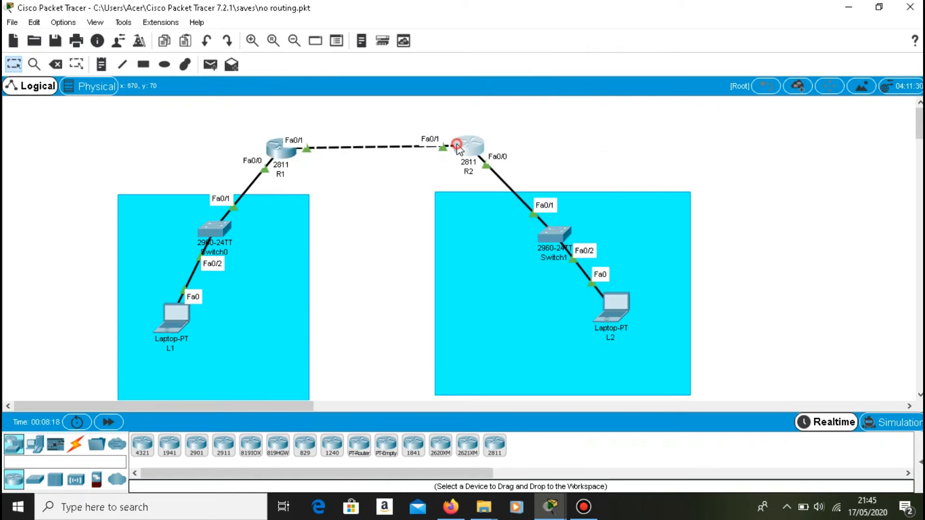
Display R2's EIGRP topology table with sh ip eigrp topology and check its autonomous system number.
click(460, 147)
click(336, 350)
key(Up)
key(BackSpace)
key(BackSpace)
key(BackSpace)
key(BackSpace)
key(BackSpace)
key(BackSpace)
key(BackSpace)
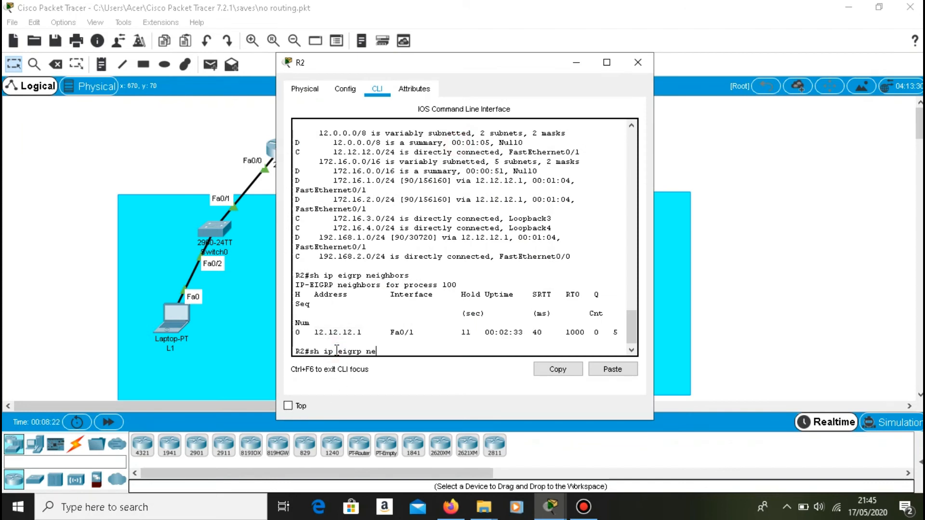
text(topology)
key(Return)
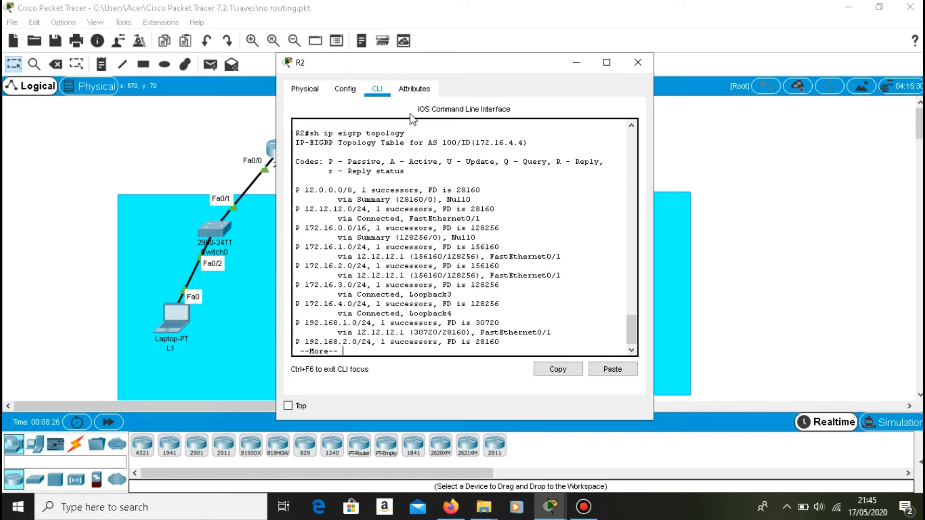
drag(427, 139, 464, 146)
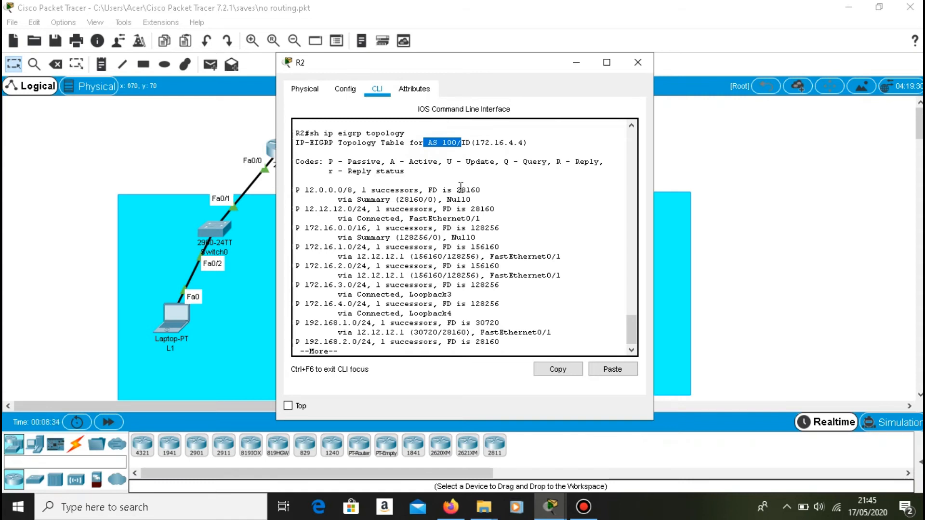
click(568, 57)
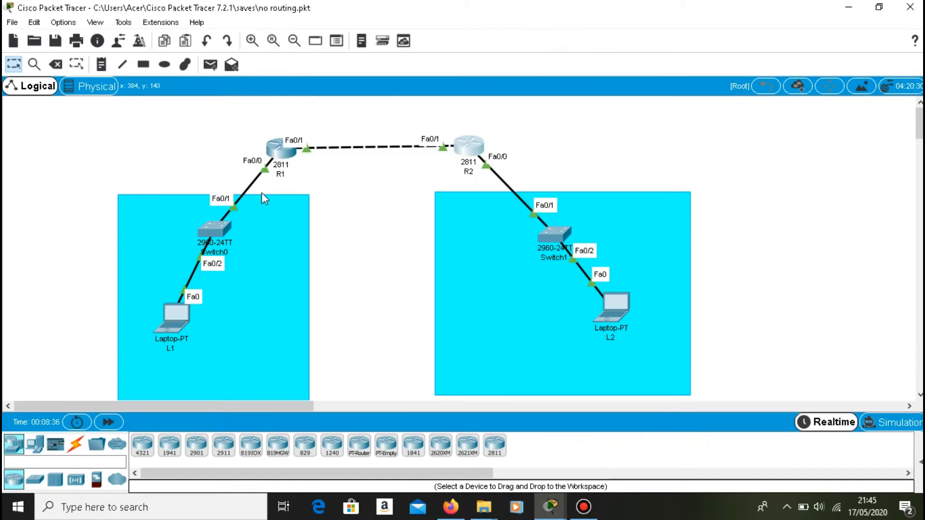
Run sh ip protocols on R1 and examine the routing process, metric weights, advertised networks and administrative distance.
click(280, 148)
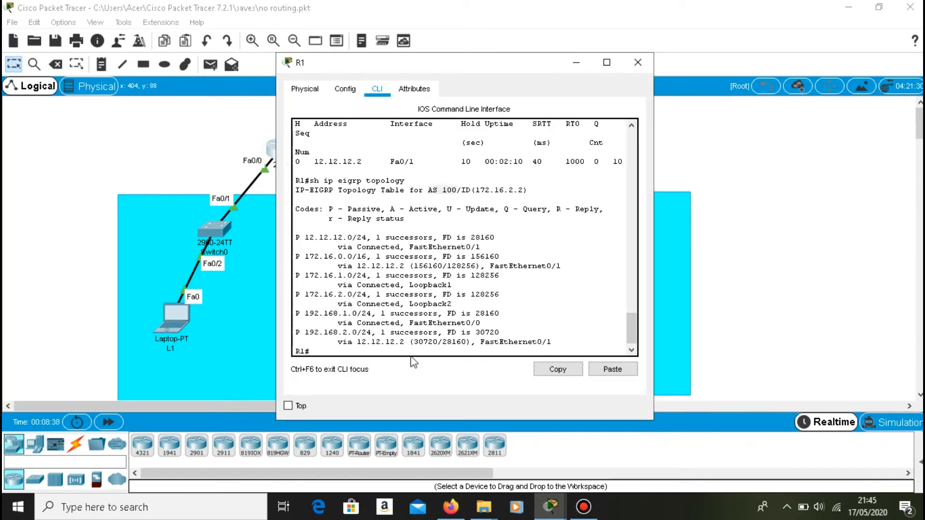
click(358, 352)
key(Up)
key(BackSpace)
key(BackSpace)
key(BackSpace)
key(BackSpace)
key(BackSpace)
key(BackSpace)
key(BackSpace)
key(BackSpace)
key(BackSpace)
key(BackSpace)
key(BackSpace)
key(BackSpace)
key(BackSpace)
text(protocols)
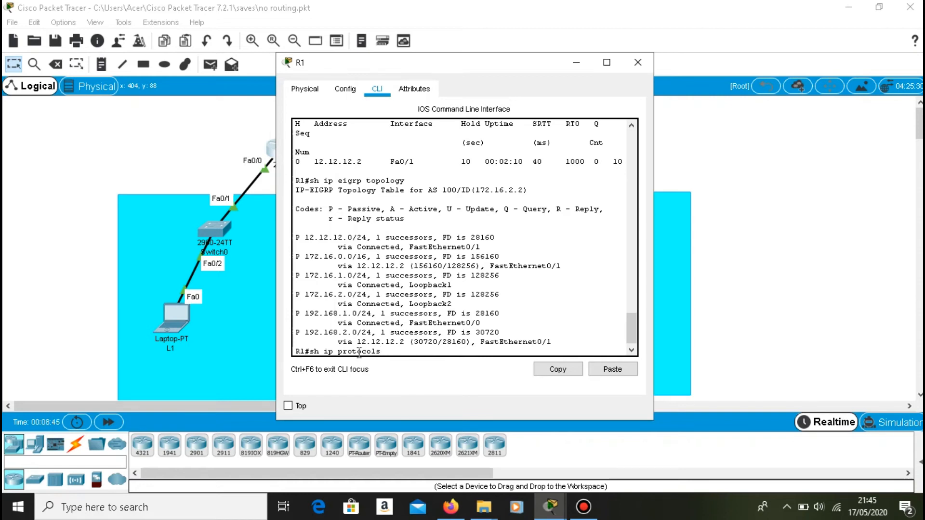
key(Return)
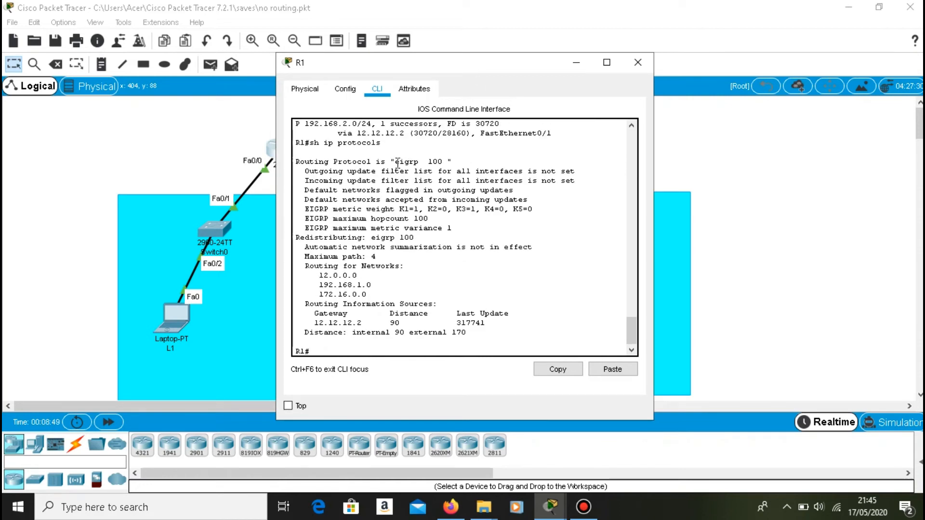
drag(394, 162, 442, 163)
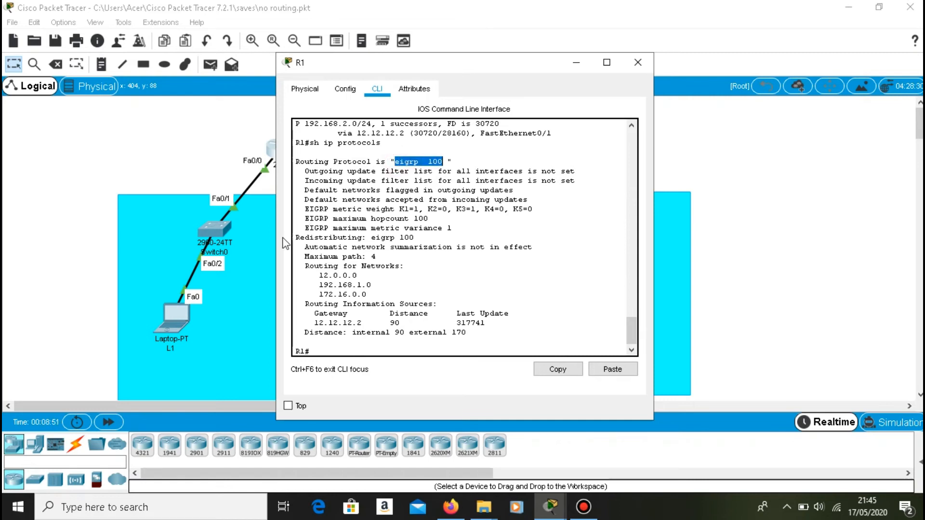
drag(300, 208, 396, 215)
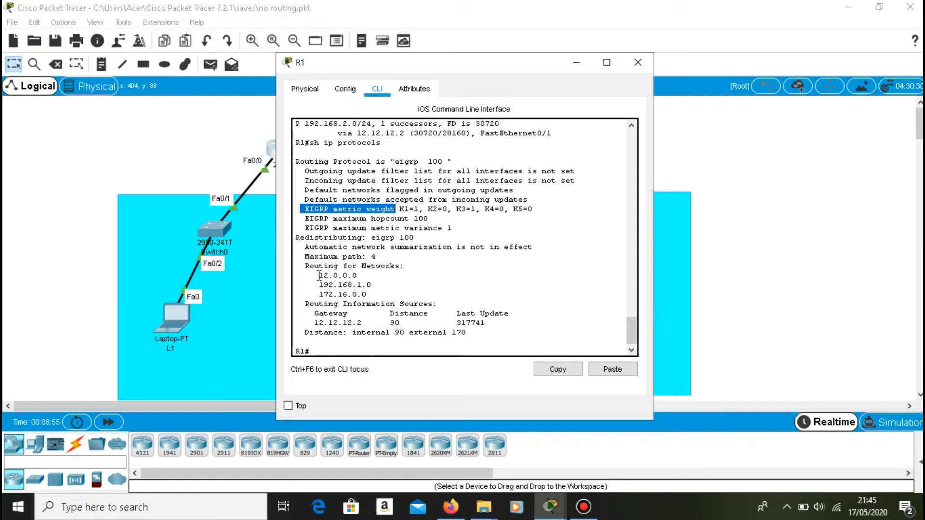
drag(316, 274, 377, 296)
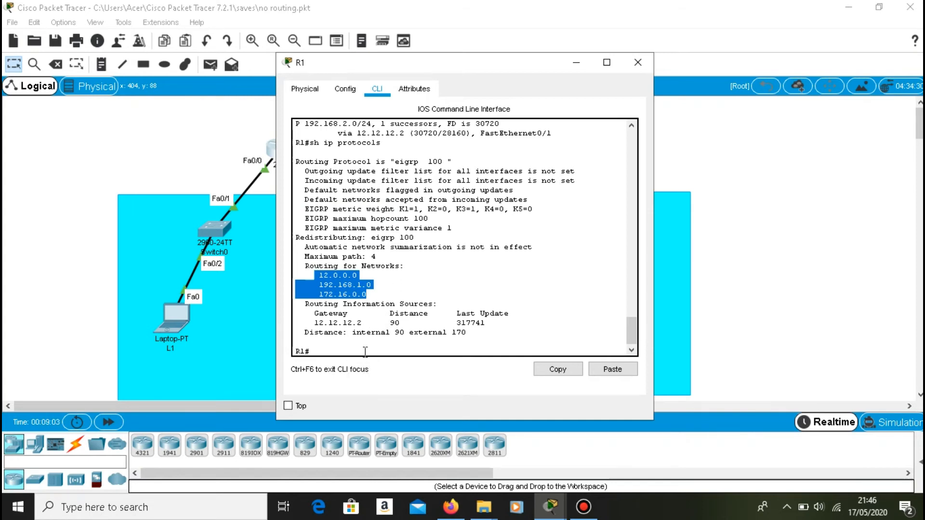
drag(385, 323, 410, 323)
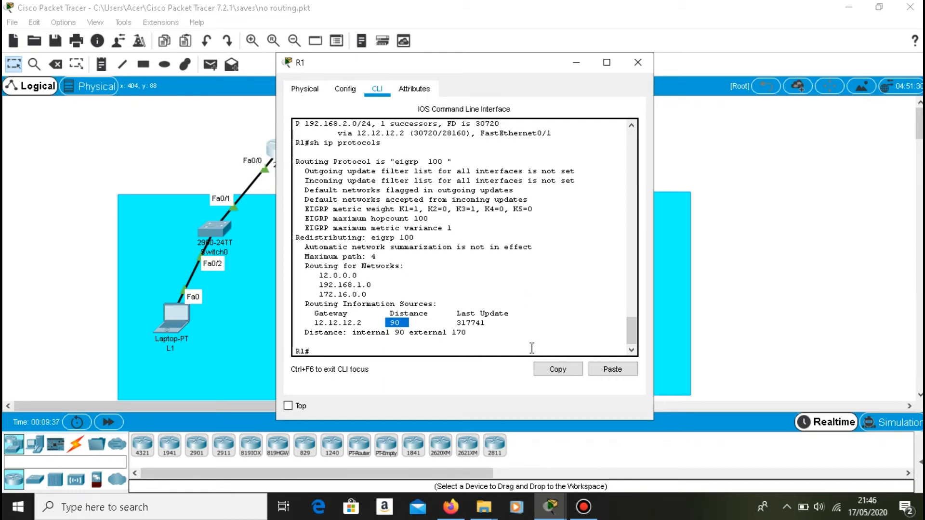
List R1's EIGRP-enabled interfaces with sh ip eigrp interfaces and review them.
click(444, 350)
key(Up)
key(Left)
key(Up)
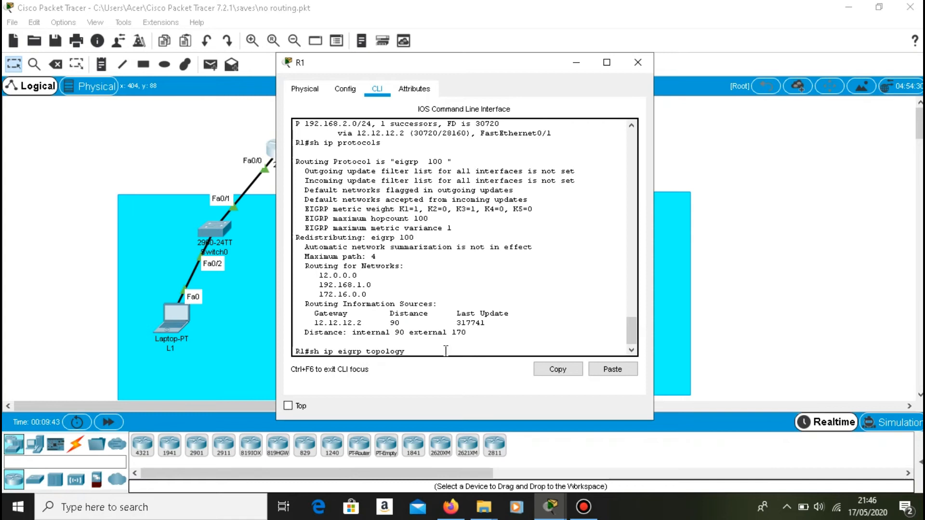
key(Down)
key(BackSpace)
key(BackSpace)
key(BackSpace)
key(BackSpace)
key(BackSpace)
key(BackSpace)
key(BackSpace)
key(BackSpace)
key(BackSpace)
text(eigrp interfaces)
key(Return)
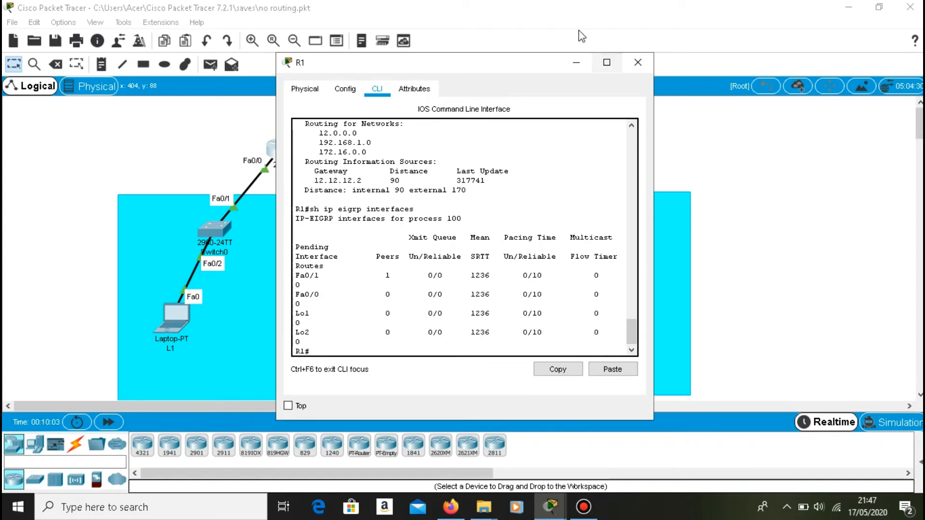
click(577, 67)
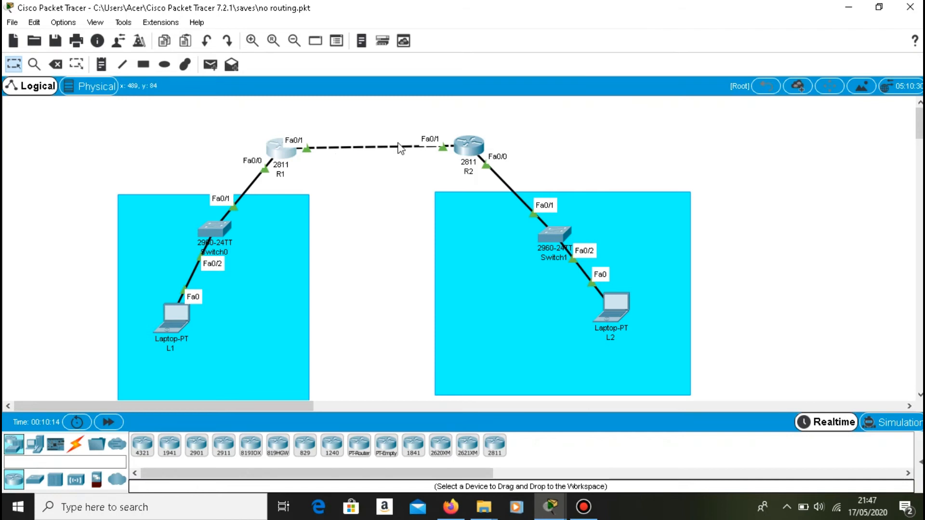
Examine the EIGRP neighbor adjacency message in R2's console history, and page through to the end of its topology table.
click(467, 144)
scroll(523, 259, up, 5)
scroll(523, 259, up, 6)
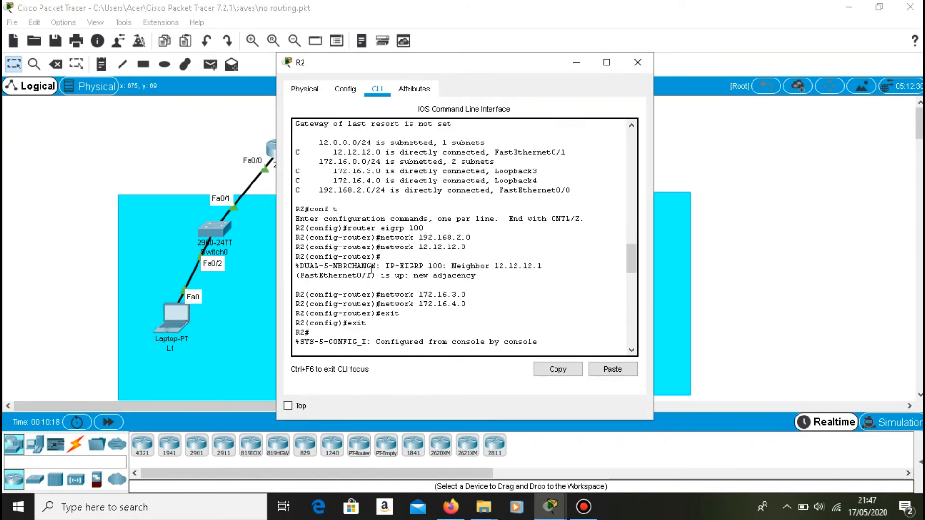
drag(383, 267, 371, 268)
drag(302, 268, 485, 278)
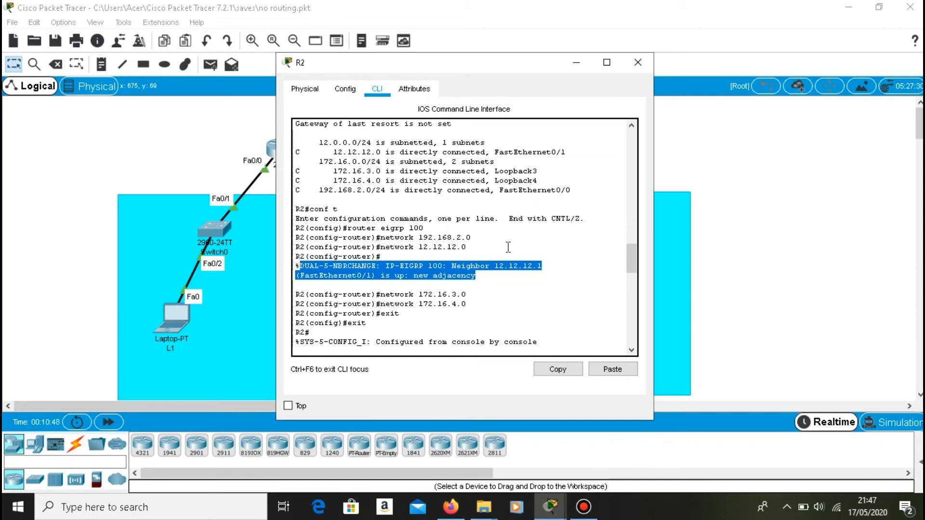
scroll(411, 313, down, 3)
scroll(383, 331, down, 10)
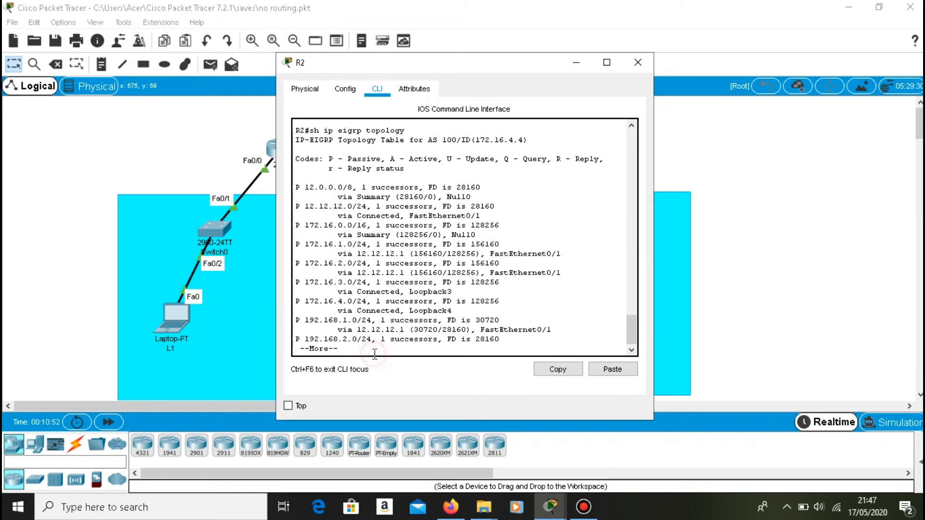
key(space)
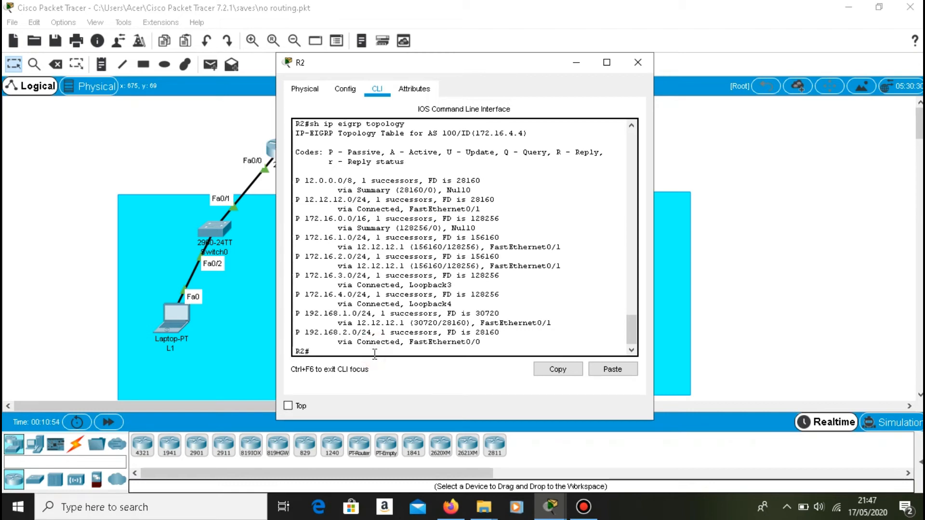
Try to list R2's neighbors with show ip neighbors.
text(show ip neighbors)
key(Return)
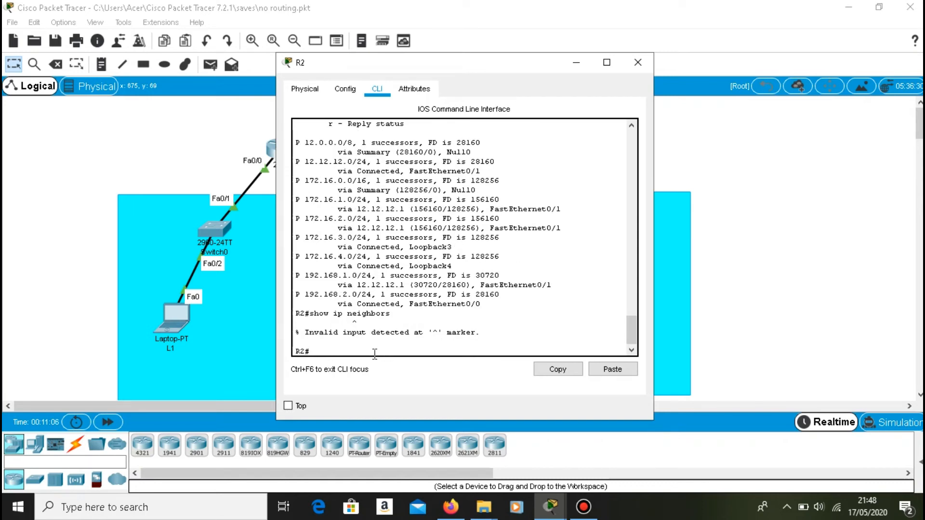
Correct the command to show ip eigrp neighbors and list R2's EIGRP neighbors.
key(Up)
key(Left)
key(Left)
key(Left)
key(Left)
key(Left)
key(Left)
key(Left)
key(Left)
text(eigrp)
key(Return)
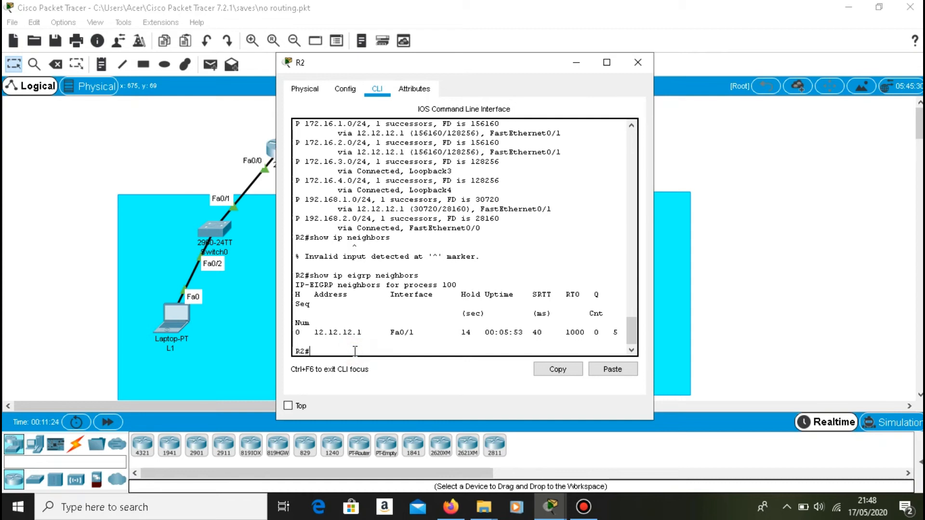
Turn on EIGRP packet debugging on R2 with debug eigrp packets and watch the hello packets.
text(debug eigrp packets)
key(Return)
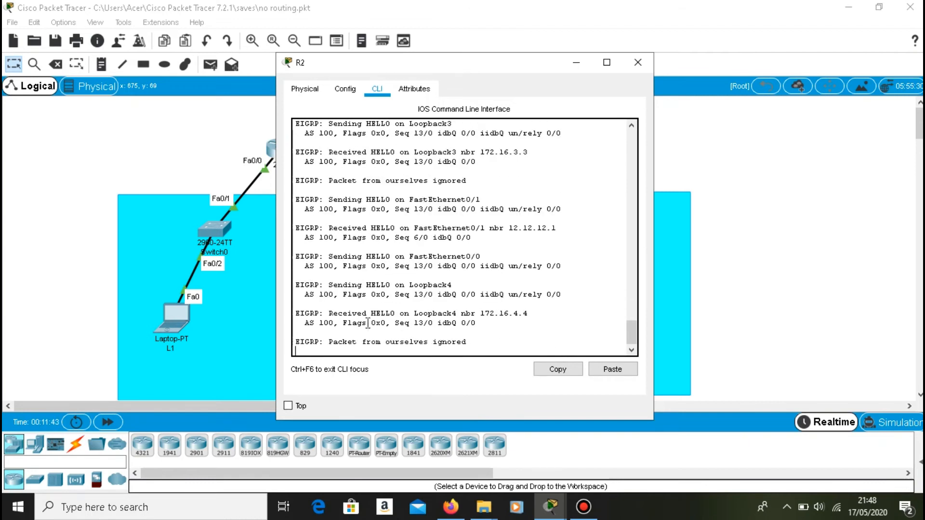
click(576, 63)
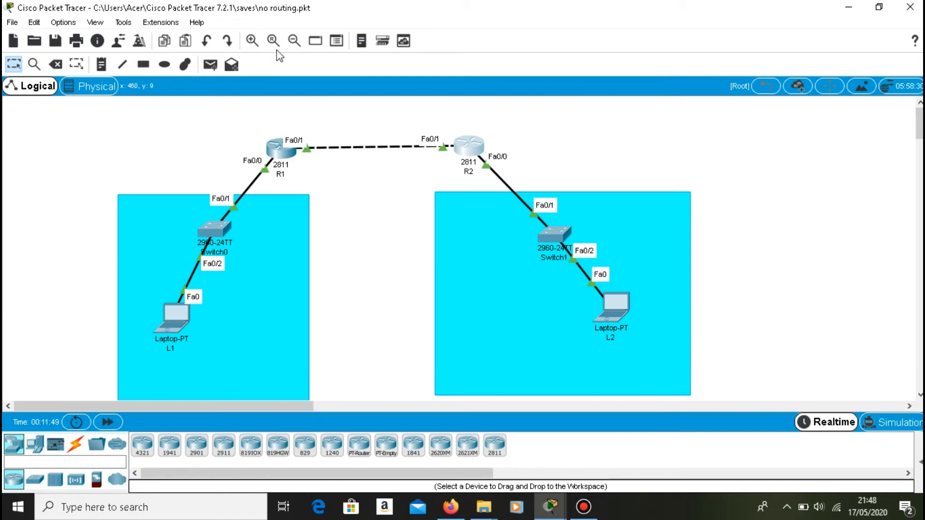
Enter global configuration mode on R1 with config, accepting the default terminal source.
click(279, 145)
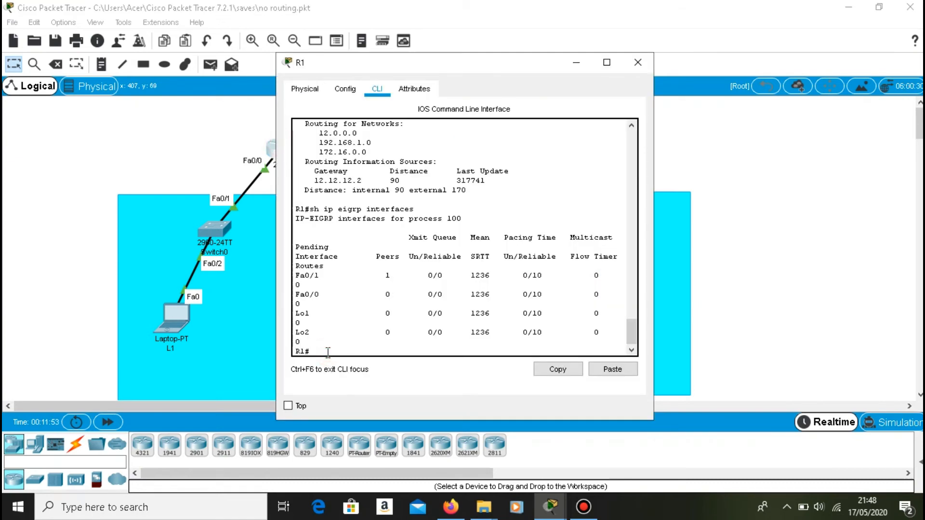
text(router e)
key(BackSpace)
key(BackSpace)
key(BackSpace)
key(BackSpace)
key(BackSpace)
key(BackSpace)
key(BackSpace)
key(BackSpace)
text(config)
key(Return)
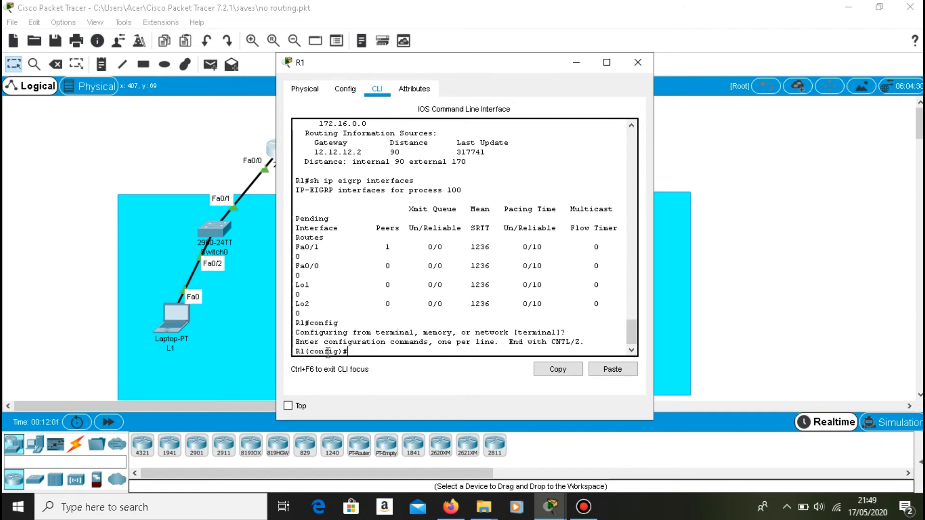
Make fa0/0 a passive interface under router eigrp 100 on R1 with passive-interface fa0/0.
text(router eigrp 100)
key(Return)
text(passive)
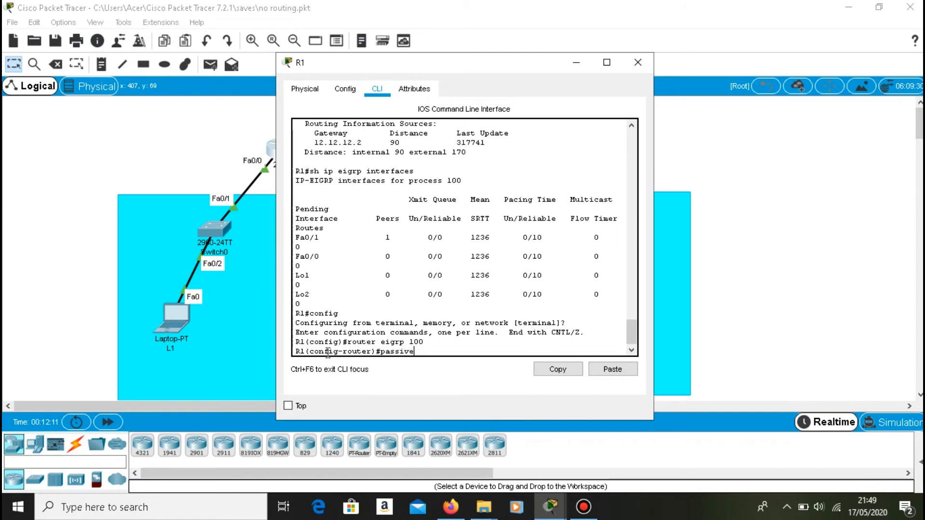
text(interfaces)
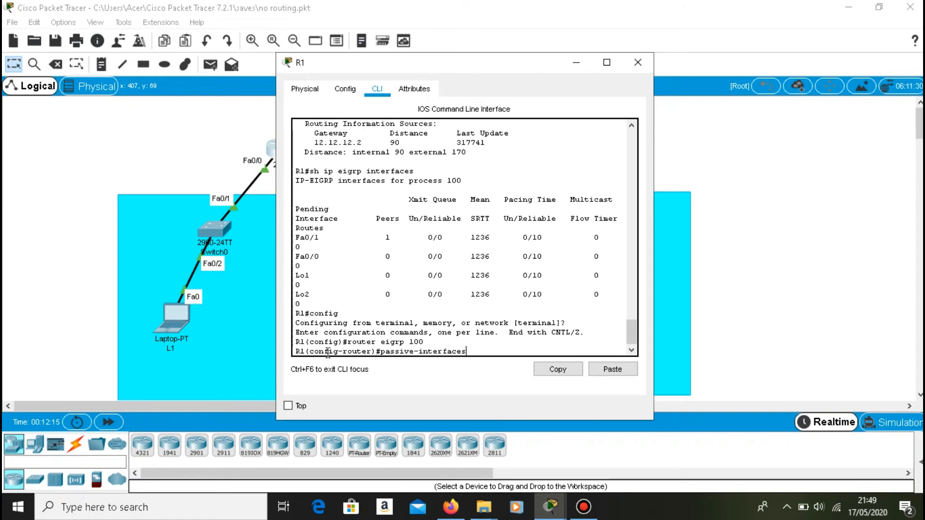
key(BackSpace)
text(fa0/0)
key(Return)
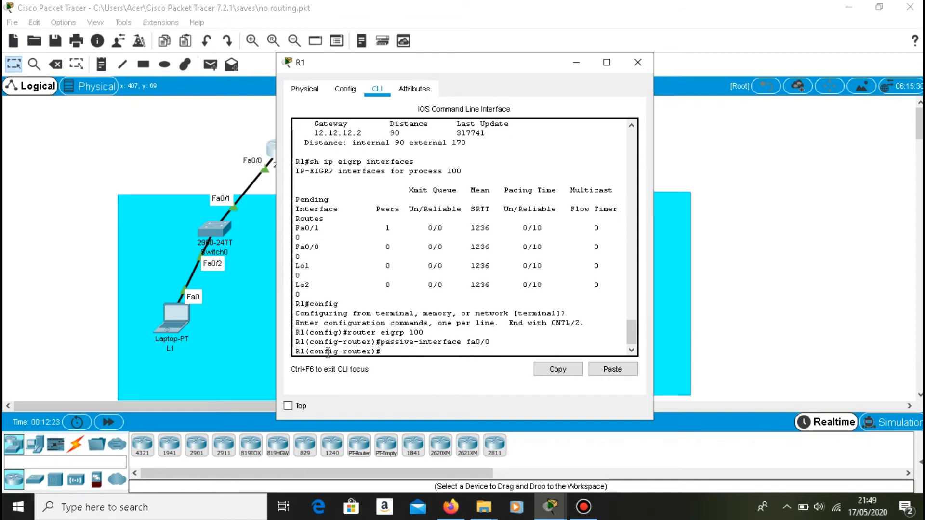
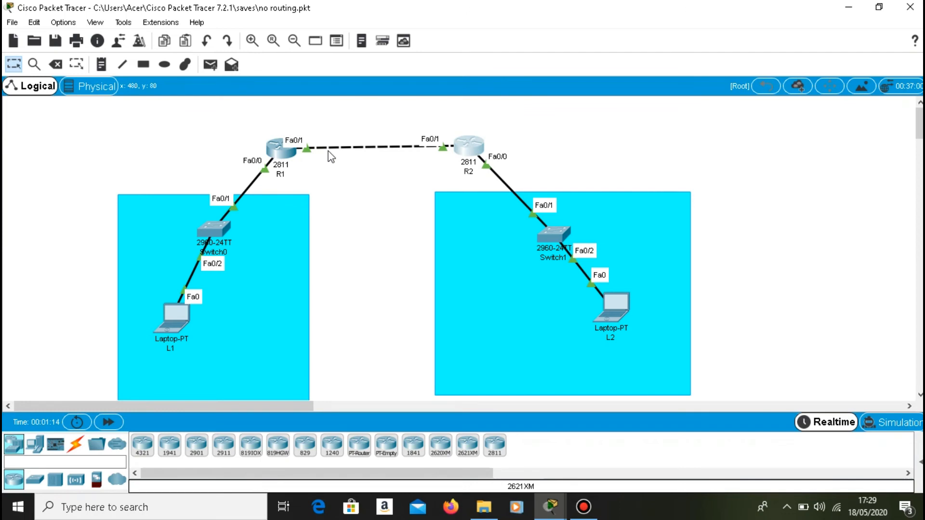
Show the routing tables of R1 and R2 with sh ip route.
click(282, 153)
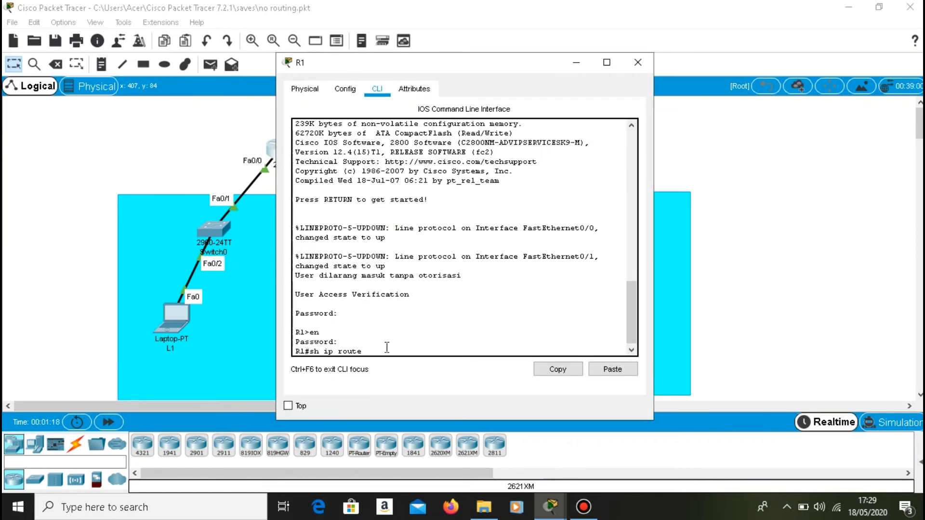
key(Return)
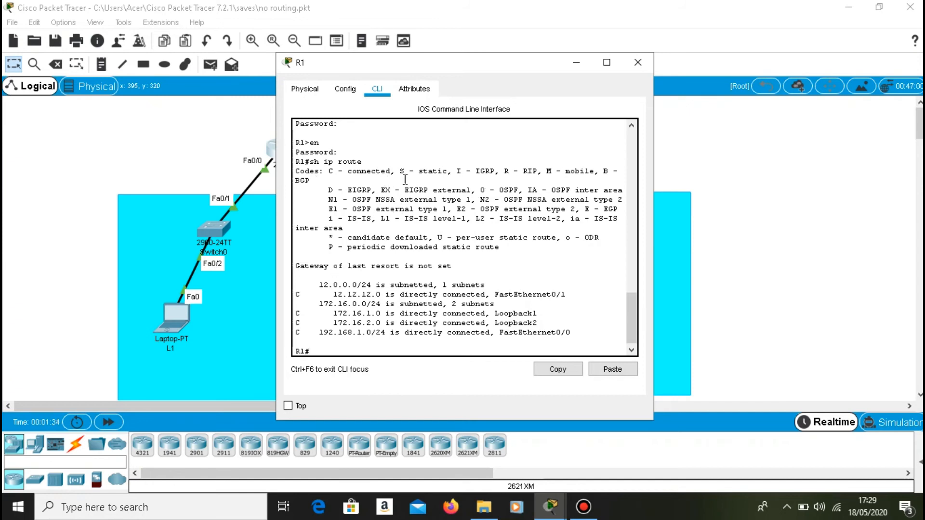
click(576, 63)
click(468, 143)
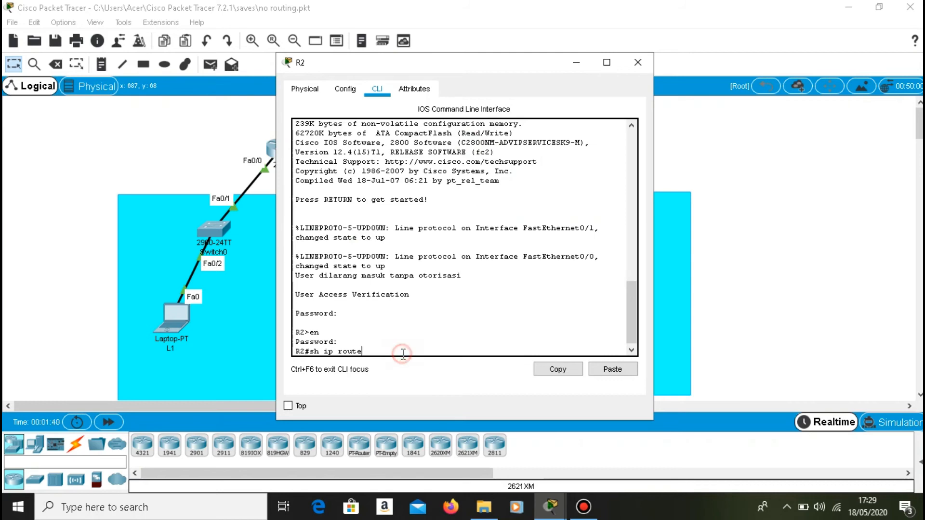
key(Return)
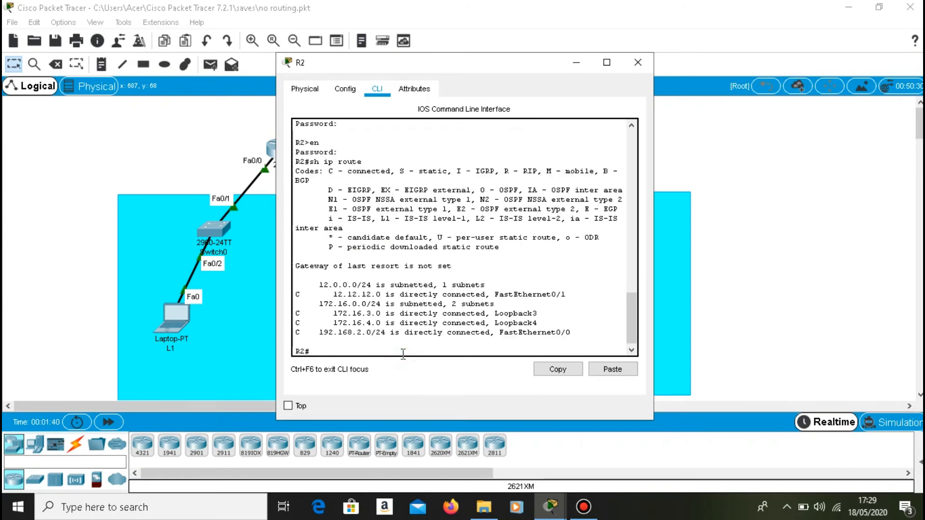
click(574, 65)
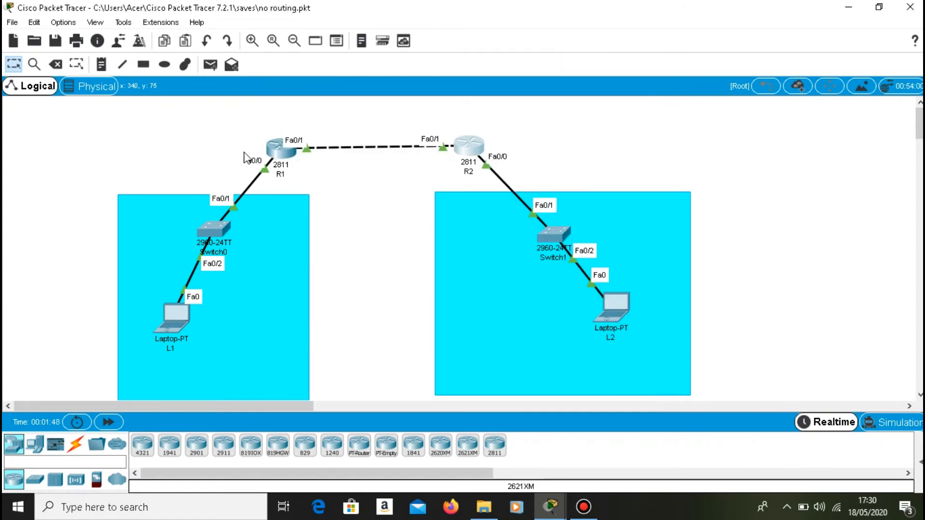
Enter global configuration mode on R1 and start OSPF process 1 with router ospf 1.
click(273, 162)
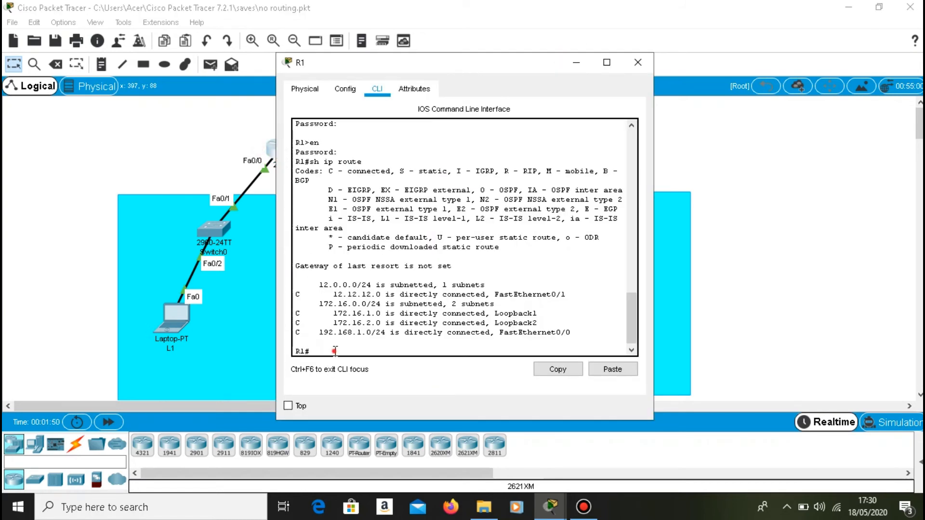
text(config)
key(Return)
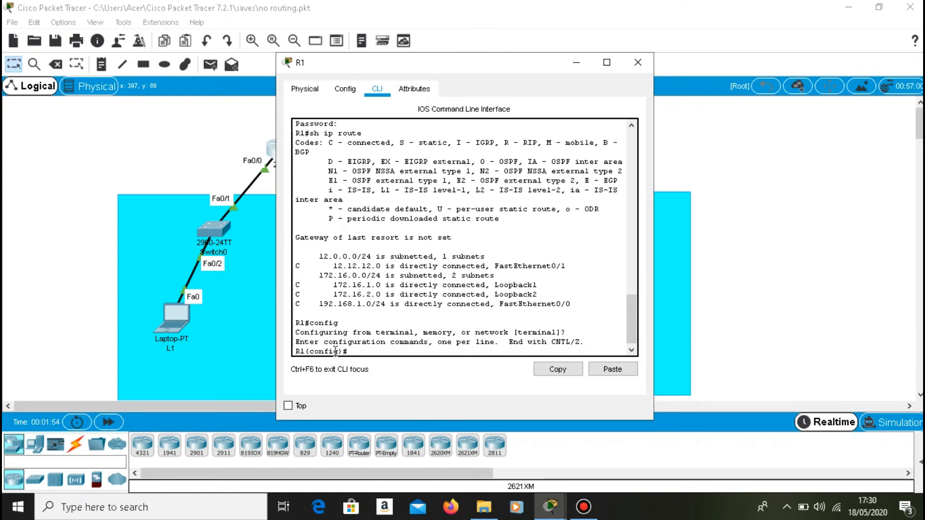
text(router ospf 1)
key(Return)
Advertise the link network on R1 with network 12.12.12.0 0.0.0.255 area 0.
text(network 12.12.12)
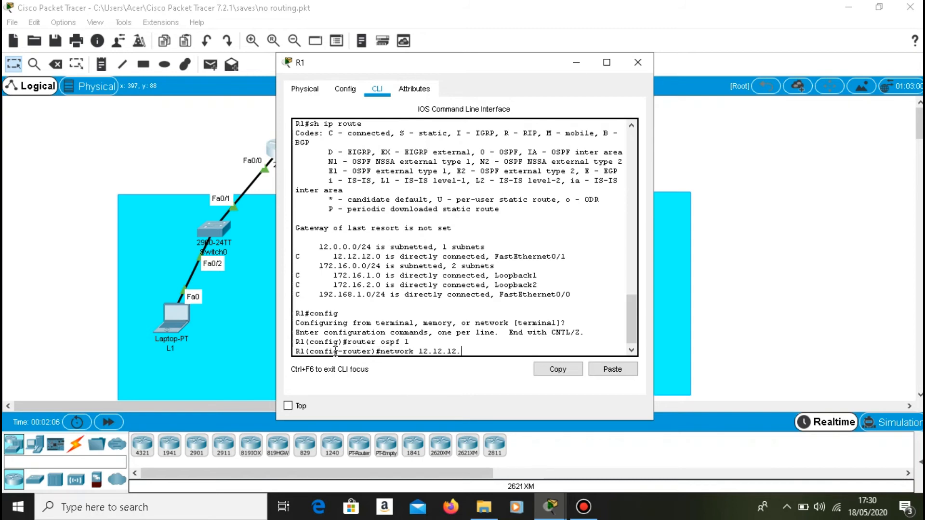
text(.0 0.0.0.255 area 0)
key(Return)
Advertise R1's loopback networks 172.16.1.0 and 172.16.2.0 with wildcard 0.0.0.255 in OSPF area 0.
key(Up)
key(Left)
key(Left)
key(Left)
key(Left)
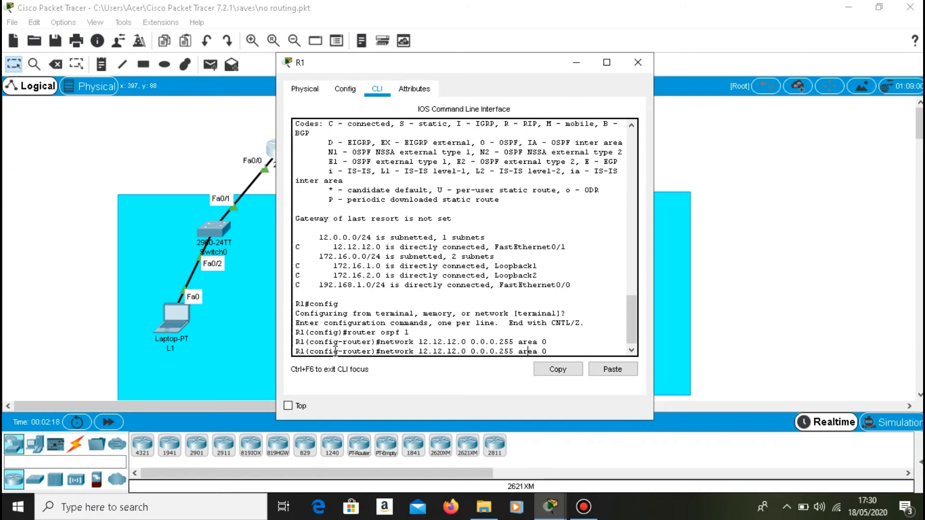
key(Left)
key(Left)
key(Left)
key(Left)
key(Left)
key(Left)
key(Left)
text(72.1)
key(Delete)
key(Delete)
key(Delete)
key(Delete)
text(6)
key(Right)
key(Delete)
key(BackSpace)
text(1)
key(Return)
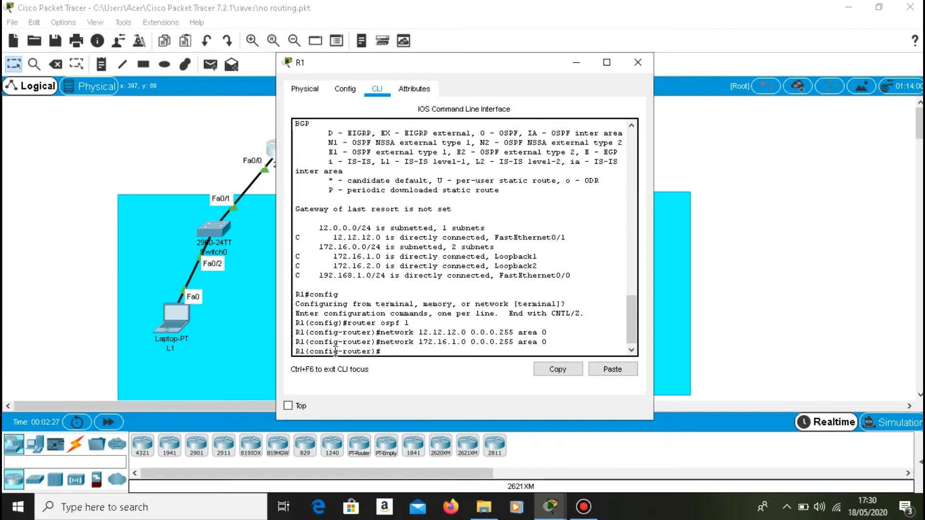
key(Up)
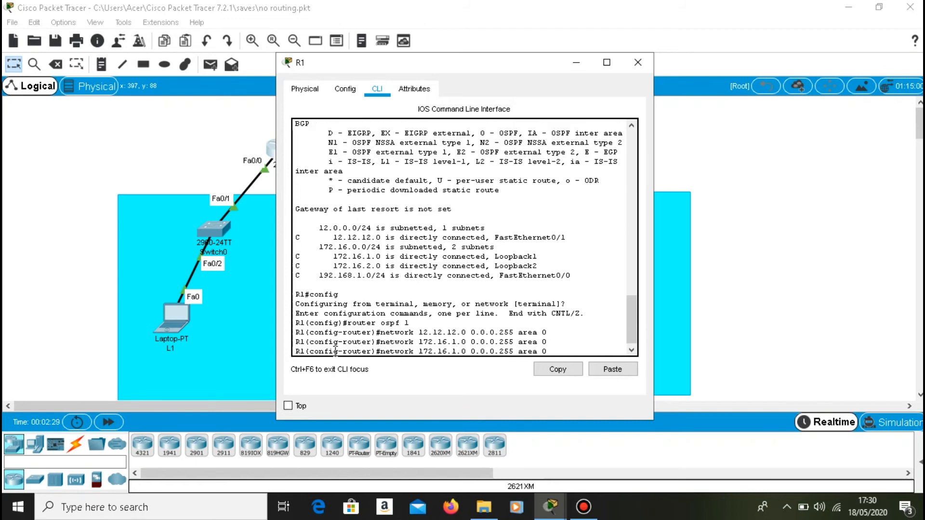
key(Return)
Advertise R1's LAN in OSPF with network 192.168.1.0 0.0.0.255 area 0.
key(Up)
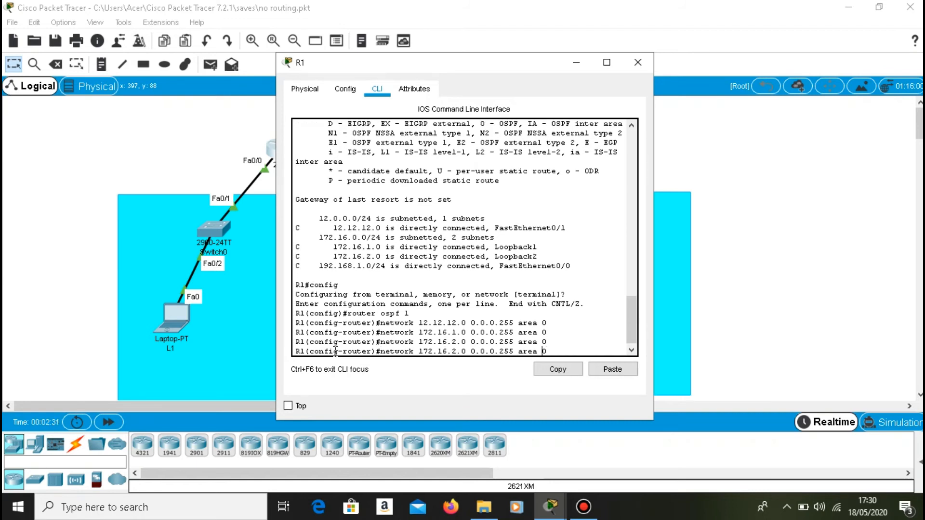
key(Left)
key(Left)
key(Left)
key(Left)
key(Left)
key(Left)
key(Left)
key(Left)
key(BackSpace)
text(9)
key(Right)
key(Right)
text(8)
key(BackSpace)
text(1)
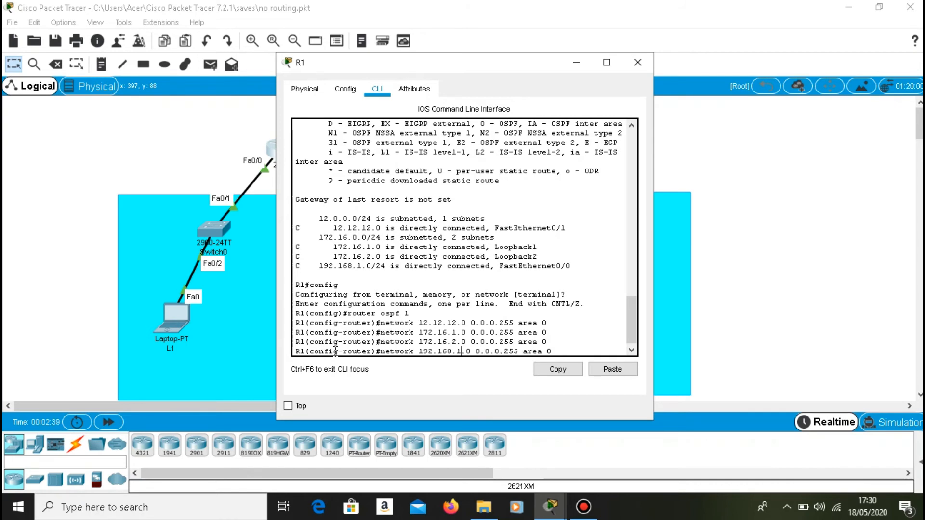
key(Return)
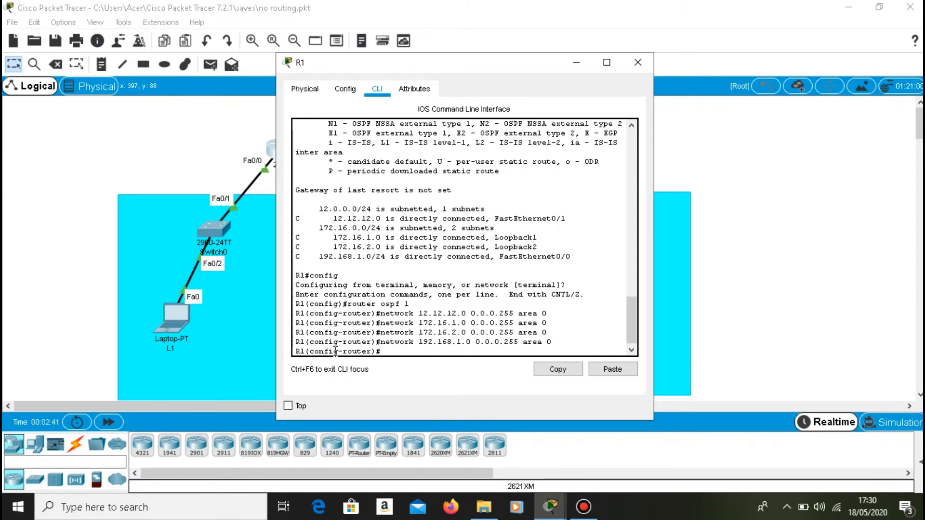
Enter global configuration mode on R2 and start OSPF process 1 with router ospf 1.
click(570, 71)
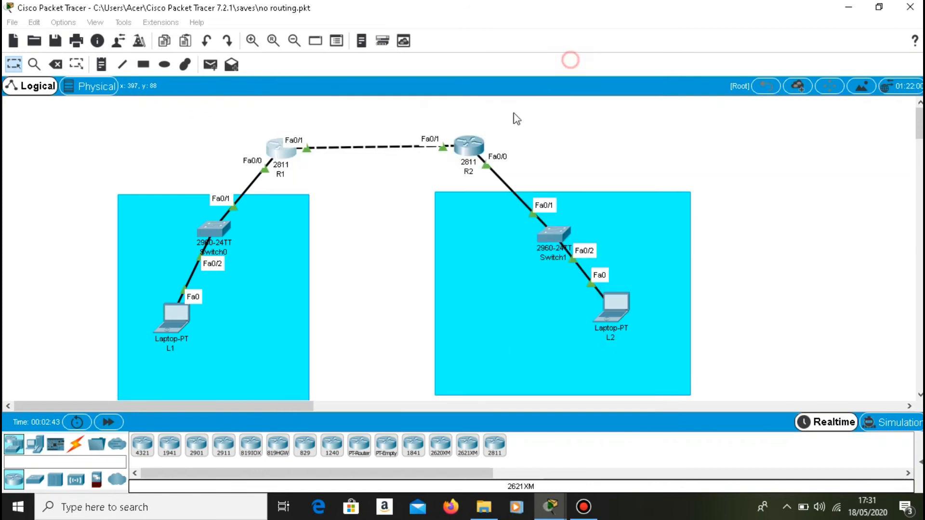
click(468, 149)
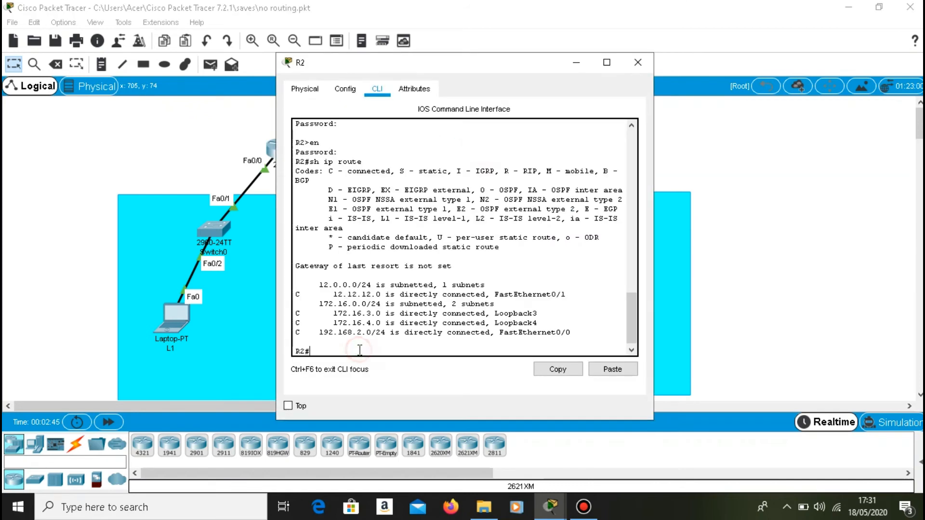
text(config)
key(Return)
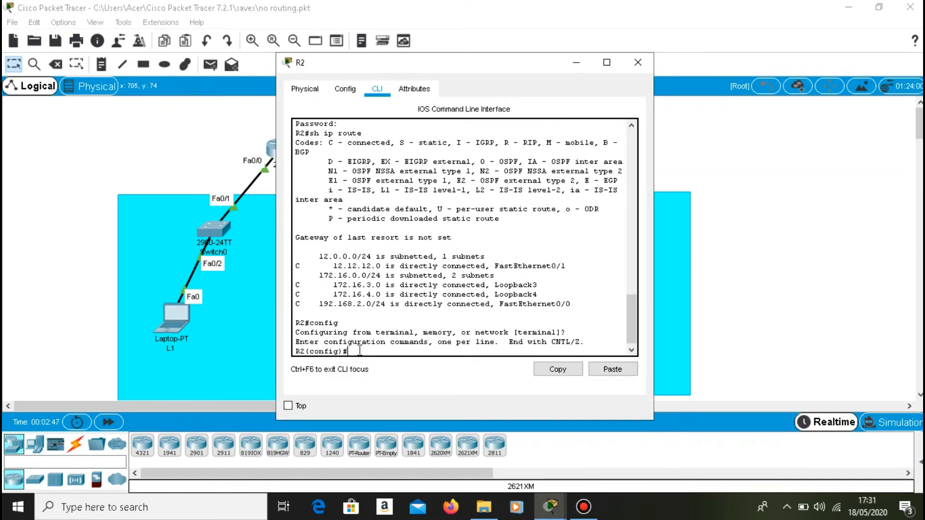
text(router ospf 1)
key(Return)
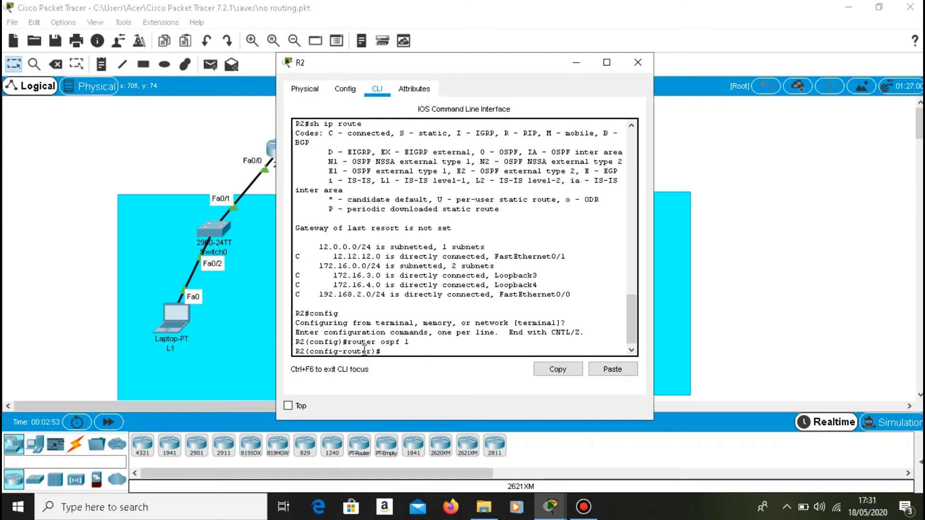
Advertise the link network on R2 with network 12.12.12.0 0.0.0.255 area 0.
text(network 12.12.12.0 0.0.0.)
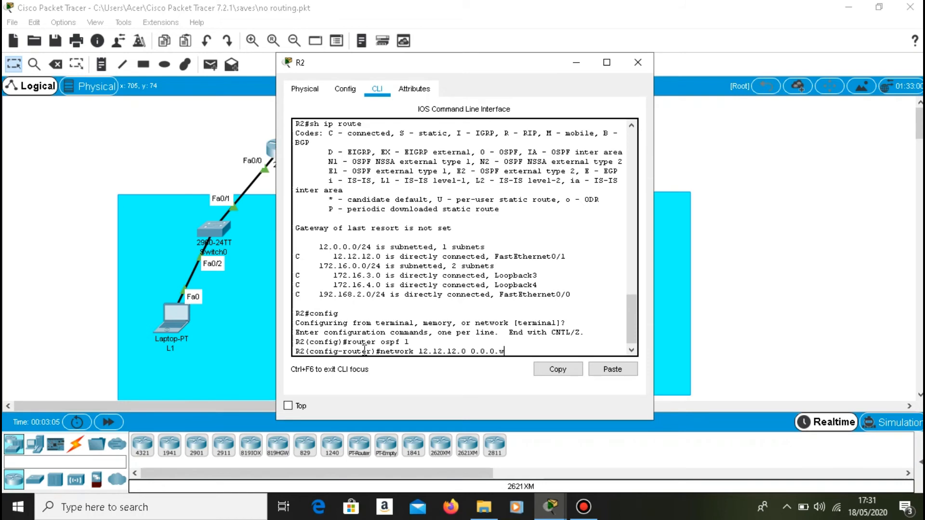
text(255 area 0)
key(Return)
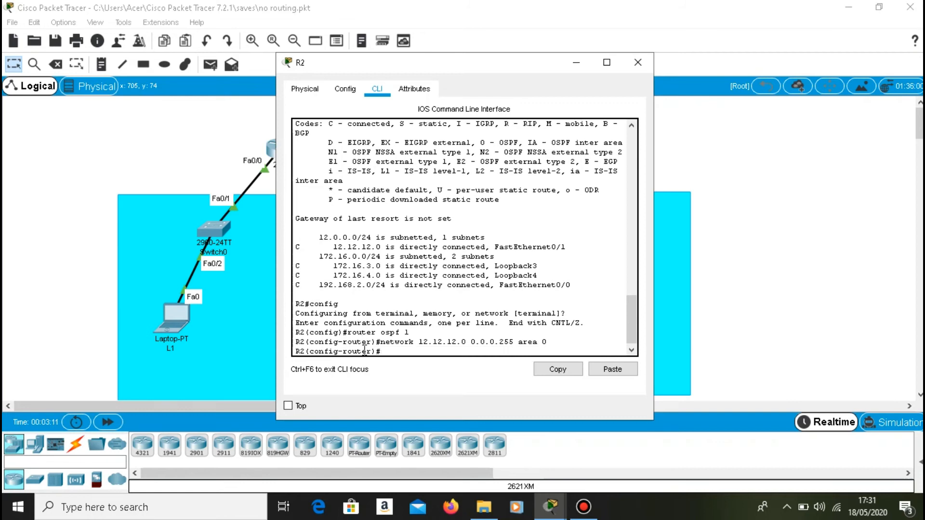
Reuse the last network command on R2 to add network 172.16.2.0 0.0.0.255 area 0.
key(Up)
key(Up)
key(Down)
key(Left)
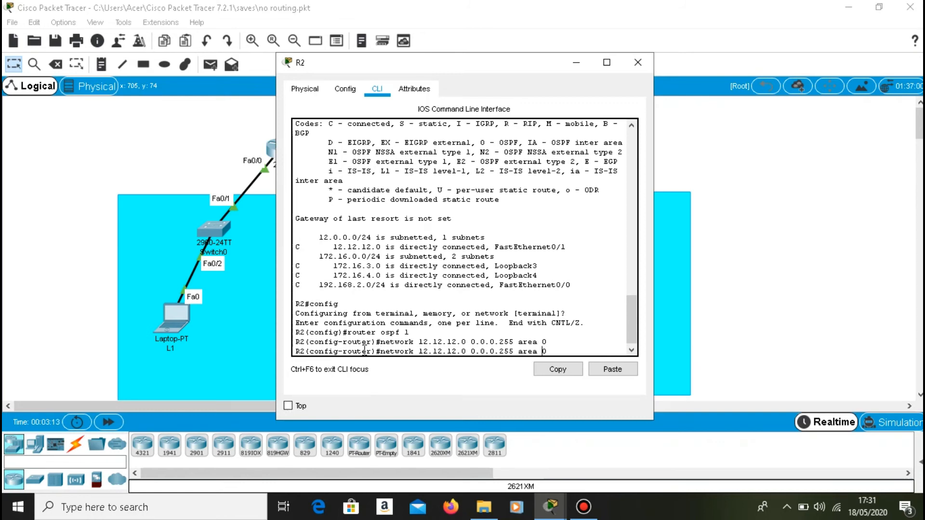
key(Left)
key(Left)
key(Left)
key(Left)
key(Left)
key(Left)
key(Left)
key(Left)
key(Left)
key(Left)
key(Left)
key(Left)
key(Left)
key(Left)
key(Left)
key(Left)
key(Left)
key(Left)
key(Left)
key(Left)
text(7)
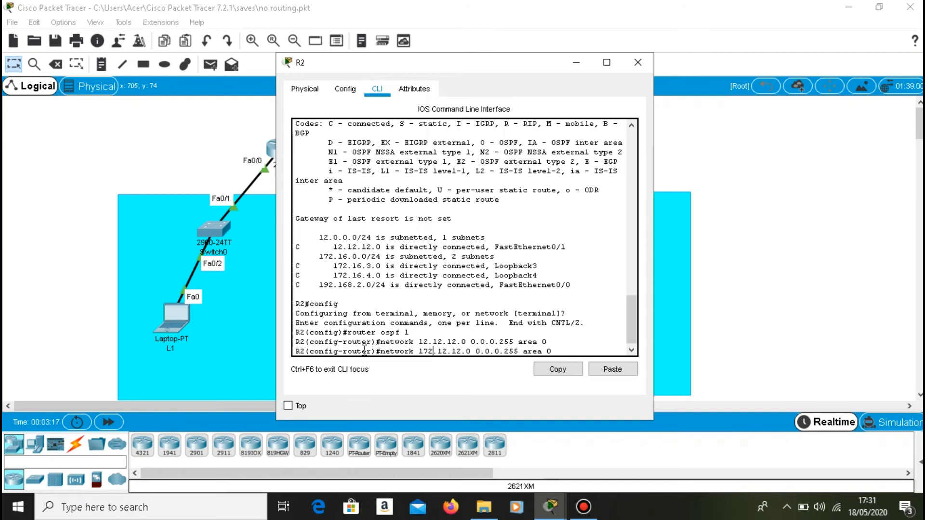
key(BackSpace)
text(6)
key(Right)
key(Right)
key(BackSpace)
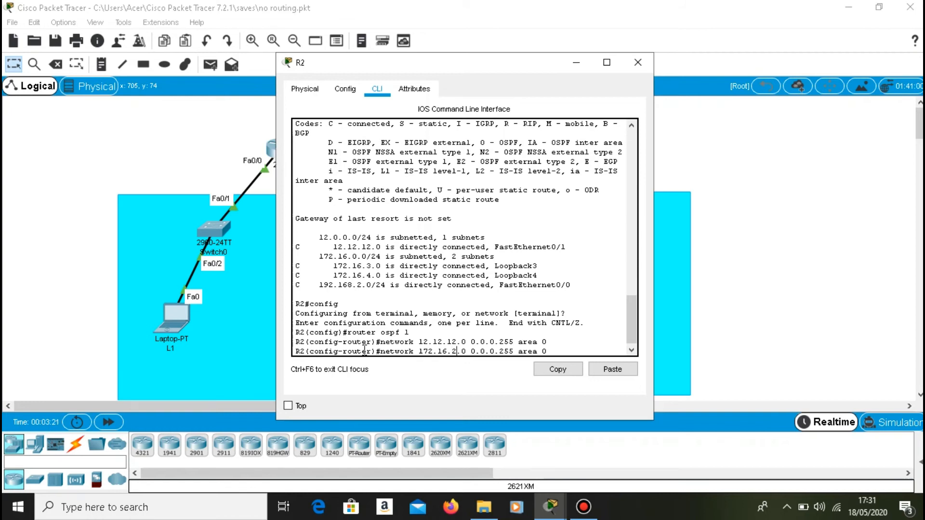
key(Return)
key(Return)
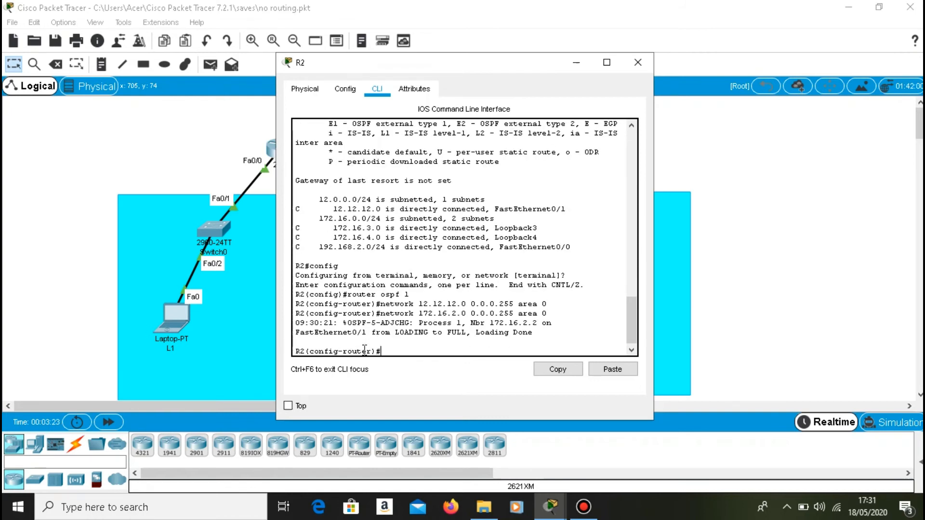
Advertise R2's Loopback3 network in OSPF with network 172.16.3.0 0.0.0.255 area 0.
key(Up)
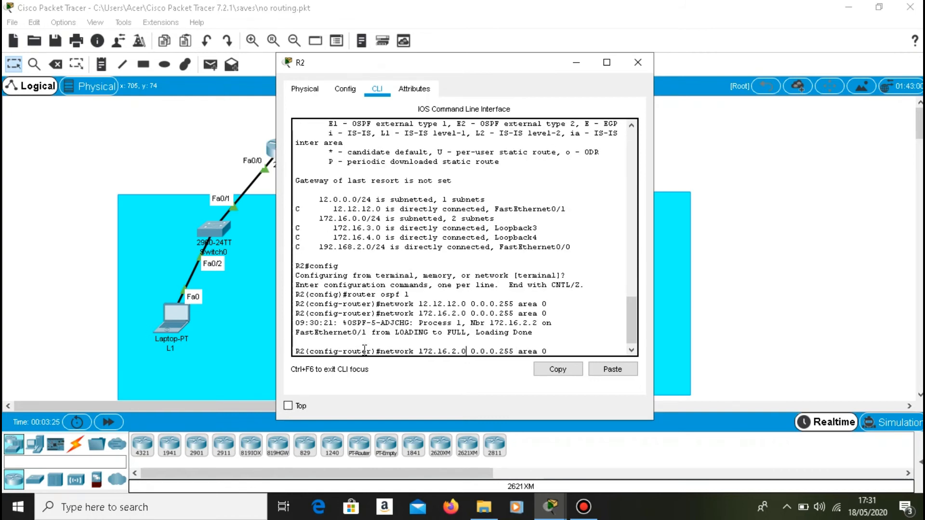
key(BackSpace)
text(3)
key(Return)
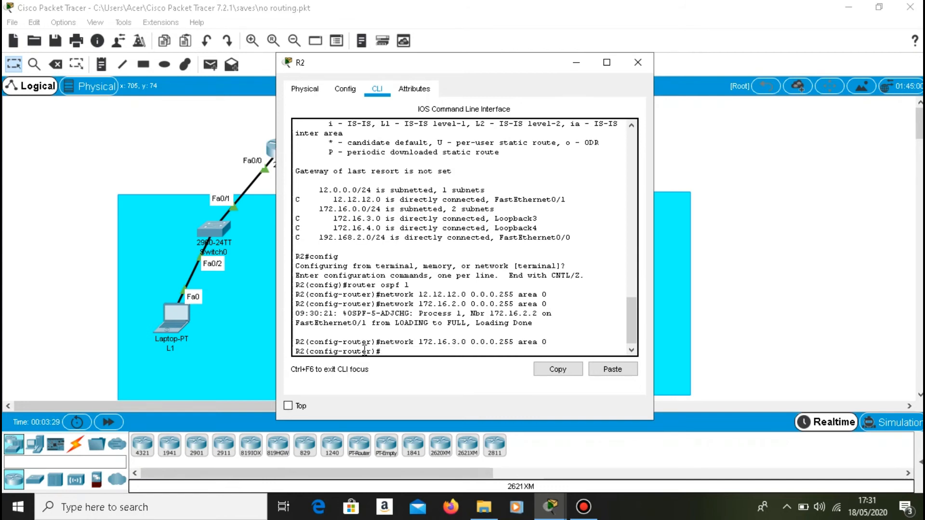
Advertise R2's Loopback4 network in OSPF with network 172.16.4.0 0.0.0.255 area 0.
key(Up)
key(Left)
key(Left)
key(Left)
key(Left)
key(Left)
key(Left)
key(Left)
key(Left)
key(Left)
key(Left)
key(Left)
key(Left)
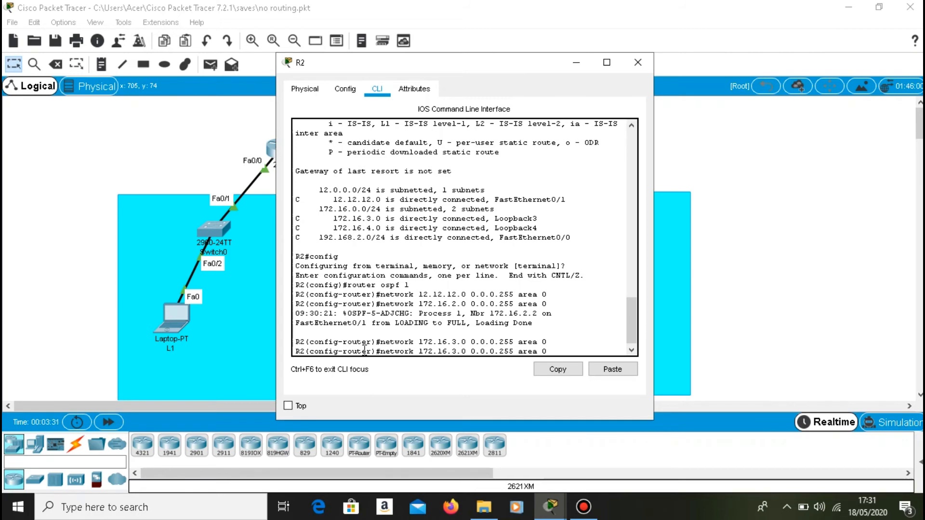
key(Left)
key(Left)
key(Left)
key(Left)
key(Left)
key(Left)
key(Left)
key(BackSpace)
text(4)
key(Return)
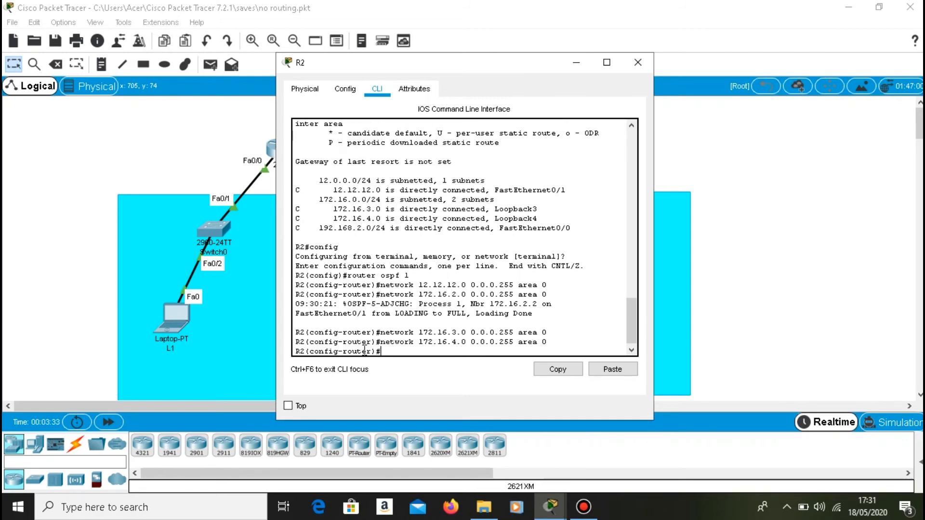
Advertise R2's LAN in OSPF with network 192.168.2.0 0.0.0.255 area 0.
key(Up)
key(Left)
key(Left)
key(Left)
key(Left)
key(Left)
key(Left)
key(Left)
key(Left)
key(Left)
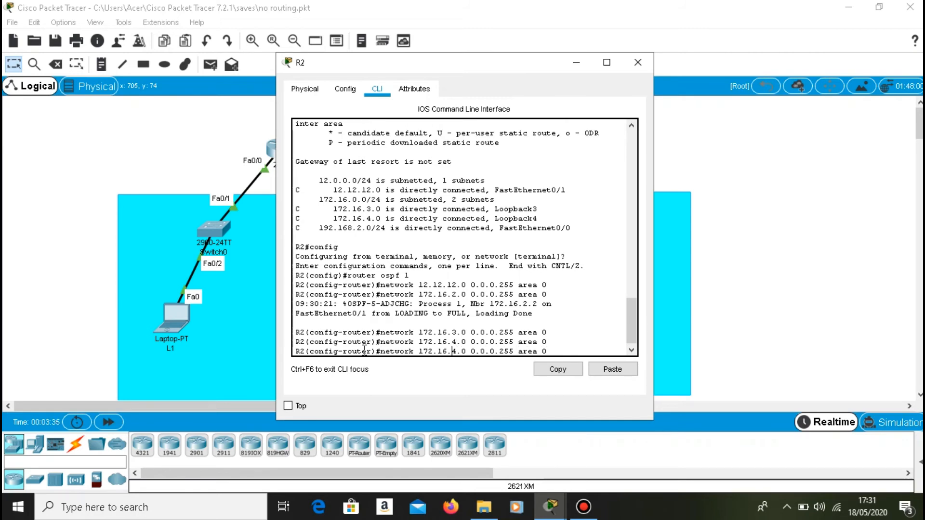
key(BackSpace)
text(9)
key(Right)
key(Right)
key(Right)
text(8)
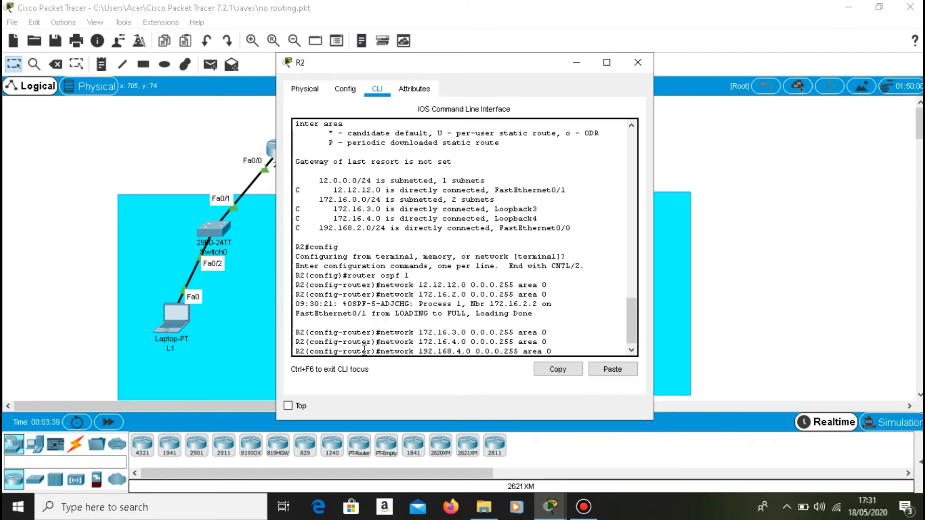
key(BackSpace)
text(2)
key(Return)
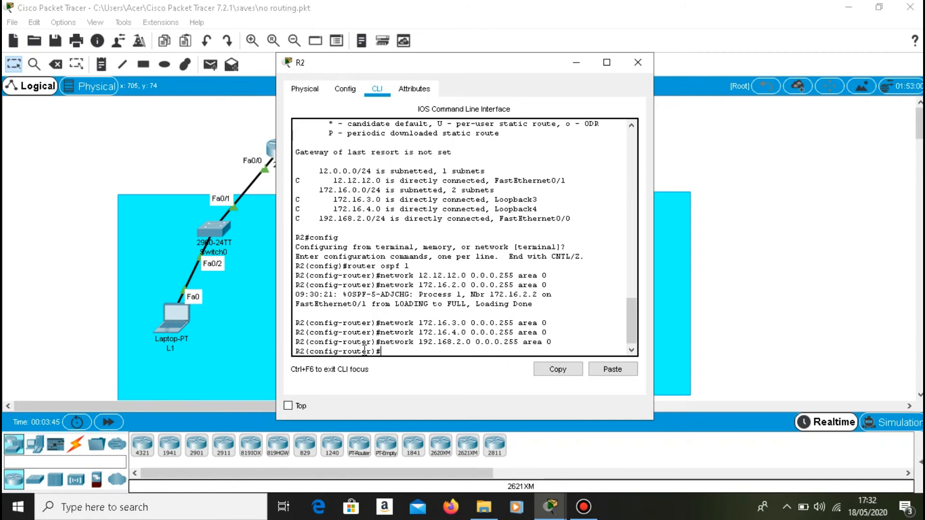
Switch to R1 and exit OSPF router configuration and global configuration back to privileged mode.
click(576, 62)
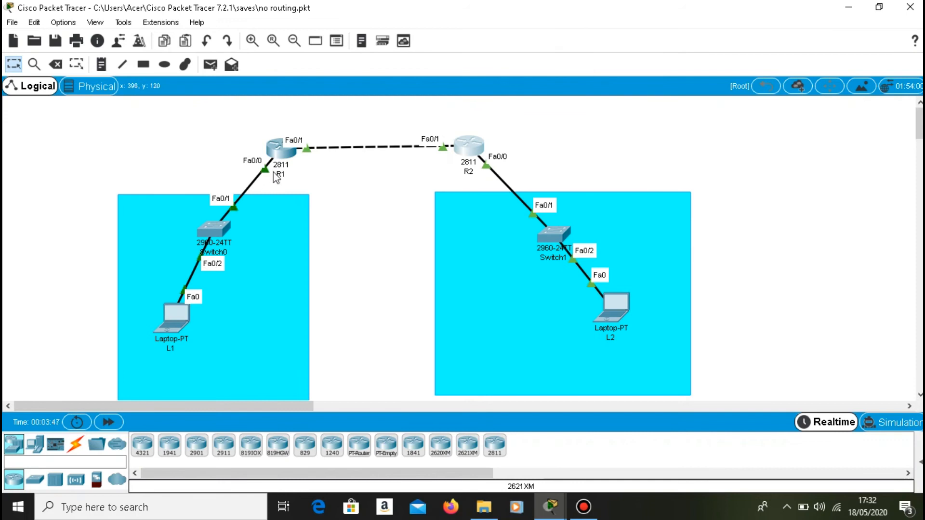
click(275, 163)
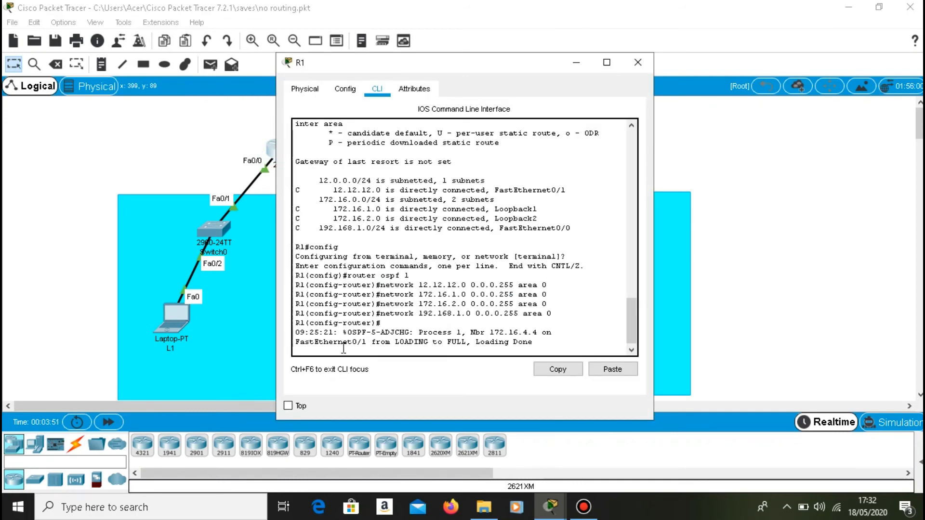
key(Return)
key(Up)
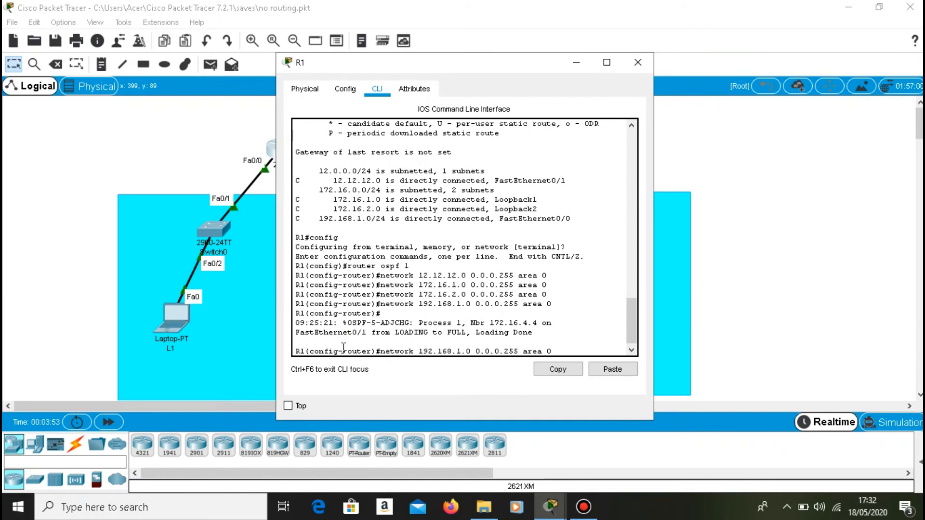
key(BackSpace)
key(BackSpace)
key(BackSpace)
key(BackSpace)
key(BackSpace)
key(BackSpace)
key(BackSpace)
key(BackSpace)
key(BackSpace)
key(BackSpace)
key(BackSpace)
key(BackSpace)
key(BackSpace)
key(BackSpace)
key(BackSpace)
key(BackSpace)
key(BackSpace)
key(BackSpace)
key(BackSpace)
key(BackSpace)
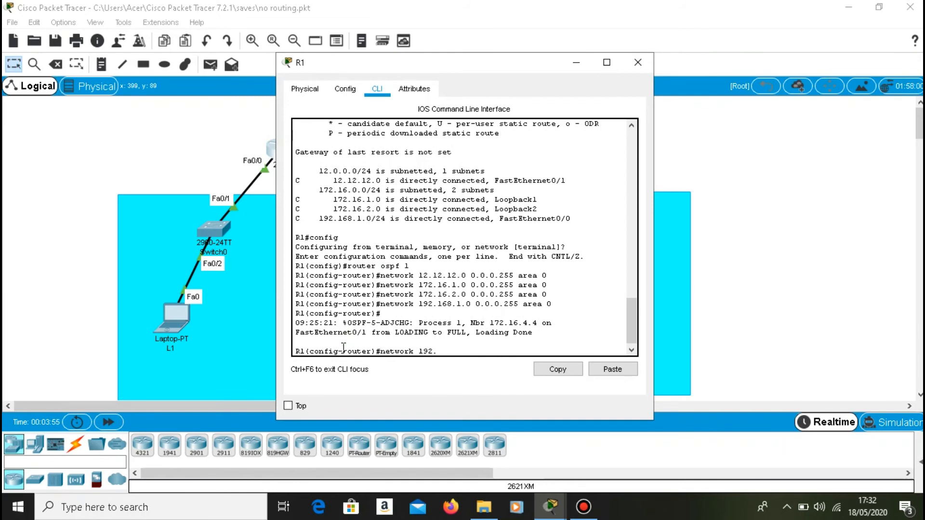
text(exit)
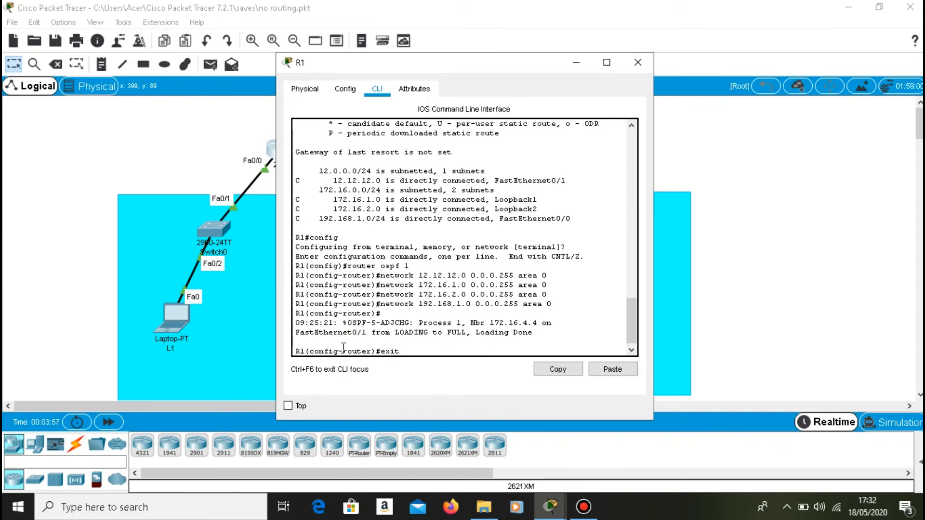
key(Return)
text(exit)
key(Return)
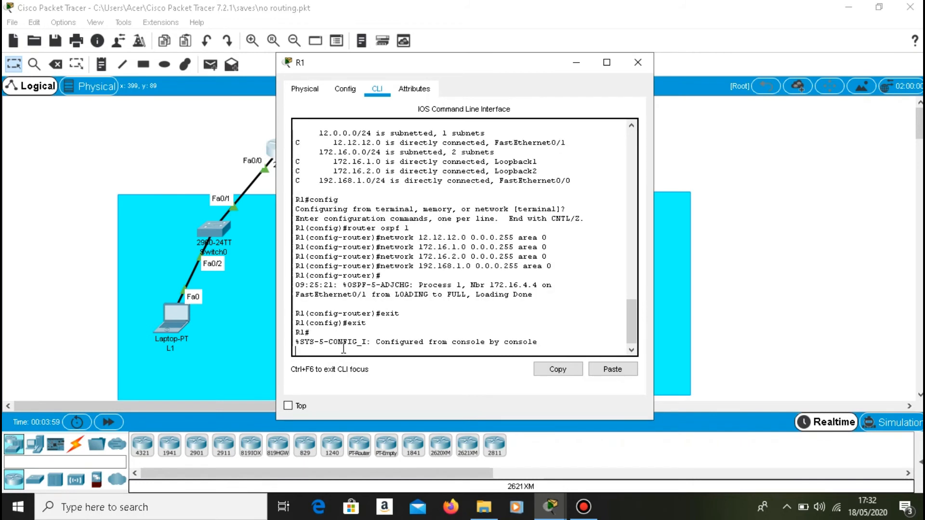
Display R1's routing table with sh ip route and highlight the OSPF routes to 192.168.2.0/24 and 172.16.4.4/32.
text(sh ip route)
key(Return)
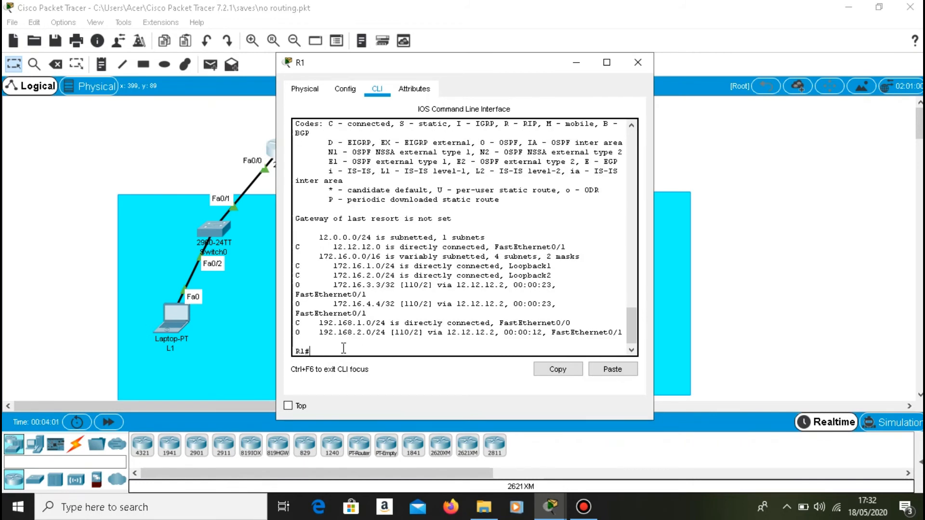
drag(296, 332, 361, 337)
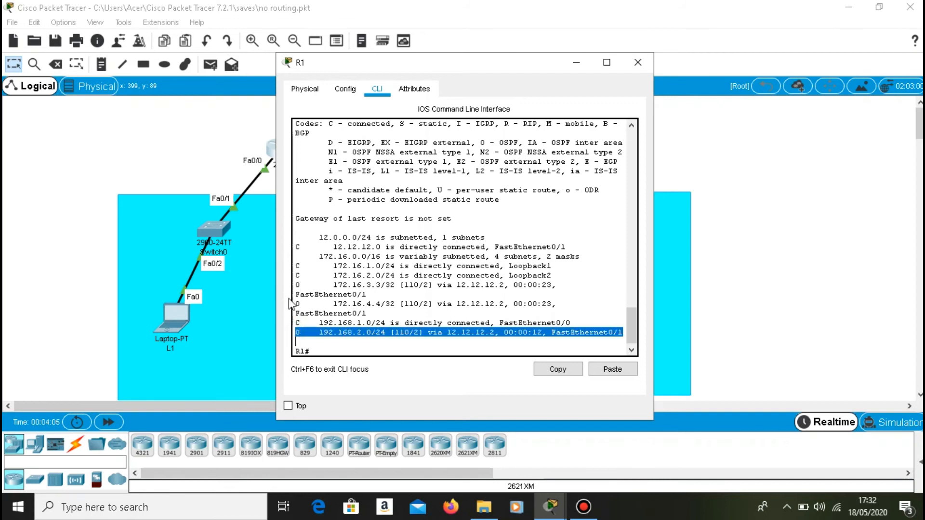
drag(299, 303, 352, 304)
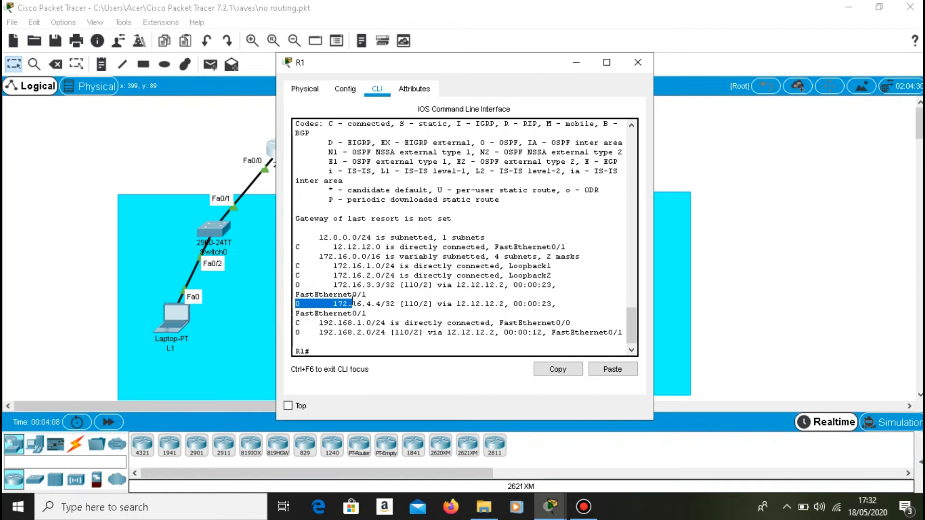
Switch to R2 and exit OSPF router configuration and global configuration back to privileged mode.
click(573, 61)
text(exit)
key(Return)
text(exit)
key(Return)
Display R2's routing table with sh ip route.
key(Return)
text(sh ip route)
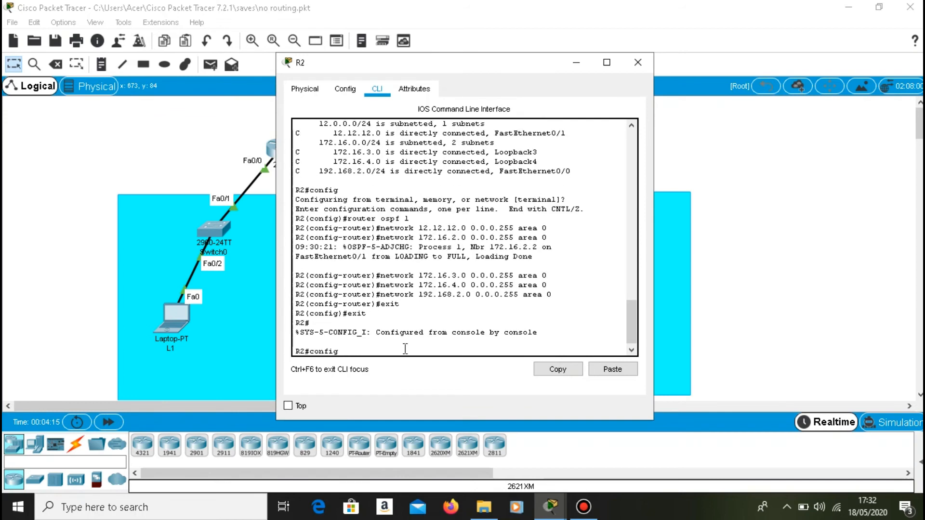
key(Return)
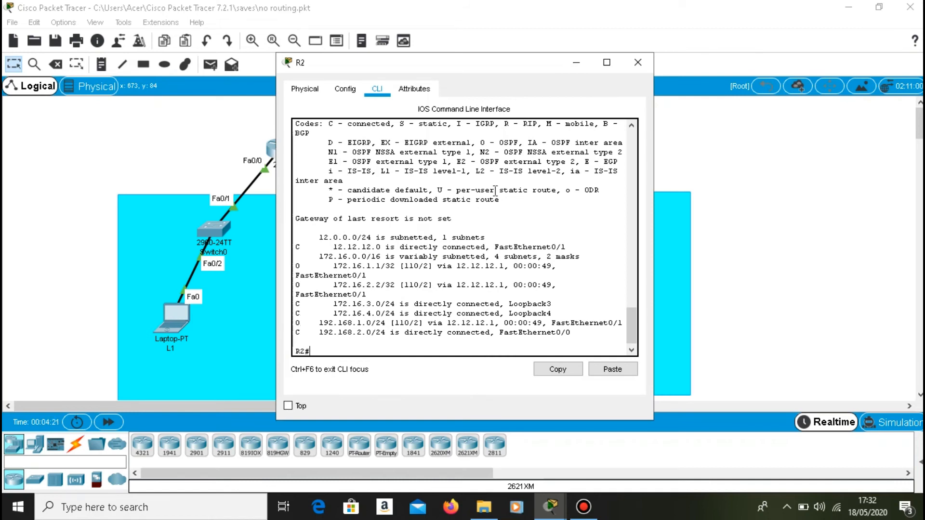
Return to R1 and list its OSPF neighbors with sh ip ospf neighbor.
click(575, 66)
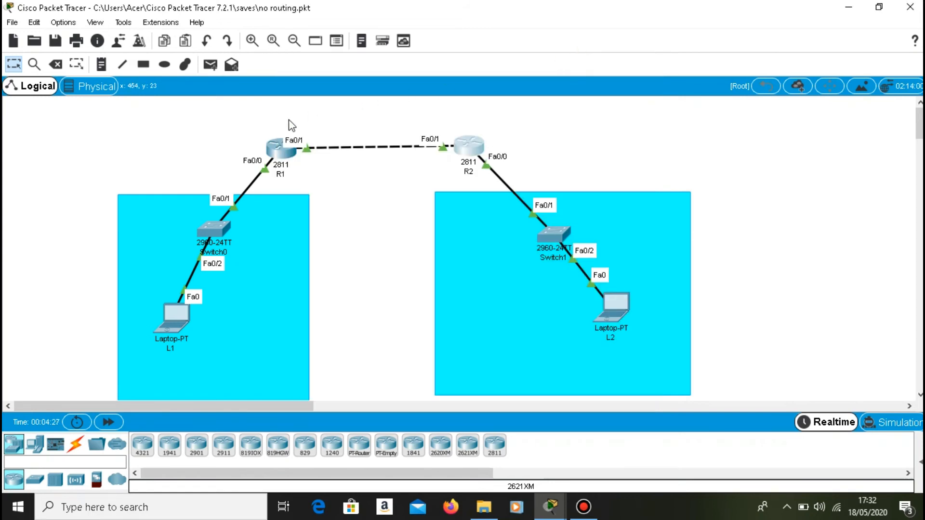
click(277, 148)
click(333, 344)
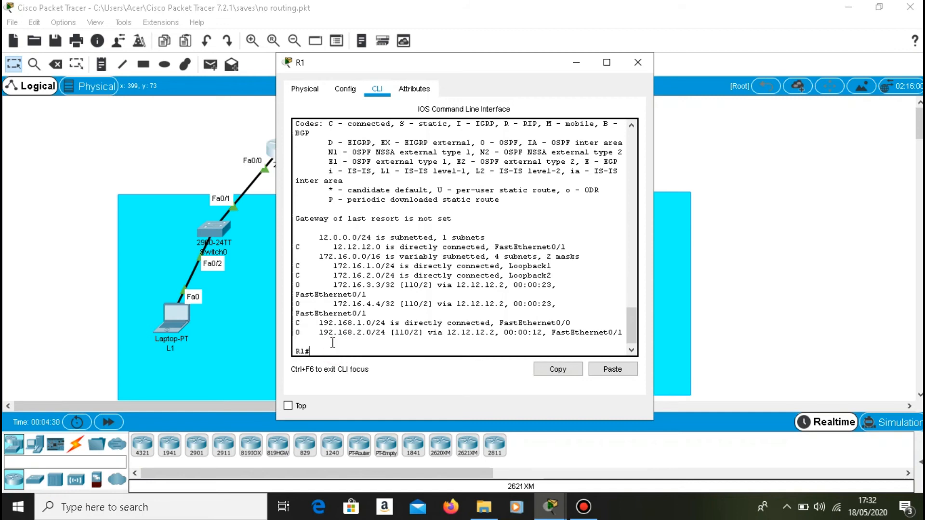
key(Up)
key(BackSpace)
key(BackSpace)
key(BackSpace)
key(BackSpace)
text(ospf neighbor)
key(Return)
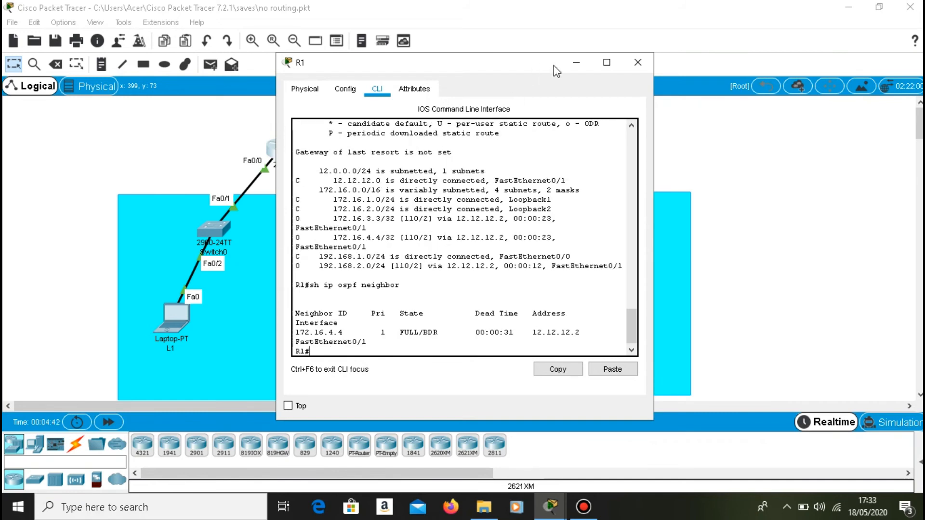
Switch to R2 and list its OSPF neighbors with sh ip ospf neighbor.
click(576, 62)
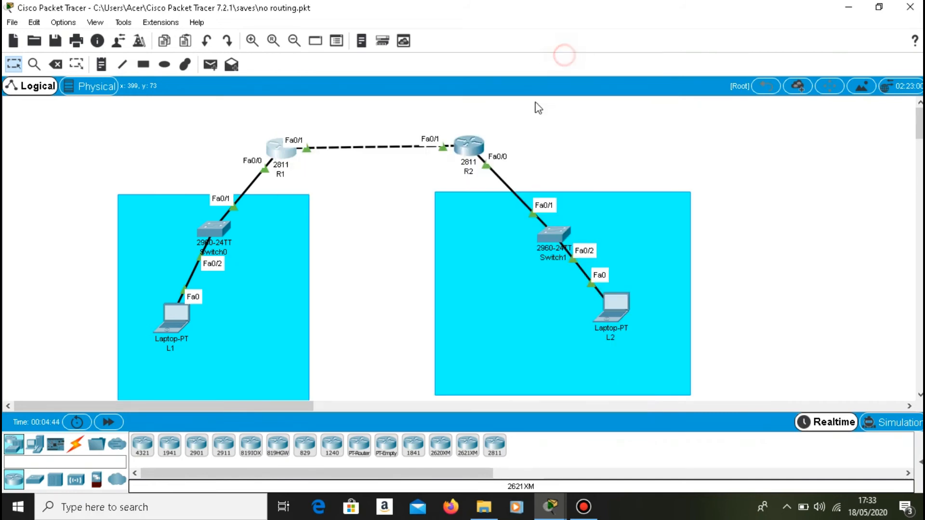
click(471, 146)
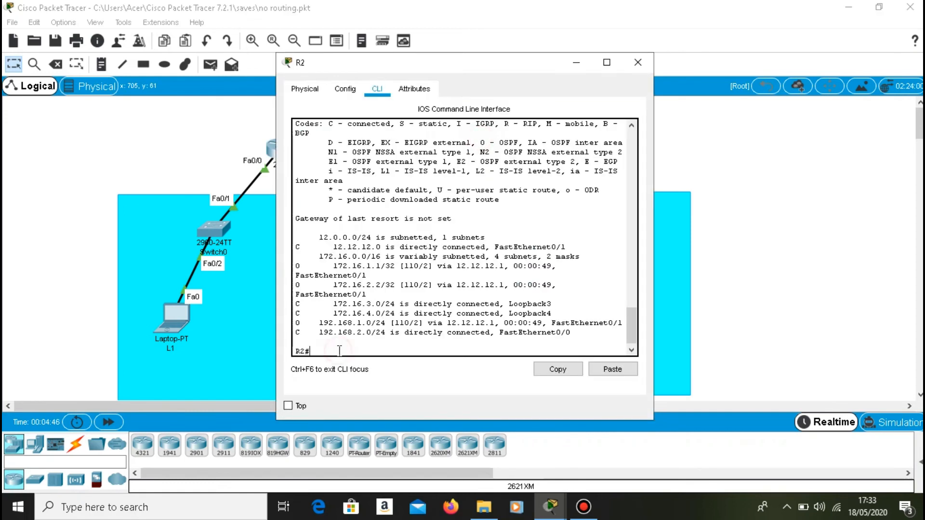
key(Up)
key(BackSpace)
key(BackSpace)
key(BackSpace)
key(BackSpace)
key(BackSpace)
text(ospf neighbor)
key(Return)
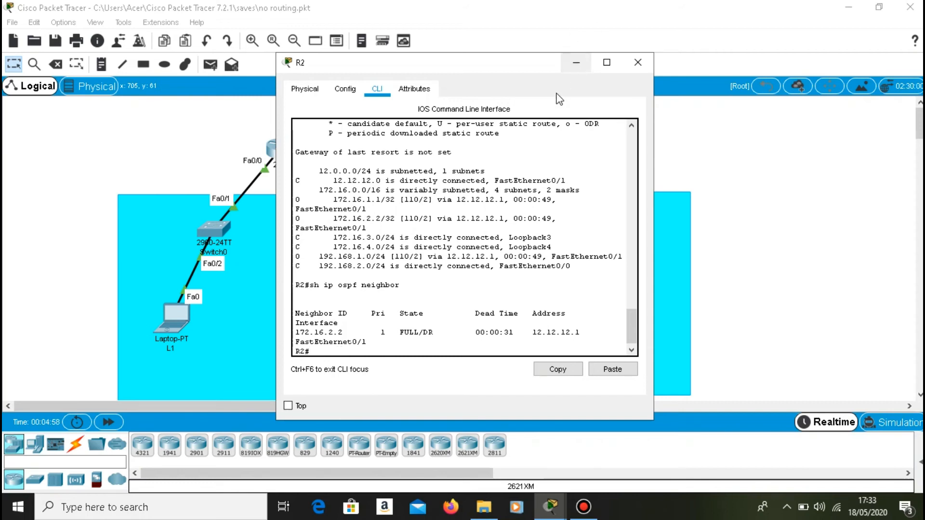
Display R1's routing protocol settings with sh ip protocol and highlight the router ID and the OSPF process.
click(574, 59)
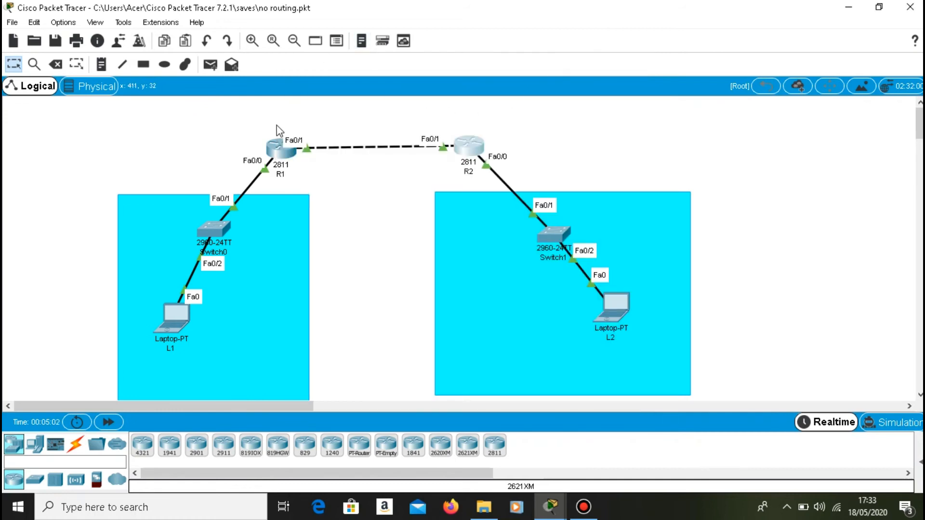
click(275, 144)
click(353, 357)
key(Up)
key(BackSpace)
key(BackSpace)
key(BackSpace)
key(BackSpace)
key(BackSpace)
key(BackSpace)
key(BackSpace)
key(BackSpace)
key(BackSpace)
key(BackSpace)
key(BackSpace)
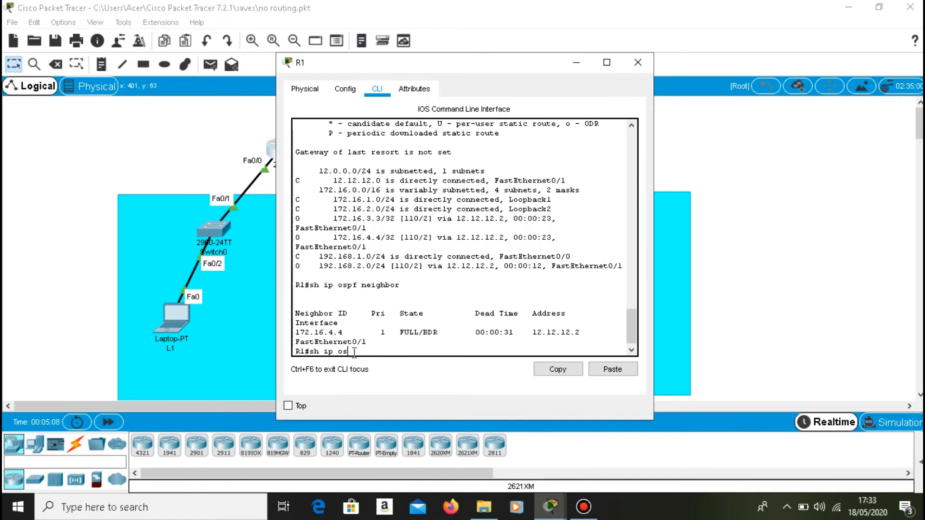
key(BackSpace)
key(BackSpace)
text(protocol)
key(Return)
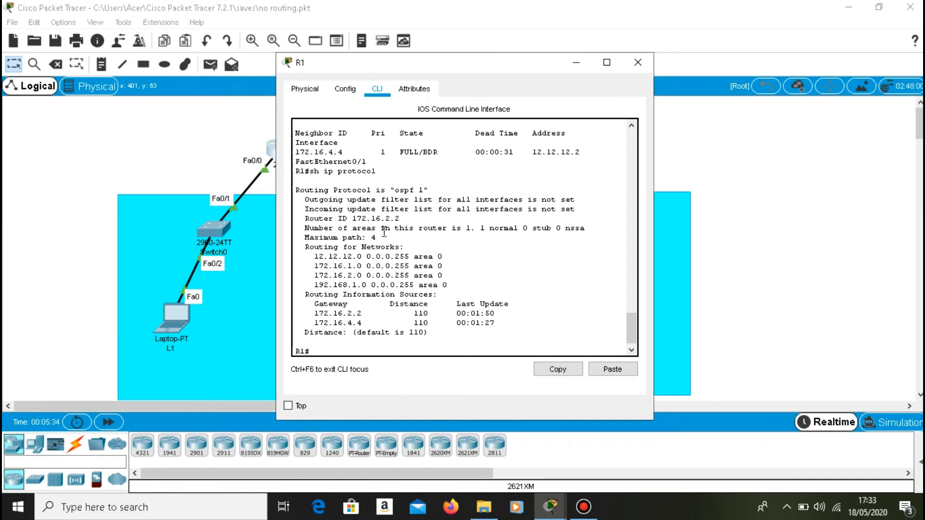
drag(429, 219, 300, 218)
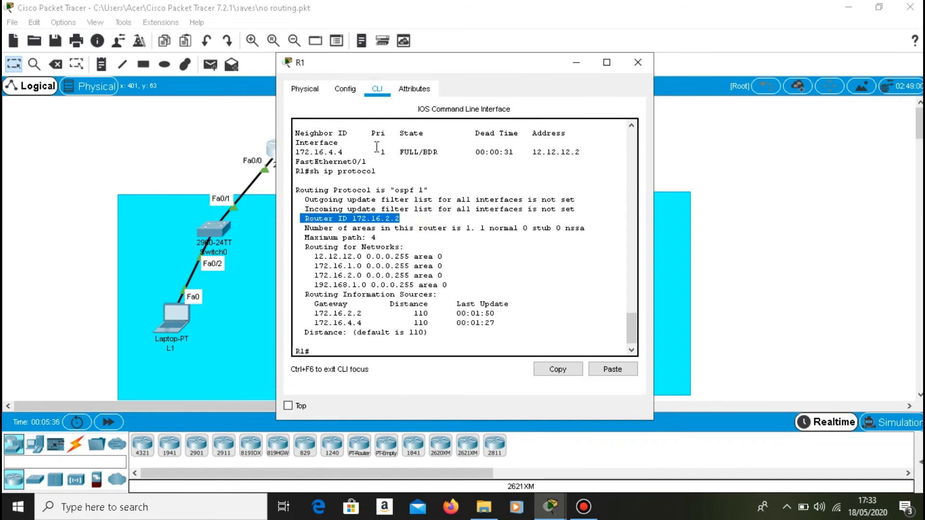
drag(395, 190, 415, 197)
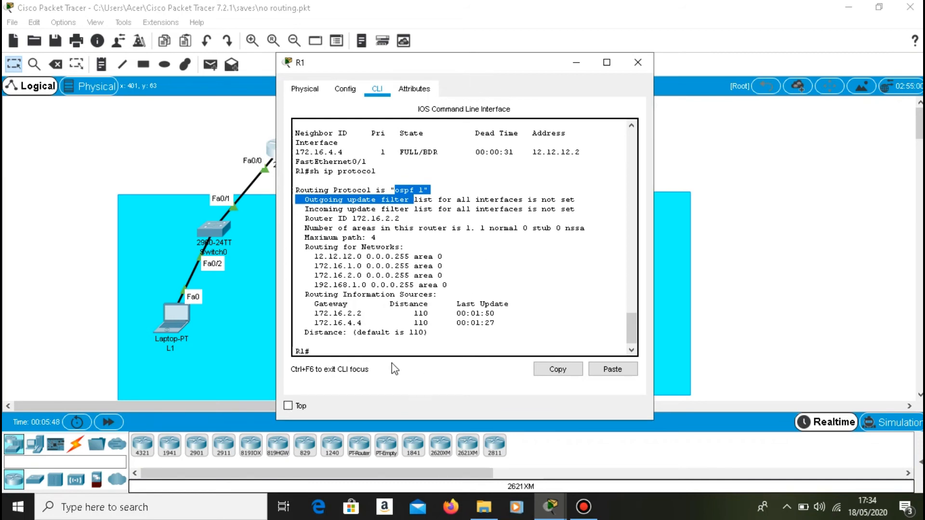
Display R1's link-state database with sh ip ospf database and highlight the routing information sources in the earlier protocol output.
click(364, 351)
key(Up)
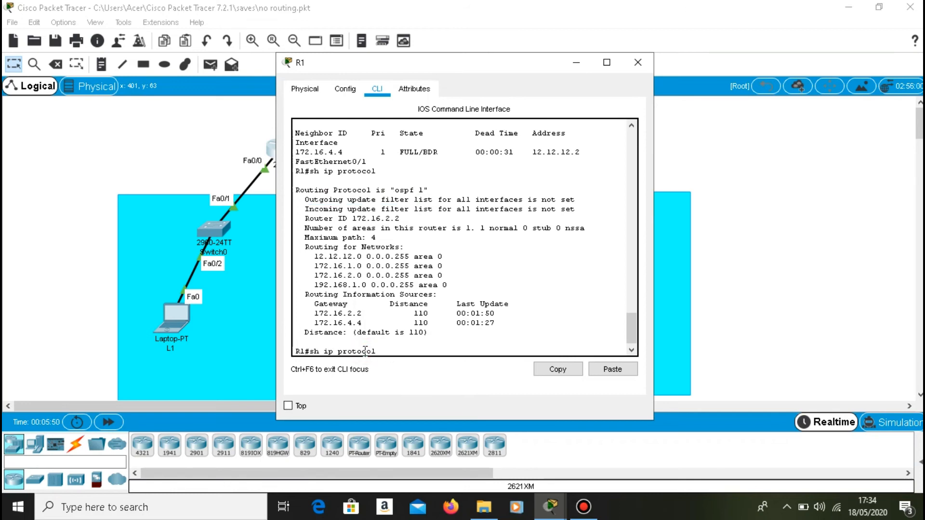
key(Up)
key(BackSpace)
key(BackSpace)
key(BackSpace)
key(BackSpace)
key(BackSpace)
key(BackSpace)
key(BackSpace)
text(database)
key(Return)
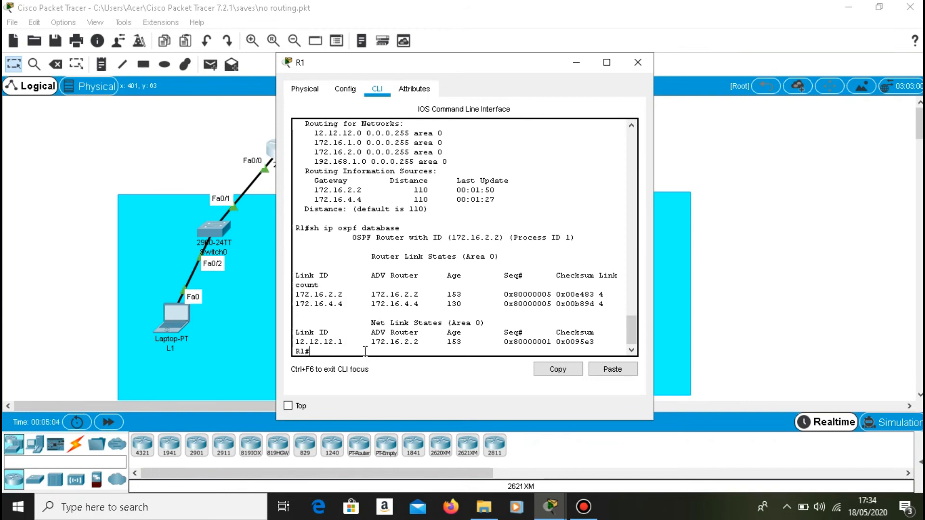
drag(312, 187, 507, 205)
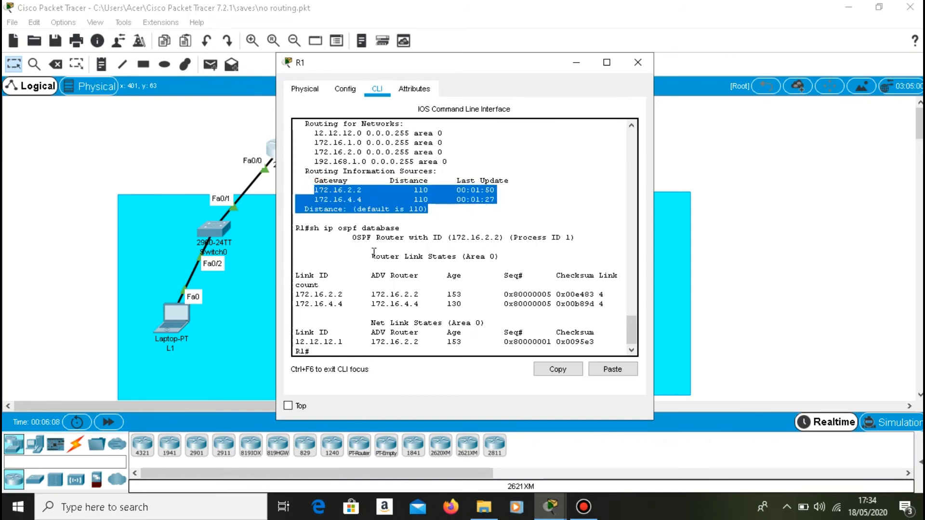
Open the command prompt on laptop L1 and ping 192.168.2.1.
click(576, 62)
click(173, 316)
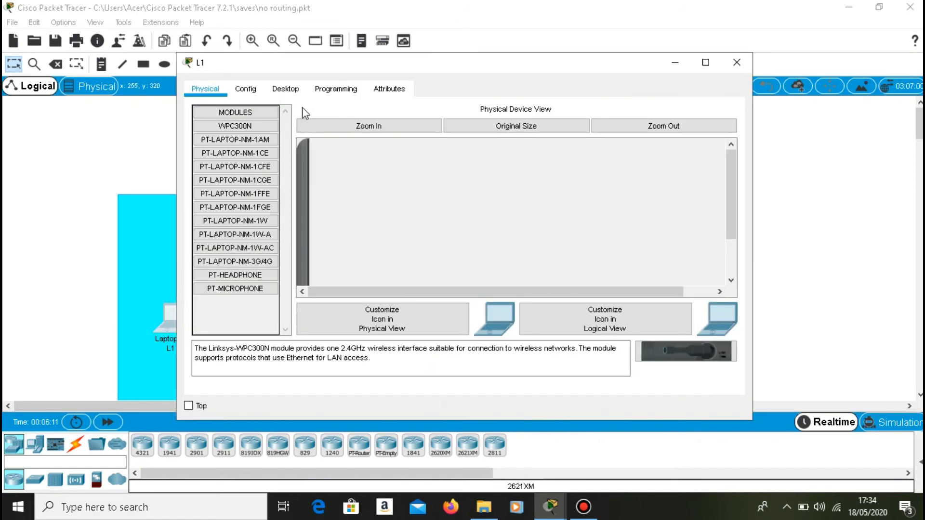
click(275, 91)
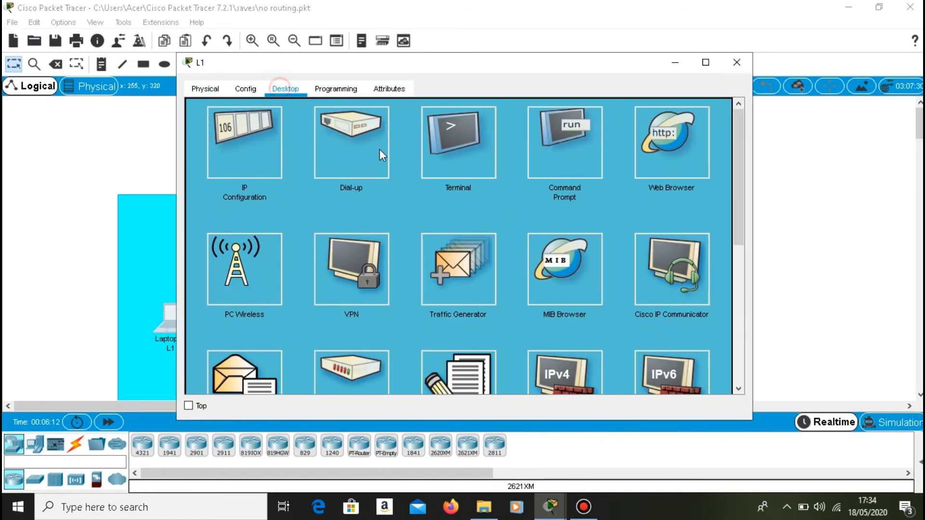
click(573, 155)
text(pin)
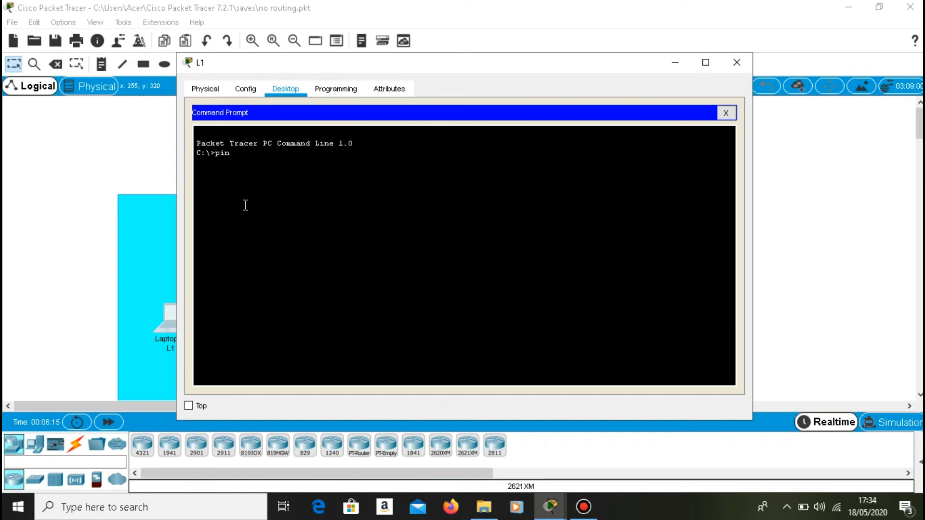
text(g 192.168.2.1)
key(Return)
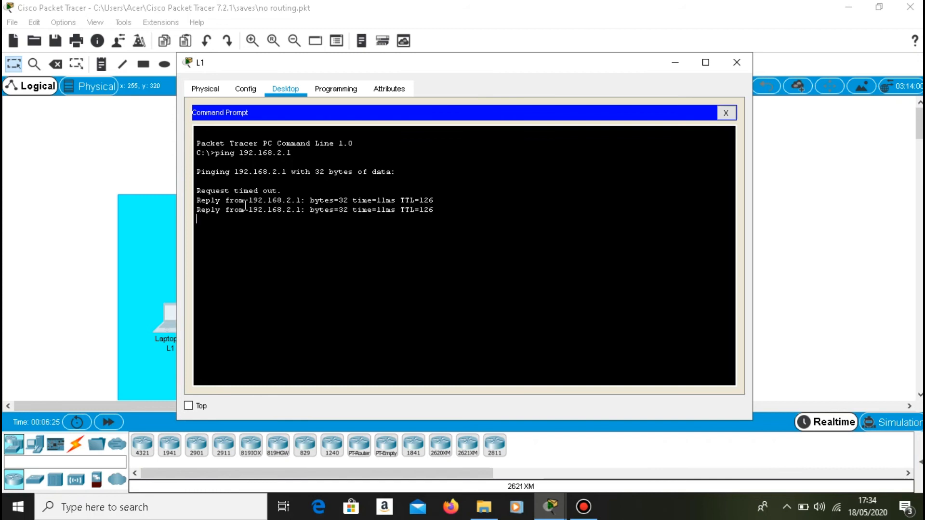
Trace the route from L1 to 192.168.2.1 with tracert.
key(Up)
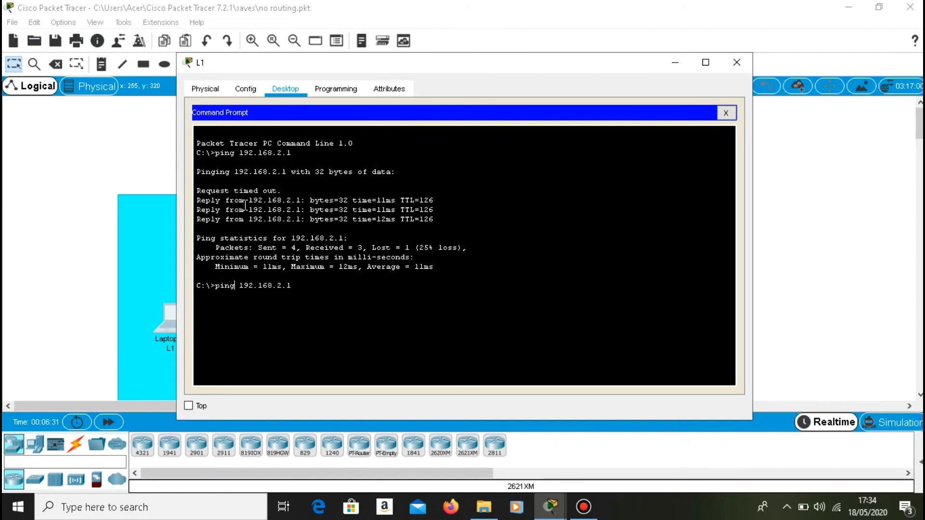
key(BackSpace)
key(BackSpace)
key(BackSpace)
key(BackSpace)
text(tracert)
key(Return)
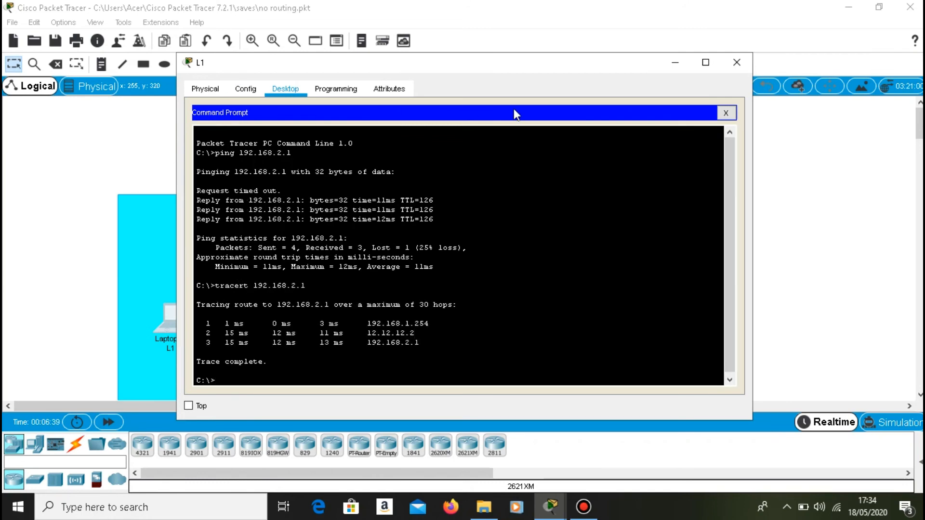
Return to R1 and display only its OSPF-learned routes with sh ip route ospf.
click(675, 63)
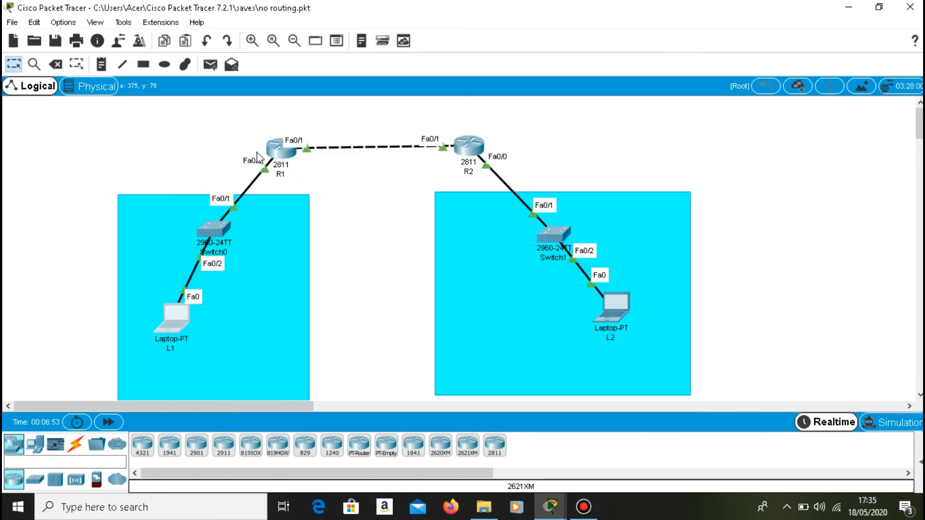
click(271, 153)
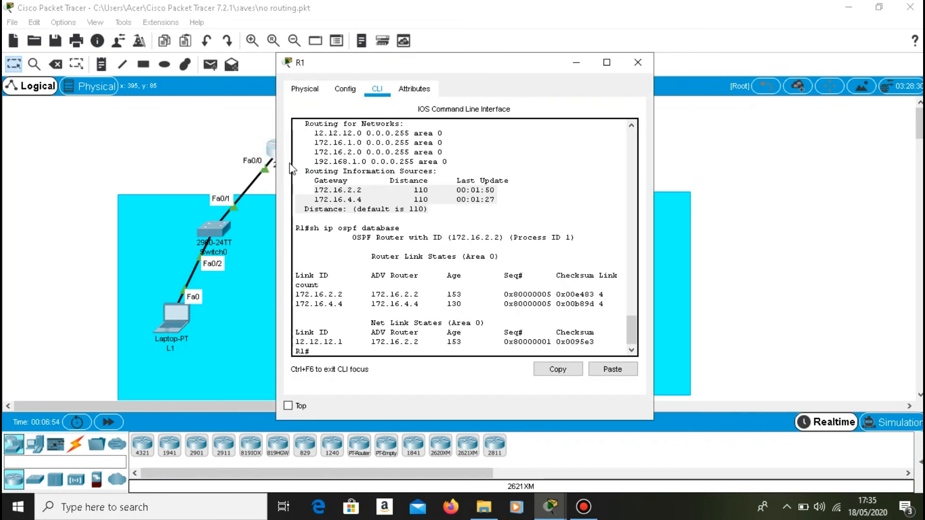
click(349, 350)
text(sh)
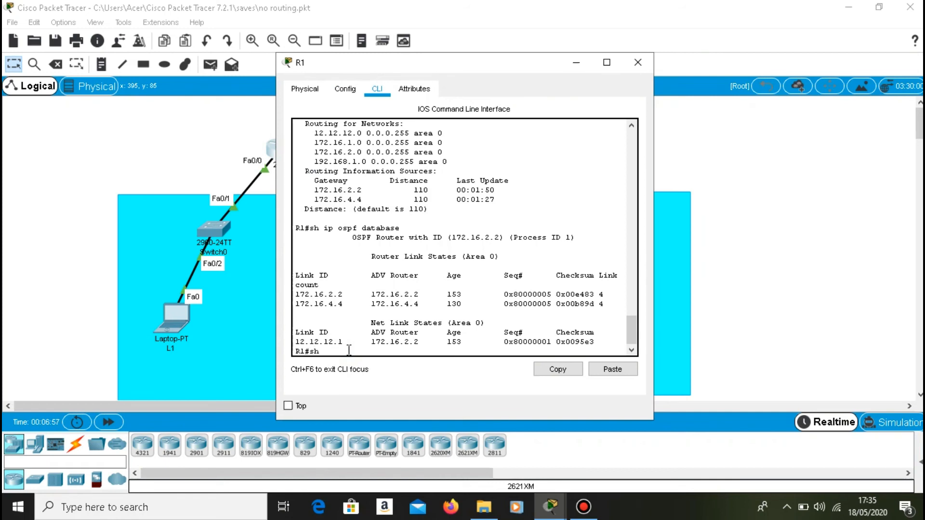
text( ip route ospf)
key(Return)
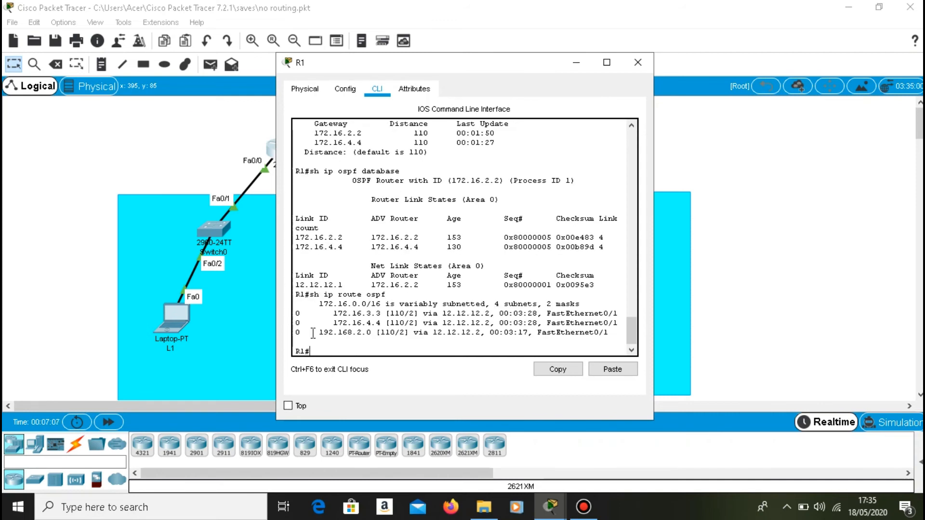
Switch to R2 and display only its OSPF-learned routes with sh ip route ospf.
click(577, 63)
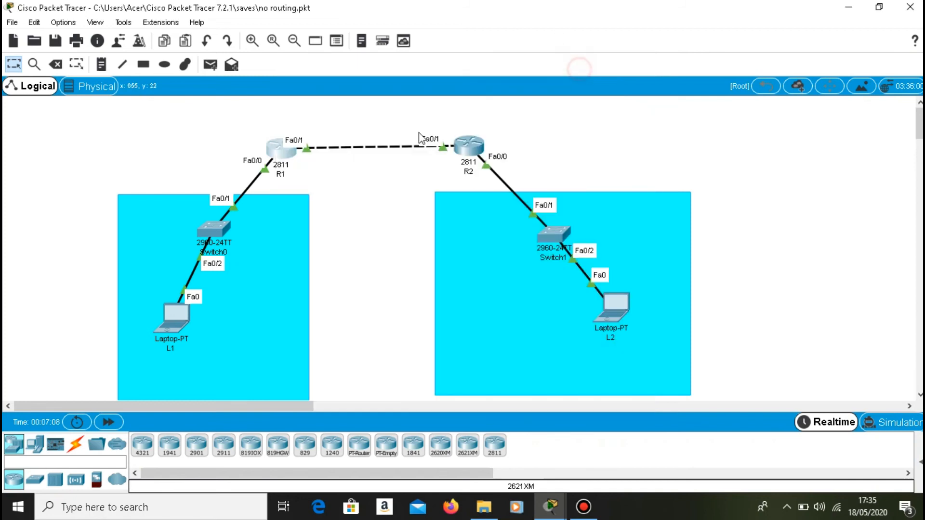
click(465, 144)
key(Up)
key(Up)
text(o)
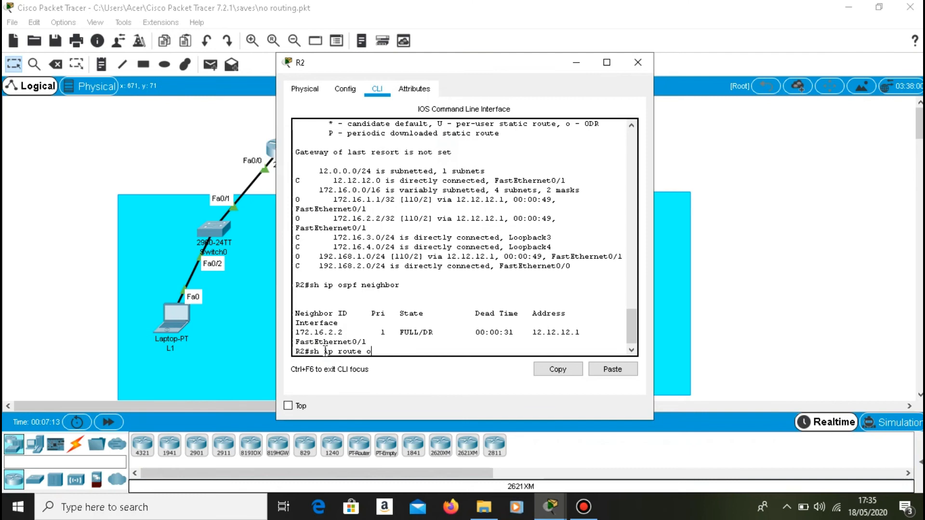
text(spf)
key(Return)
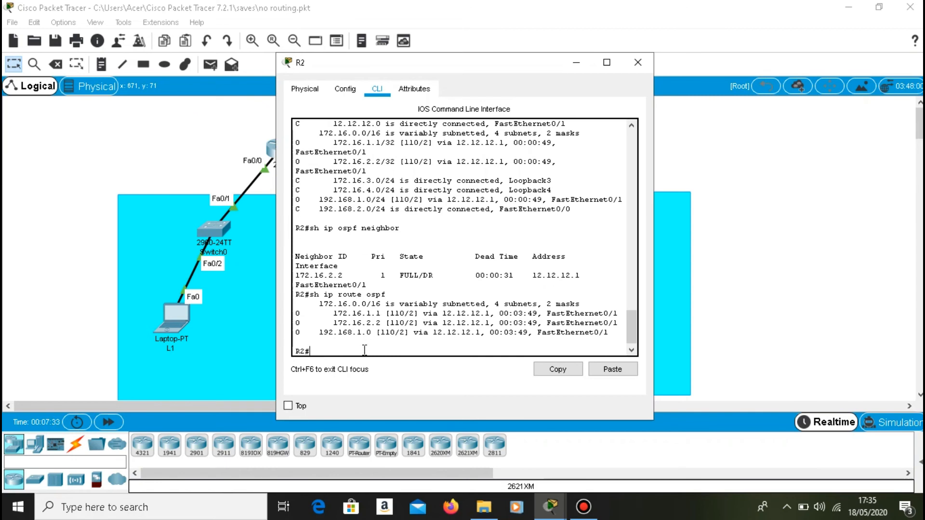
Enter global configuration on R2 and open OSPF process 1 with router ospf 1.
text(config)
key(Return)
text(network 12.12.12.0 0.0.0.255 area 0)
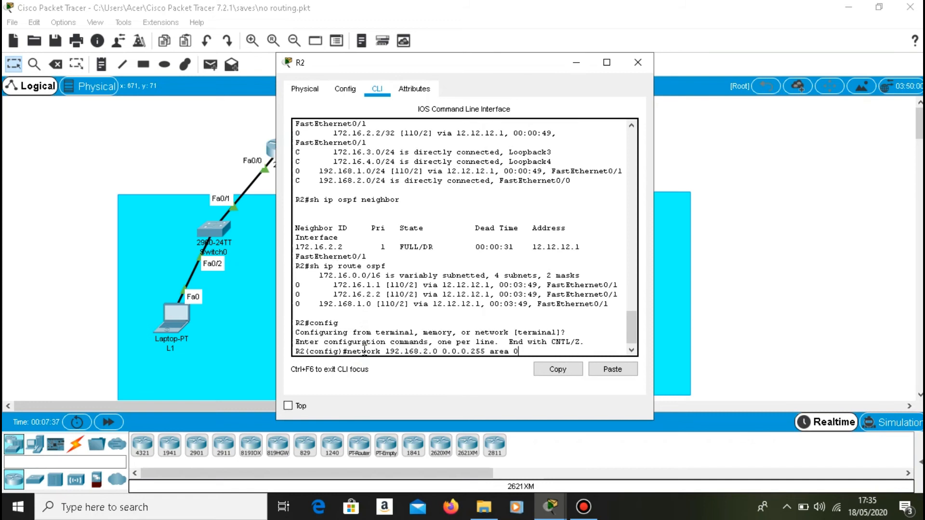
key(Up)
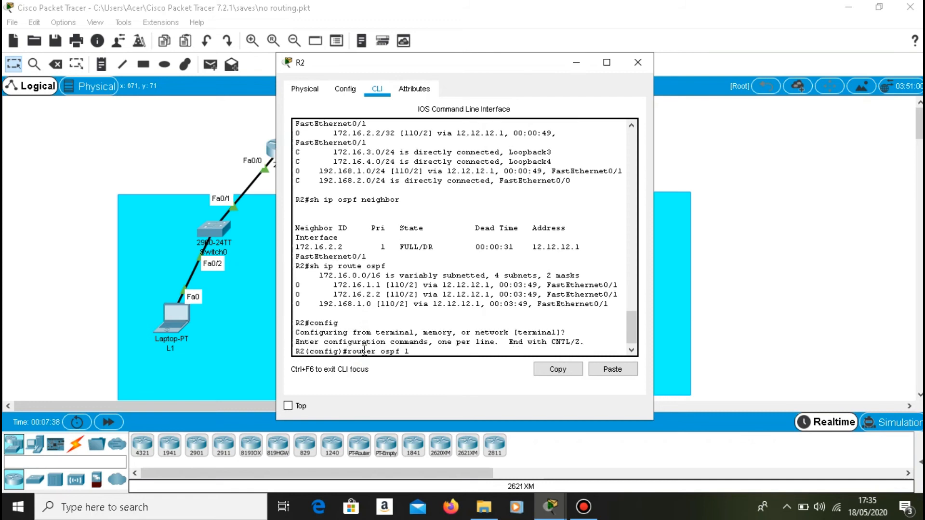
key(Return)
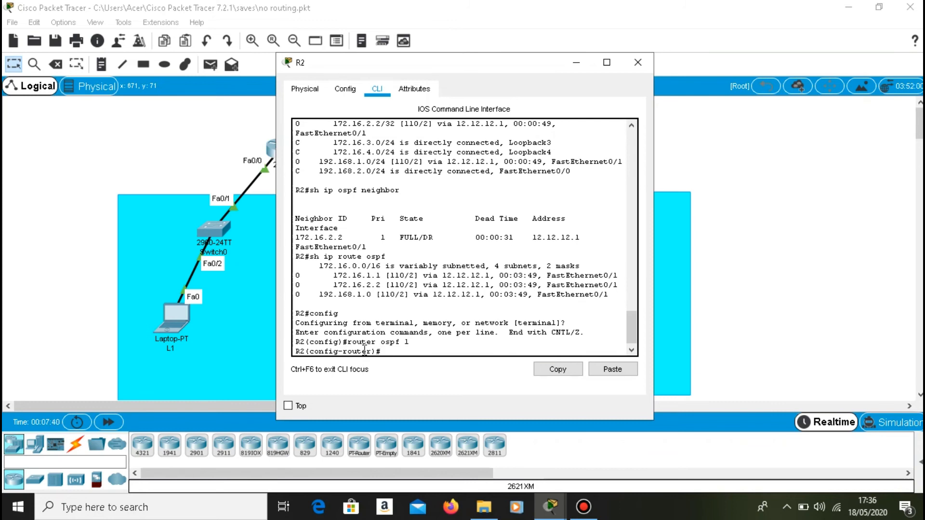
Set the OSPF router ID on R2 to 111.111.111.111.
text(router-id 111.111.111.111)
key(Return)
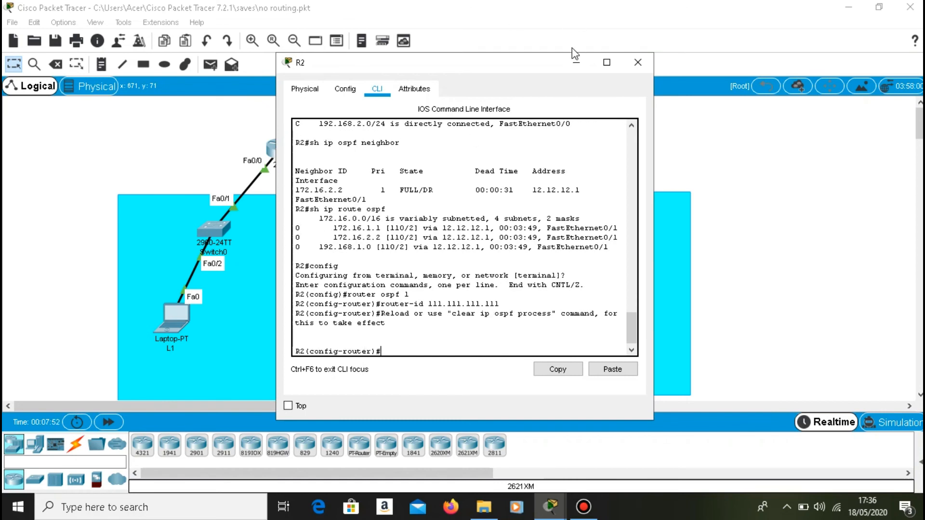
click(577, 62)
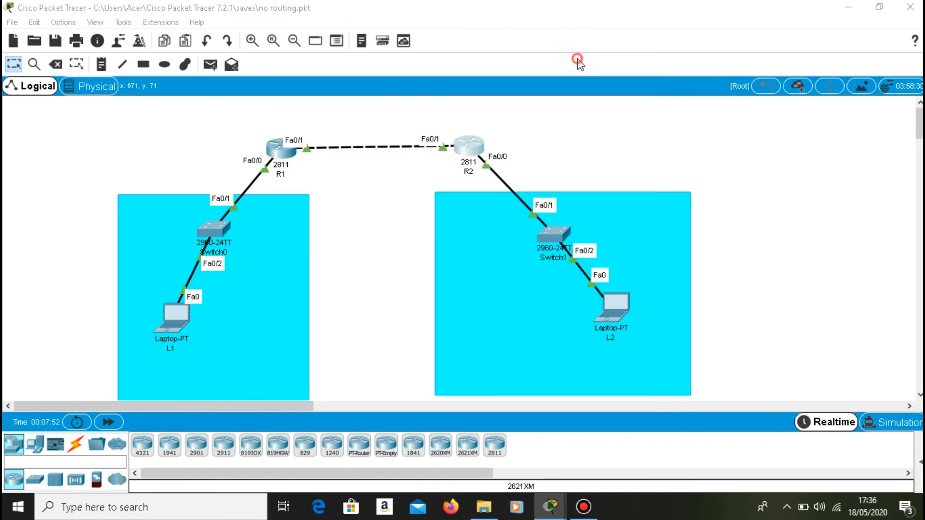
click(472, 151)
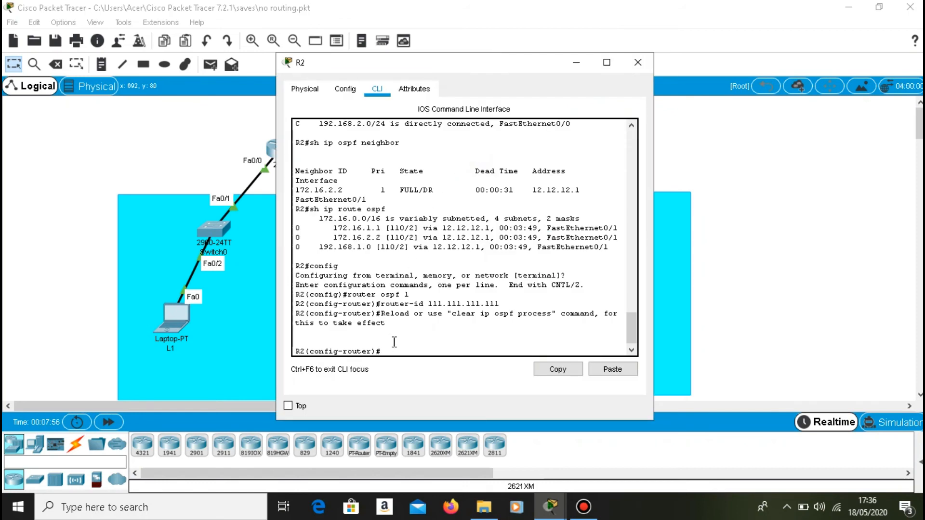
Change R2's OSPF router ID to 222.222.222.222.
key(Up)
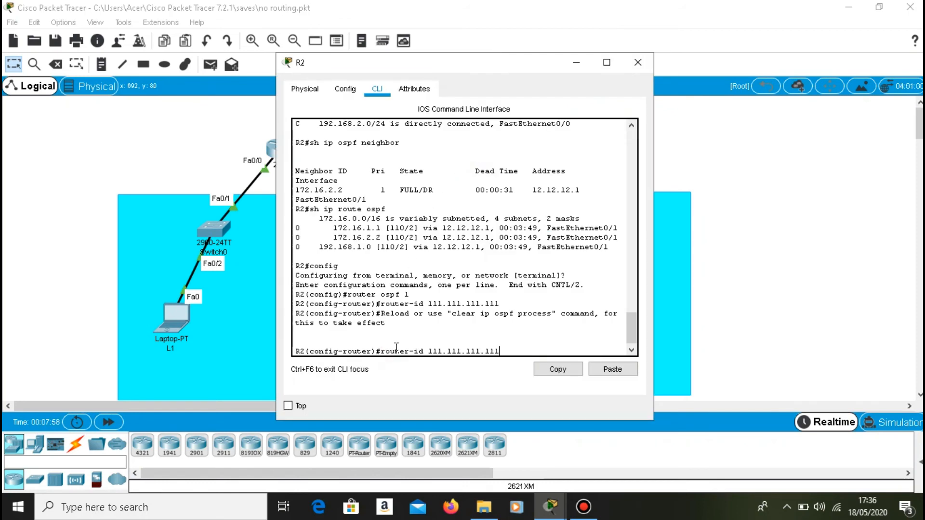
key(BackSpace)
key(BackSpace)
key(BackSpace)
key(BackSpace)
key(BackSpace)
key(BackSpace)
key(BackSpace)
key(BackSpace)
key(BackSpace)
key(BackSpace)
key(BackSpace)
key(BackSpace)
key(BackSpace)
key(BackSpace)
key(BackSpace)
text(222.222.222.222)
key(Return)
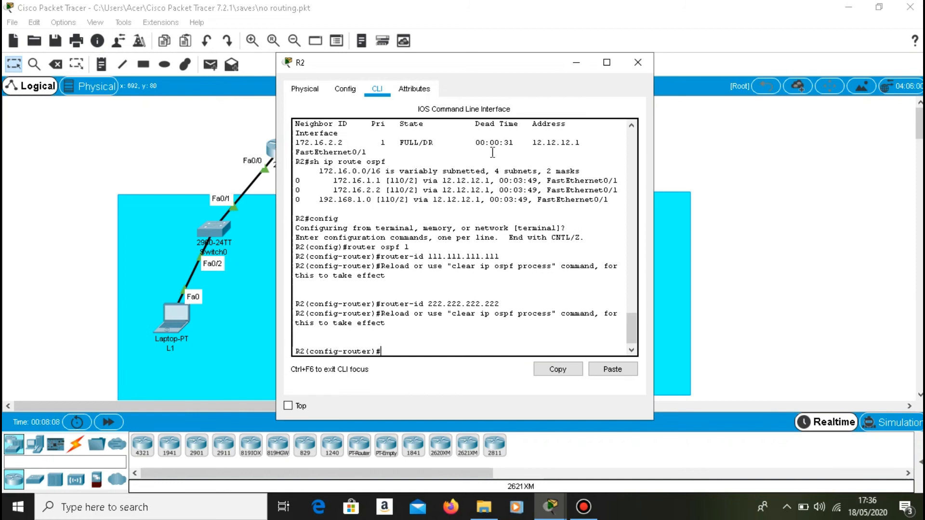
click(577, 64)
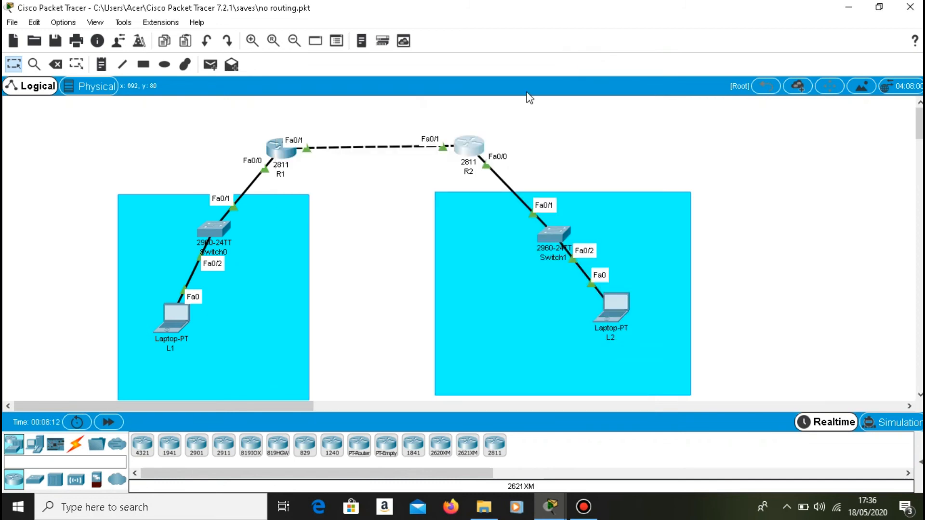
click(470, 145)
click(391, 345)
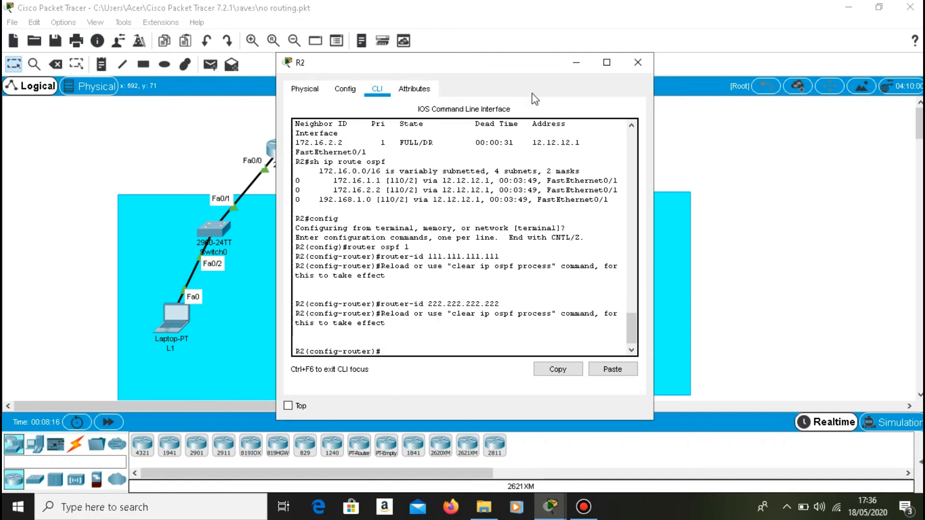
Switch to R1, enter global configuration and open OSPF process 1 with router ospf 1.
click(576, 62)
click(272, 161)
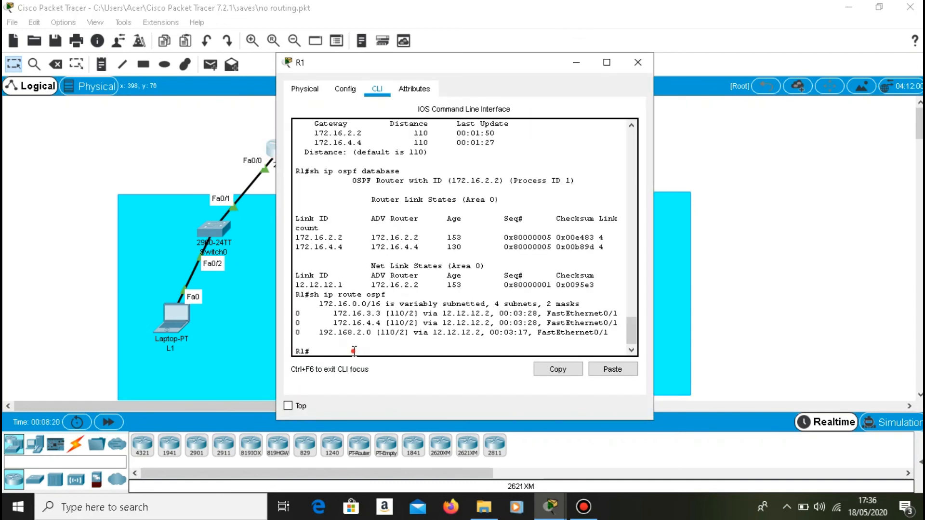
key(Up)
key(Up)
key(Up)
key(Up)
key(Up)
key(Up)
key(Return)
text(router ospf 1)
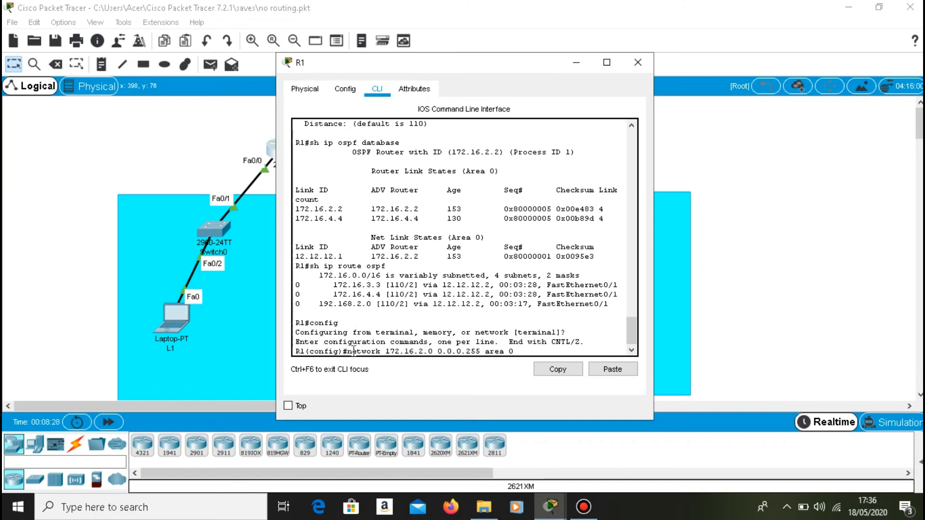
key(Return)
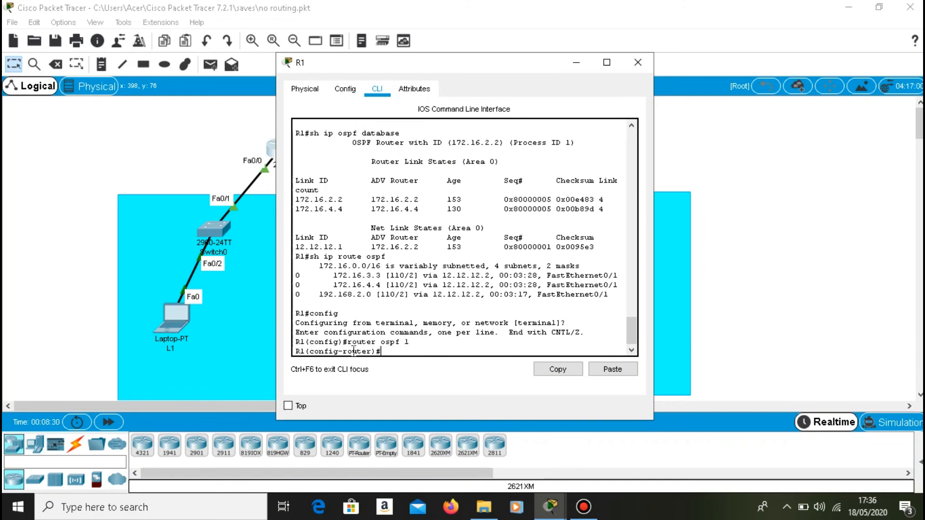
Set R1's OSPF router ID to 111.111.111.111 with the router-id command.
text(router)
text(-id 22)
text(2)
key(BackSpace)
key(BackSpace)
key(BackSpace)
key(BackSpace)
key(BackSpace)
key(BackSpace)
text(1111.)
text(.111.)
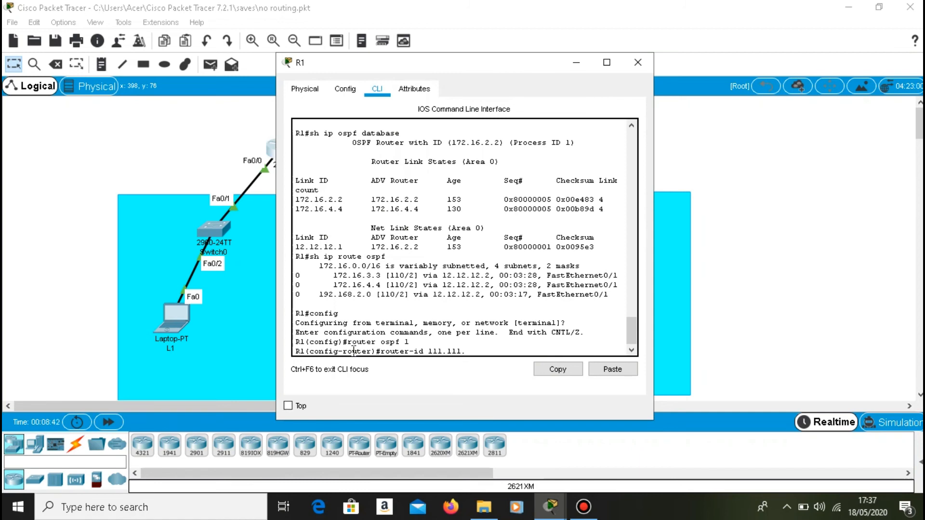
text(111.111)
key(Return)
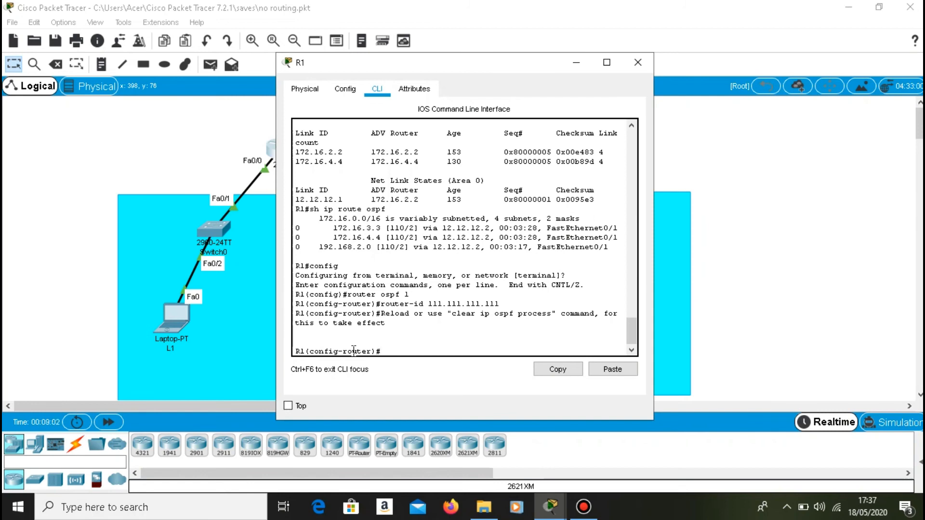
Exit OSPF and global configuration on R1 back to privileged EXEC mode.
text(exit)
key(Return)
text(exit)
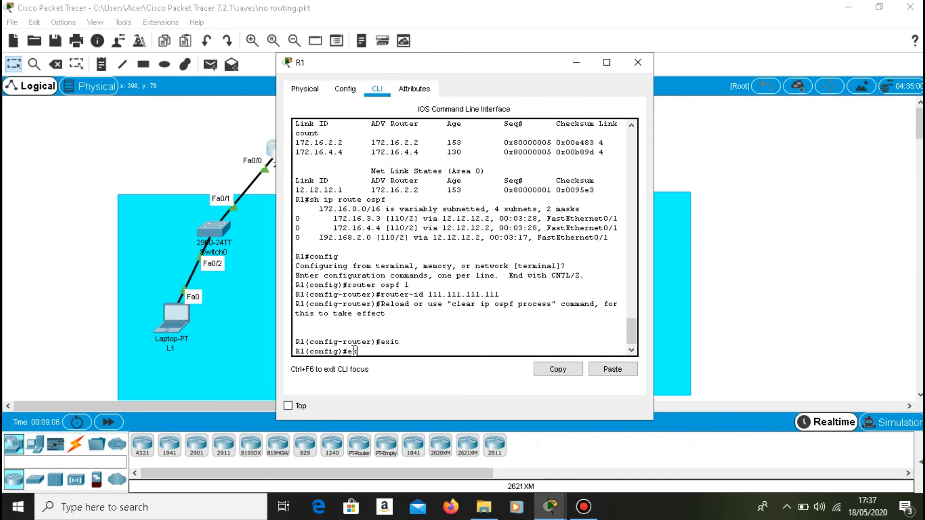
key(Return)
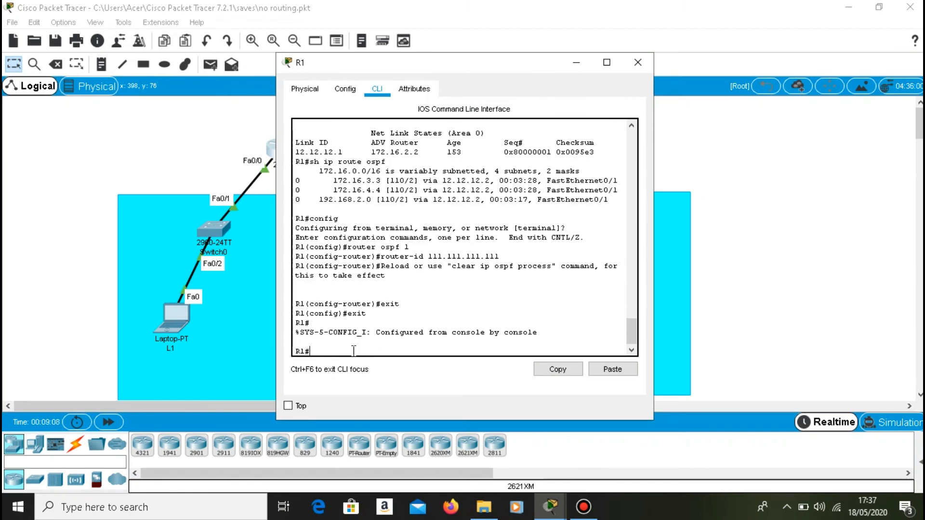
Copy the suggested clear ip ospf process command, run it on R1 and answer yes to resetting all OSPF processes.
drag(451, 266, 551, 271)
key(ctrl+c)
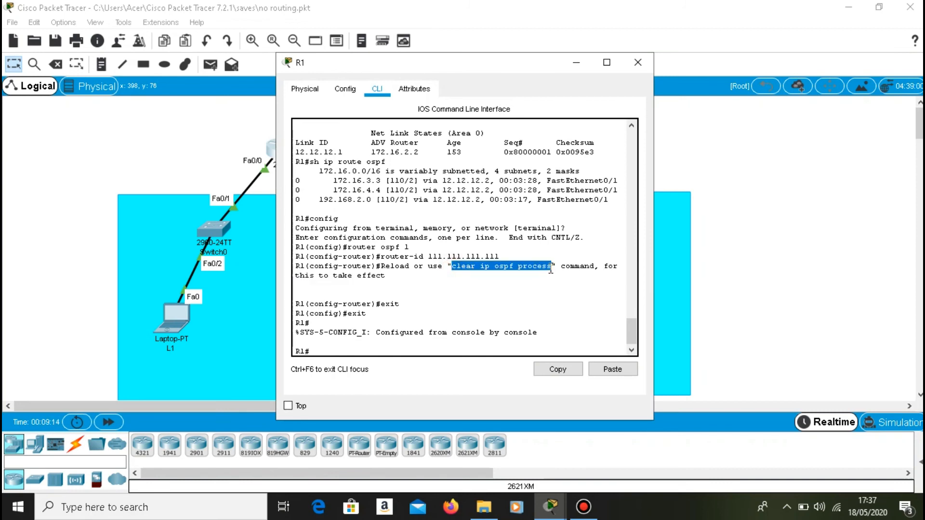
right_click(480, 272)
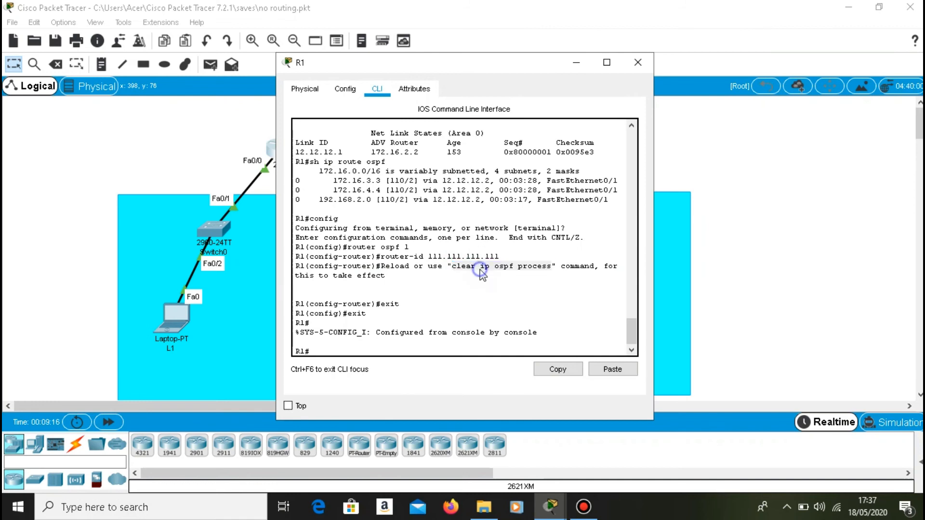
click(506, 294)
click(357, 349)
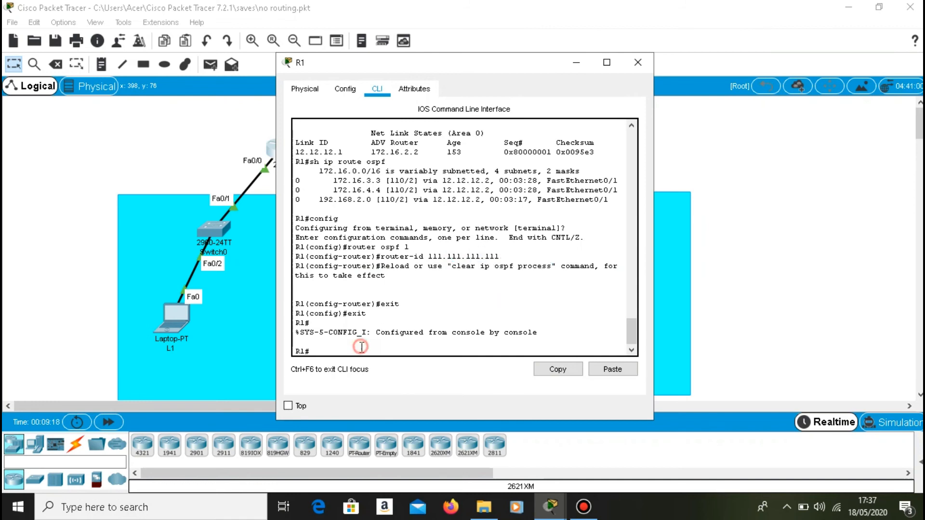
right_click(353, 351)
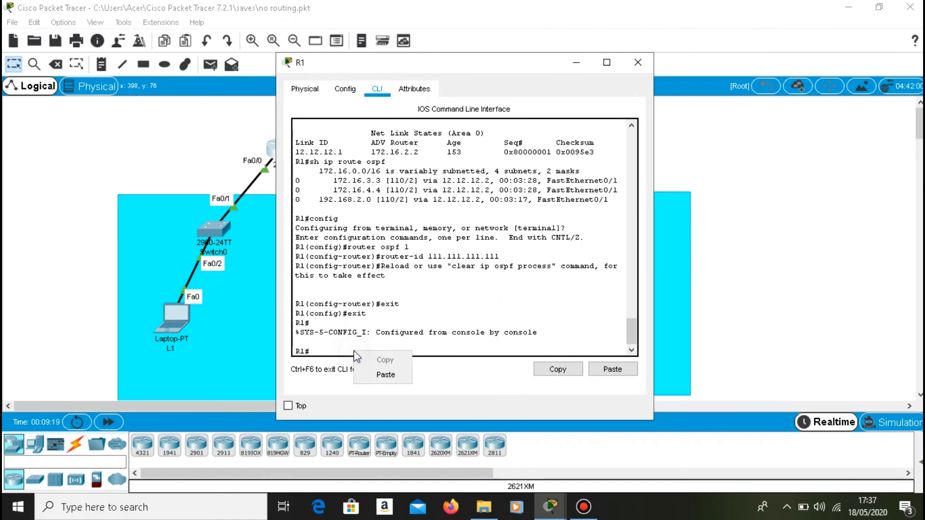
click(379, 370)
key(Return)
text(yes)
key(Return)
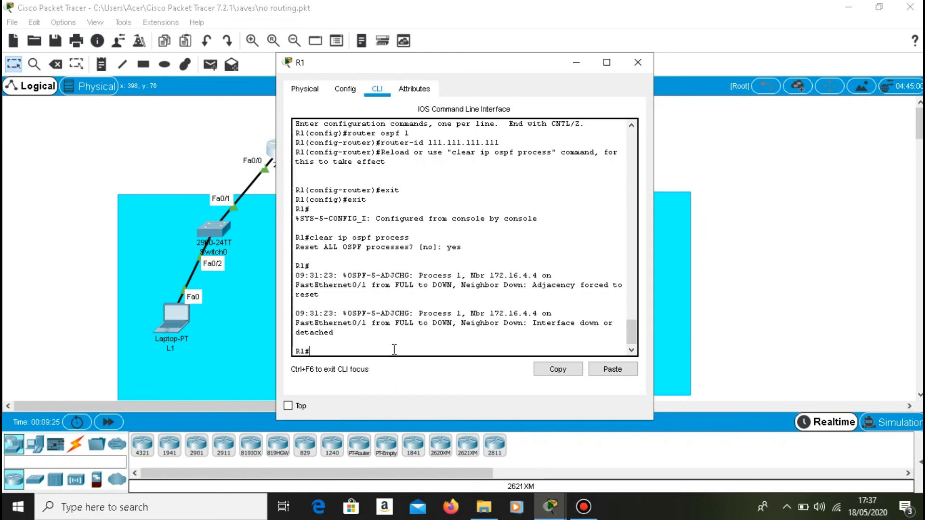
Switch to R2 and exit its OSPF and global configuration back to privileged EXEC mode.
click(567, 62)
double_click(461, 153)
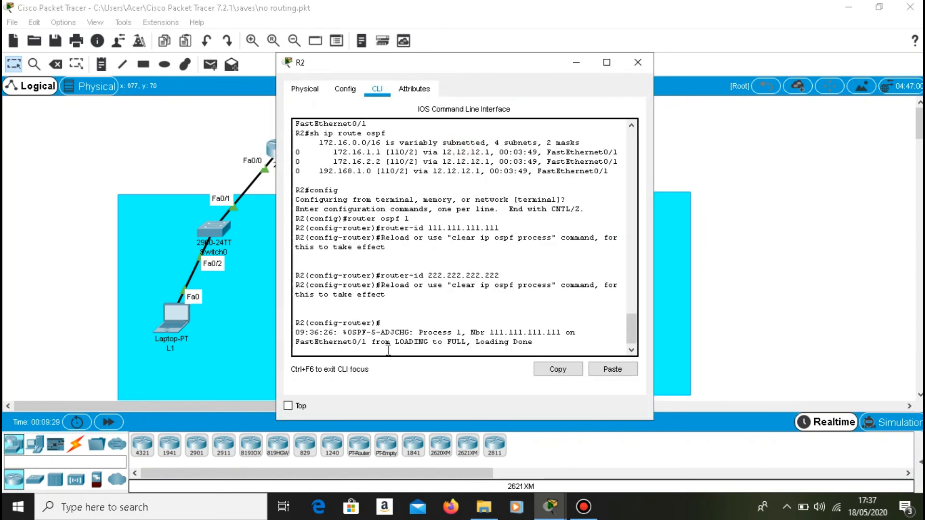
text(\)
key(Return)
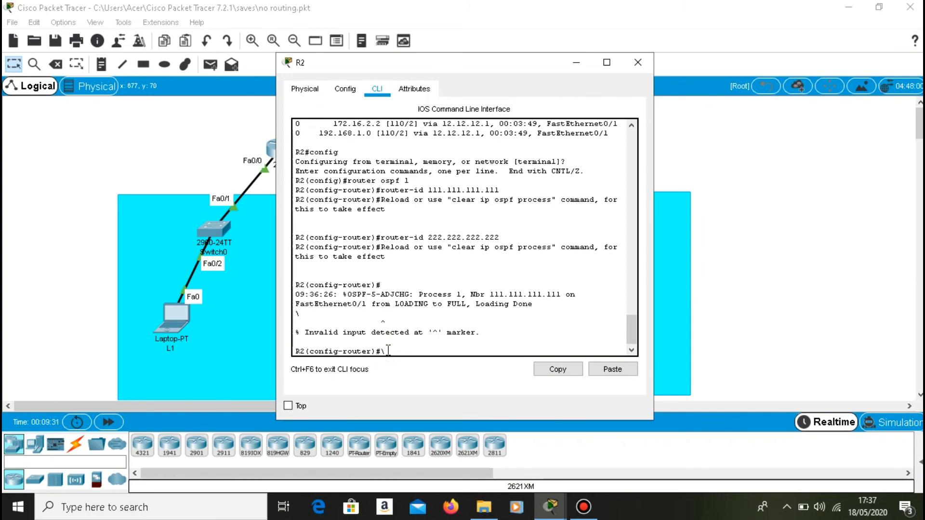
key(Up)
key(Up)
key(BackSpace)
key(BackSpace)
key(BackSpace)
key(BackSpace)
key(BackSpace)
key(BackSpace)
key(BackSpace)
key(BackSpace)
key(BackSpace)
key(BackSpace)
key(BackSpace)
key(BackSpace)
key(BackSpace)
key(BackSpace)
key(BackSpace)
key(BackSpace)
key(BackSpace)
key(BackSpace)
key(BackSpace)
key(BackSpace)
key(BackSpace)
key(BackSpace)
key(BackSpace)
key(BackSpace)
key(BackSpace)
text(exit)
key(Return)
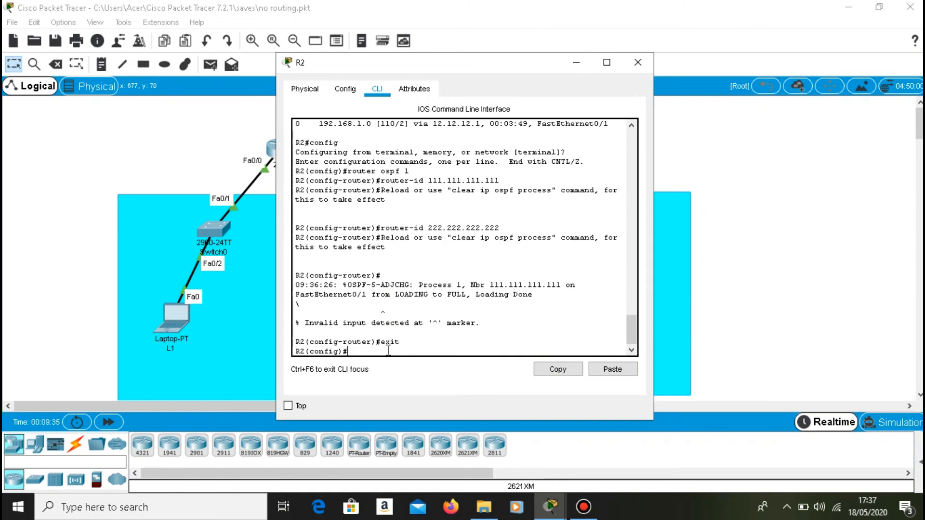
text(exit)
key(Return)
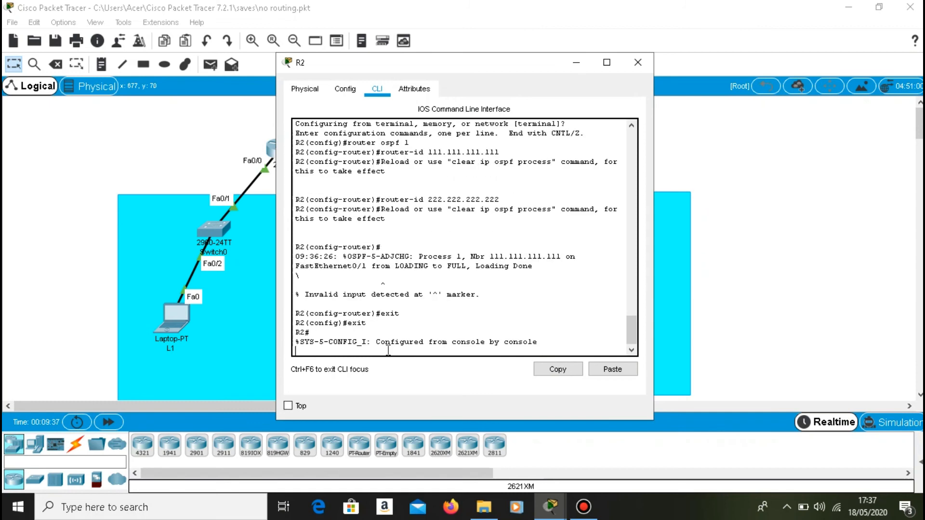
key(Return)
Paste and run clear ip ospf process on R2, answering yes to resetting all OSPF processes.
right_click(389, 351)
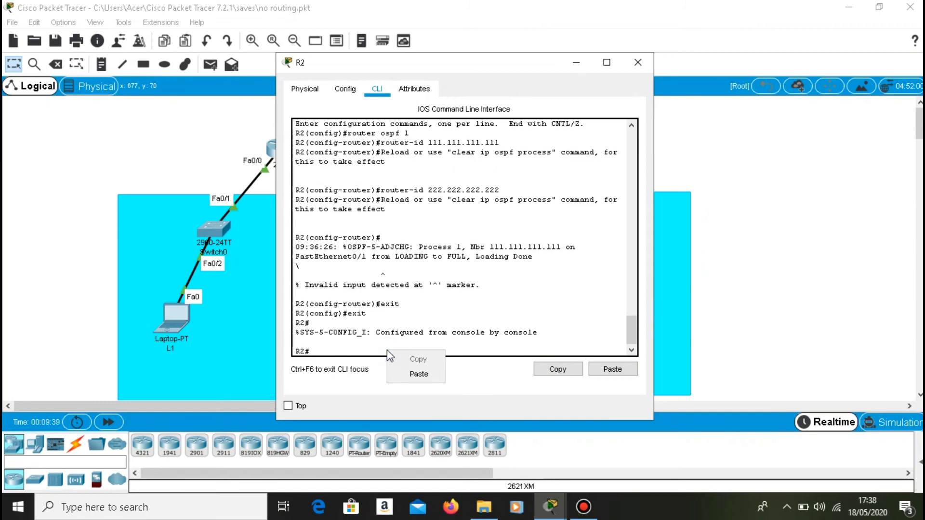
click(403, 374)
key(Return)
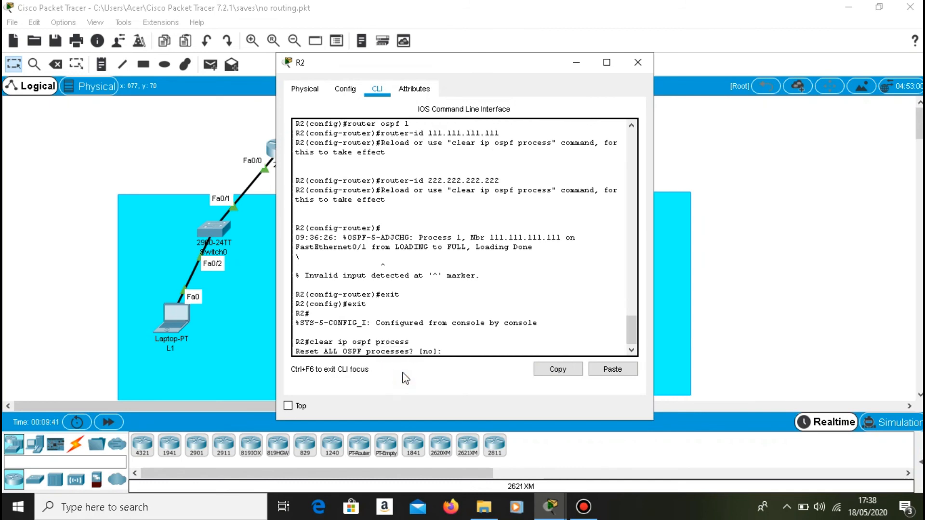
text(yes)
key(Return)
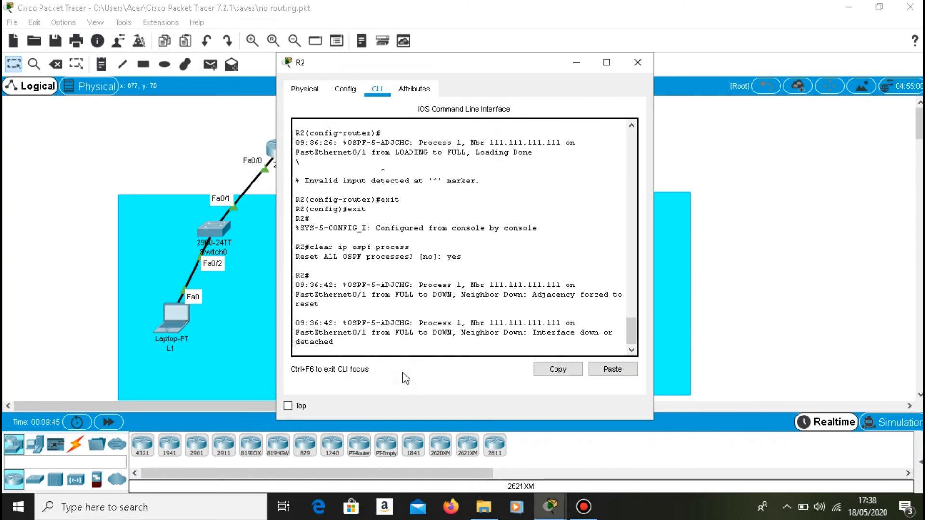
key(Return)
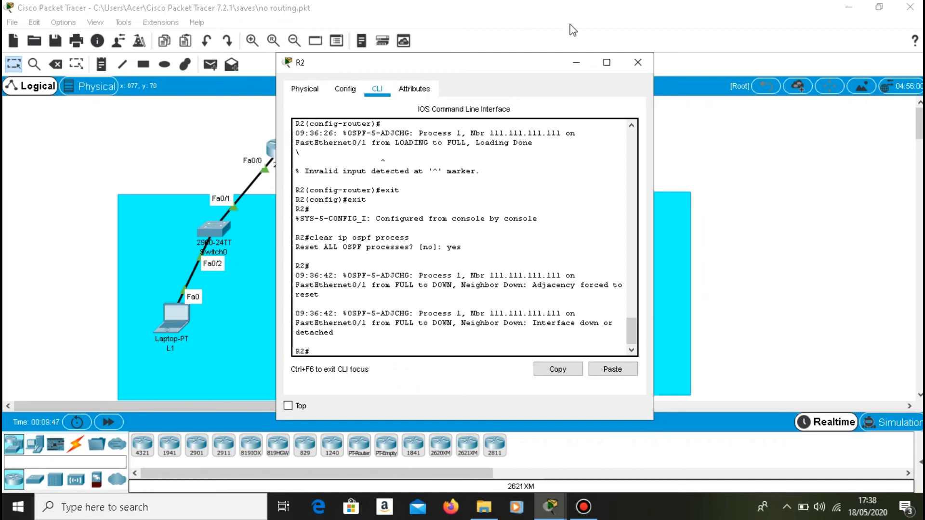
Switch to R1, run sh ip ospf neighbor and highlight the neighbor ID in the output.
click(578, 65)
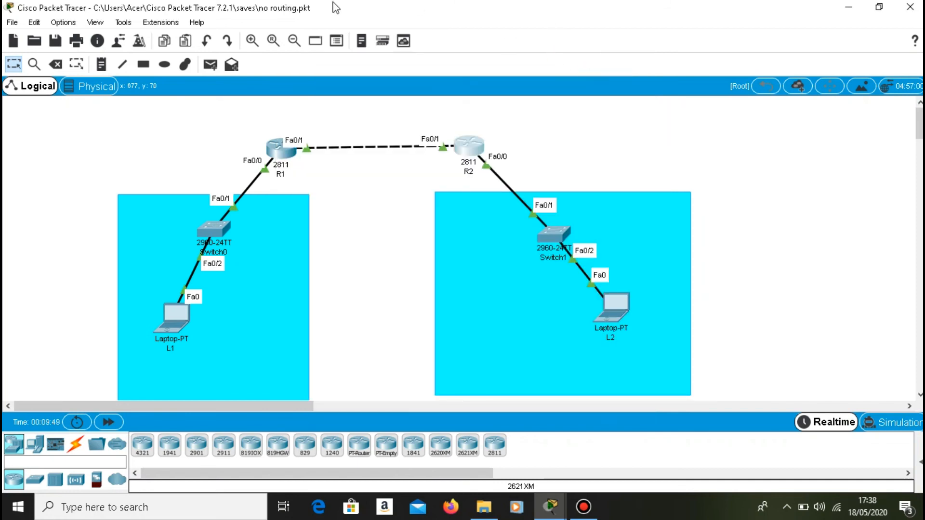
click(292, 154)
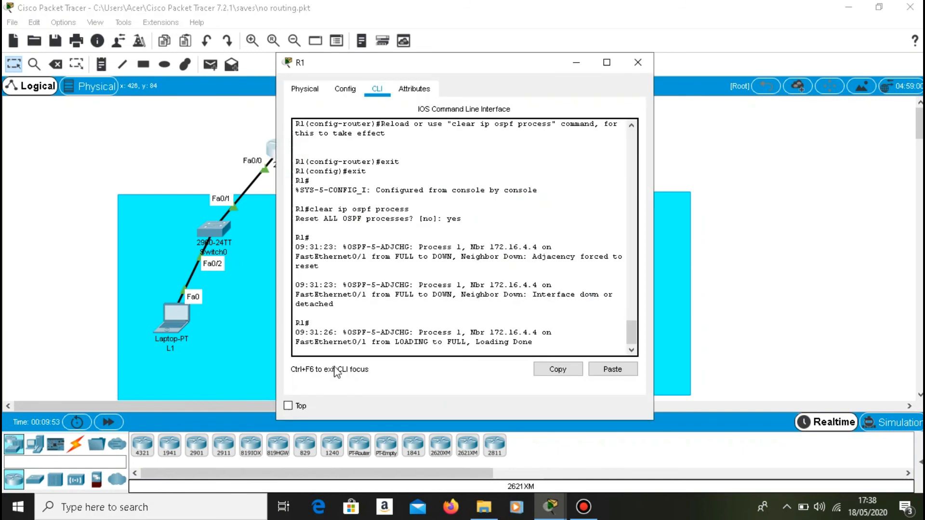
click(548, 347)
key(Return)
key(Up)
key(Up)
key(Up)
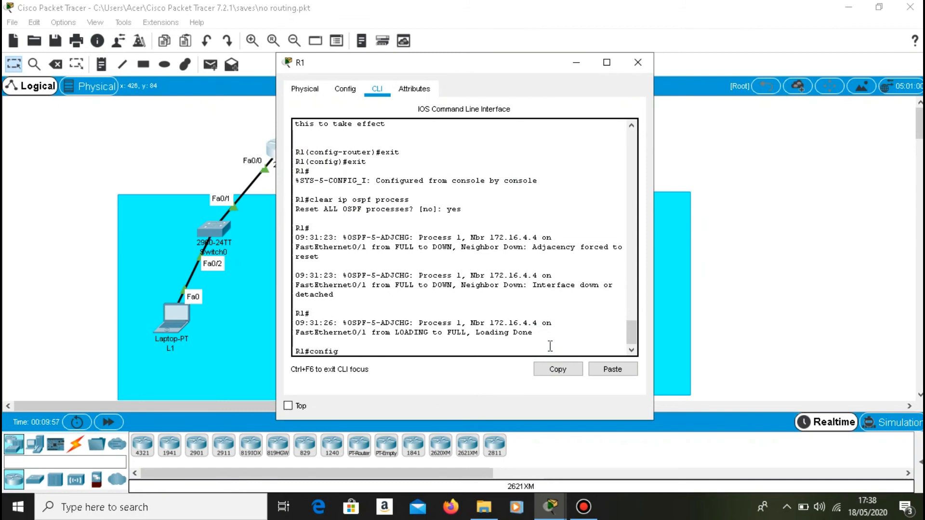
key(Up)
key(Up)
key(Up)
key(Up)
key(Up)
key(Return)
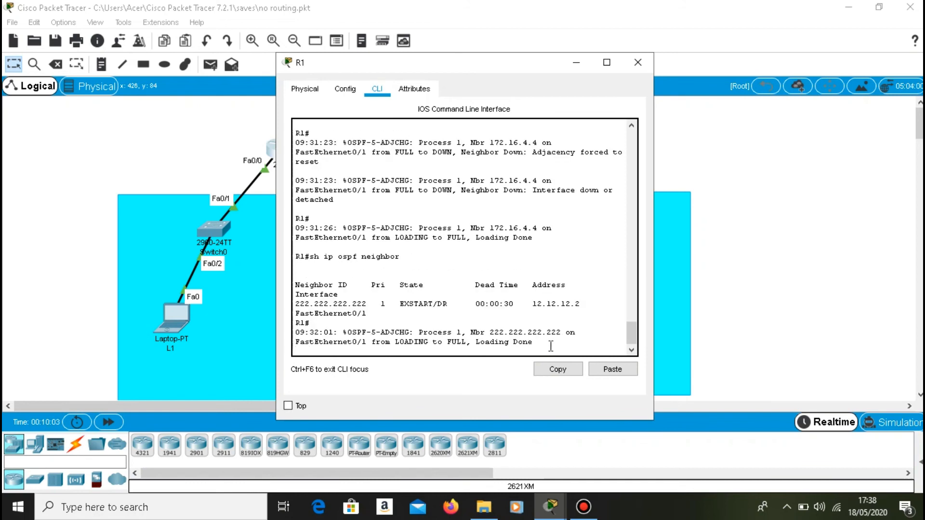
drag(299, 301, 390, 305)
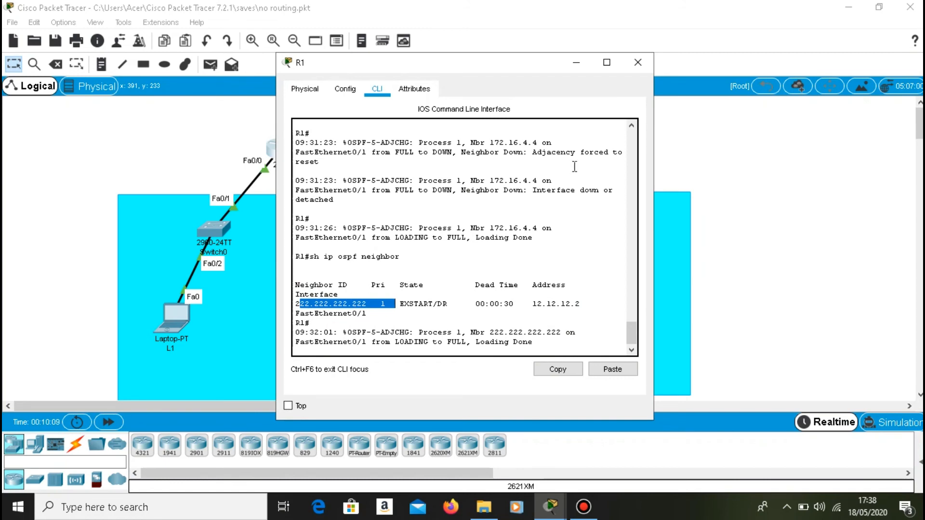
Switch to R2, run sh ip ospf neighbor and highlight the neighbor ID in the output.
click(576, 63)
click(468, 144)
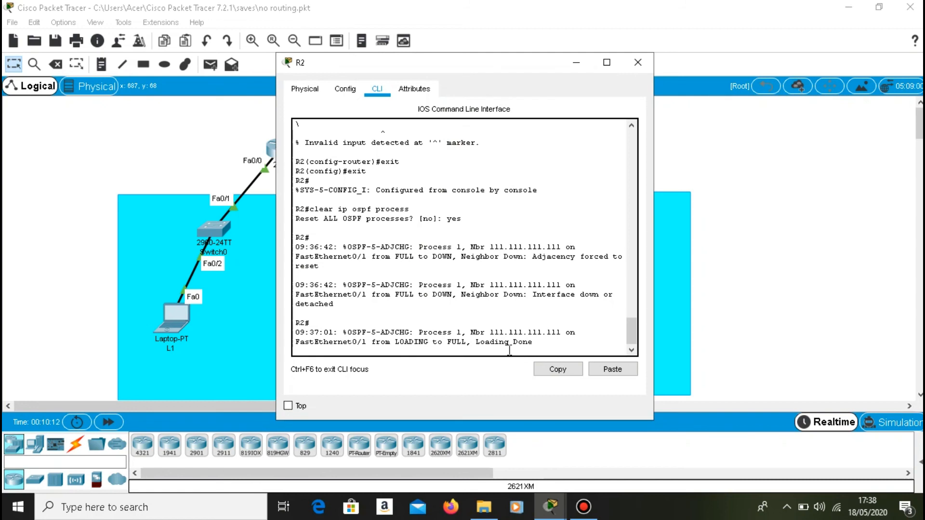
key(Return)
key(Up)
key(Up)
key(Up)
key(Up)
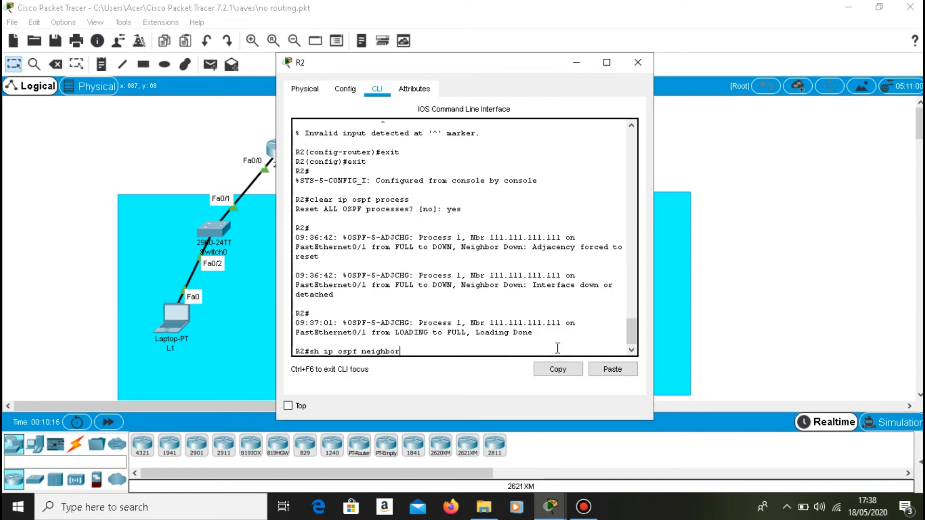
key(Return)
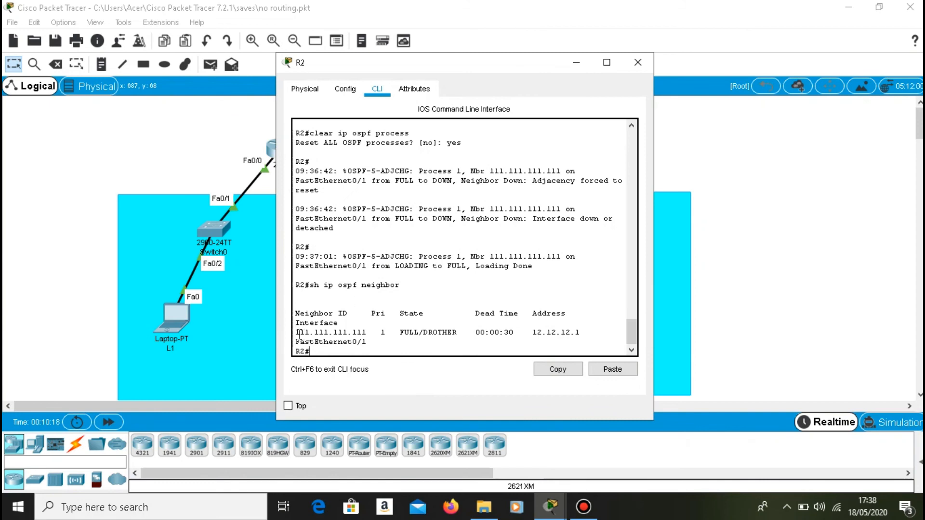
drag(299, 332, 402, 330)
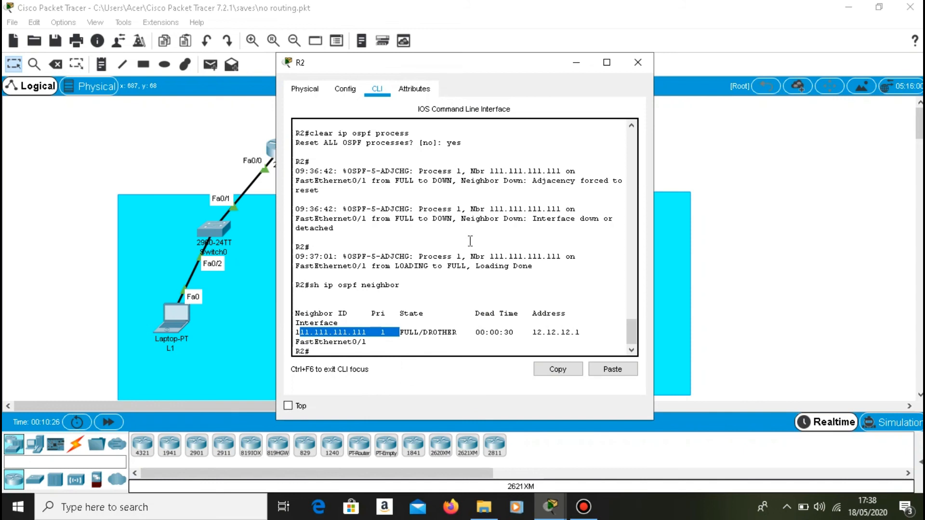
Switch back to R1 and enter global configuration mode from the terminal.
click(577, 63)
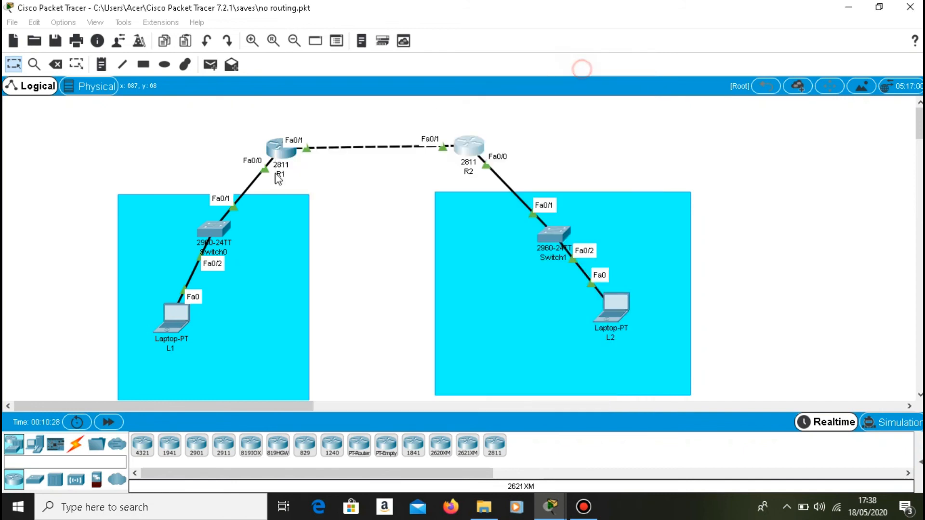
click(291, 153)
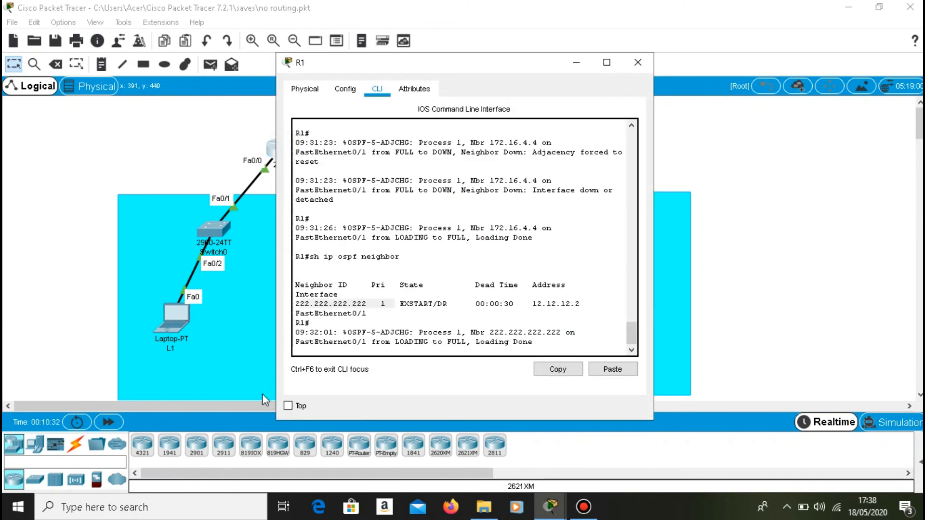
click(546, 344)
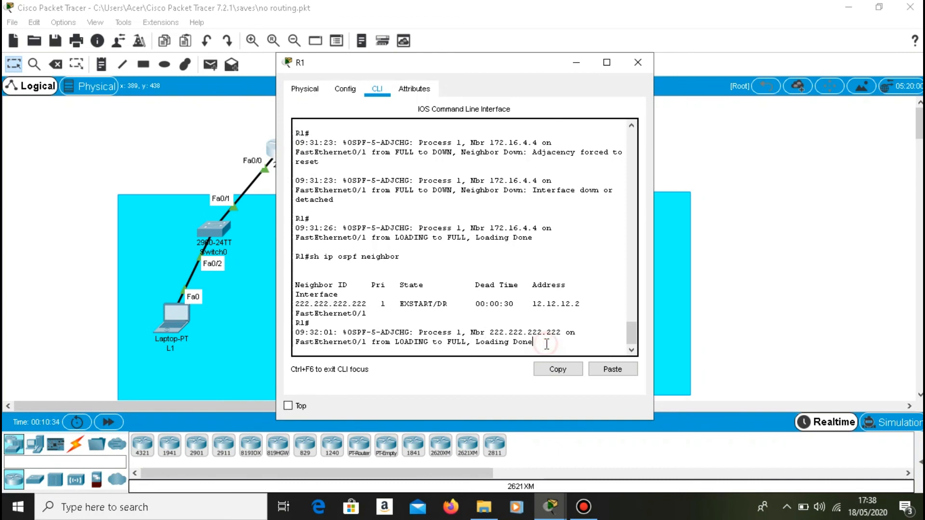
key(Return)
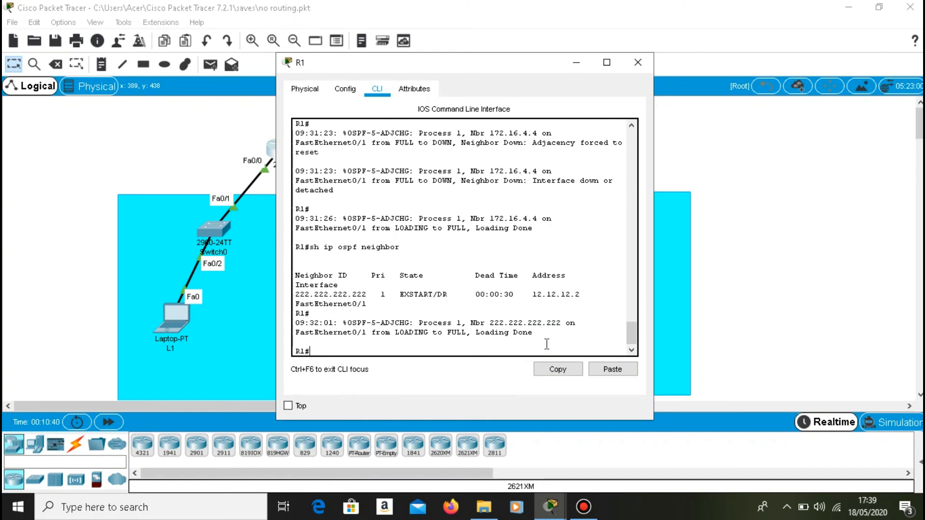
text(config)
key(Return)
key(Return)
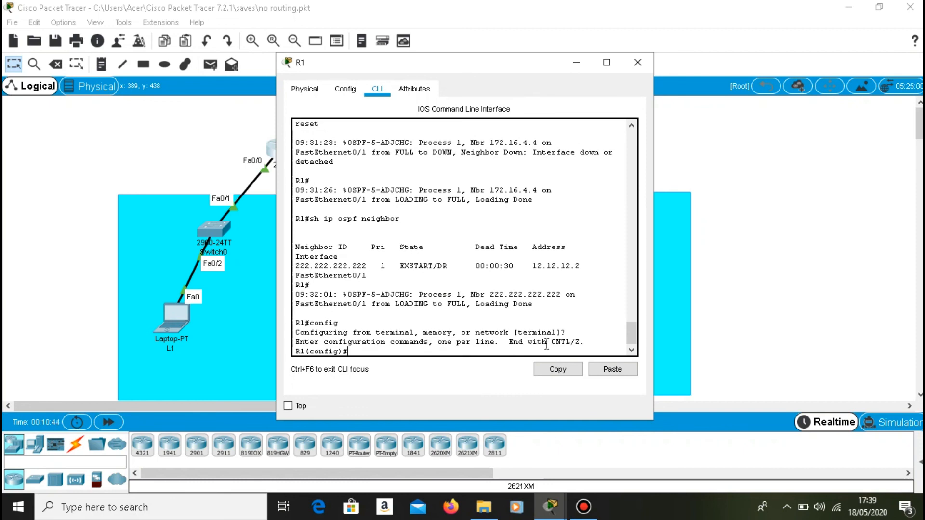
Enter router ospf 1 on R1 and set passive-interface fa0/0.
text(router)
text(ospf 1)
key(Return)
text(passive)
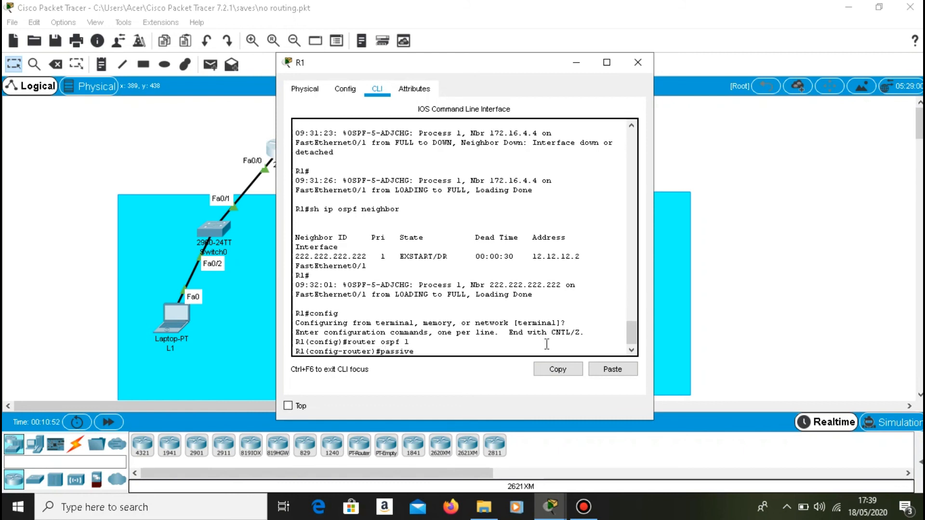
text(-interface fa0/0)
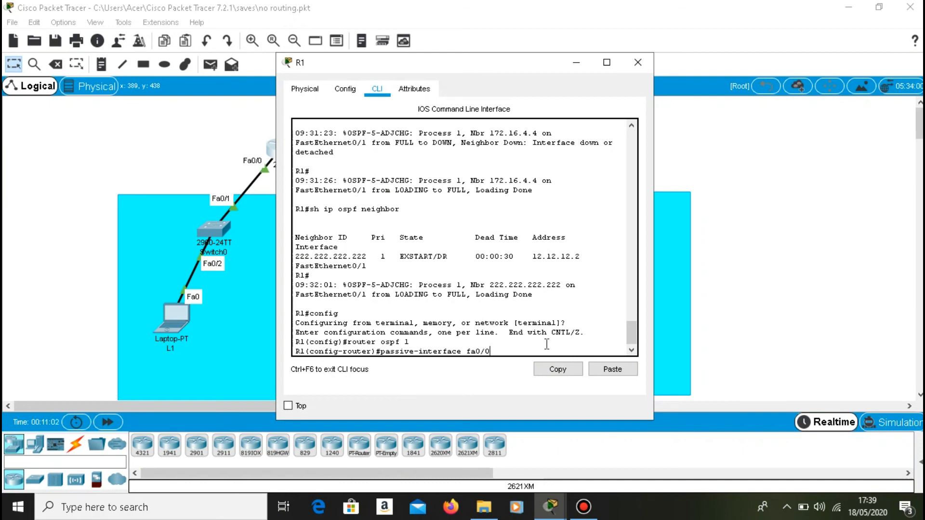
key(Return)
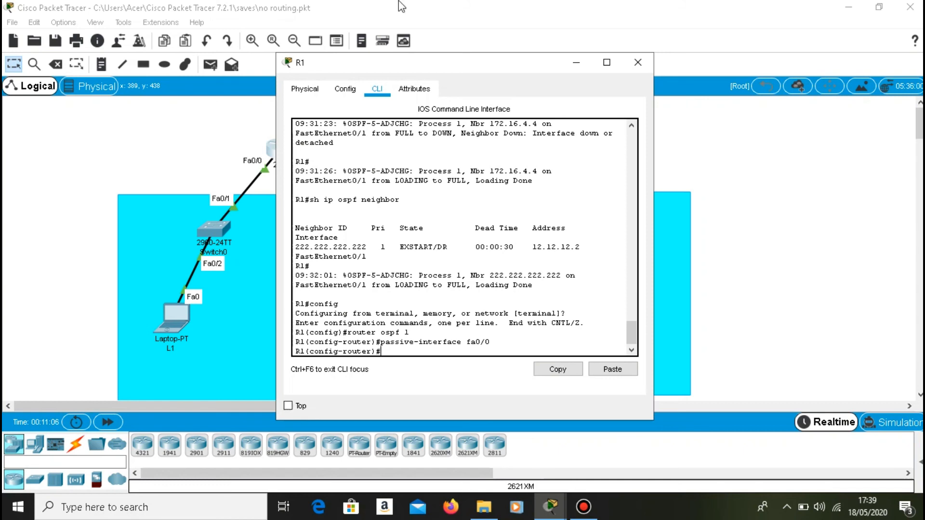
Switch to R2 and enter global configuration mode from the terminal.
click(577, 63)
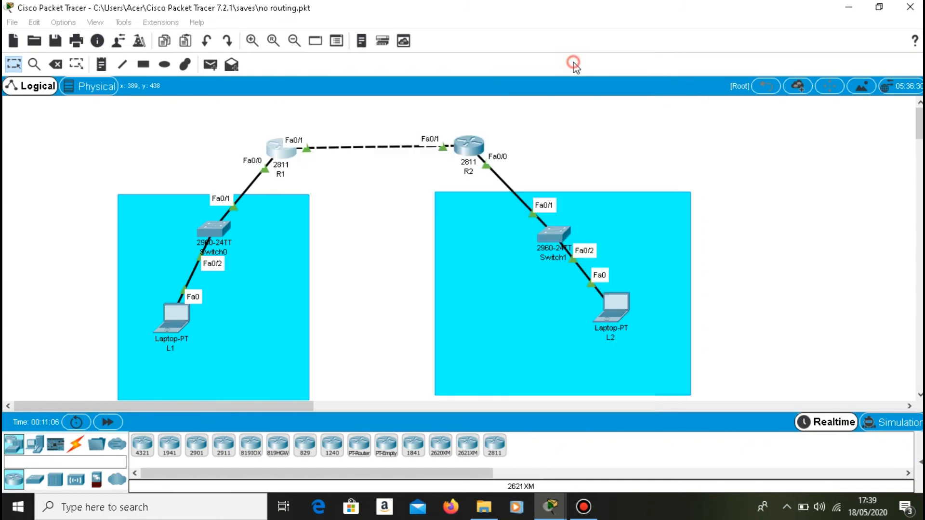
click(457, 159)
click(326, 354)
text(config)
key(Return)
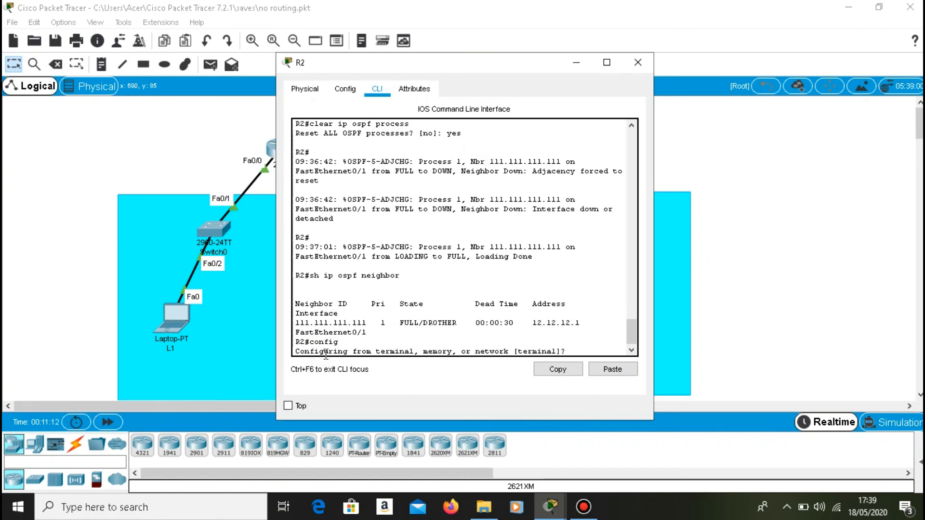
key(Return)
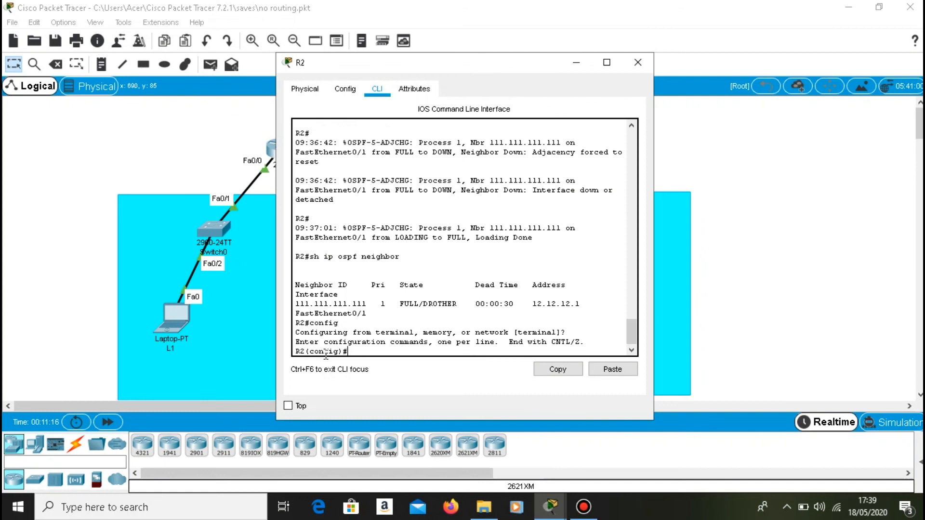
Enter router ospf 1 on R2 and set passive-interface fa0/0.
text(roue)
key(BackSpace)
text(ter)
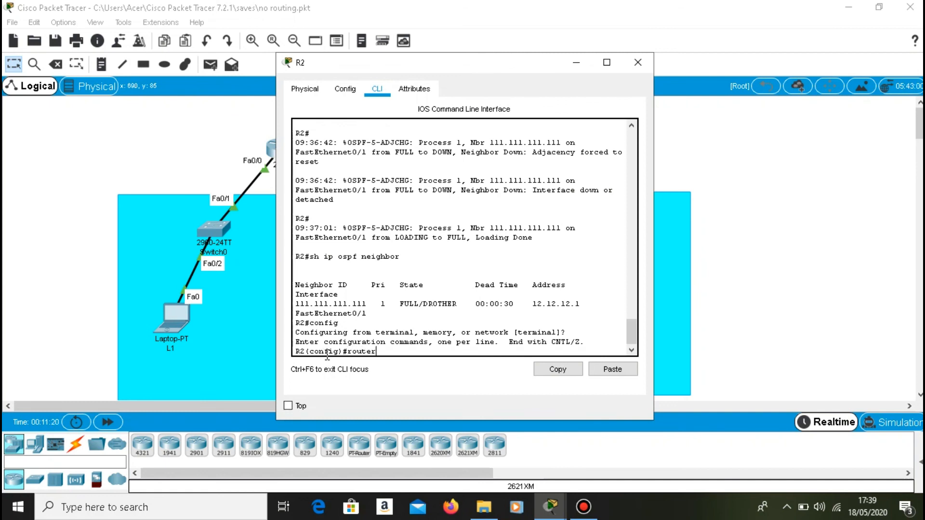
text( ospf 1)
key(Return)
text(pasive)
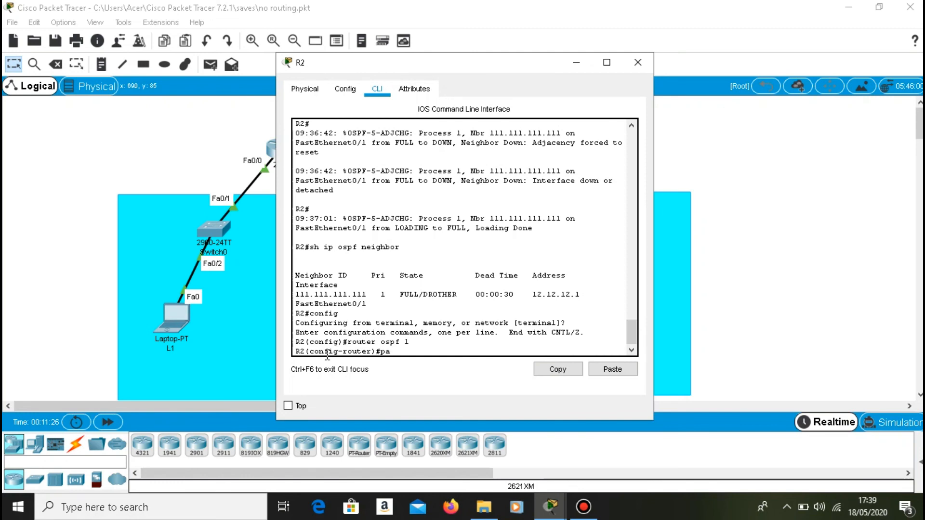
key(BackSpace)
key(BackSpace)
key(BackSpace)
text(sive-interface fa0/0)
key(Return)
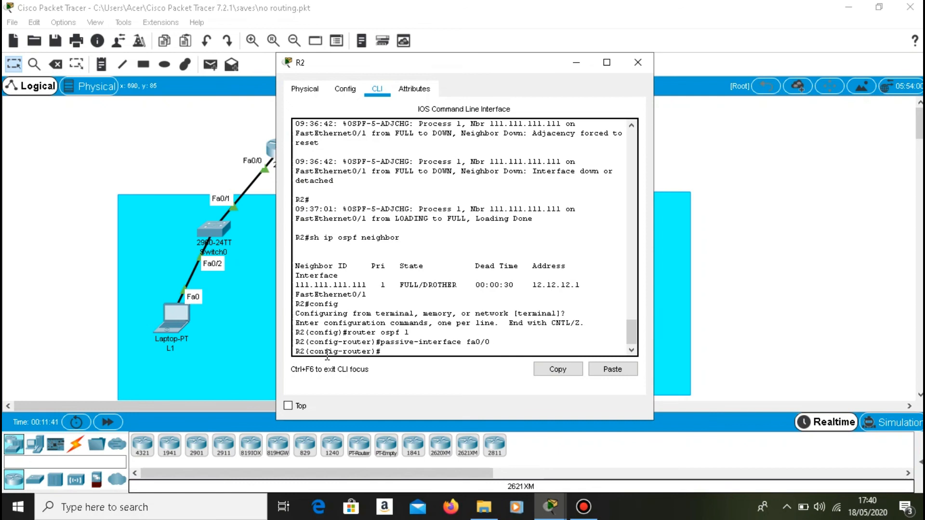
Exit OSPF and global configuration on R2 back to privileged EXEC mode.
text(exit)
key(Return)
text(exit)
key(Return)
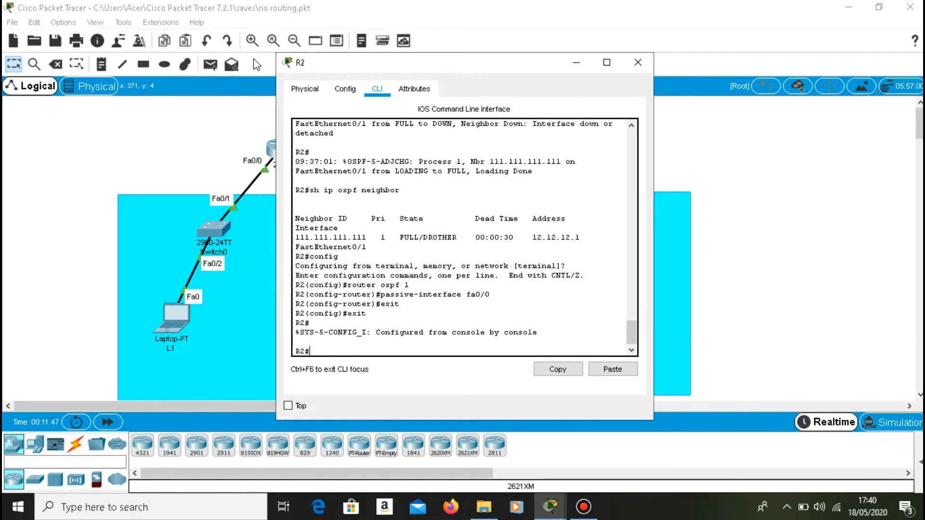
Switch to R1 and exit its OSPF and global configuration back to privileged EXEC mode.
click(576, 62)
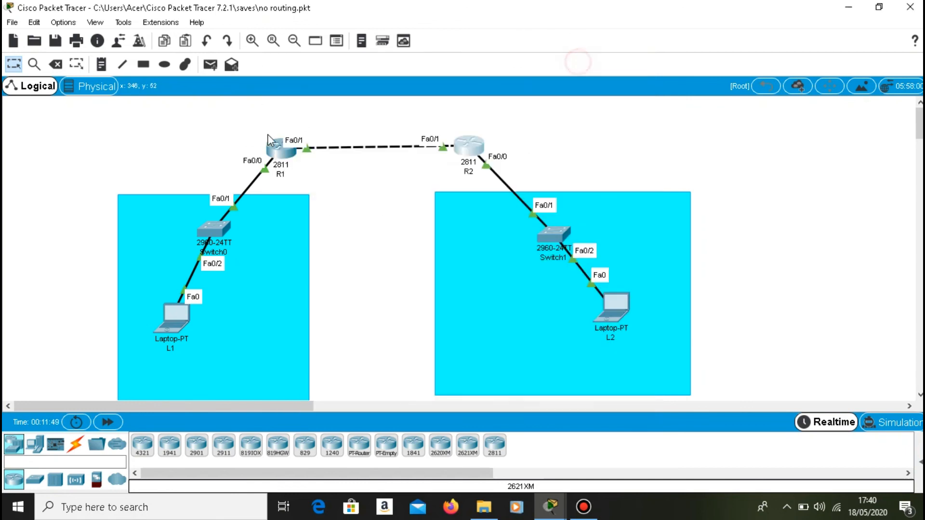
click(288, 157)
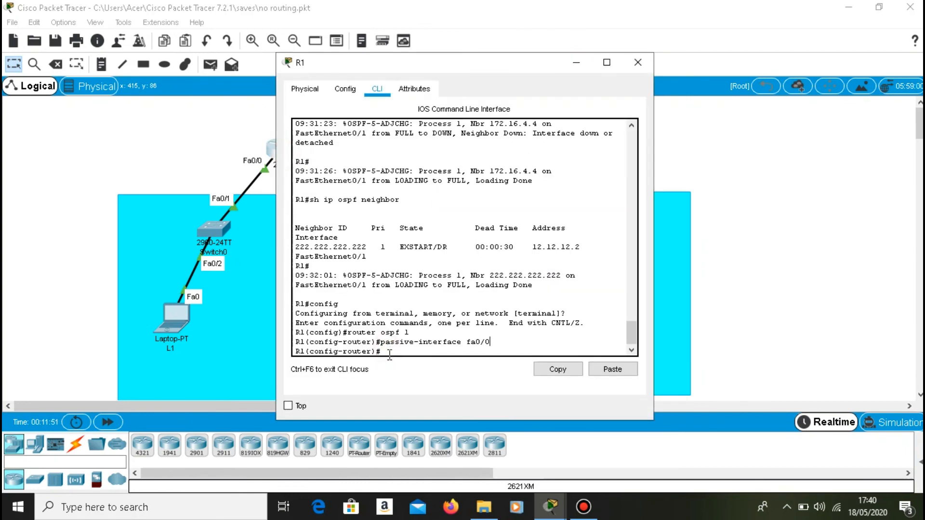
text(exit)
key(Return)
text(exit)
key(Return)
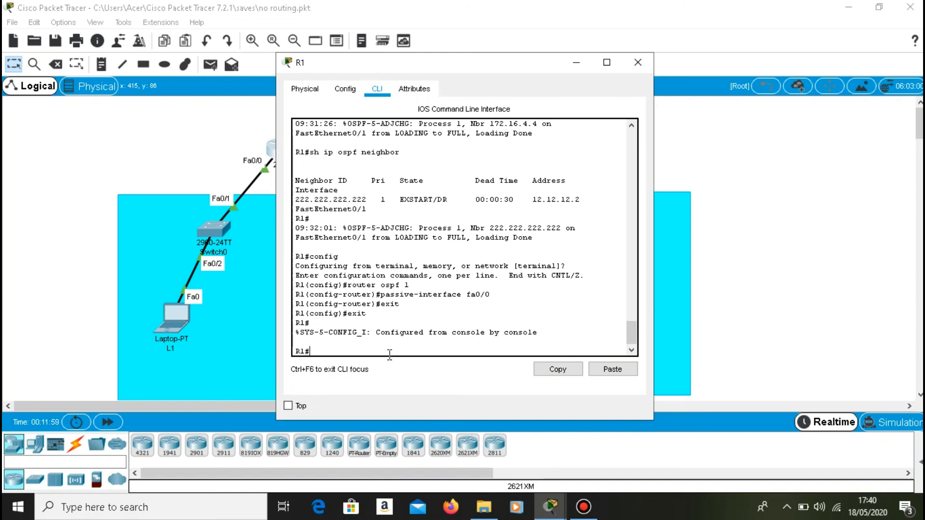
Run sh ip protocols on R1 and highlight the passive interfaces heading in the output.
text(config)
key(Up)
key(Up)
key(Down)
key(Up)
key(Up)
key(Up)
text(s)
key(Return)
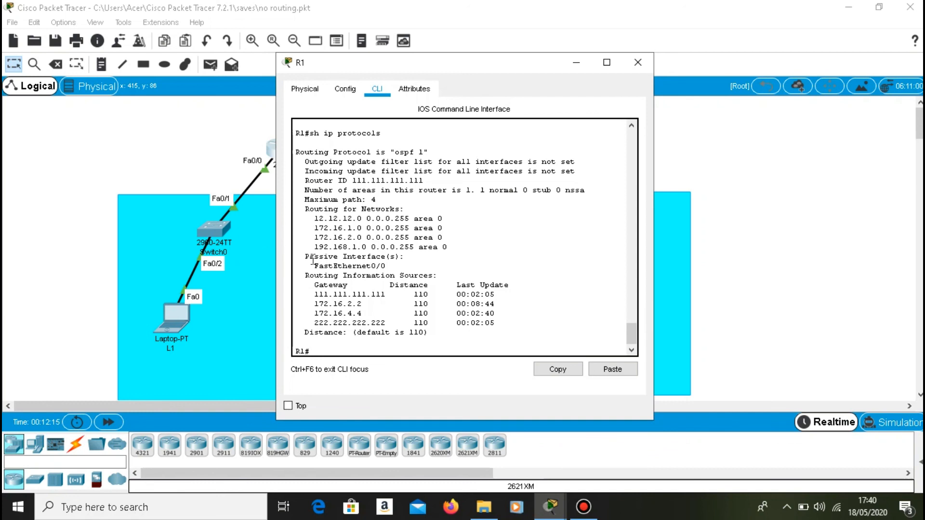
drag(305, 257, 411, 257)
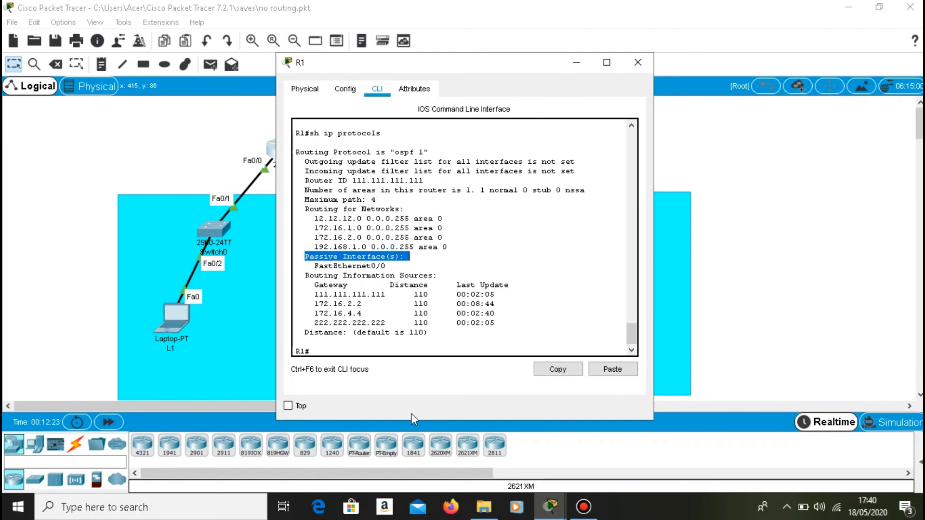
Run sh ip ospf interface on R1 and page through the interface details to the end of the output.
click(365, 352)
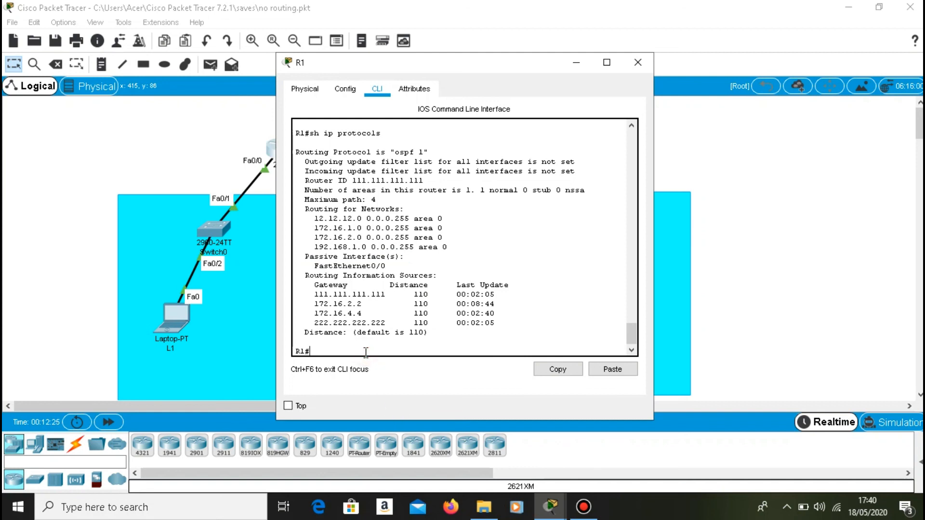
key(Up)
key(Up)
key(Up)
key(Up)
key(Up)
key(BackSpace)
key(BackSpace)
key(BackSpace)
key(BackSpace)
key(BackSpace)
key(BackSpace)
key(BackSpace)
key(BackSpace)
text(interface)
key(Return)
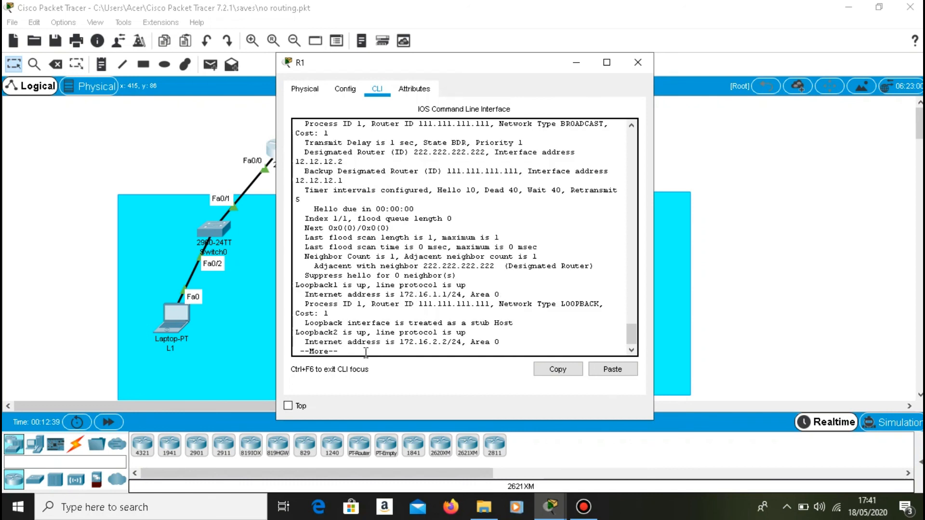
key(Return)
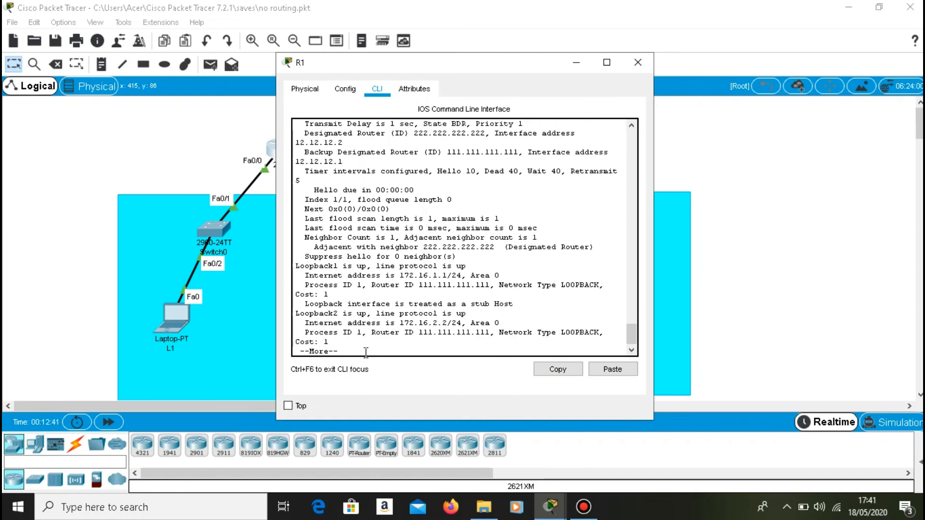
key(Return)
key(Return)
key(Return)
key(Return)
key(Return)
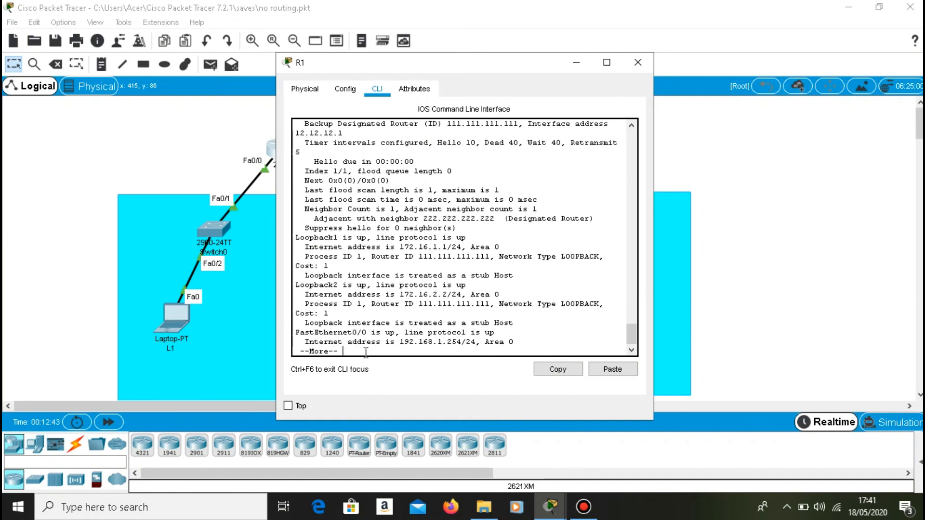
key(Return)
key(Return)
key(Return)
key(Return)
key(Return)
key(Return)
key(Return)
key(Return)
key(Return)
key(Return)
key(Return)
key(Return)
key(Return)
key(Return)
key(Return)
key(Return)
key(Return)
key(Return)
key(Return)
key(Return)
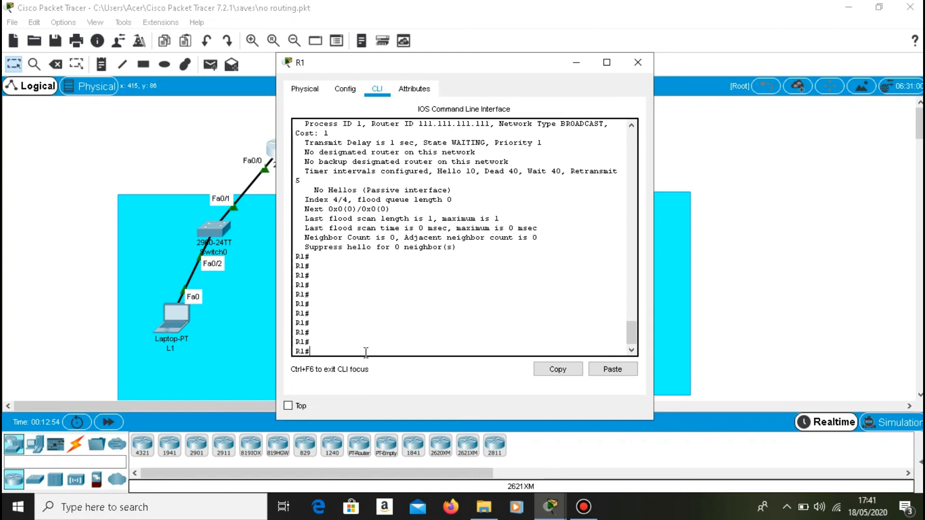
Display R1's routing table with sh ip route.
text(sh ip route)
key(Return)
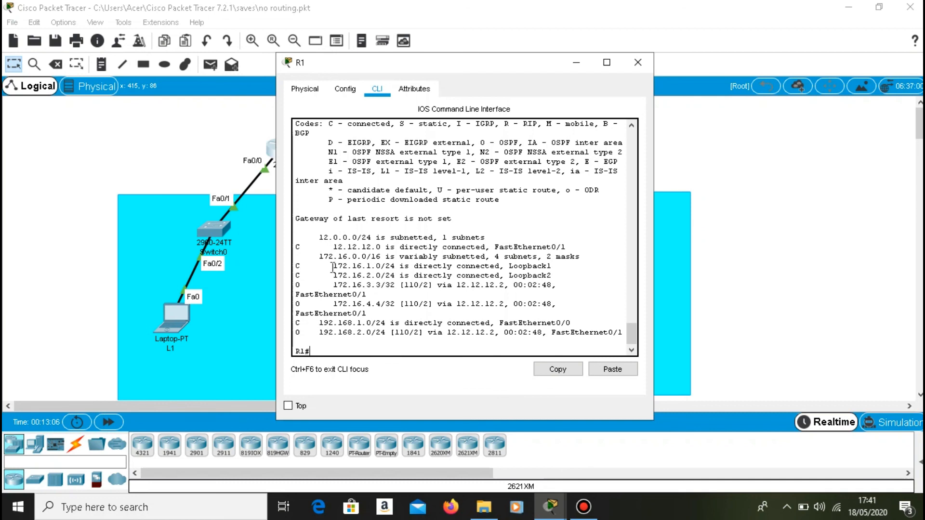
Highlight the 172.16.3.3/32 route on R1, then enter global configuration and open interface lo1.
drag(329, 284, 535, 296)
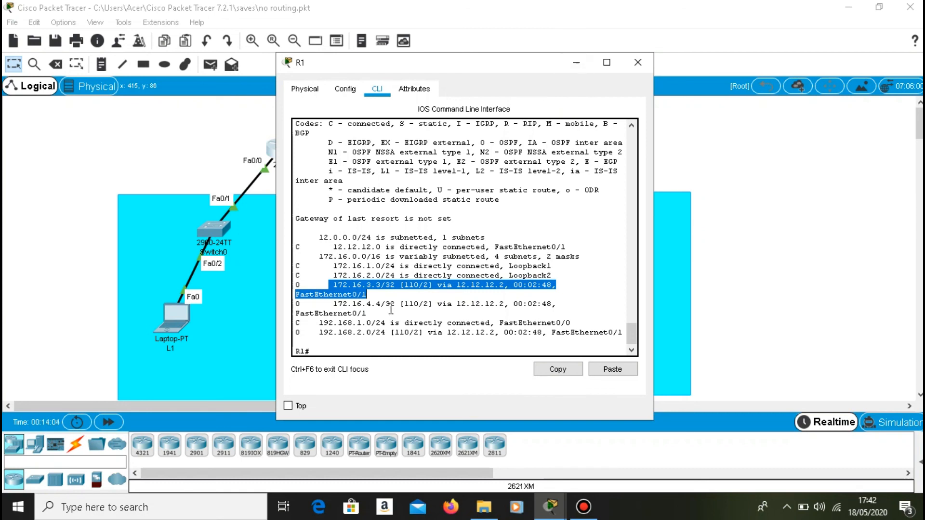
click(336, 346)
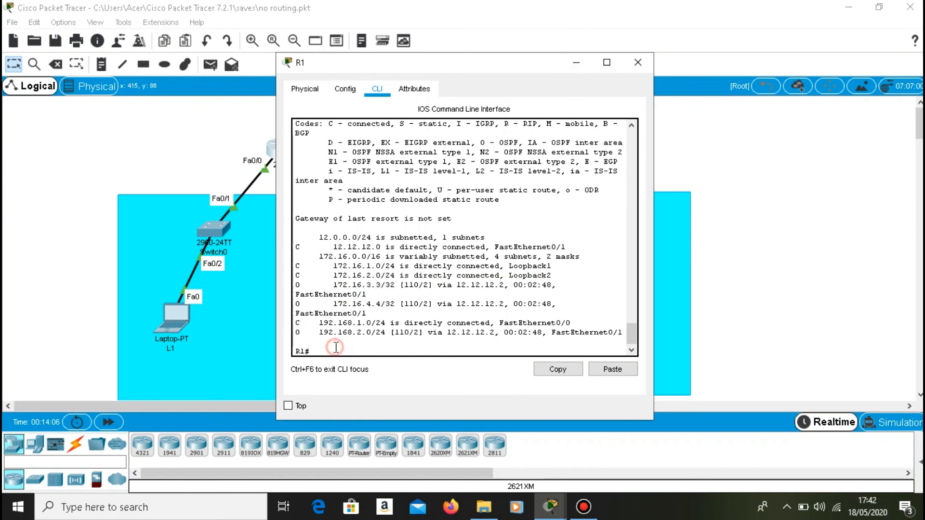
text(config)
key(Return)
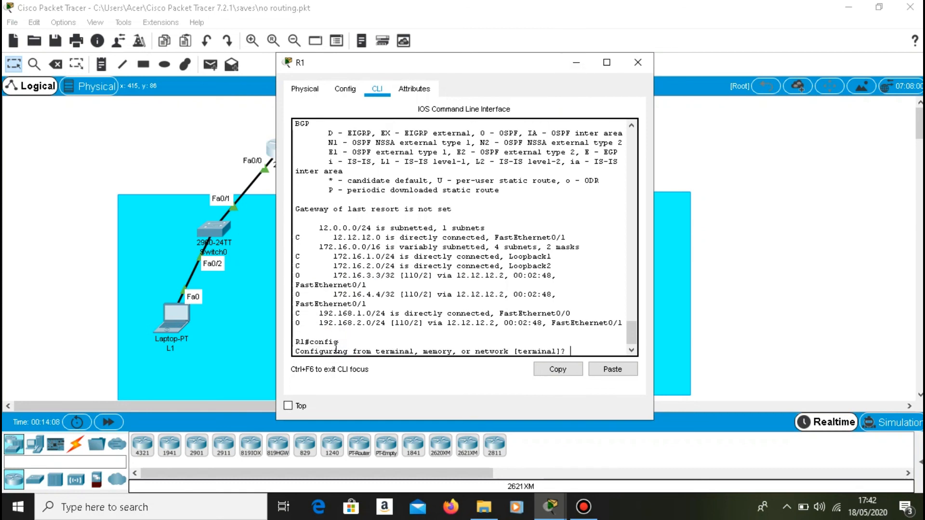
key(Return)
text(interface lo1)
key(Return)
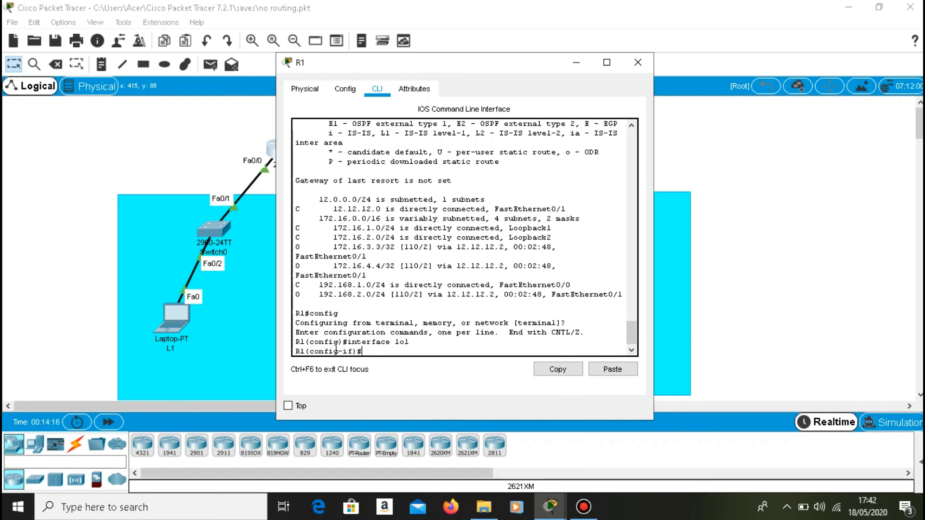
Set the OSPF network type of R1's lo1 with ip ospf network point-to-point.
text(ip ospf network point-to-point)
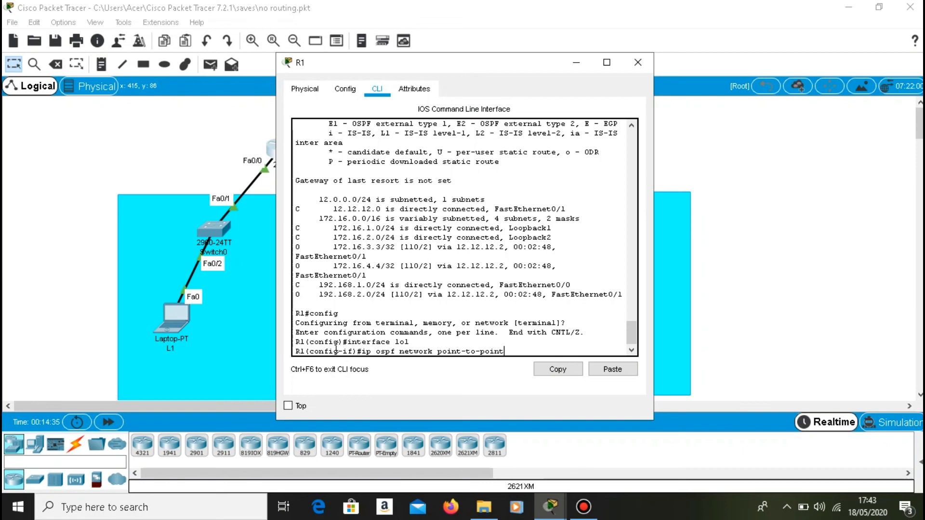
key(Return)
Open interface lo2 on R1 and apply ip ospf network point-to-point to it.
key(Return)
key(Up)
key(Up)
key(BackSpace)
text(2)
key(Return)
key(Up)
key(Up)
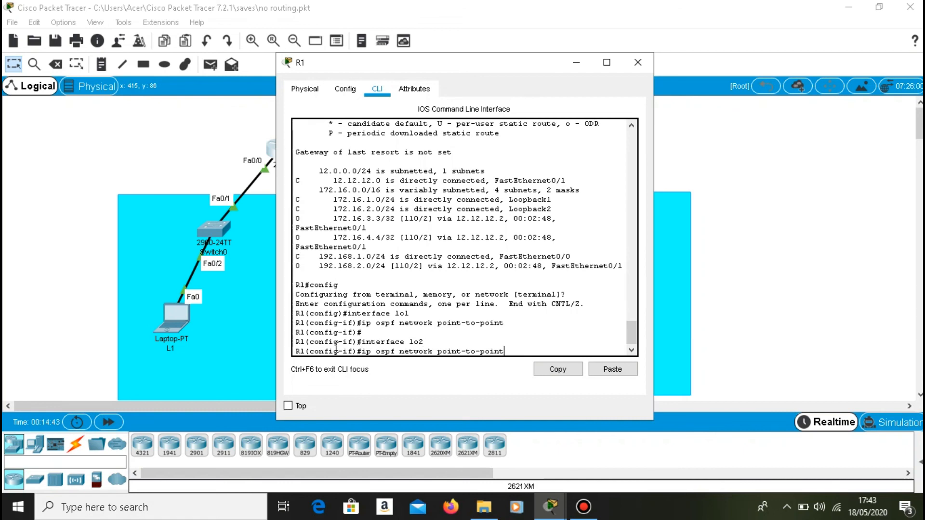
key(Return)
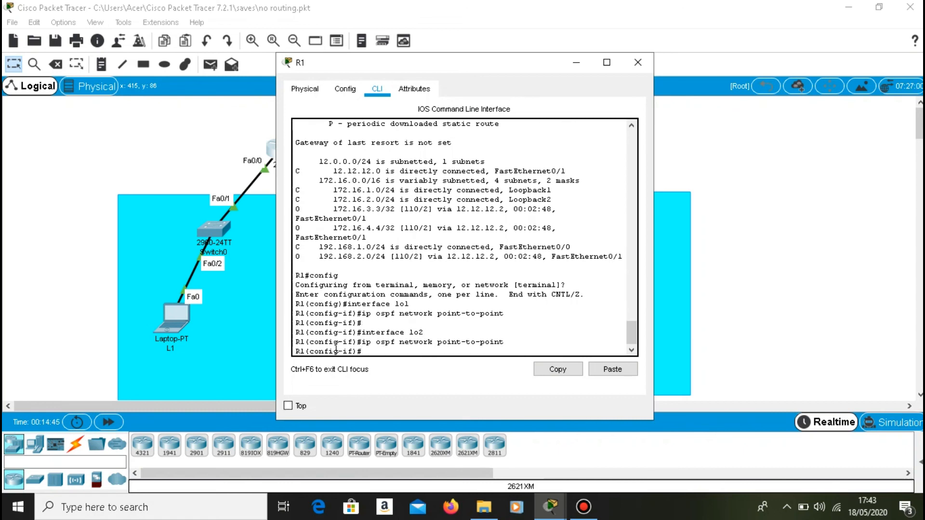
Switch to R2, enter global configuration mode and open interface lo3.
click(577, 63)
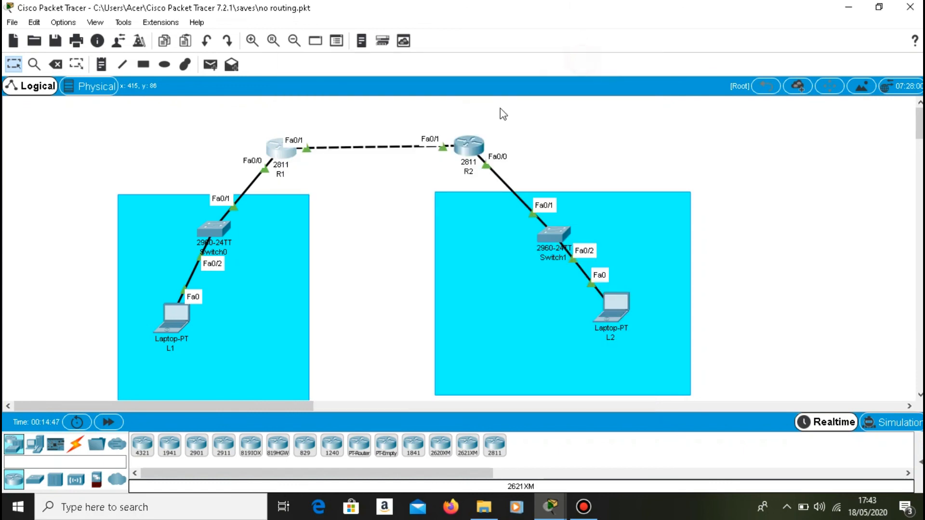
click(463, 150)
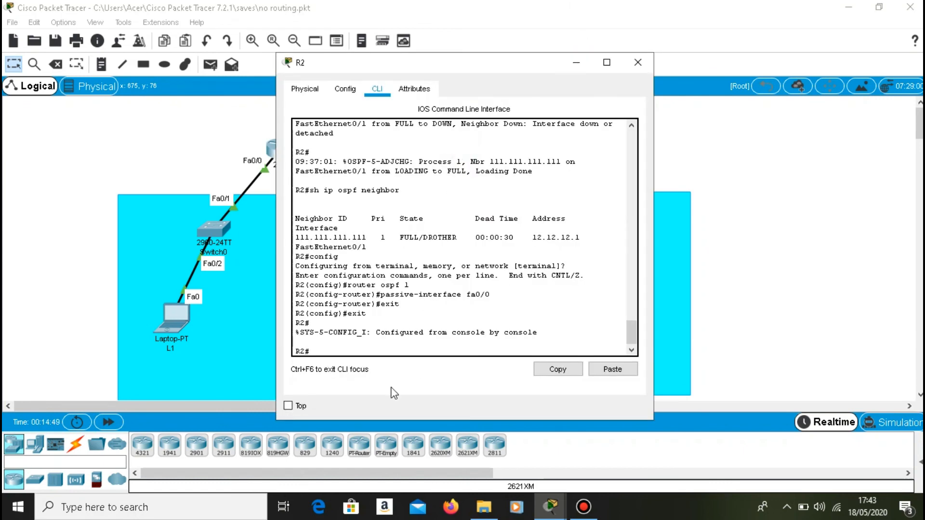
click(388, 352)
text(config)
key(Return)
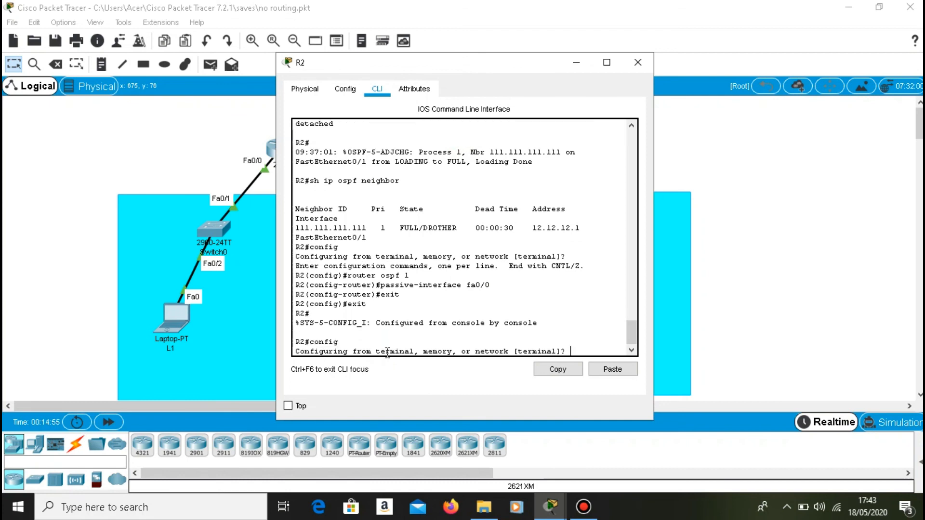
key(Return)
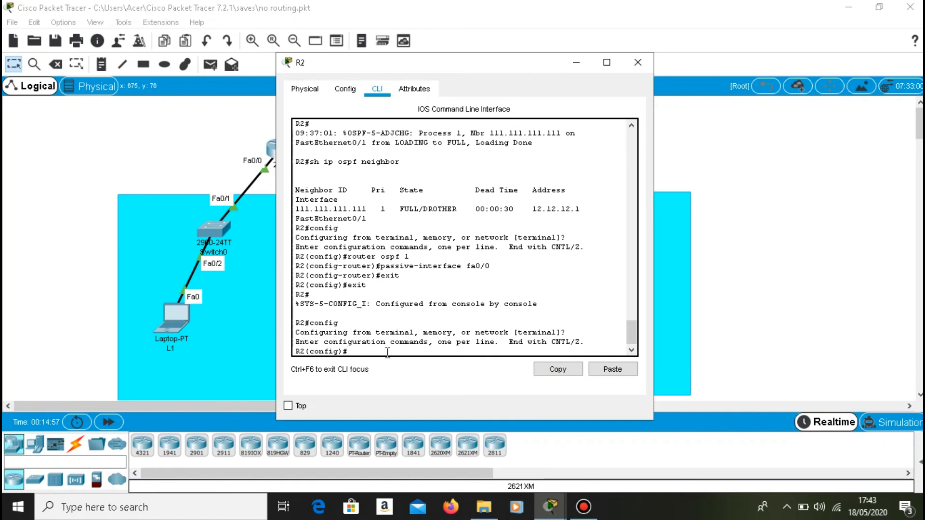
text(interface lo3)
key(Return)
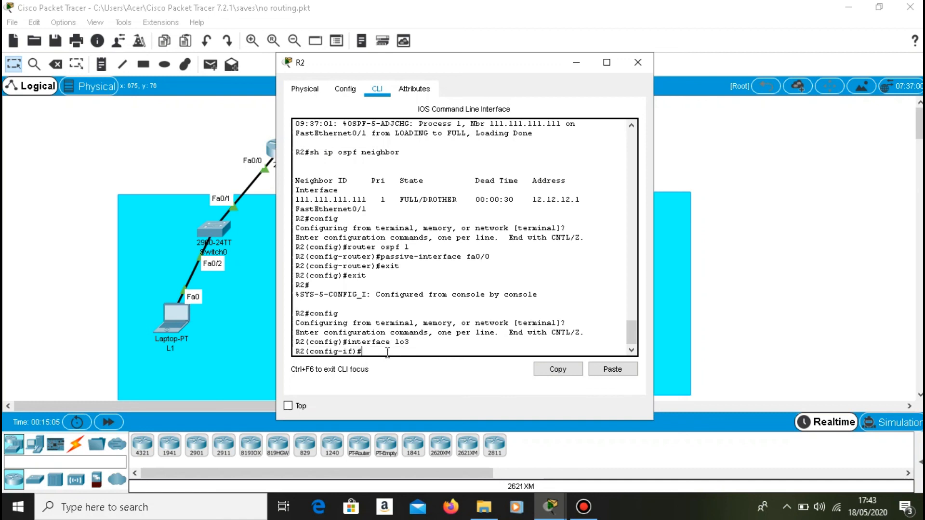
Try to set the OSPF network type of R2's lo3 with ip ospf network-point-to-point.
text(ip ospf network-point-to-point)
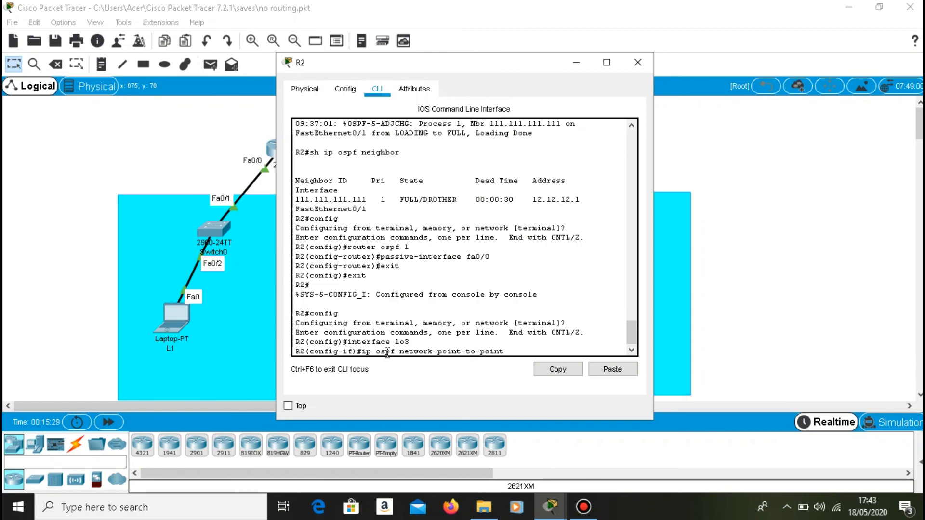
key(Return)
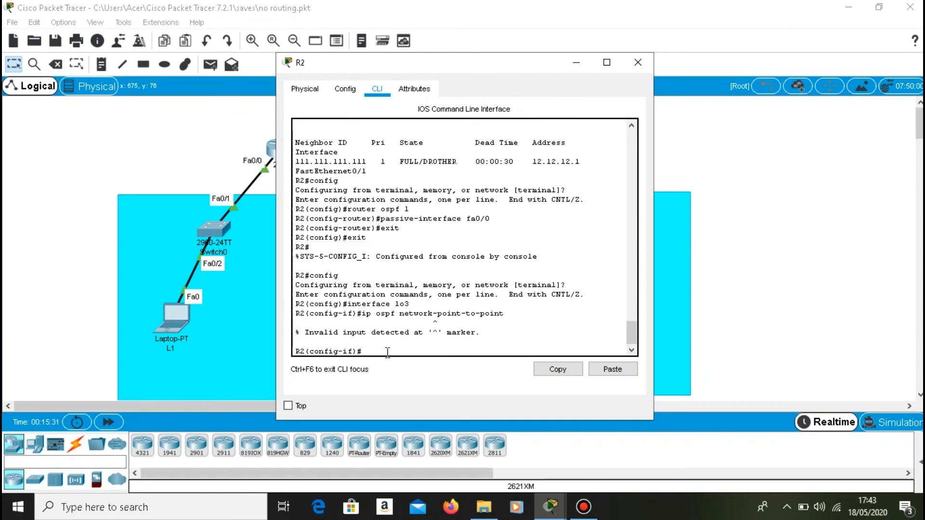
Recall the rejected command and run it corrected as ip ospf network point-to-point on R2's lo3.
key(Up)
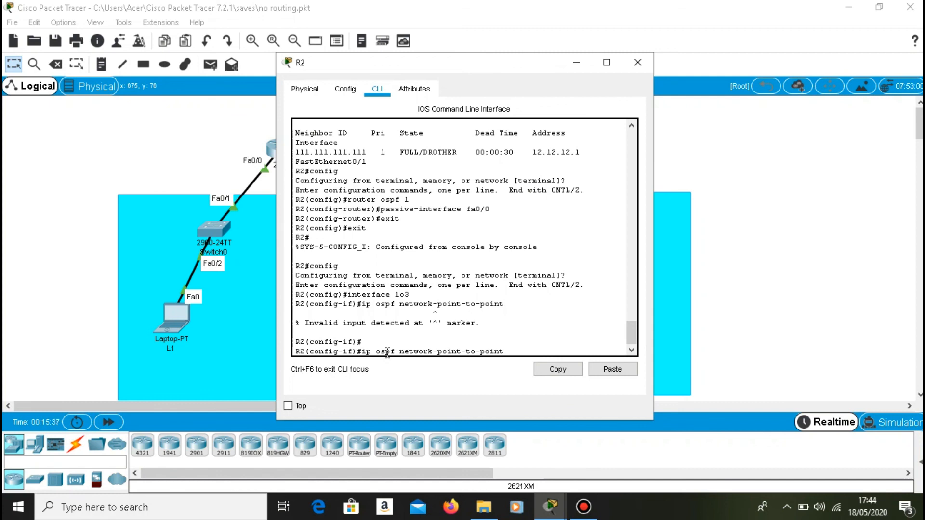
key(Left)
key(Left)
key(Left)
key(Left)
key(Left)
key(Left)
key(Left)
key(Left)
key(Left)
key(Left)
key(Left)
key(Left)
key(BackSpace)
key(Return)
Open interface lo4 on R2 and apply ip ospf network point-to-point to it.
key(Up)
key(Up)
key(Up)
key(BackSpace)
text(4)
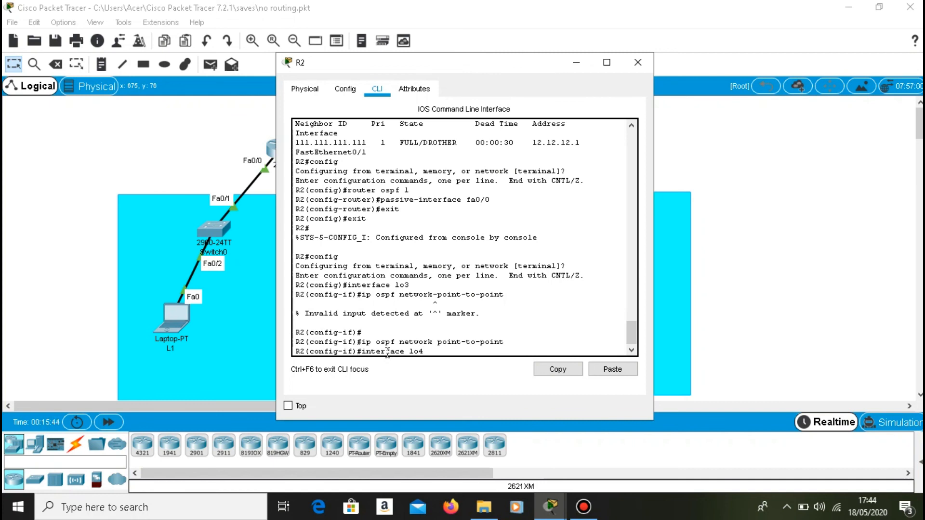
key(Return)
key(Up)
key(Up)
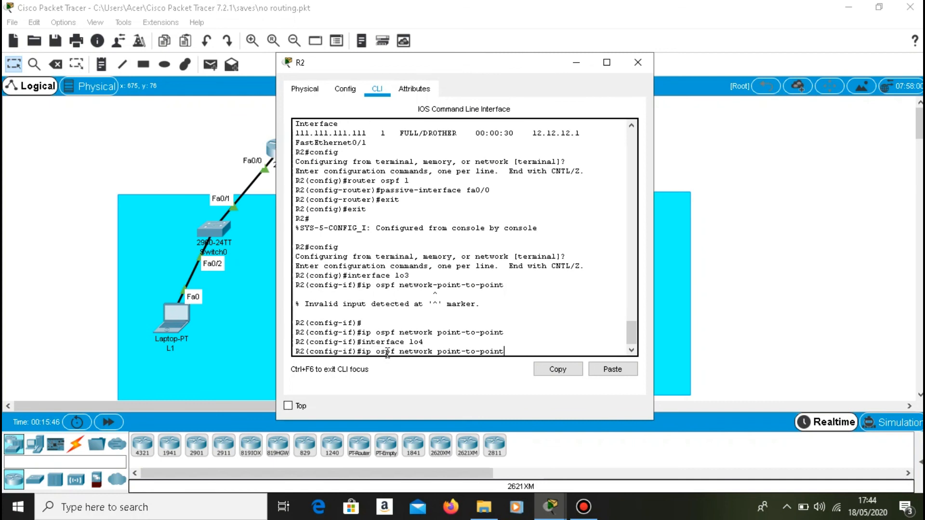
key(Return)
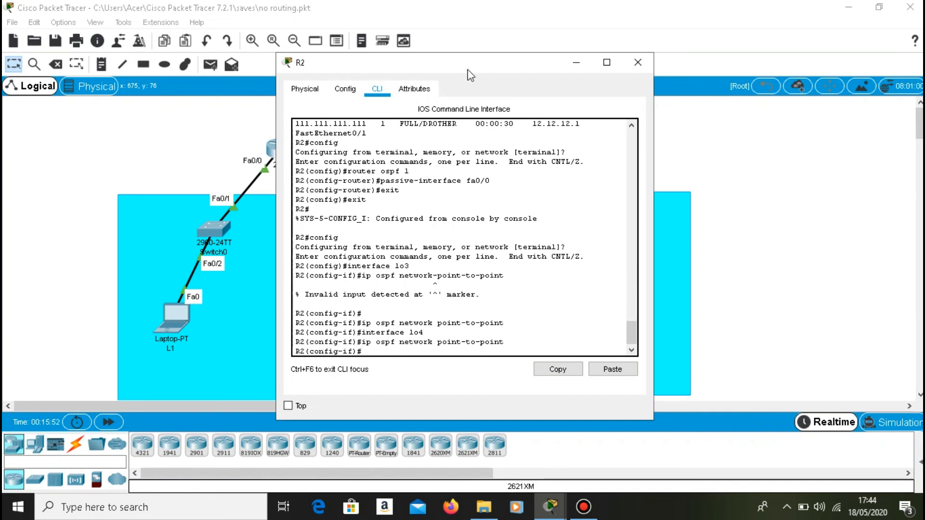
Switch to R1 and exit interface and global configuration back to privileged EXEC mode.
click(577, 62)
click(273, 146)
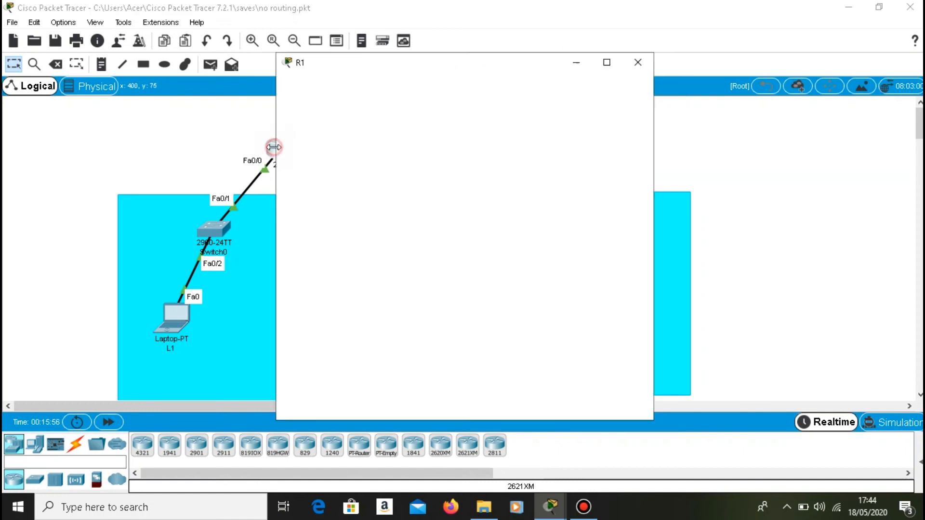
text(exit)
key(Return)
text(exit)
key(Return)
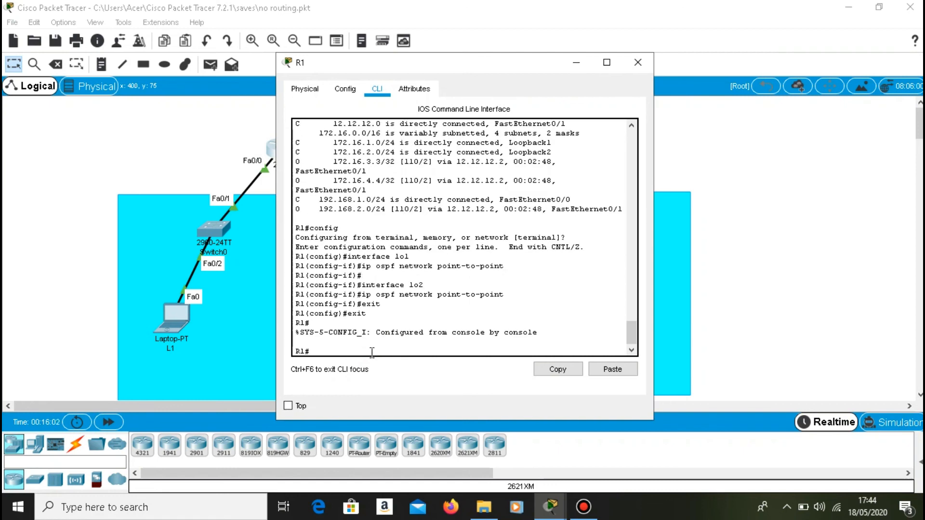
Display R1's routing table with sh ip route to check the loopback routes.
text(sh ip route)
key(Return)
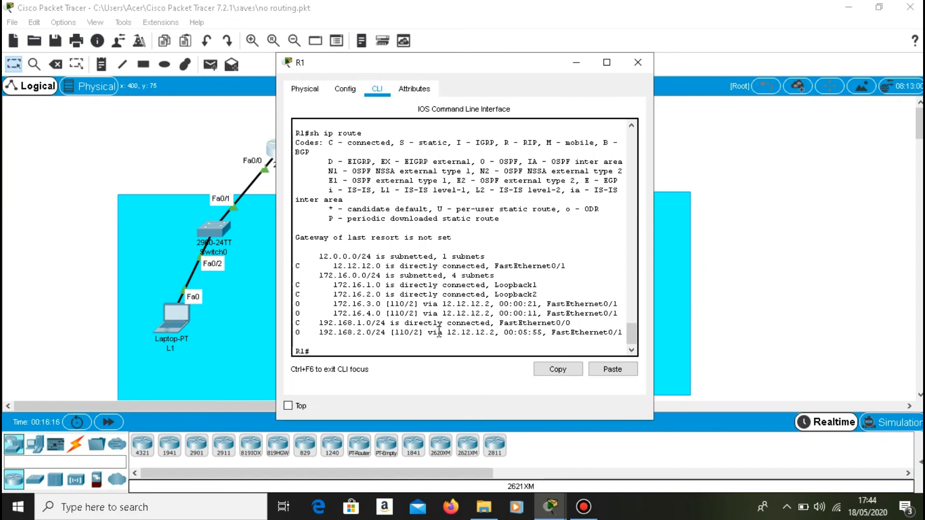
Switch to R2 and exit interface and global configuration back to privileged EXEC mode.
click(576, 62)
click(473, 153)
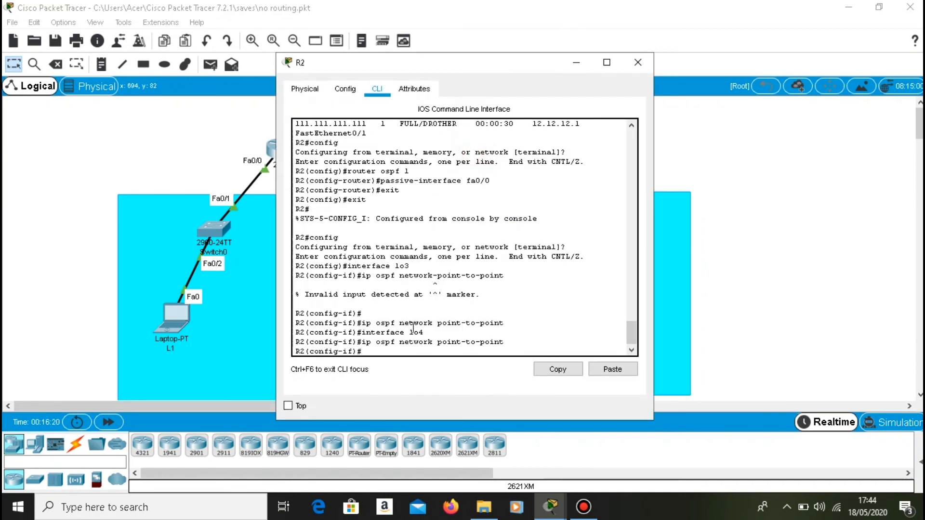
click(405, 348)
text(exit)
key(Return)
text(exit)
key(Return)
Display R2's routing table with sh ip route.
key(Return)
text(sh ip ospf neighbor)
key(BackSpace)
key(BackSpace)
key(BackSpace)
key(BackSpace)
key(BackSpace)
key(BackSpace)
key(BackSpace)
key(BackSpace)
key(BackSpace)
key(BackSpace)
key(BackSpace)
key(BackSpace)
text(route)
key(Return)
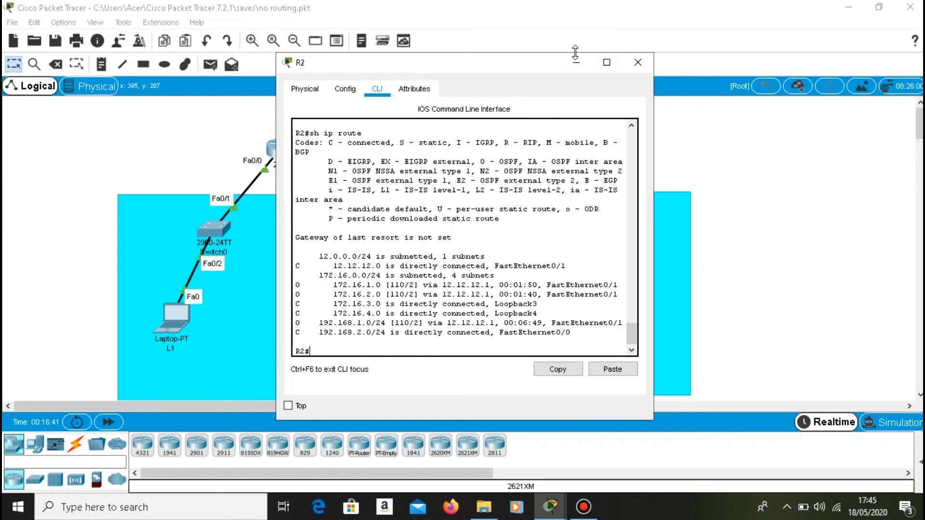
Switch to R1 and start an interactive ping with ip as the protocol.
click(574, 67)
click(285, 150)
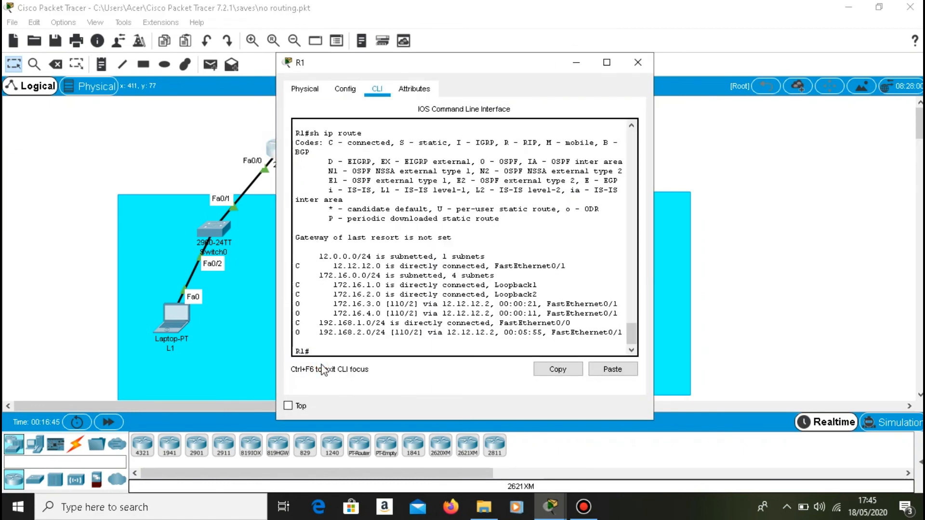
click(329, 346)
text(ping)
key(Return)
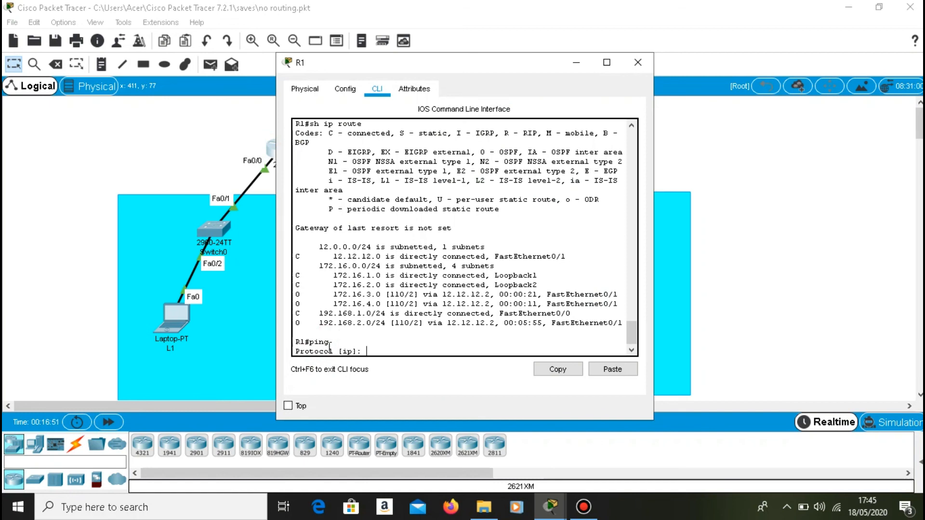
text(ip)
key(Return)
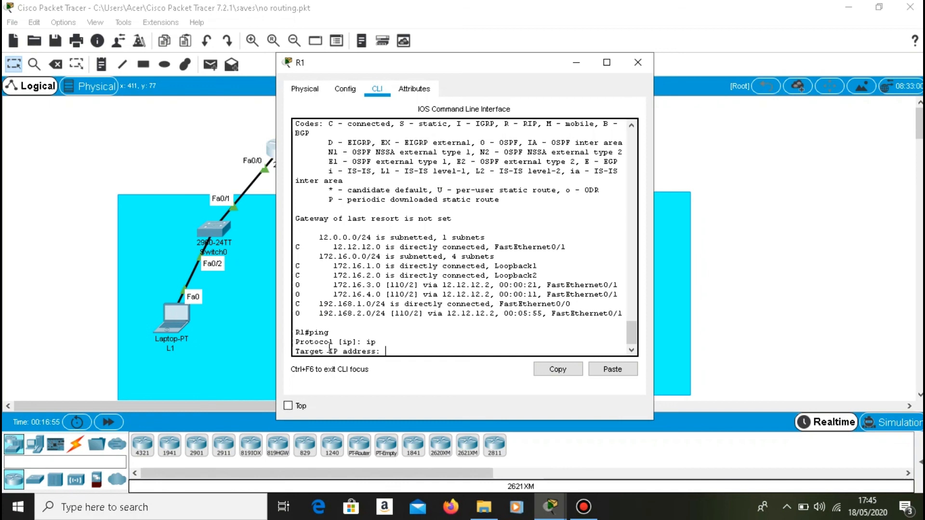
Set the ping target to 172.16.3.3, keeping the default repeat count, datagram size and timeout.
text(172.16.3.3)
key(Return)
key(Return)
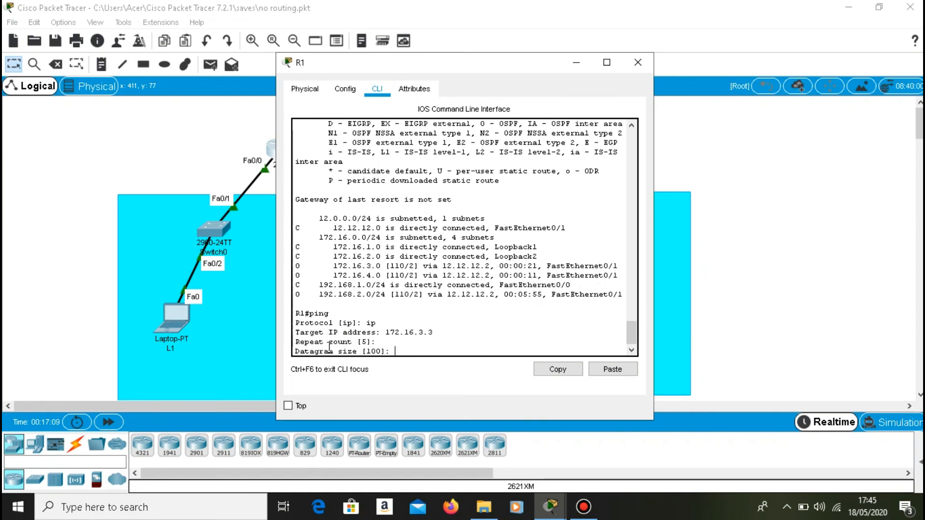
key(Return)
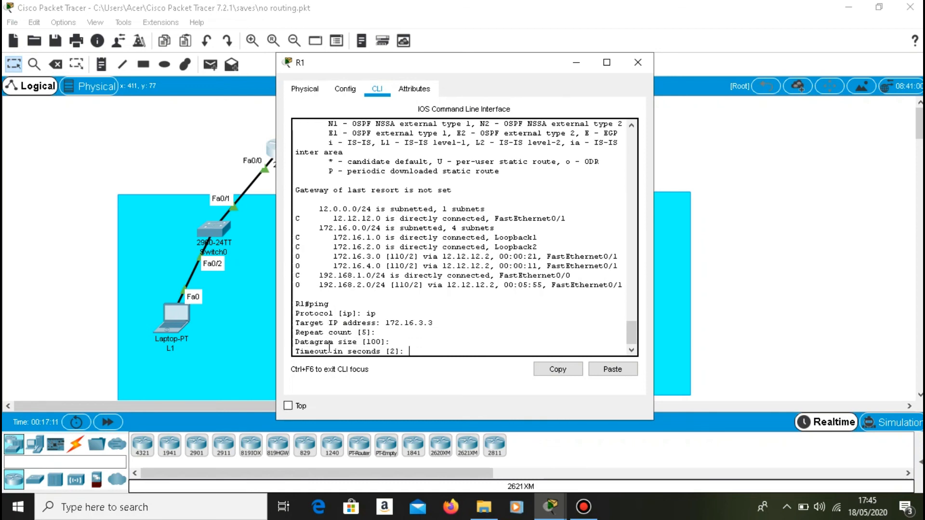
key(Return)
Enable the extended ping commands with y and set the source interface to loopback1.
text(y)
key(Return)
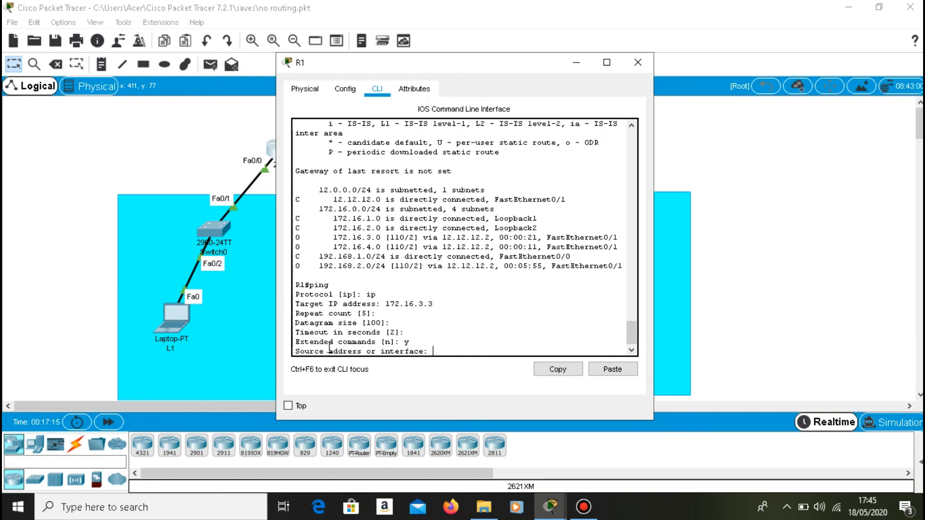
text(loopback)
text(1)
key(Return)
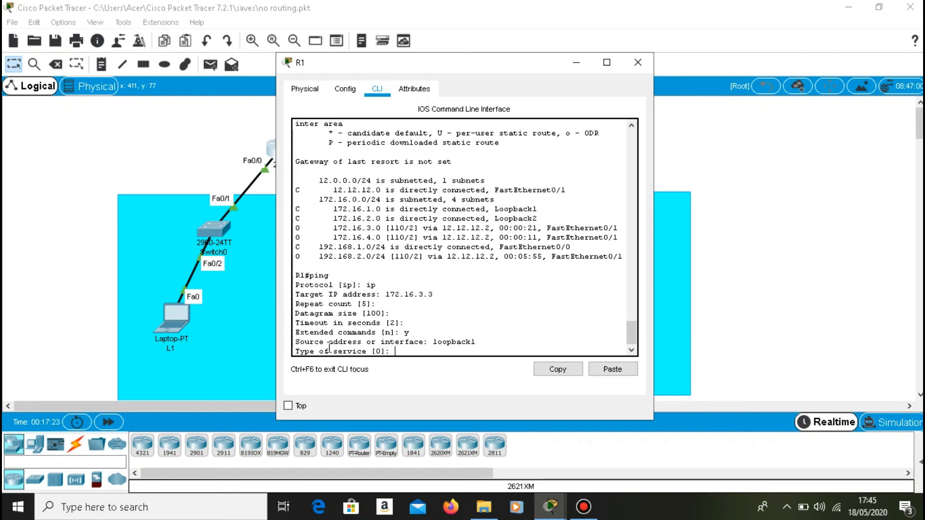
Accept the remaining ping defaults to send the echoes from R1, then minimize the router's window.
key(Return)
key(Return)
key(Return)
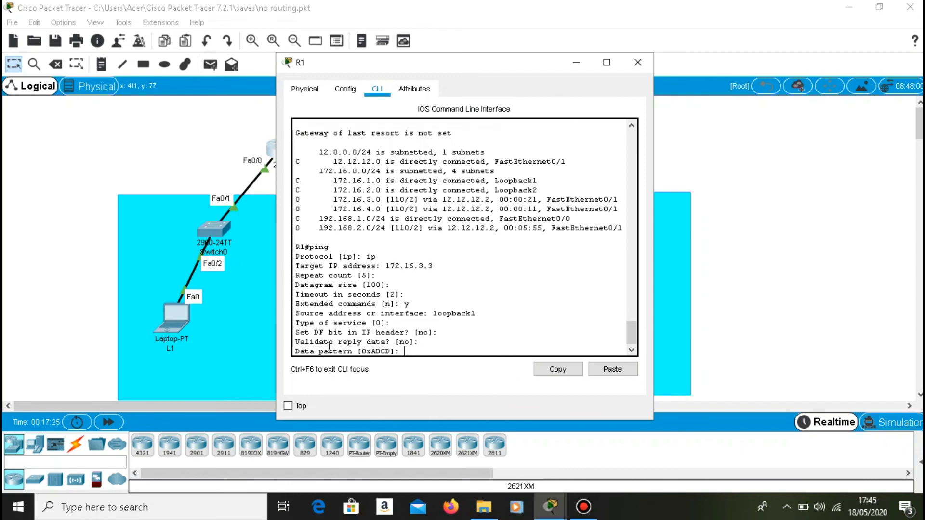
key(Return)
key(Return)
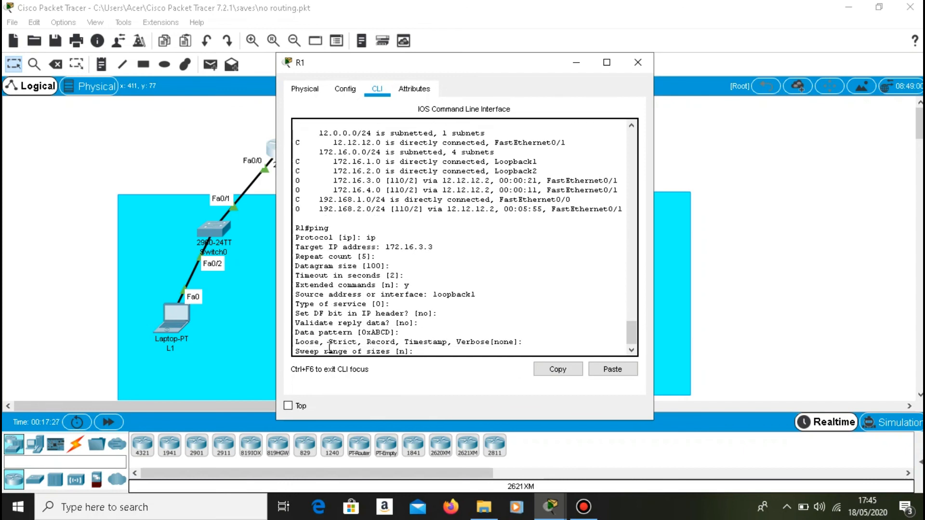
key(Return)
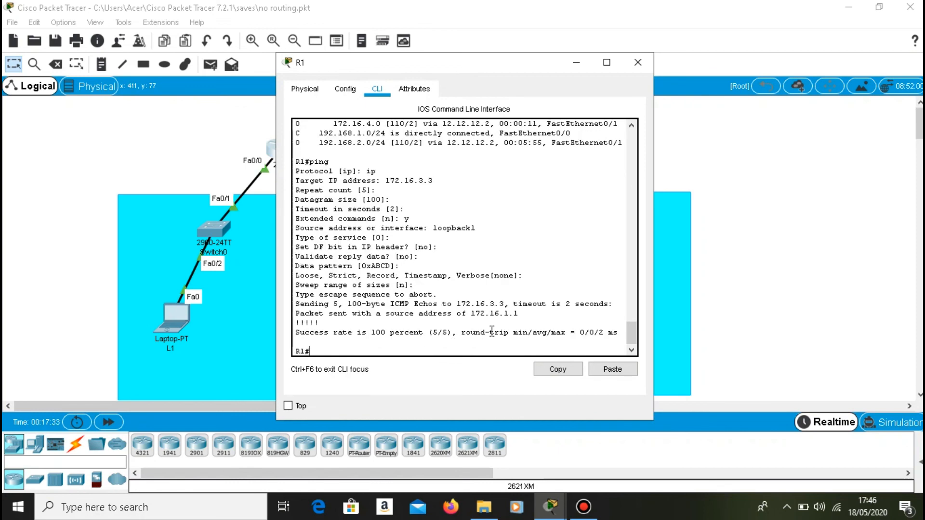
click(571, 61)
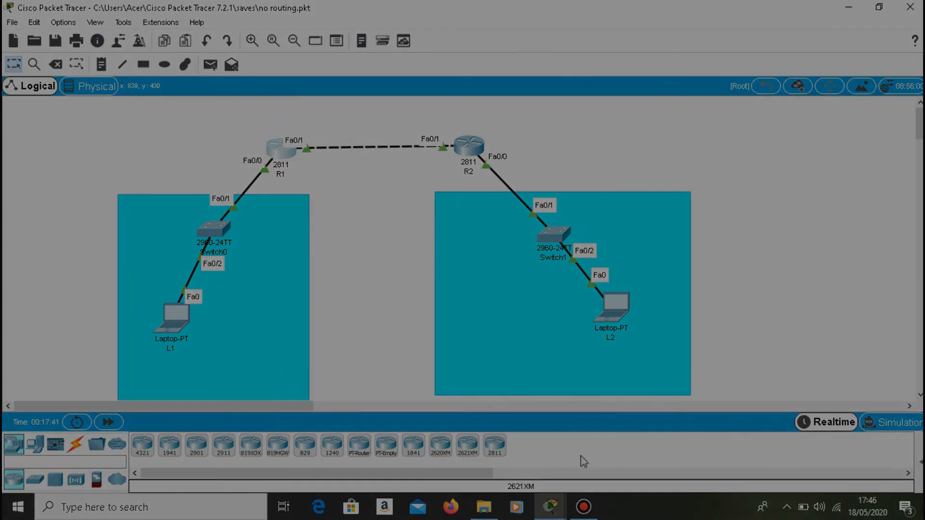